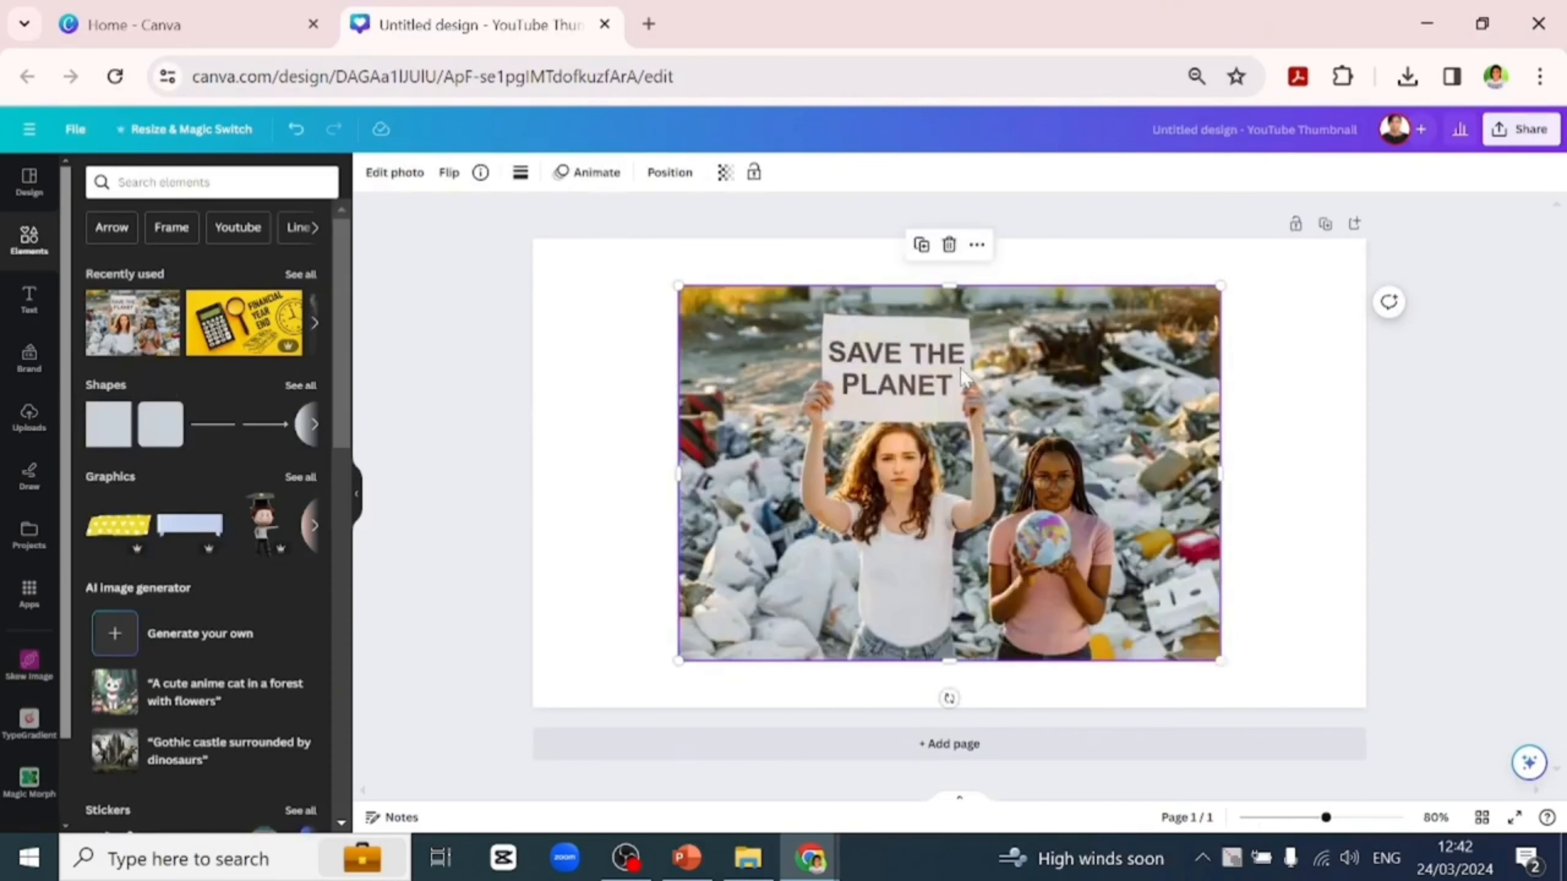
Step: Set the "SAVE THE PLANET" photo as the page background and shift it down within the crop so the whole sign shows
click(973, 245)
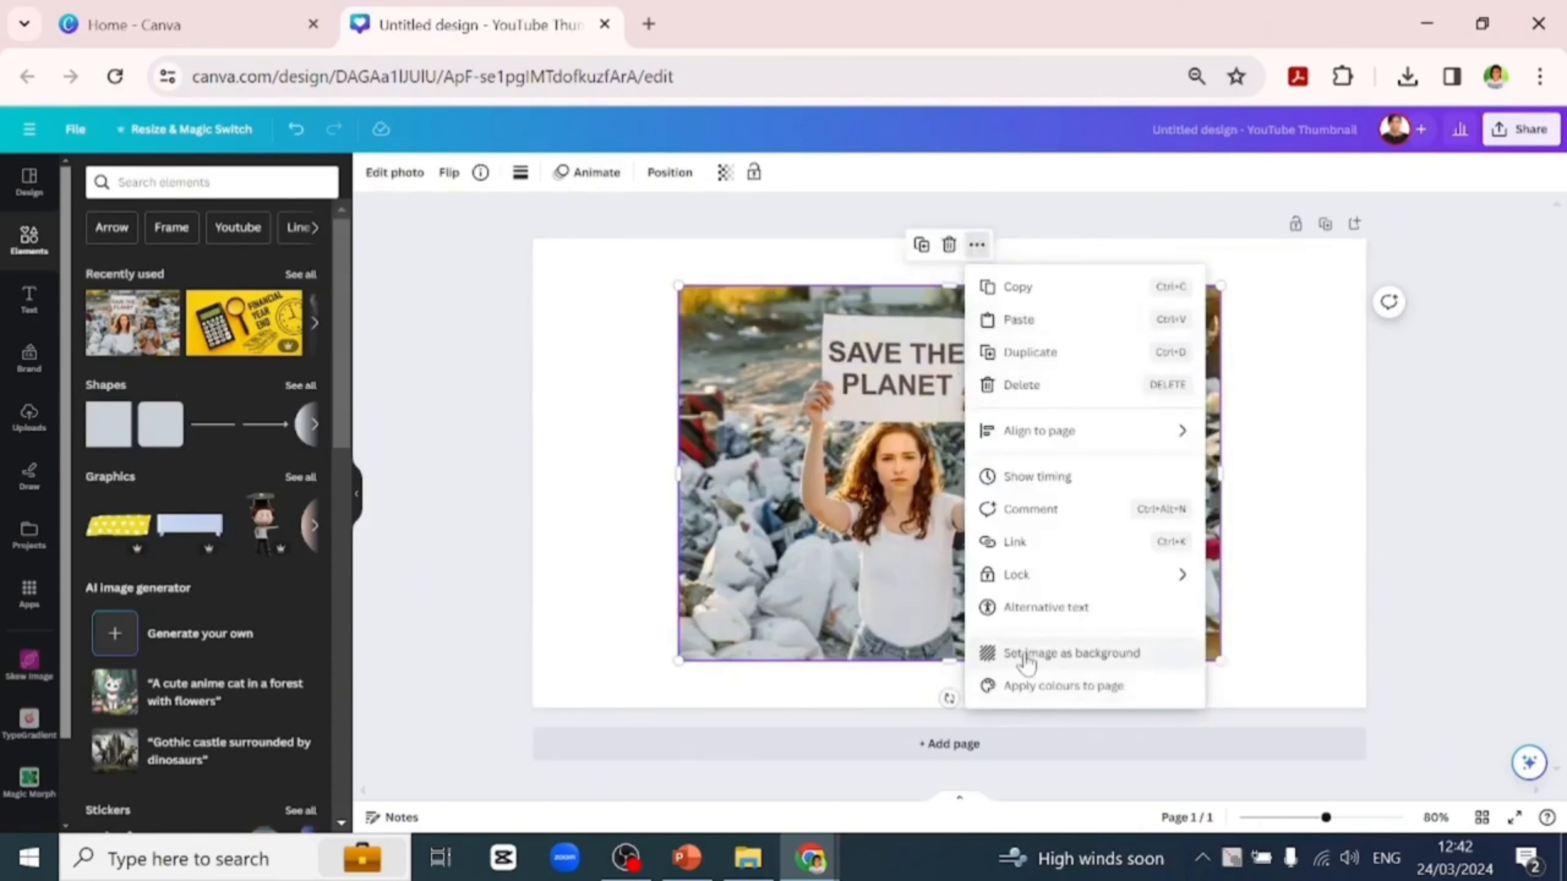
click(1025, 651)
double_click(829, 512)
drag(827, 507, 825, 605)
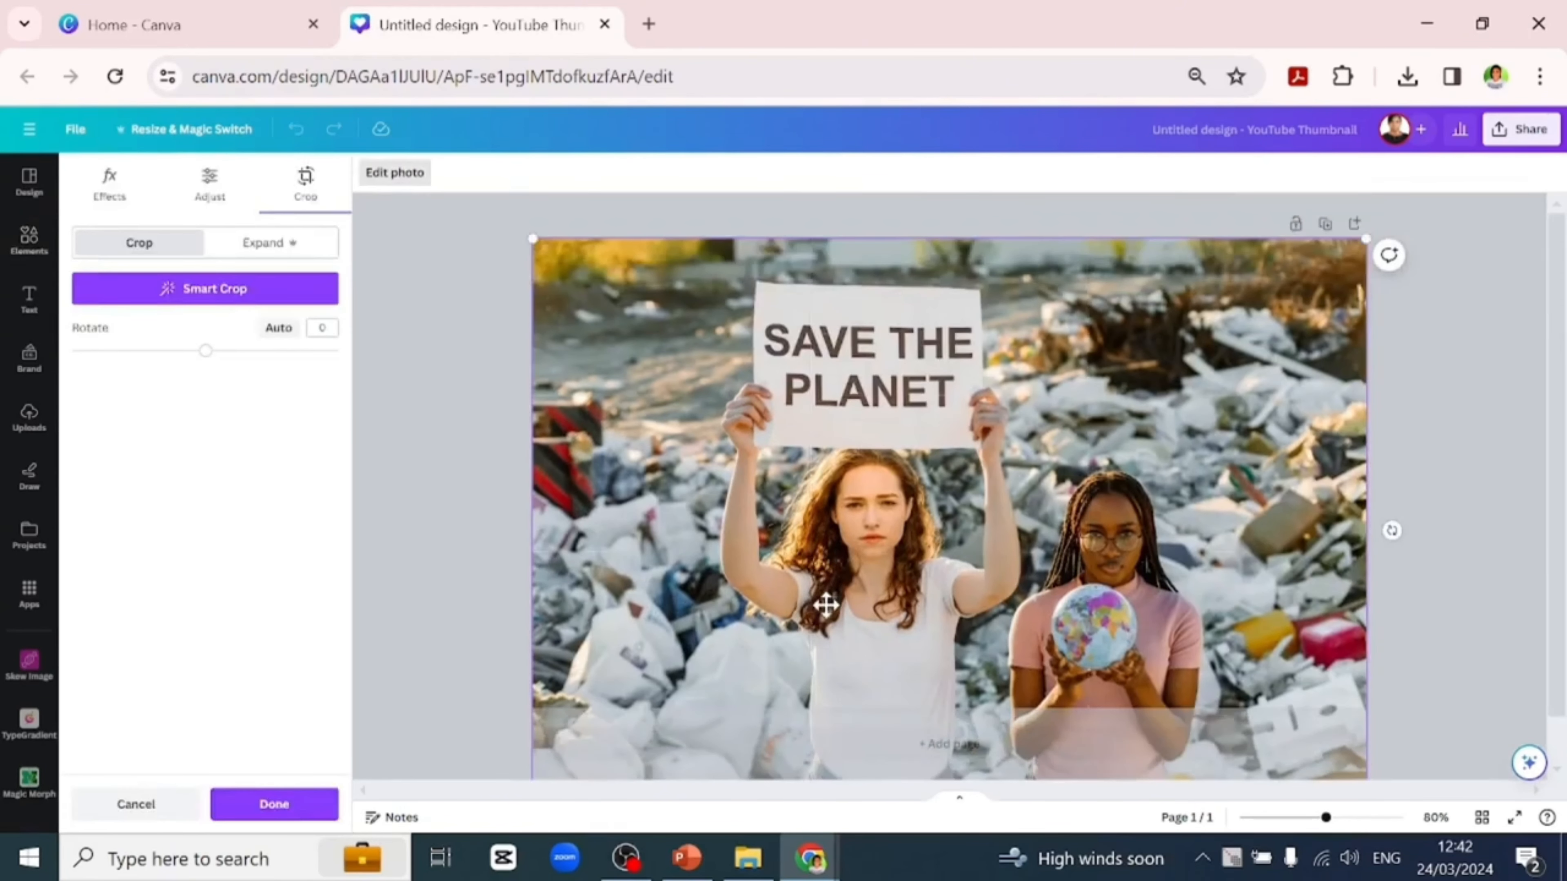
click(488, 548)
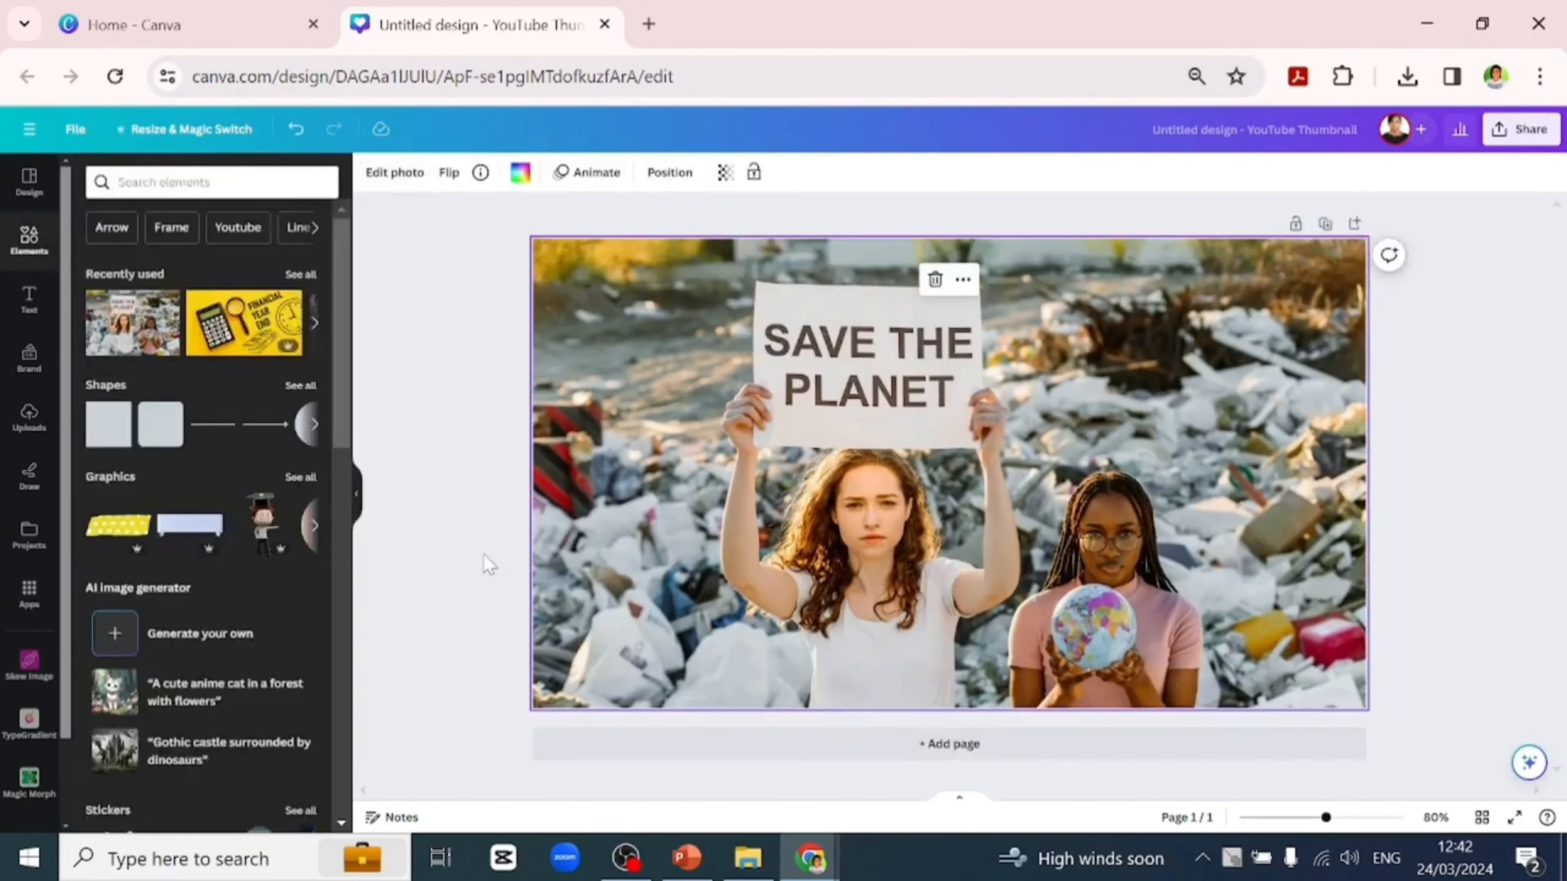
Step: Extract the sign's "SAVE THE PLANET" wording from the photo as editable text with Grab Text and move it slightly to the right
click(404, 179)
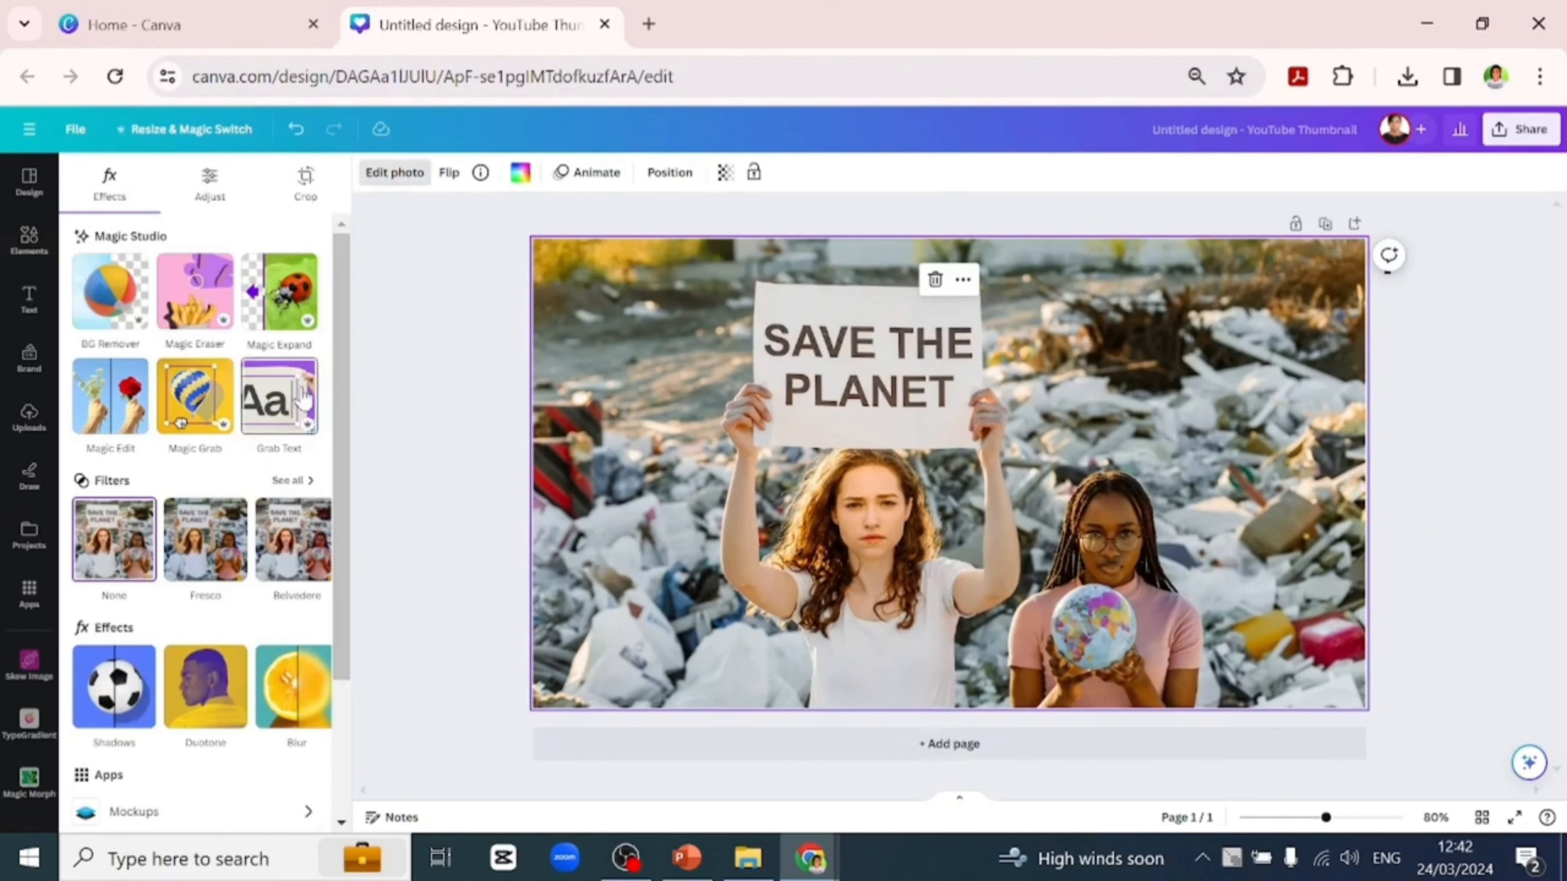
click(278, 410)
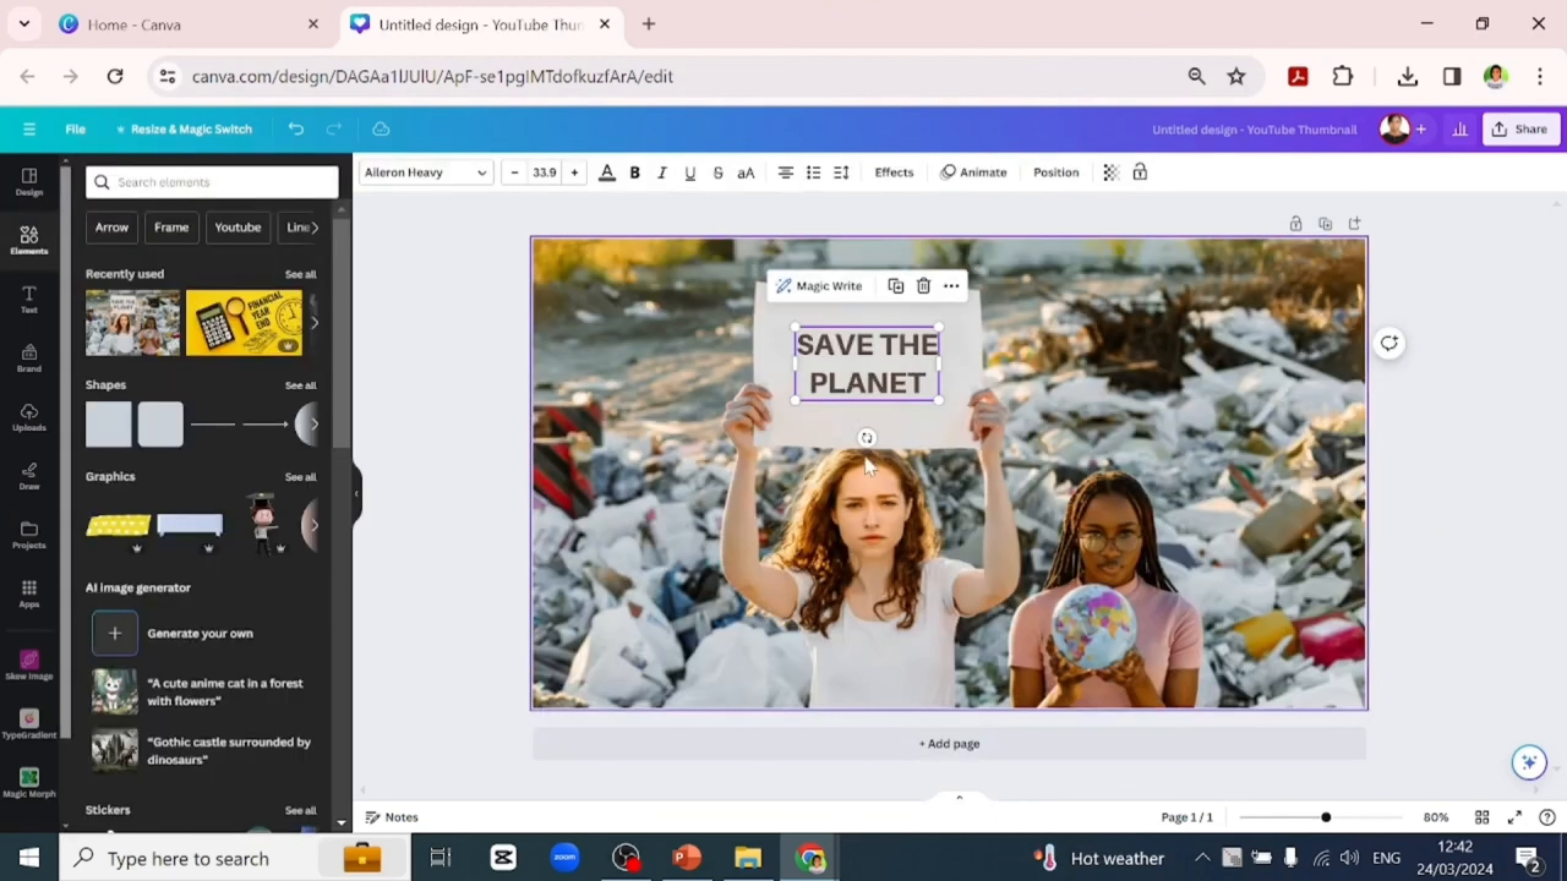
mouse_move(851, 381)
mouse_down()
mouse_move(650, 435)
mouse_move(902, 363)
mouse_move(882, 382)
mouse_up()
key(Delete)
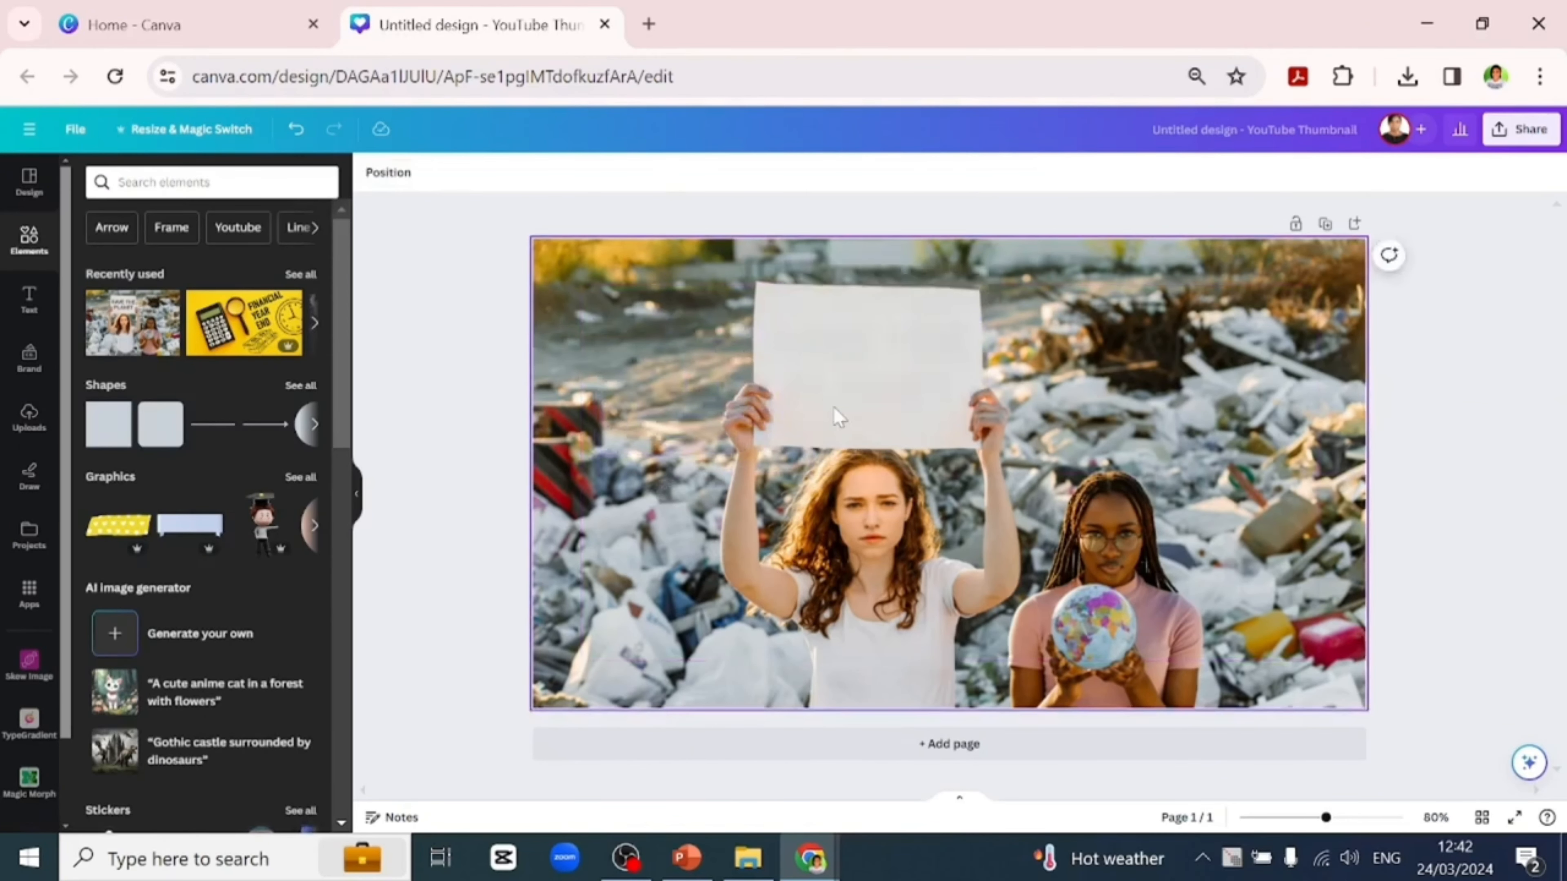
key(ctrl+z)
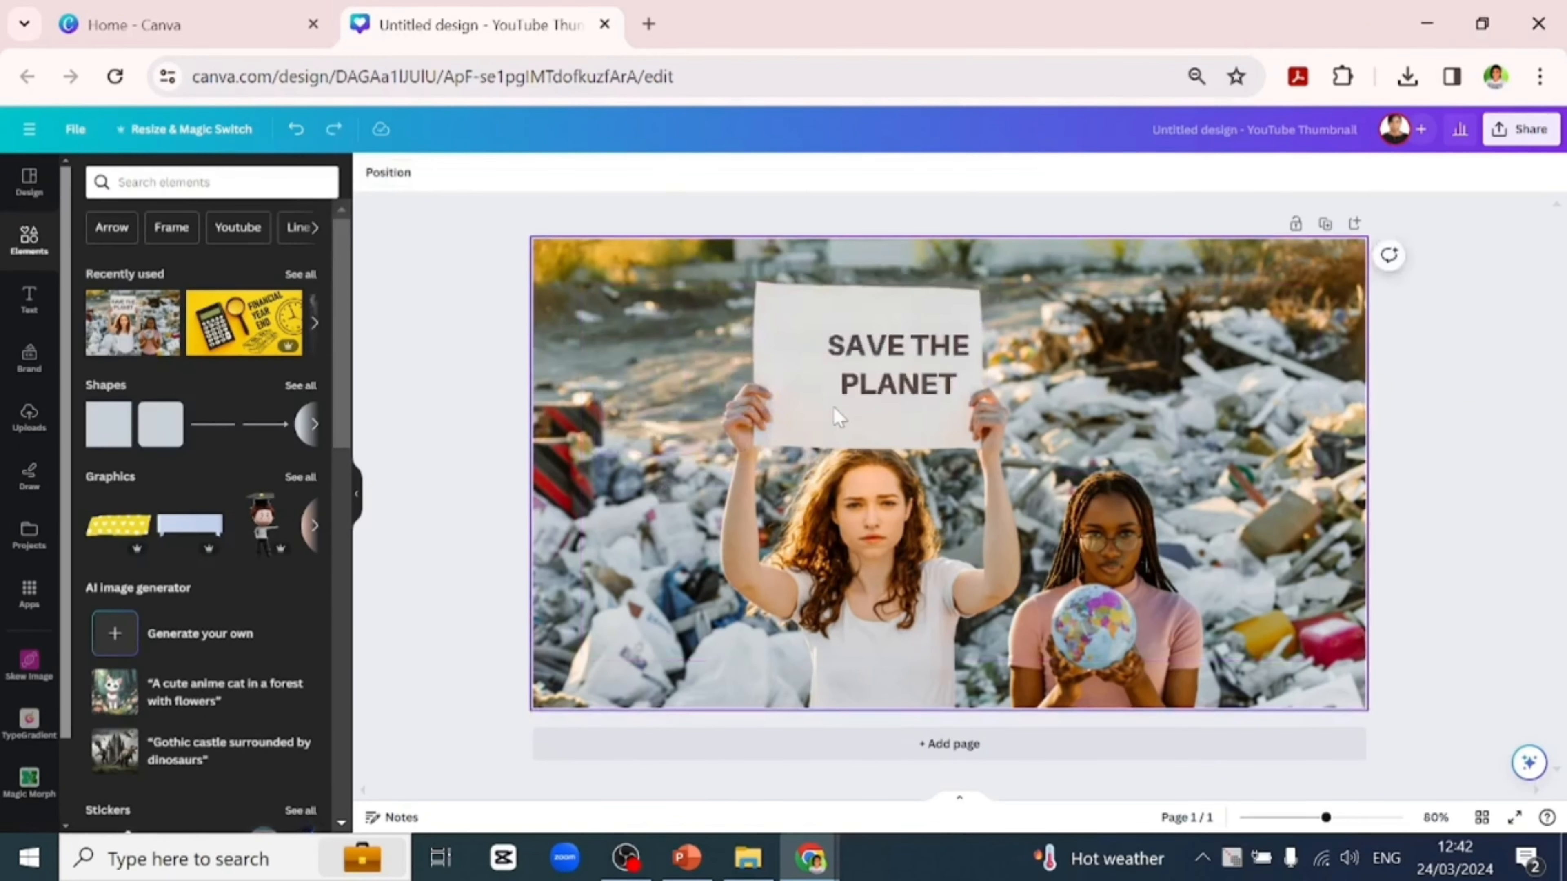
Step: Replace the sign's text with "NO PLASTIC" and adjust the text box on the sign
triple_click(899, 373)
text(NO PLASTIC)
click(950, 432)
click(879, 361)
drag(980, 373, 962, 437)
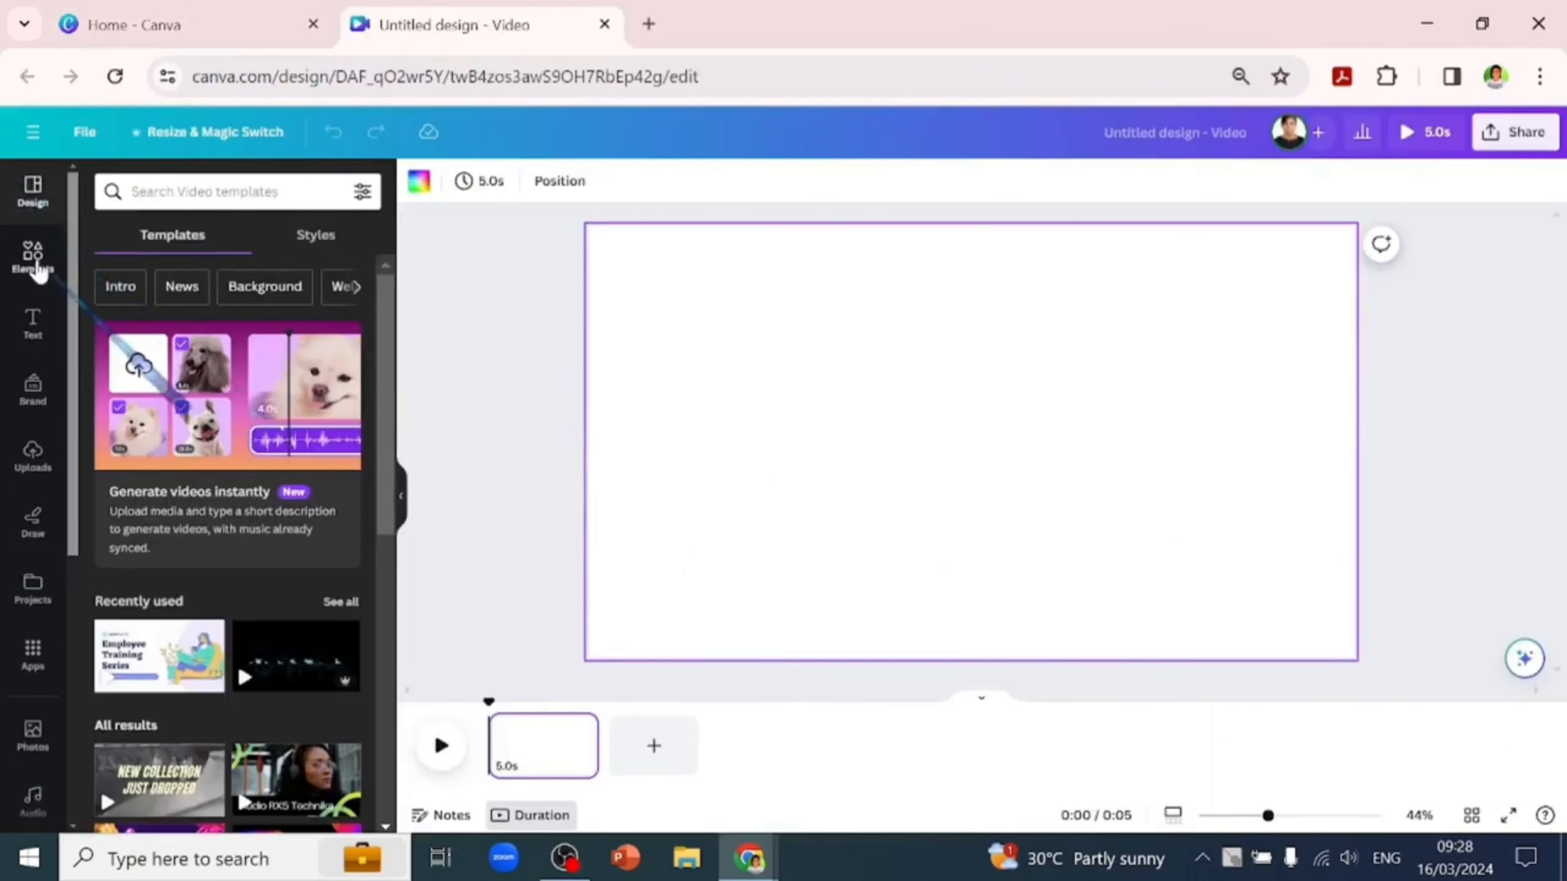
Step: Add the orange airplane graphic to the blank video page and duplicate that page
click(33, 256)
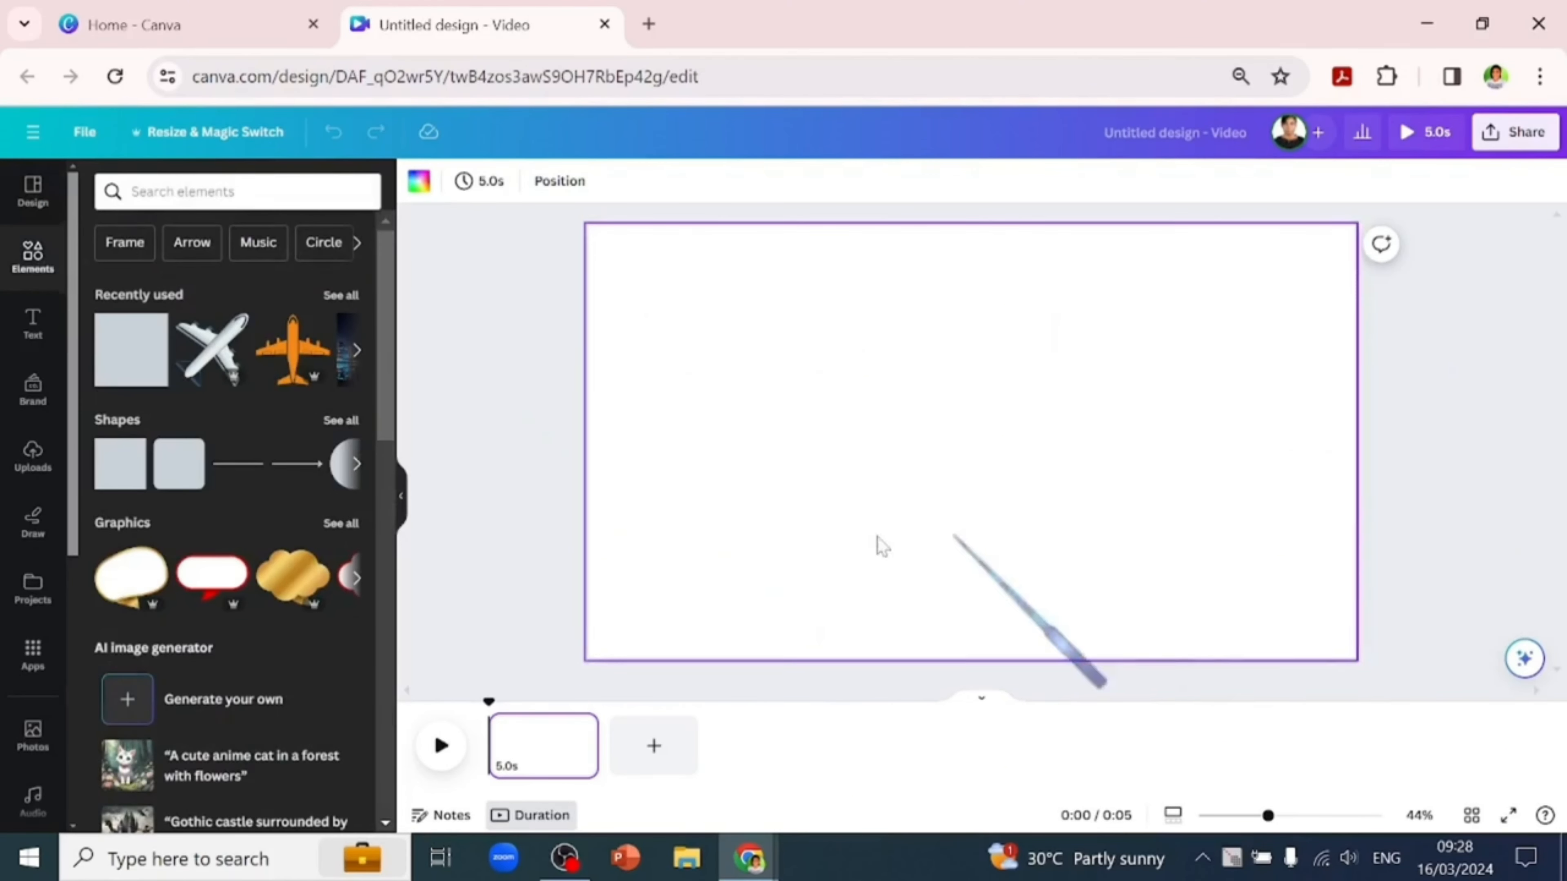
scroll(290, 491, down, 1)
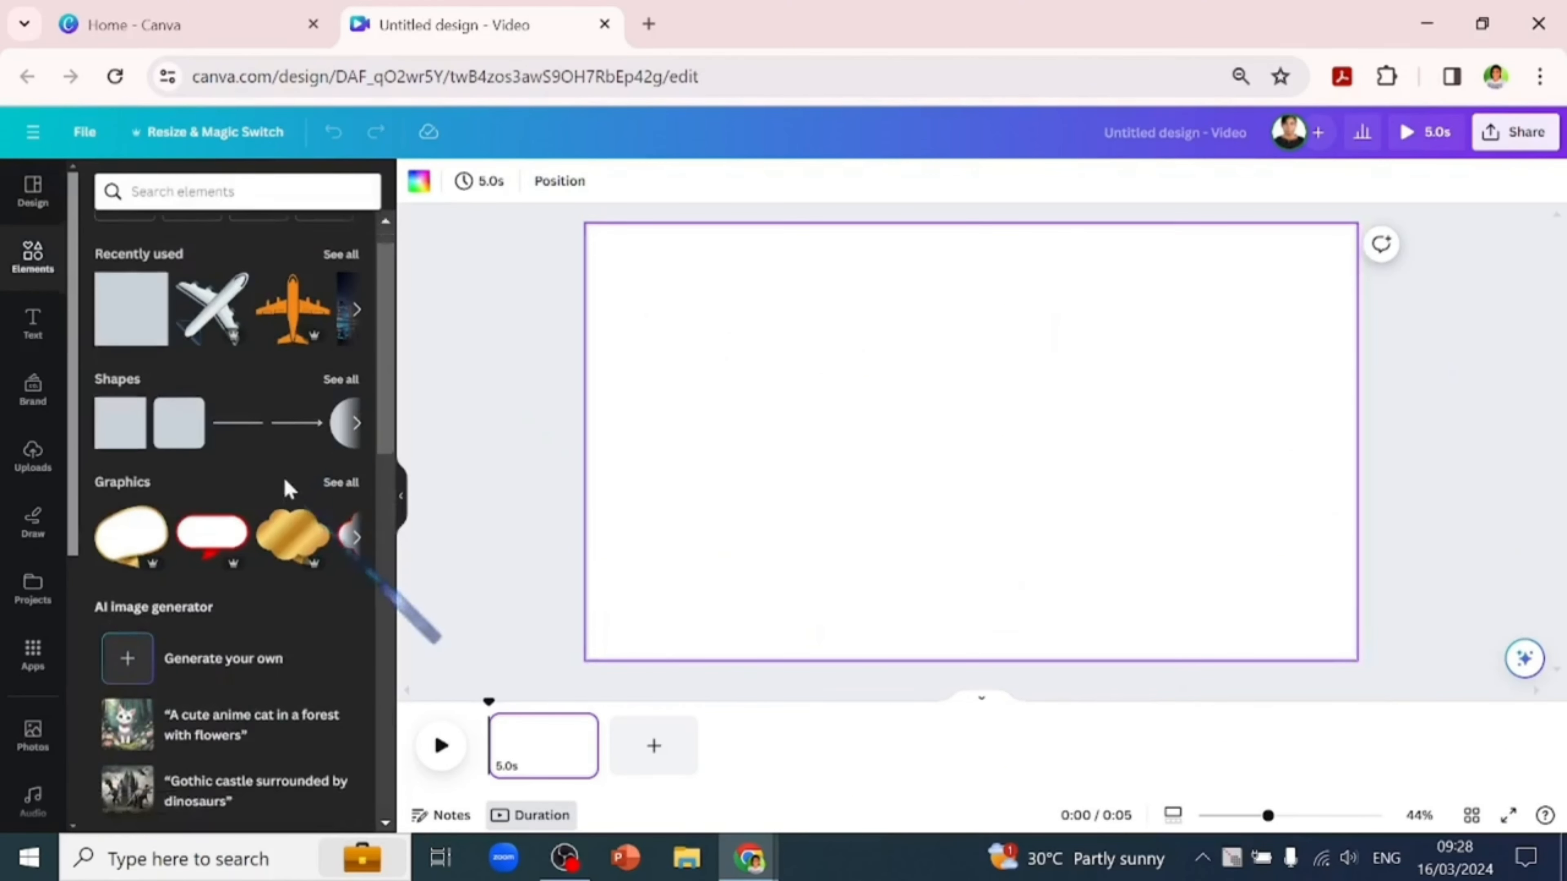
click(295, 324)
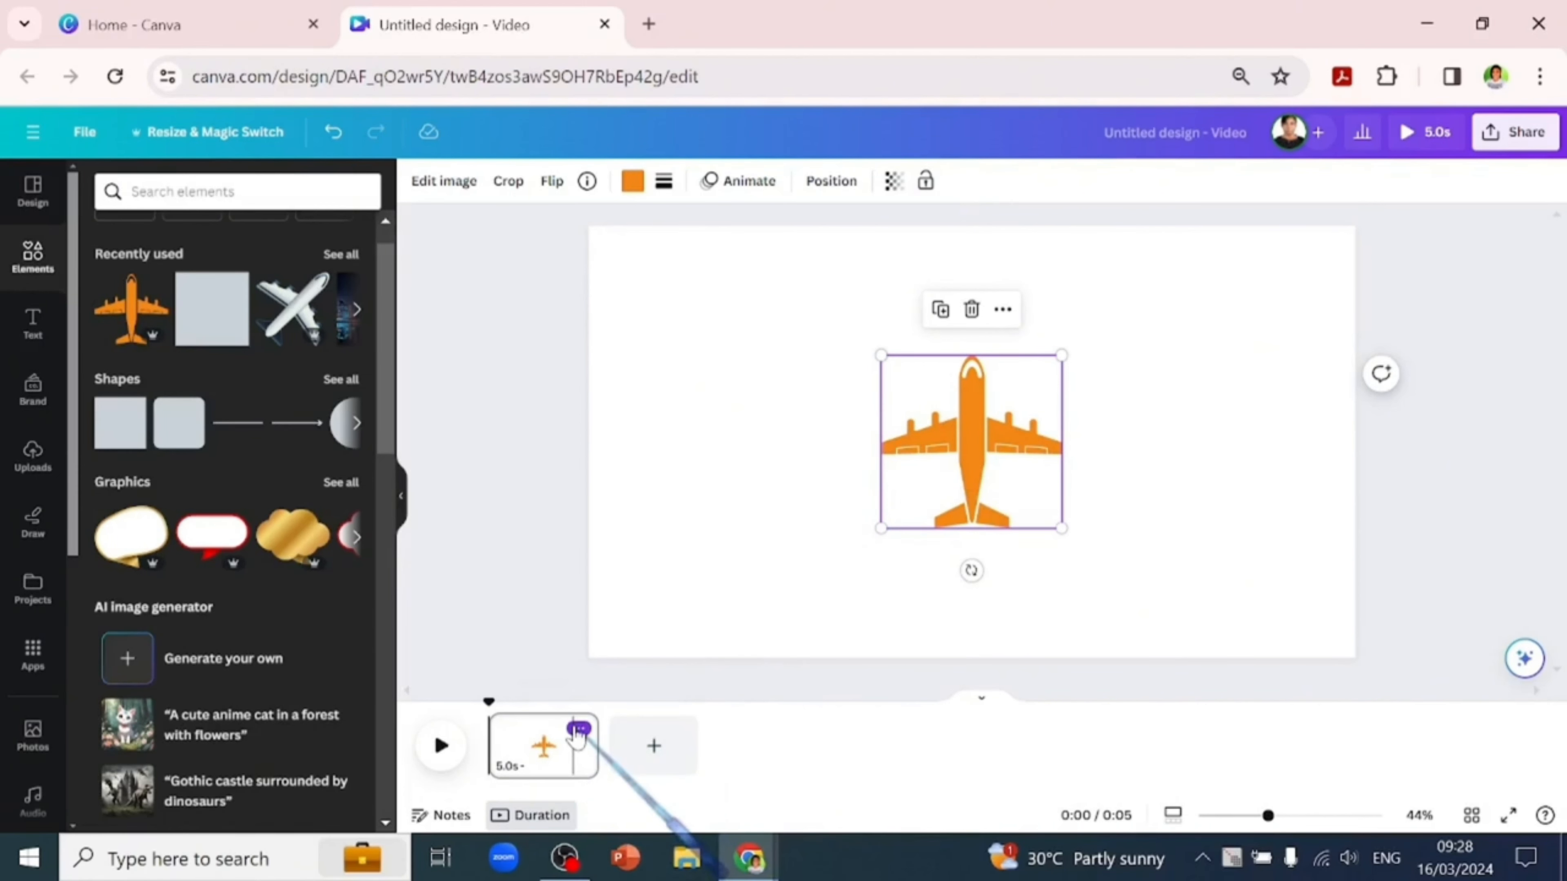
click(578, 729)
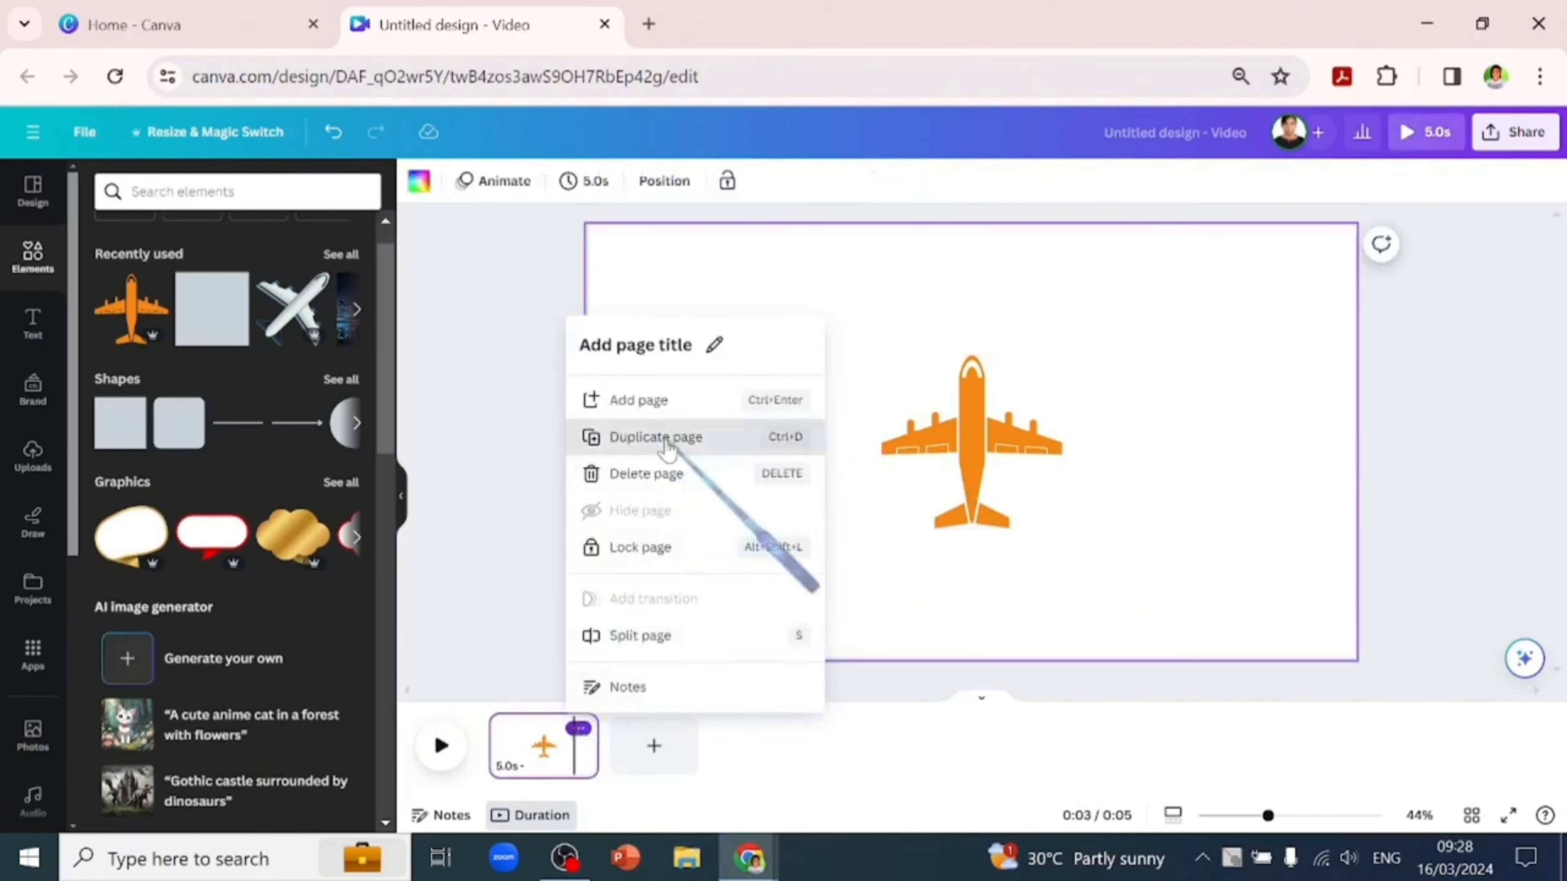
click(658, 451)
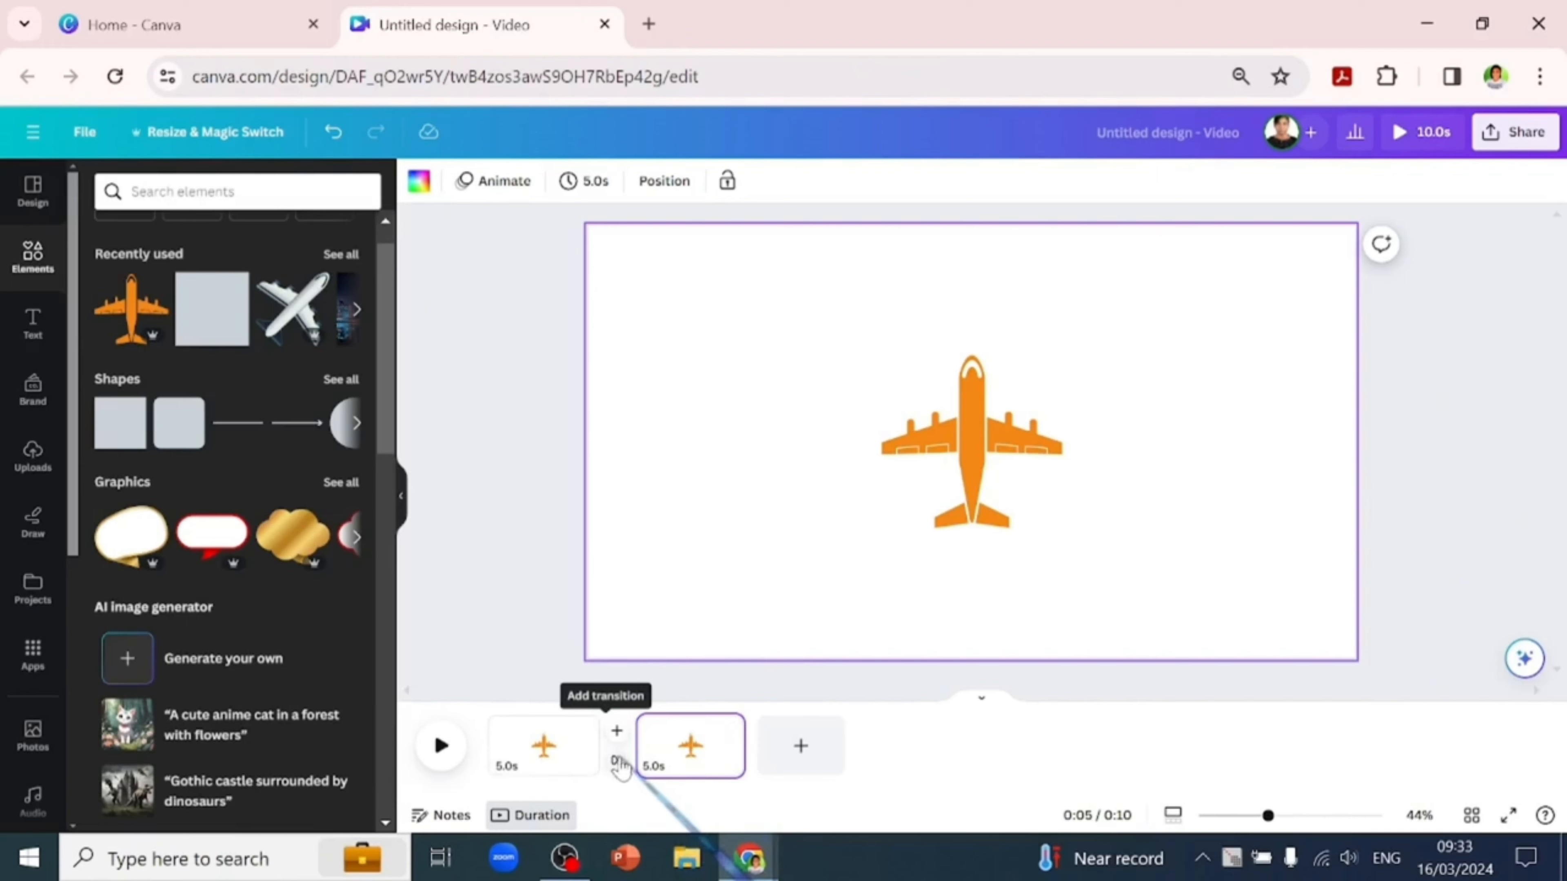
Step: Apply a Match & Move transition between the two airplane pages with a duration of 2.5 seconds
click(617, 761)
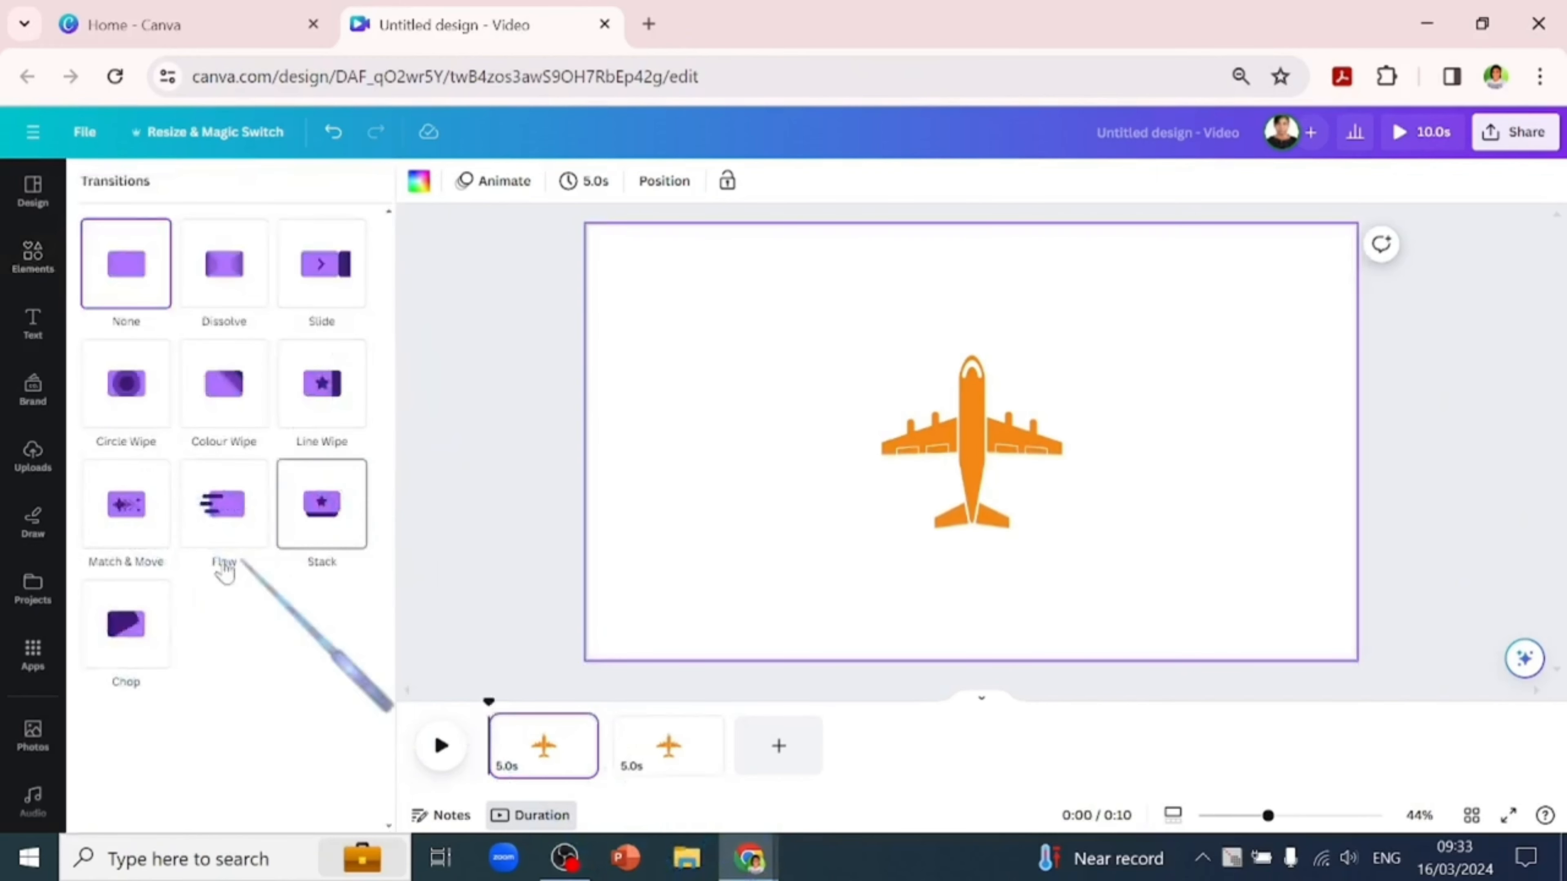
click(151, 532)
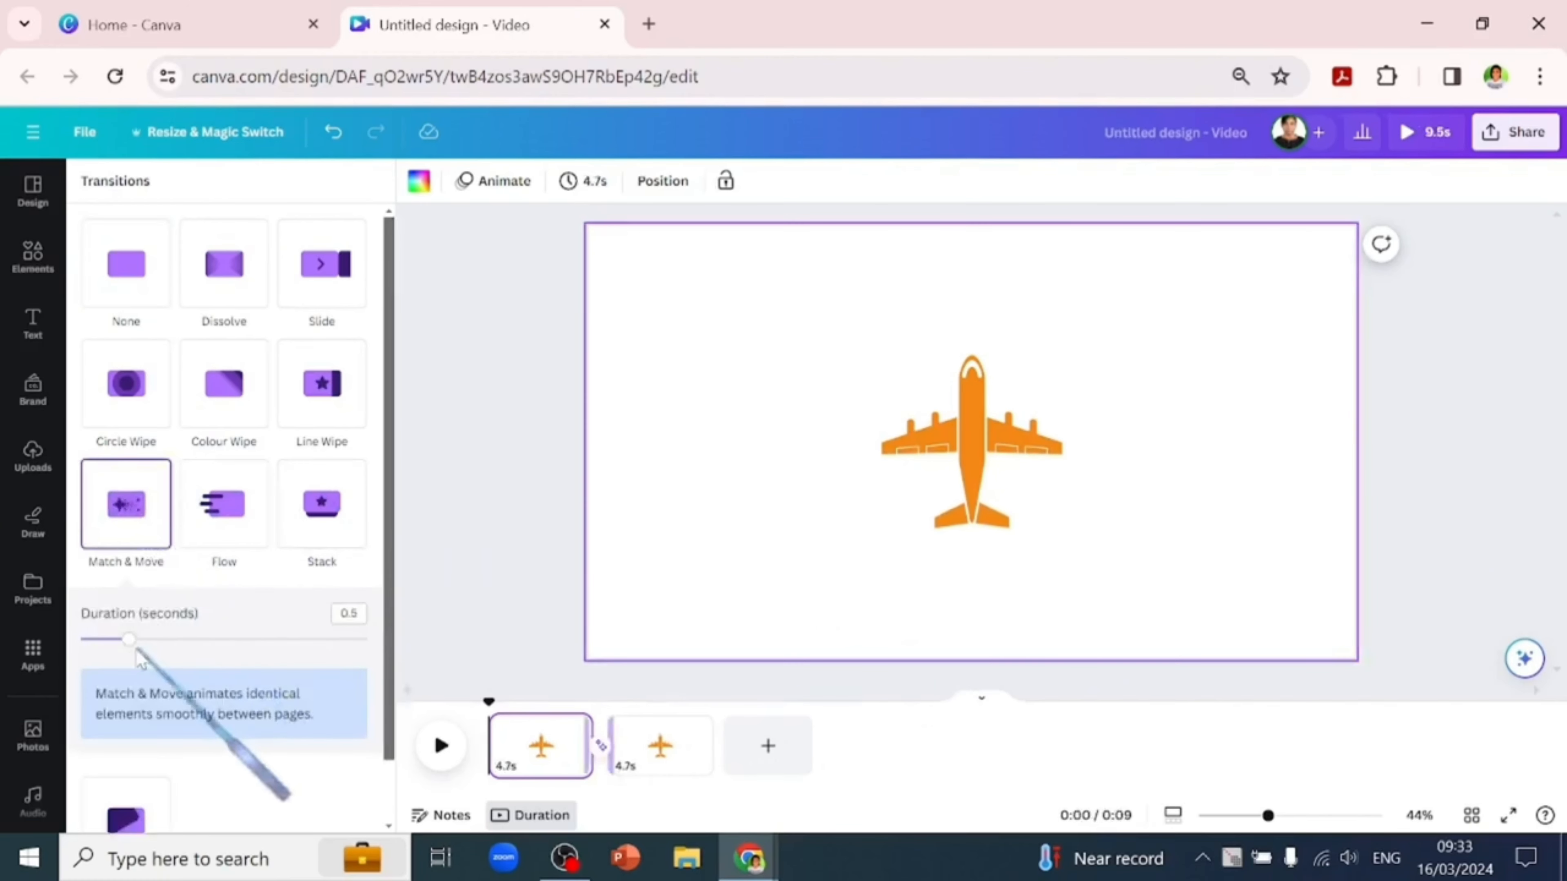
drag(129, 642, 367, 640)
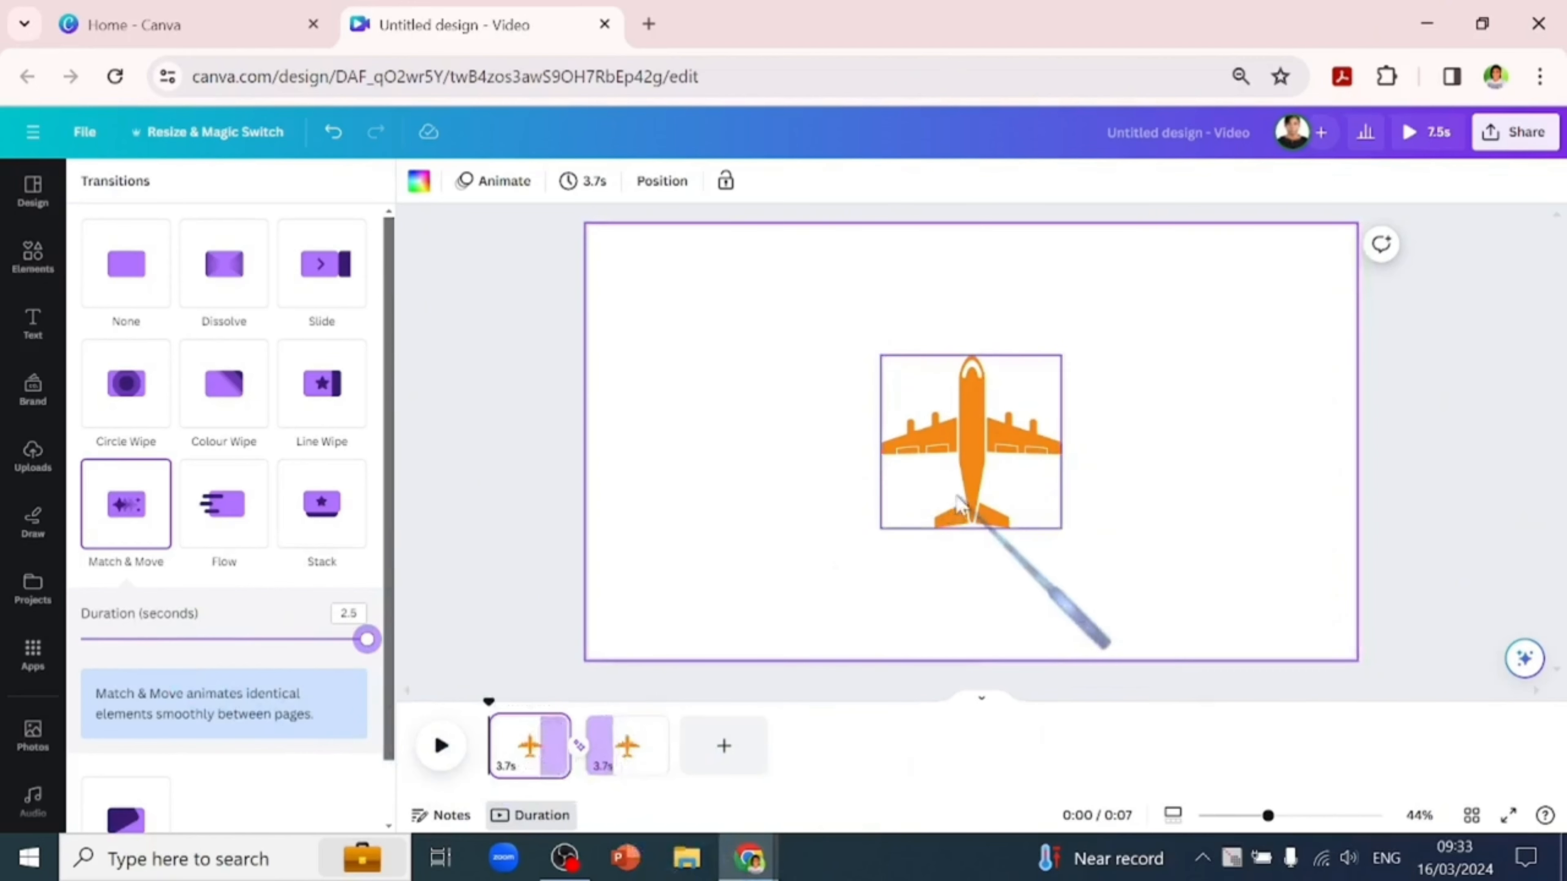
Step: On the second page, move the airplane straight up beyond the page's upper edge and play the animation
click(635, 745)
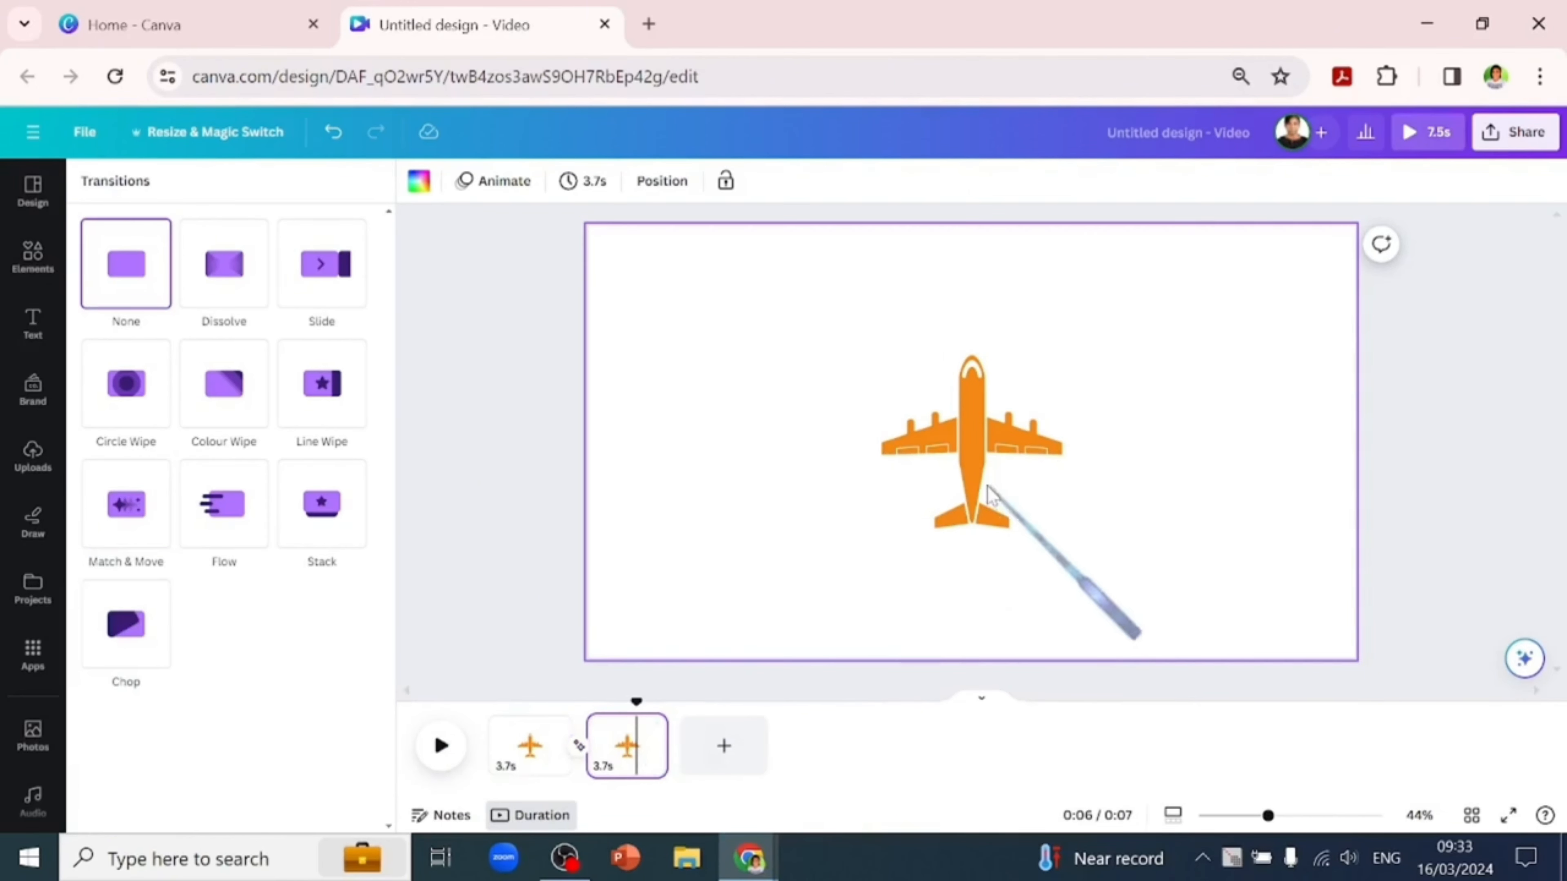
click(974, 522)
drag(976, 454, 974, 172)
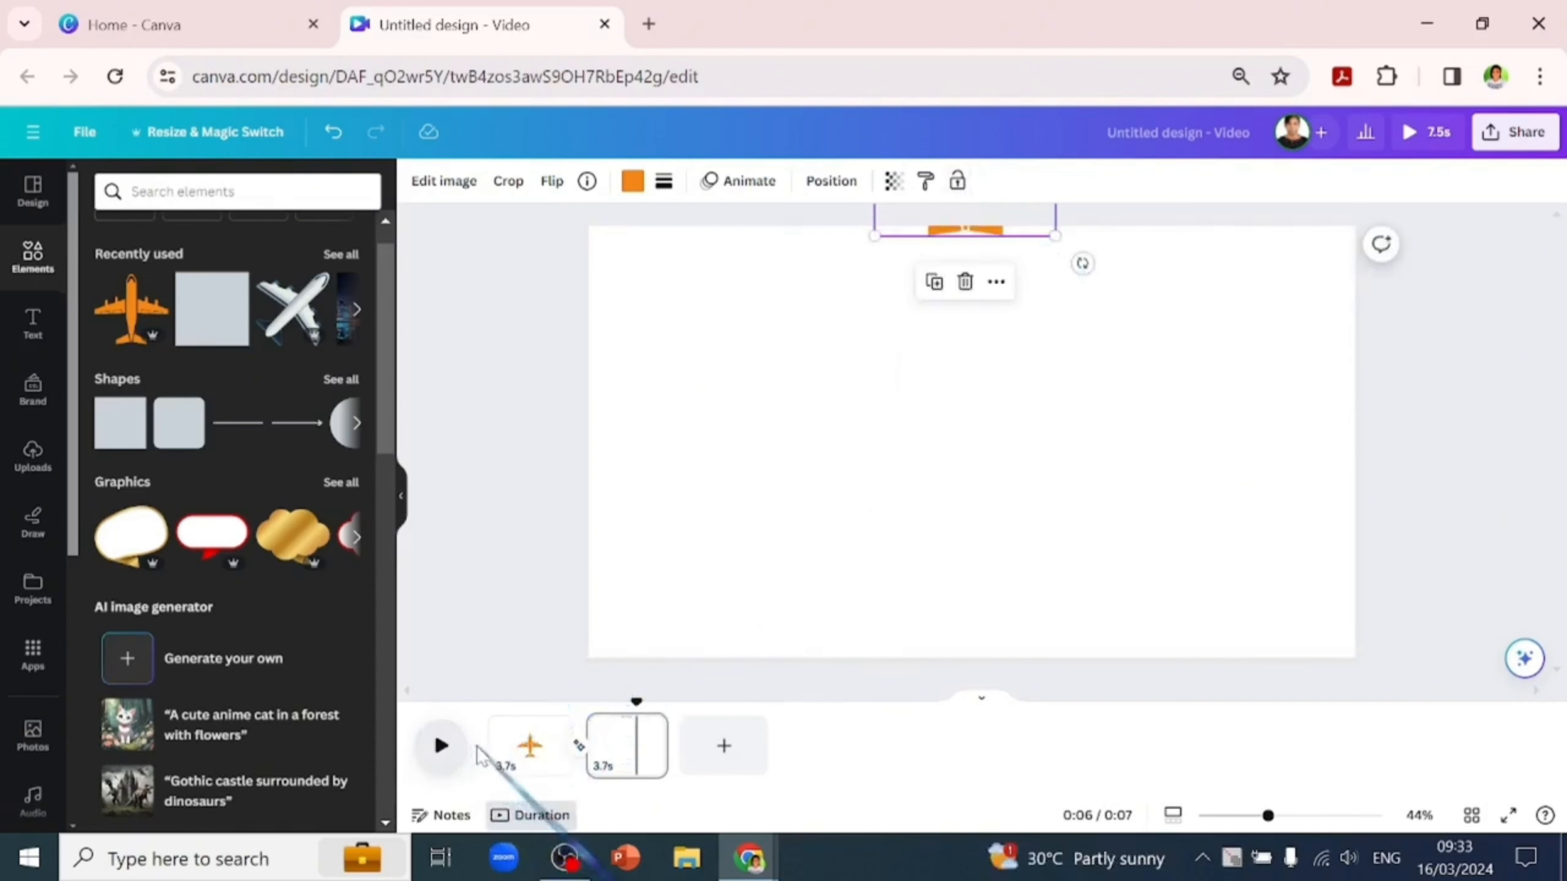
click(446, 761)
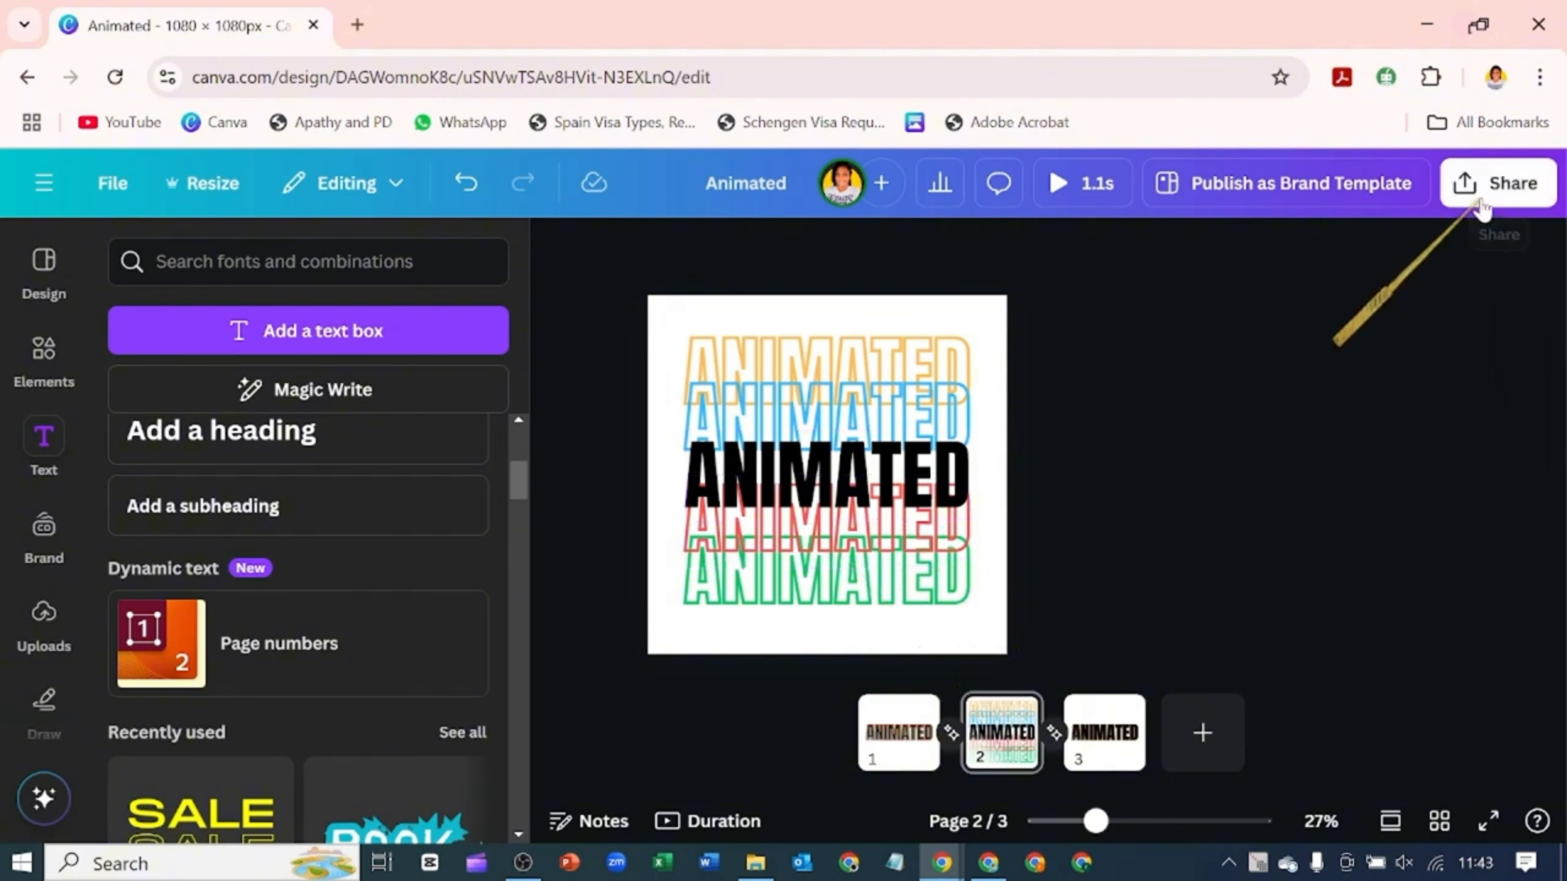
Step: Download all pages of the Animated design as a GIF at size 1.2 (1,296 × 1,296 px)
click(1497, 186)
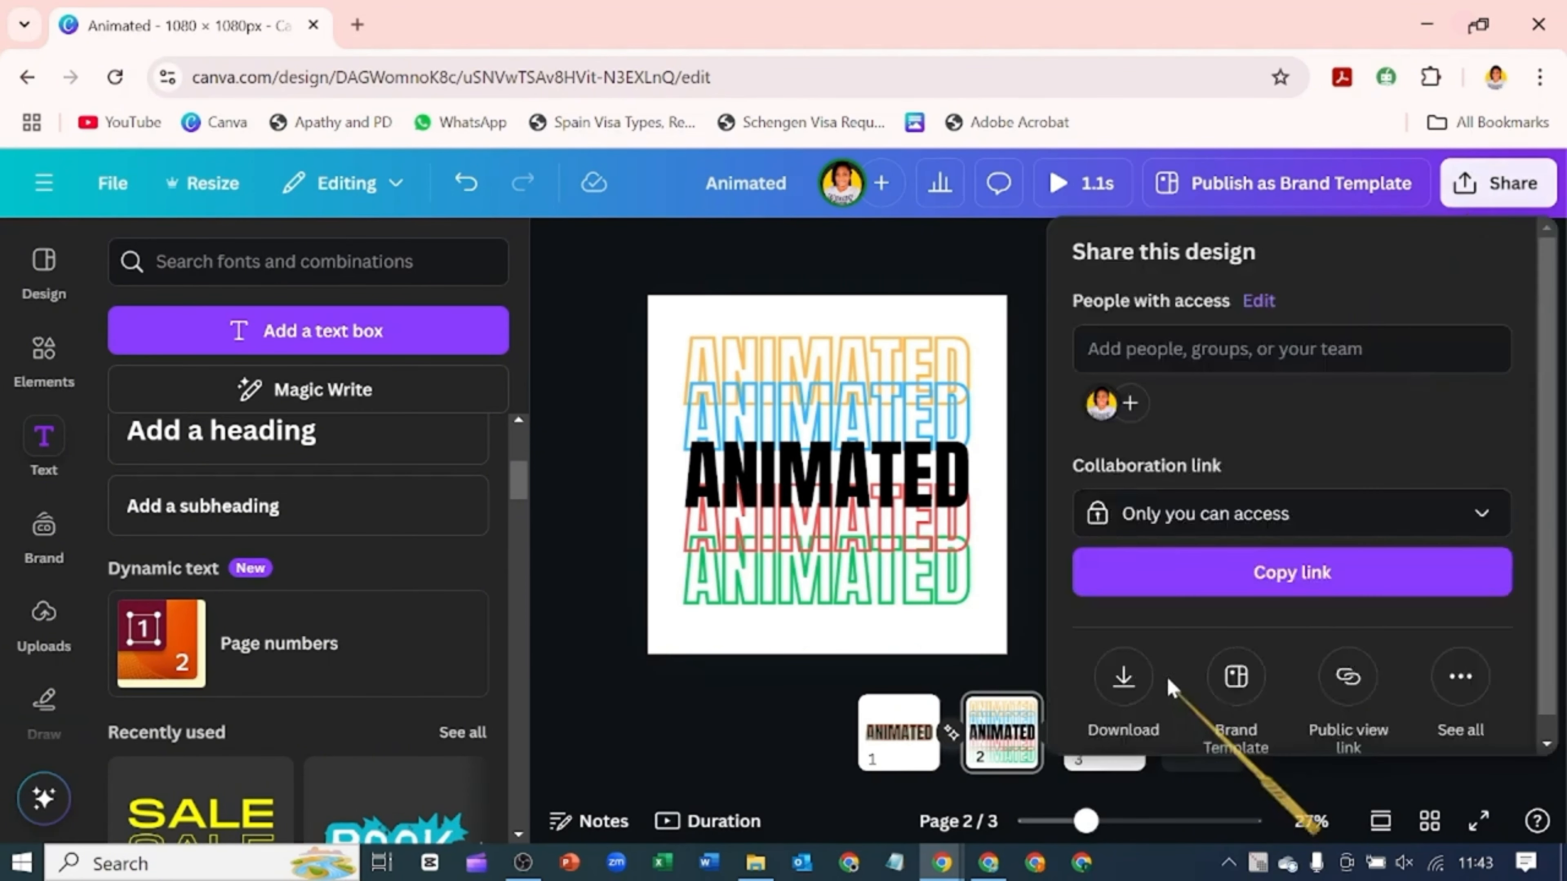
click(1123, 677)
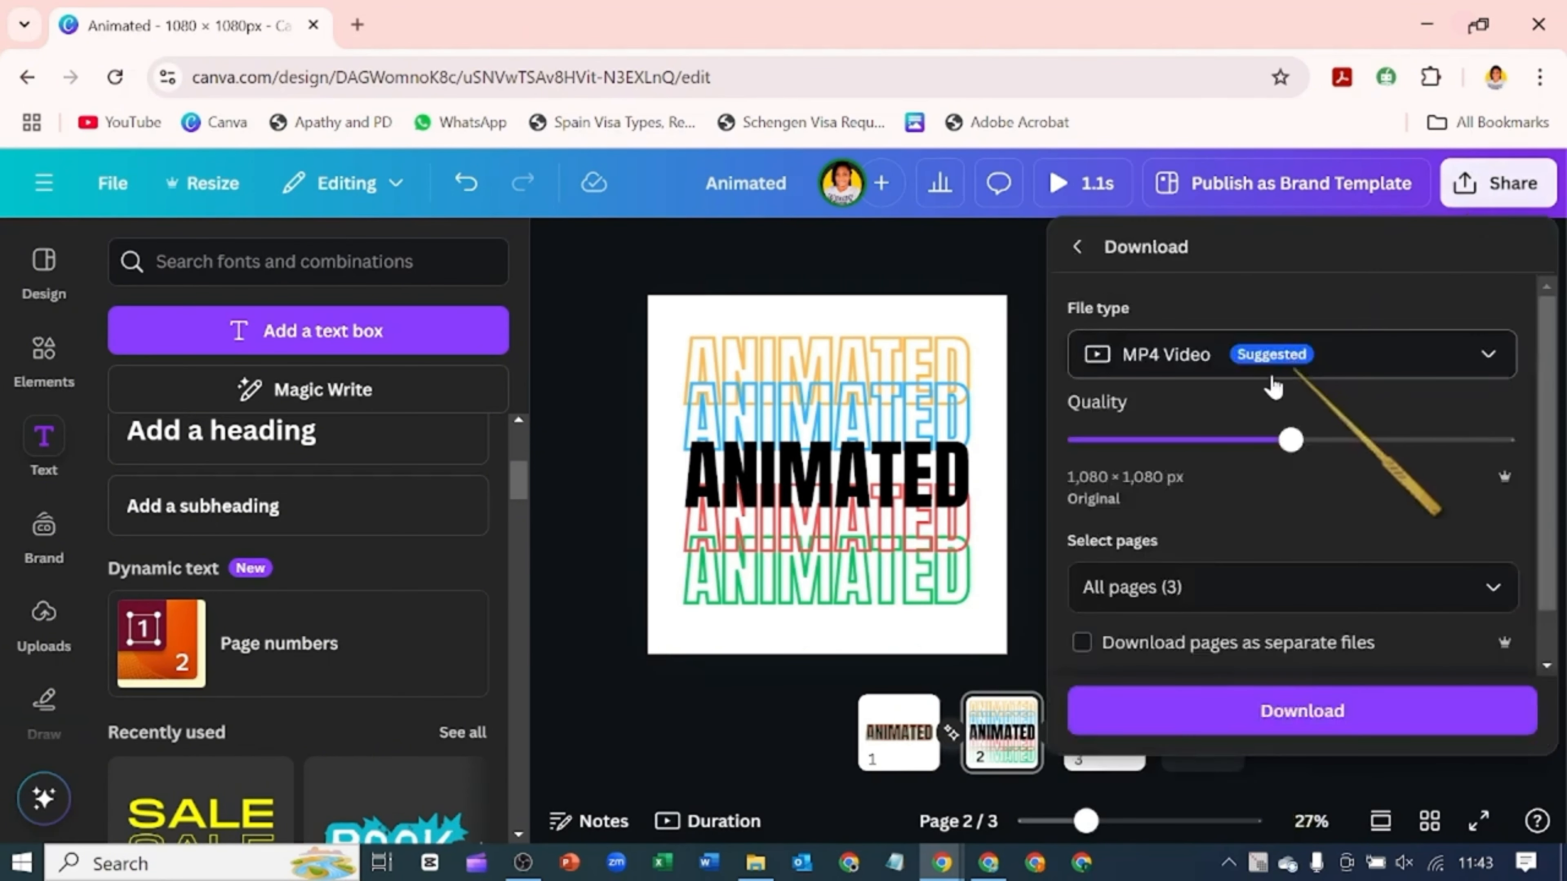
click(1483, 355)
scroll(1317, 685, down, 2)
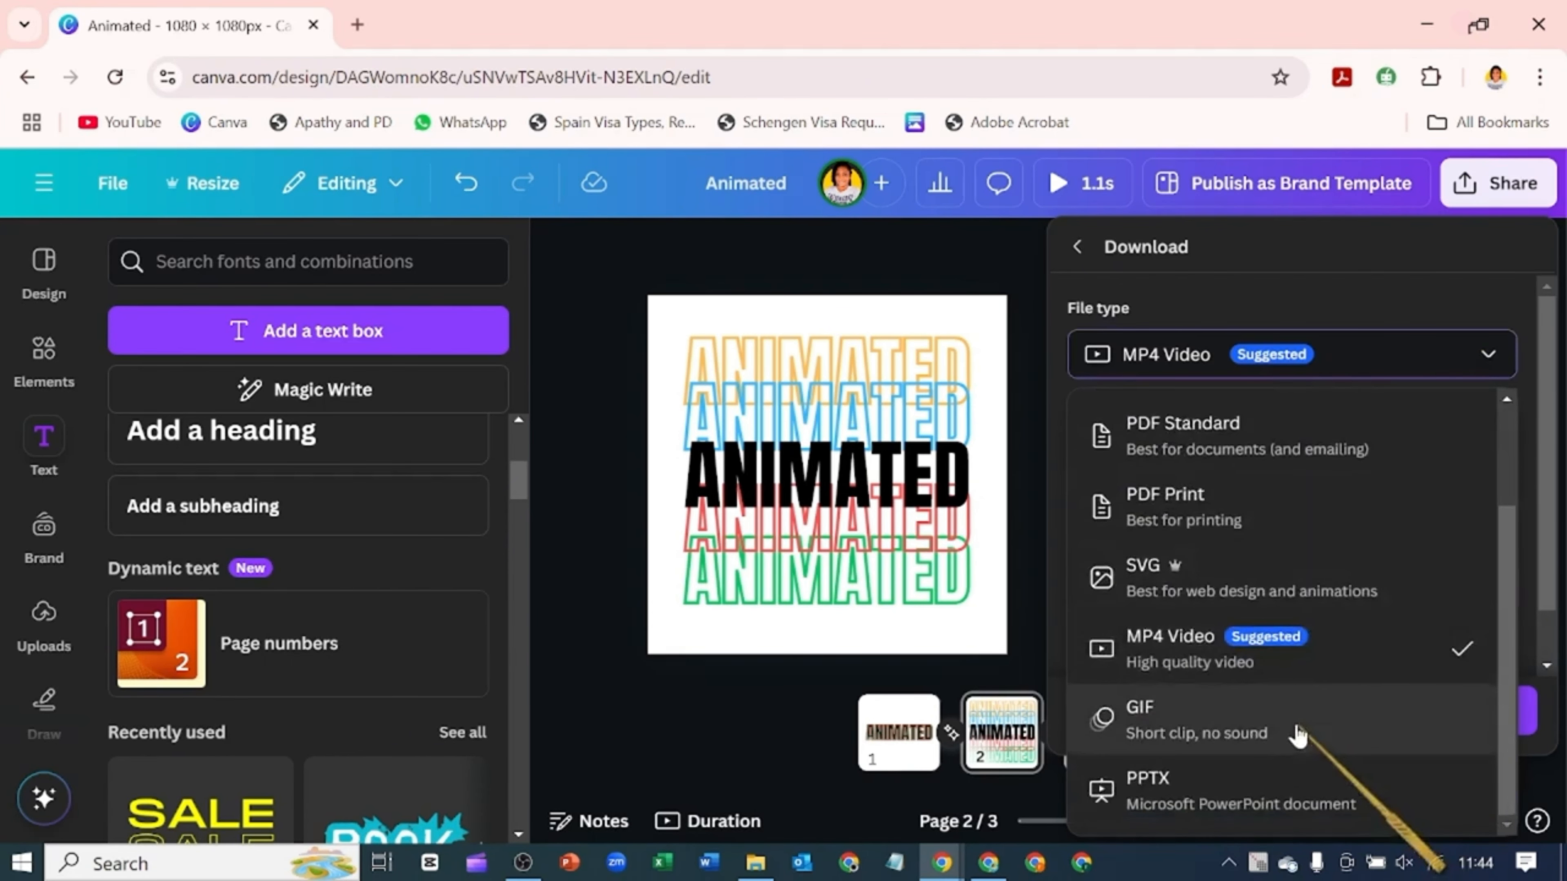
click(1297, 735)
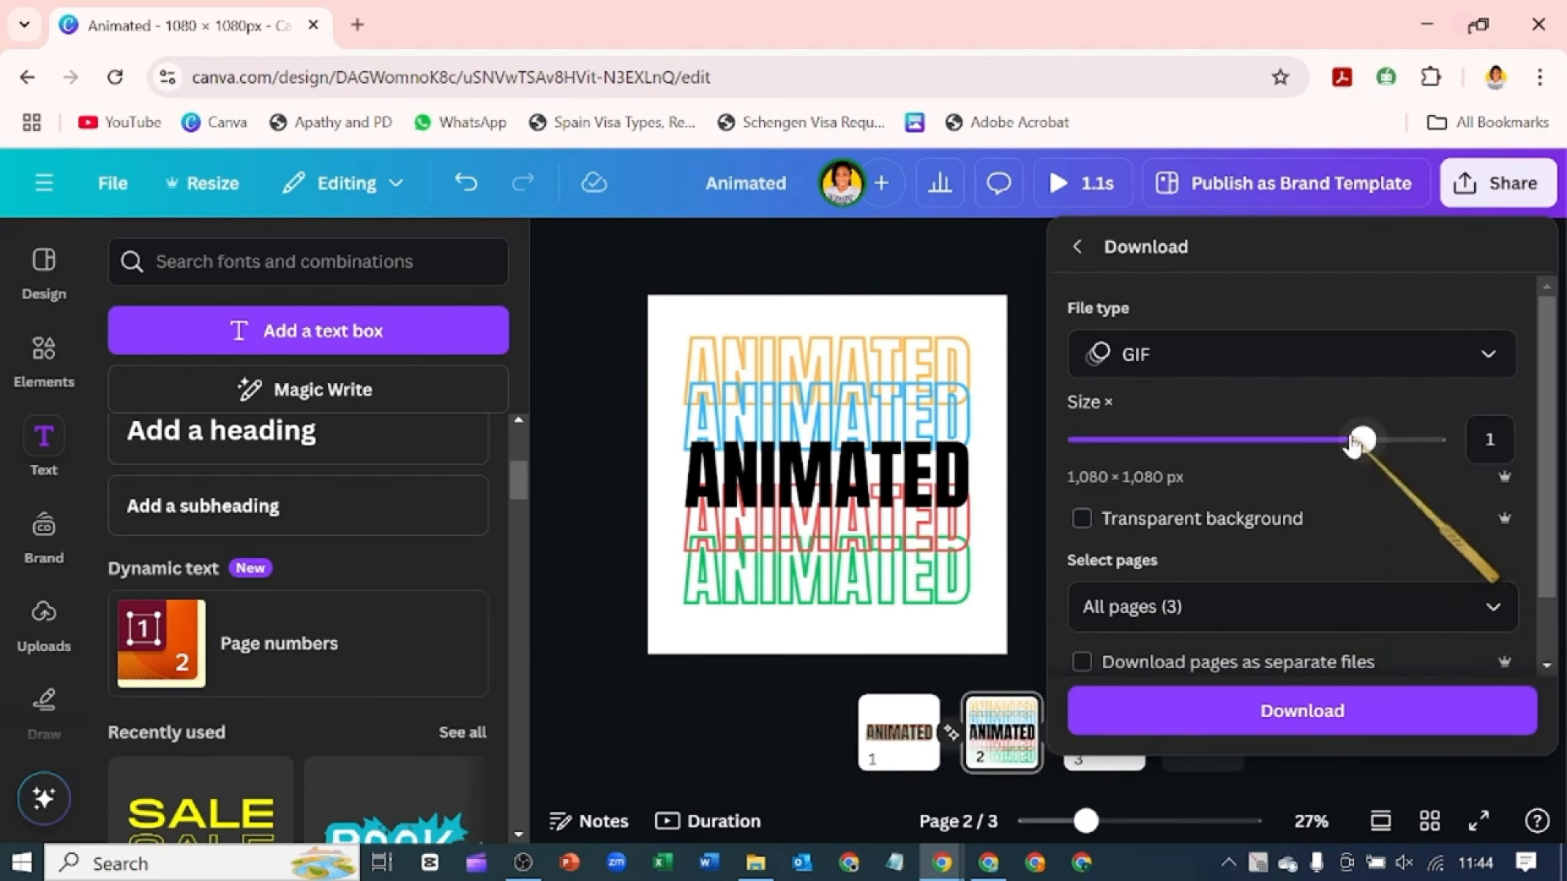
drag(1357, 441, 1434, 440)
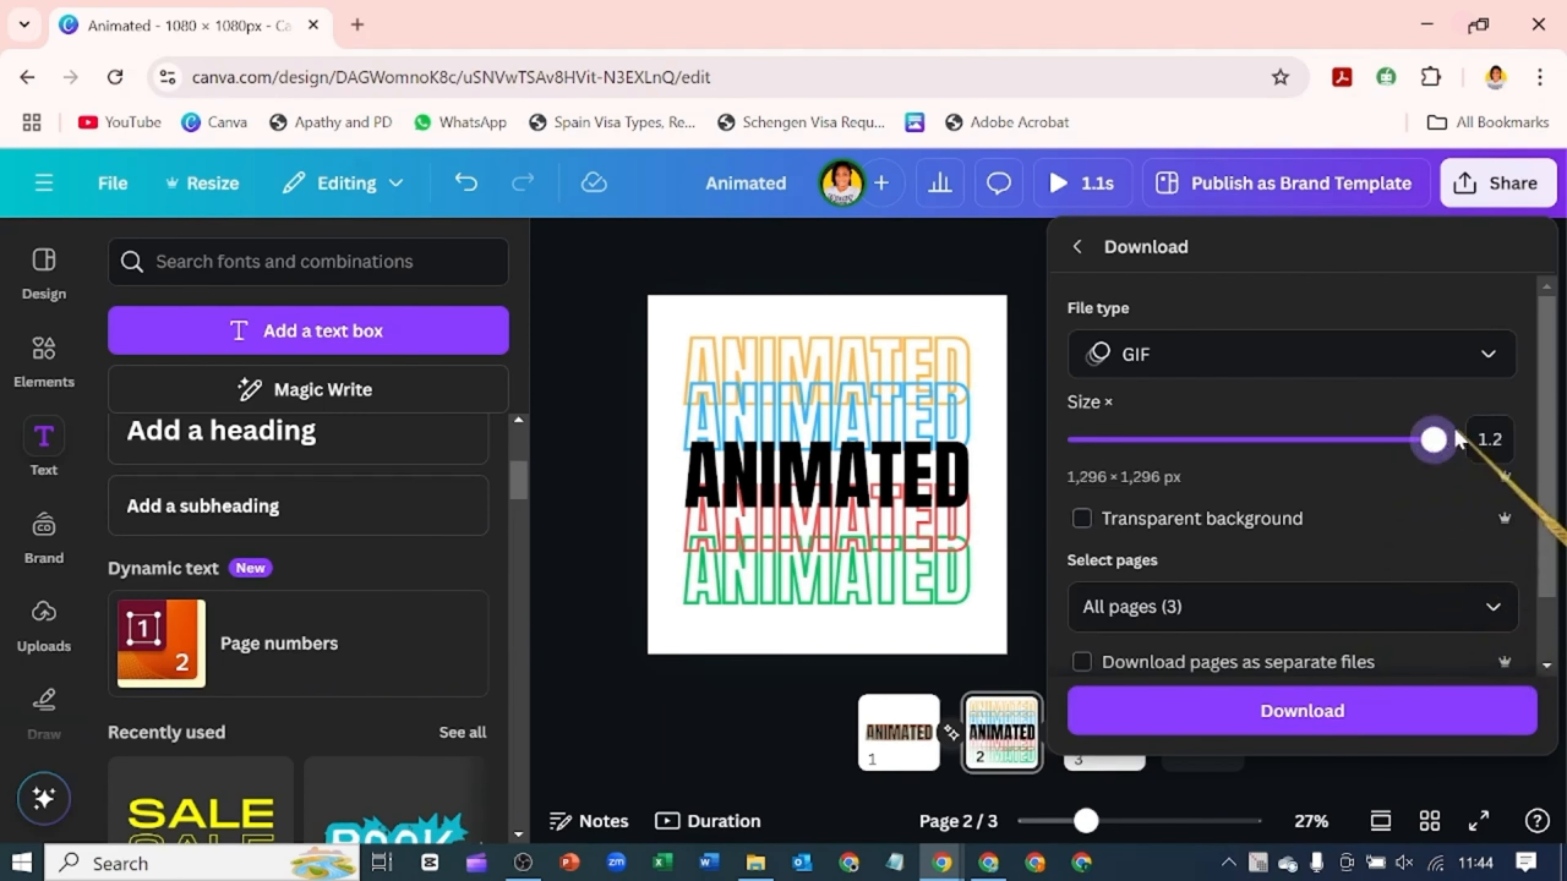
click(1306, 716)
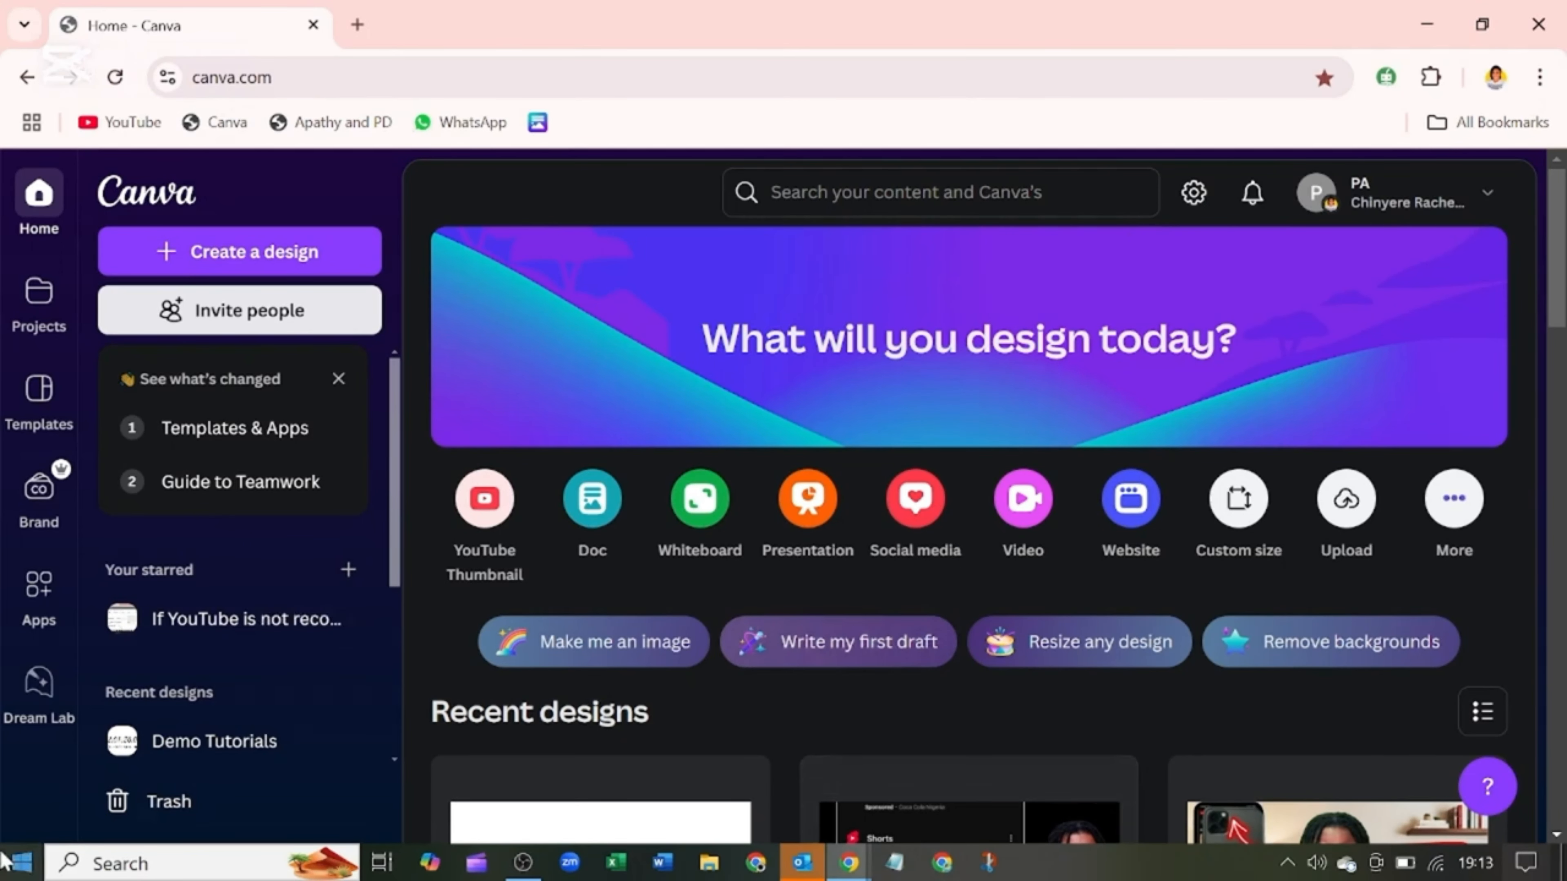
Step: Open Dream Lab and examine its image styles, aspect ratio options and sample inspiration images
click(39, 682)
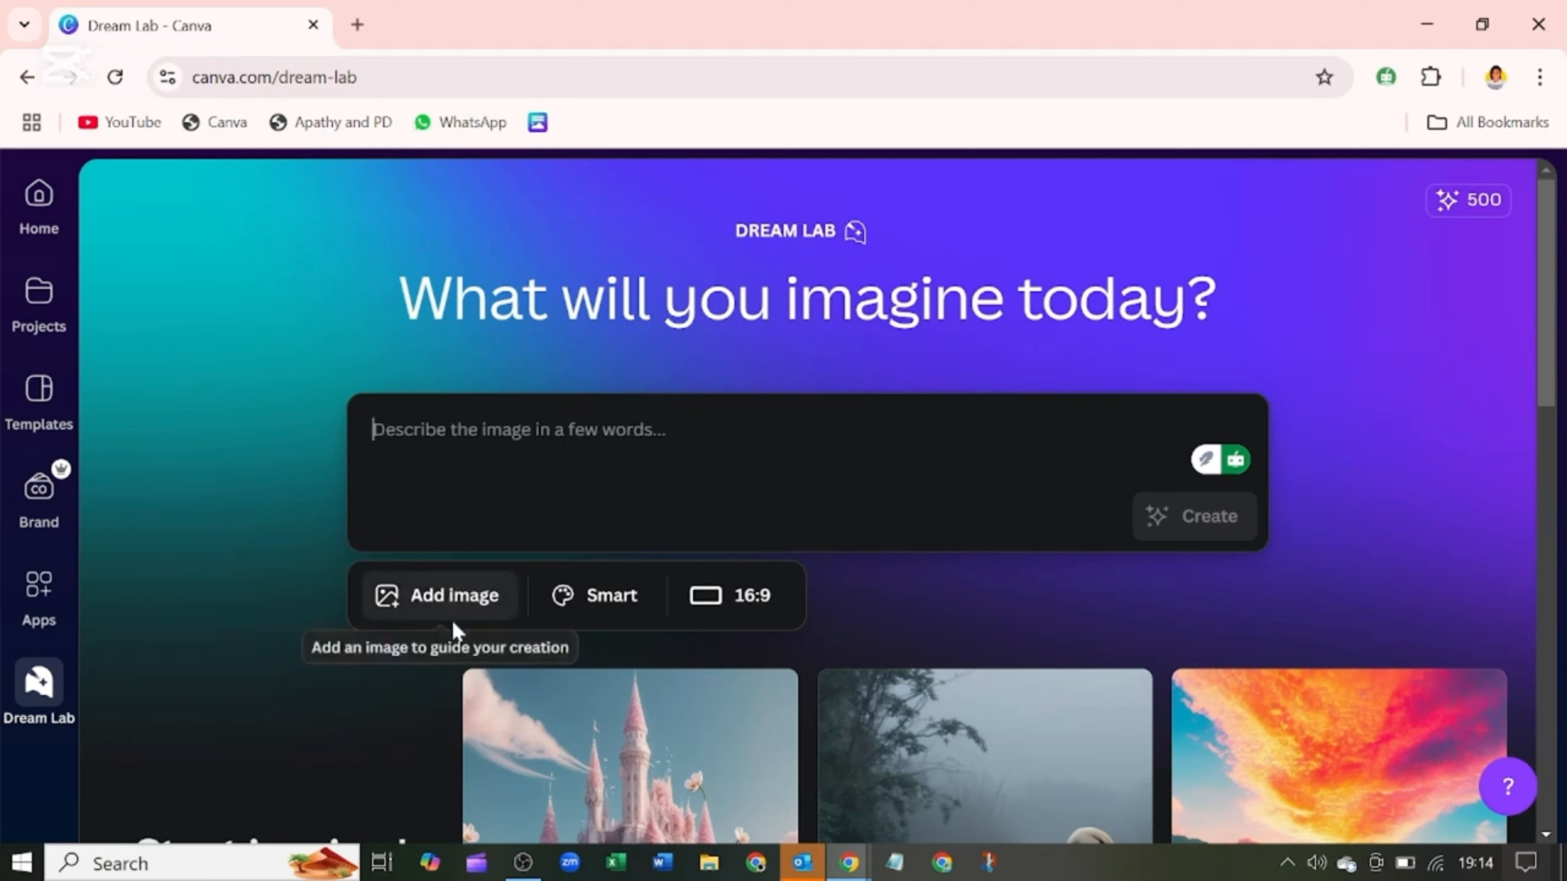
click(593, 598)
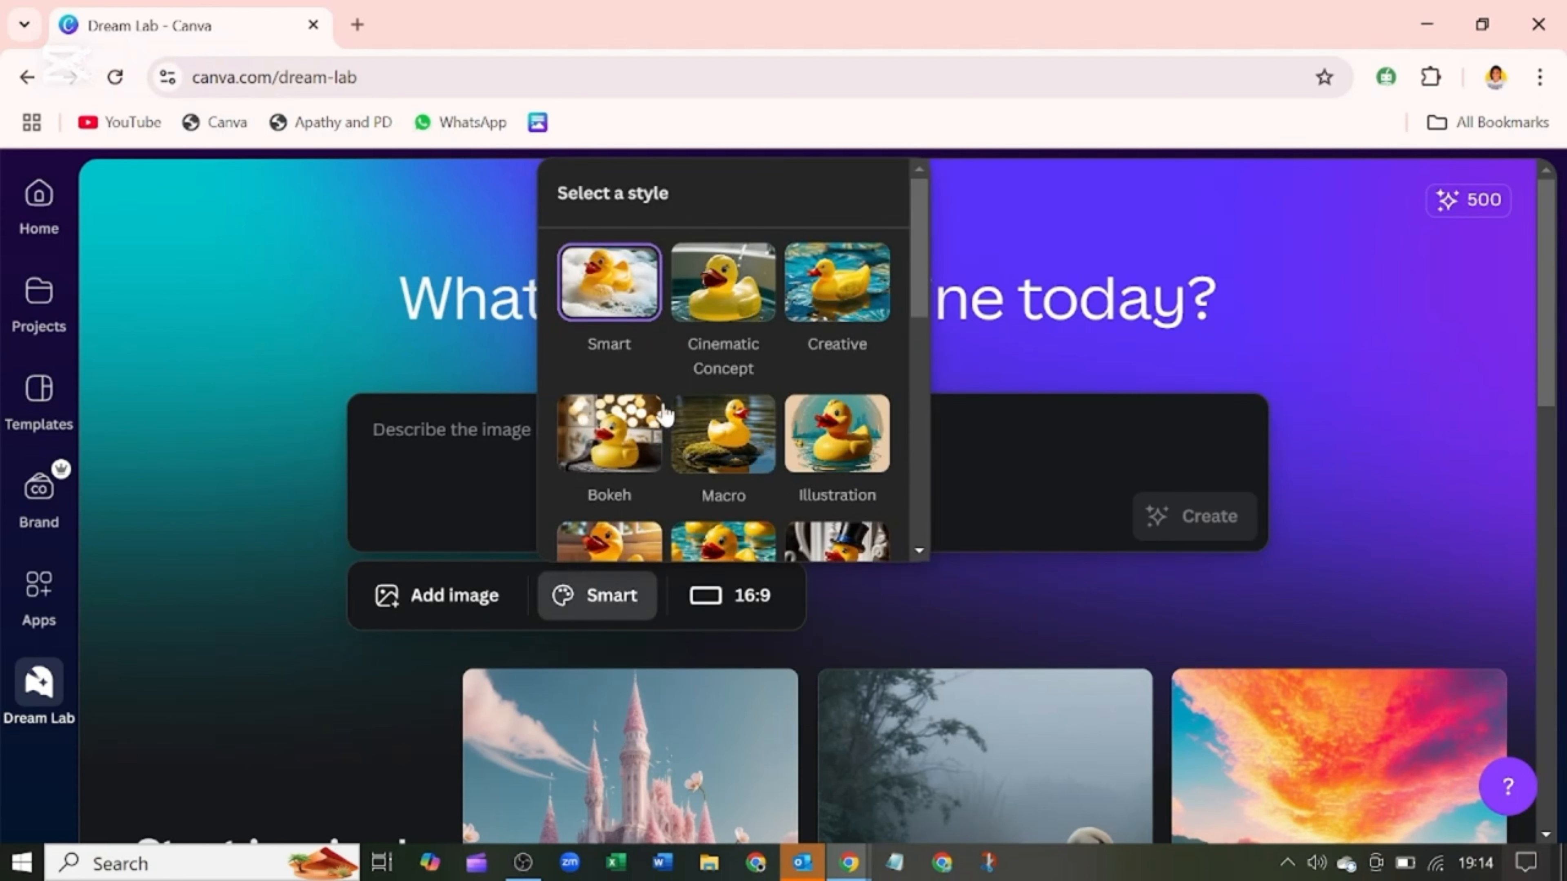
scroll(659, 429, down, 8)
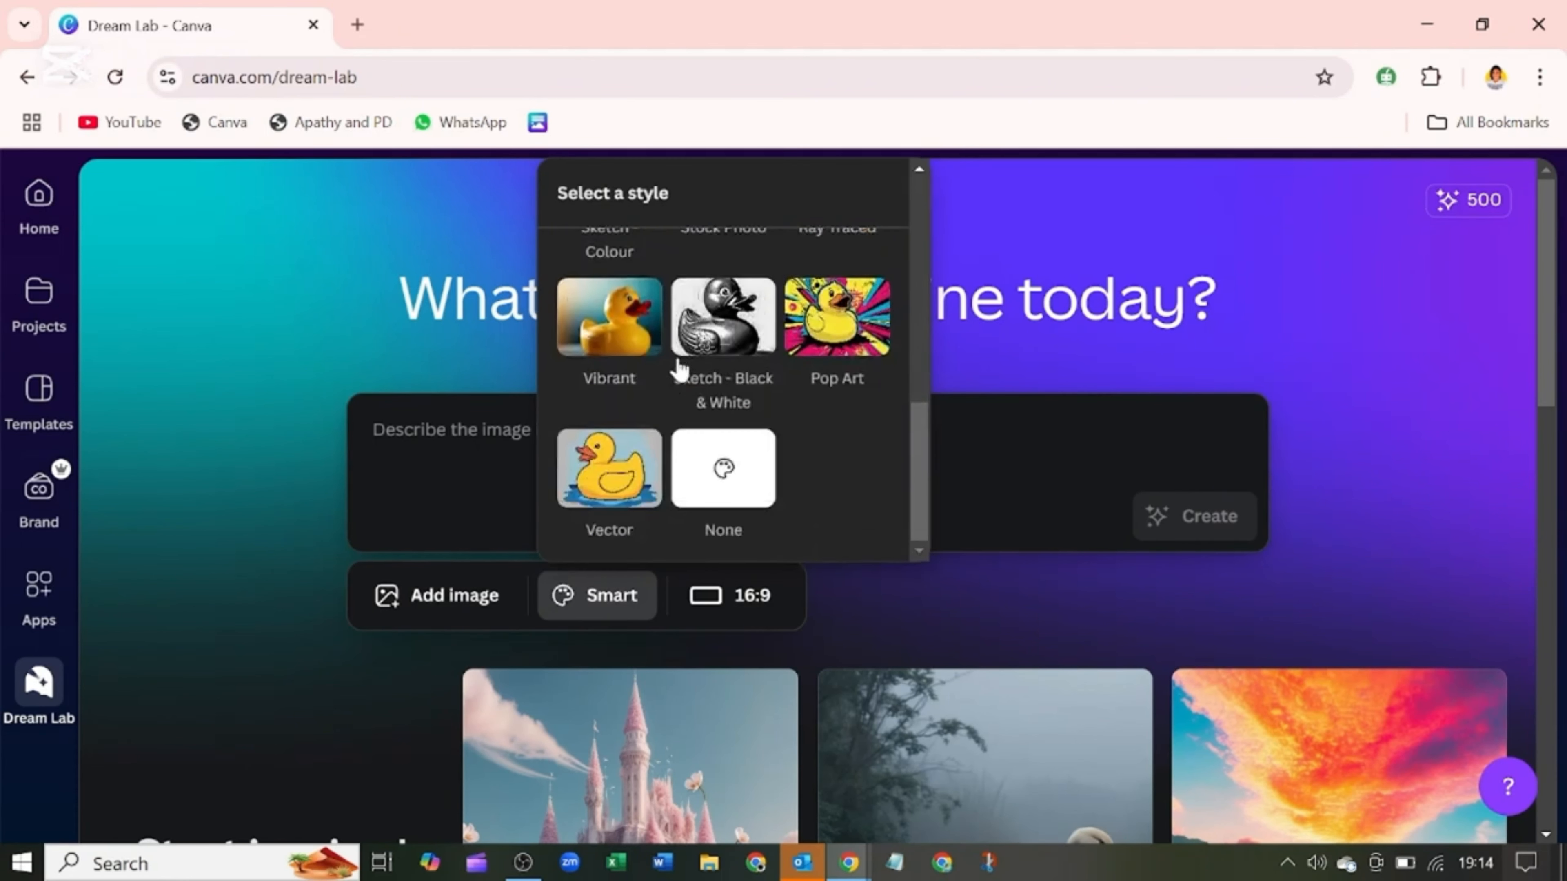
click(720, 602)
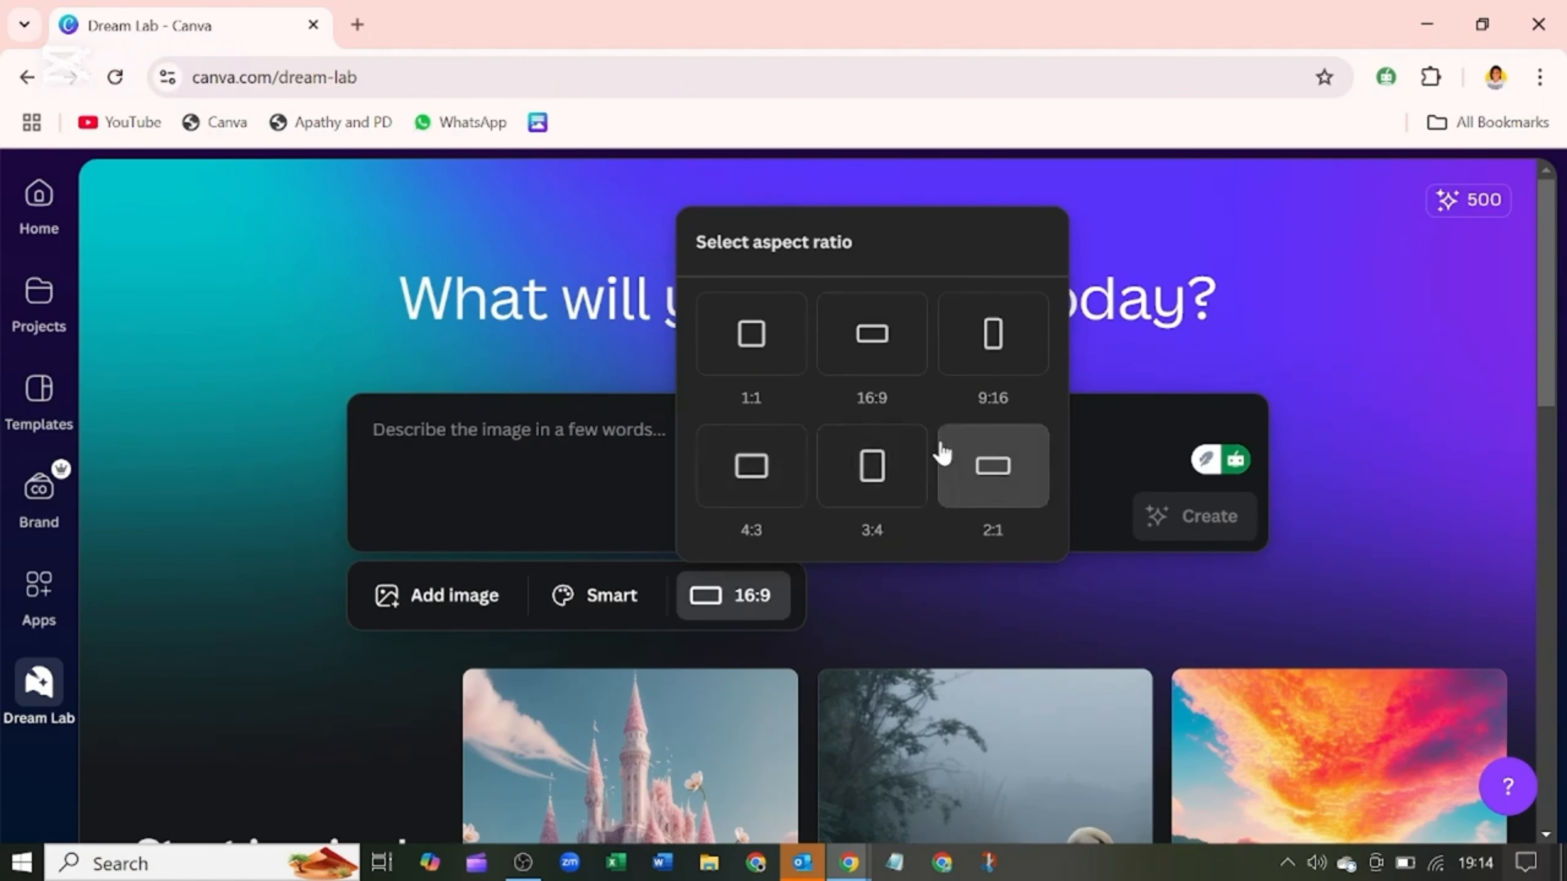
click(1245, 641)
scroll(1246, 639, down, 4)
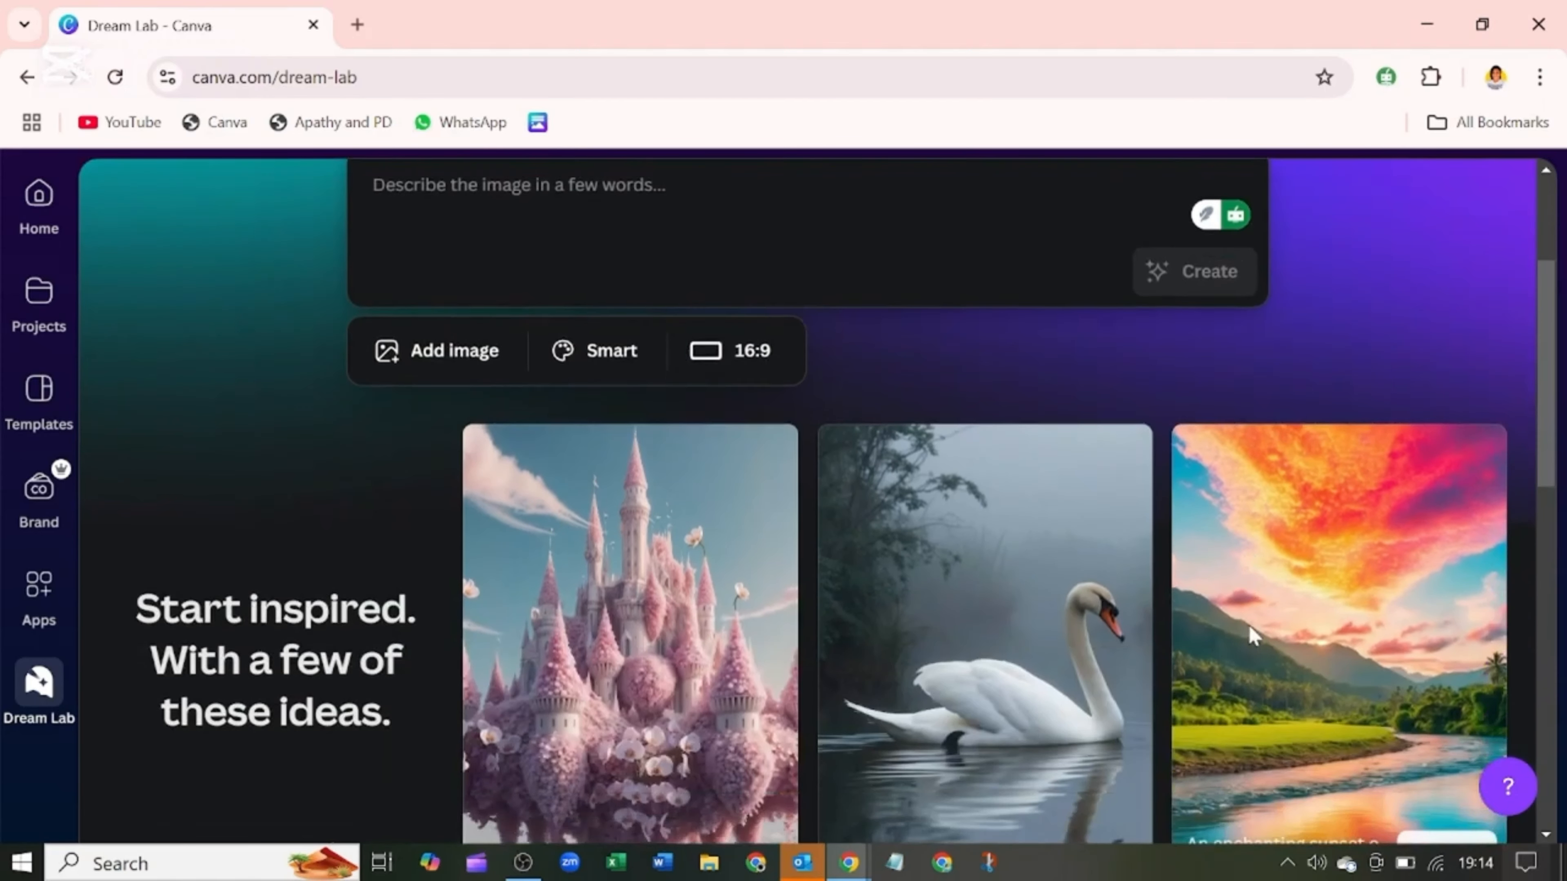
scroll(1247, 623, down, 5)
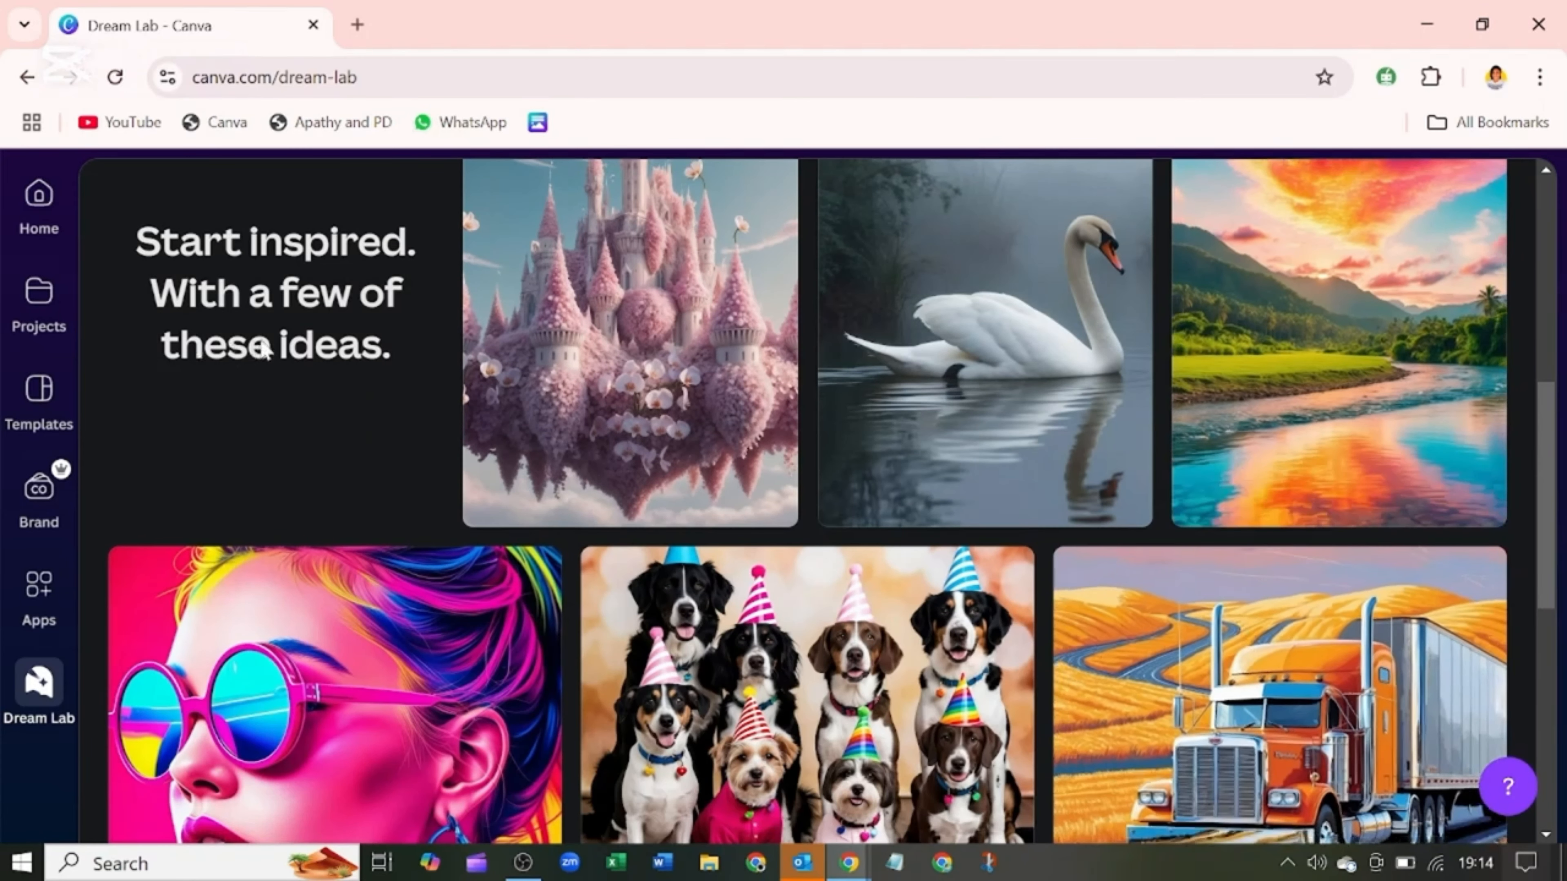
mouse_move(625, 506)
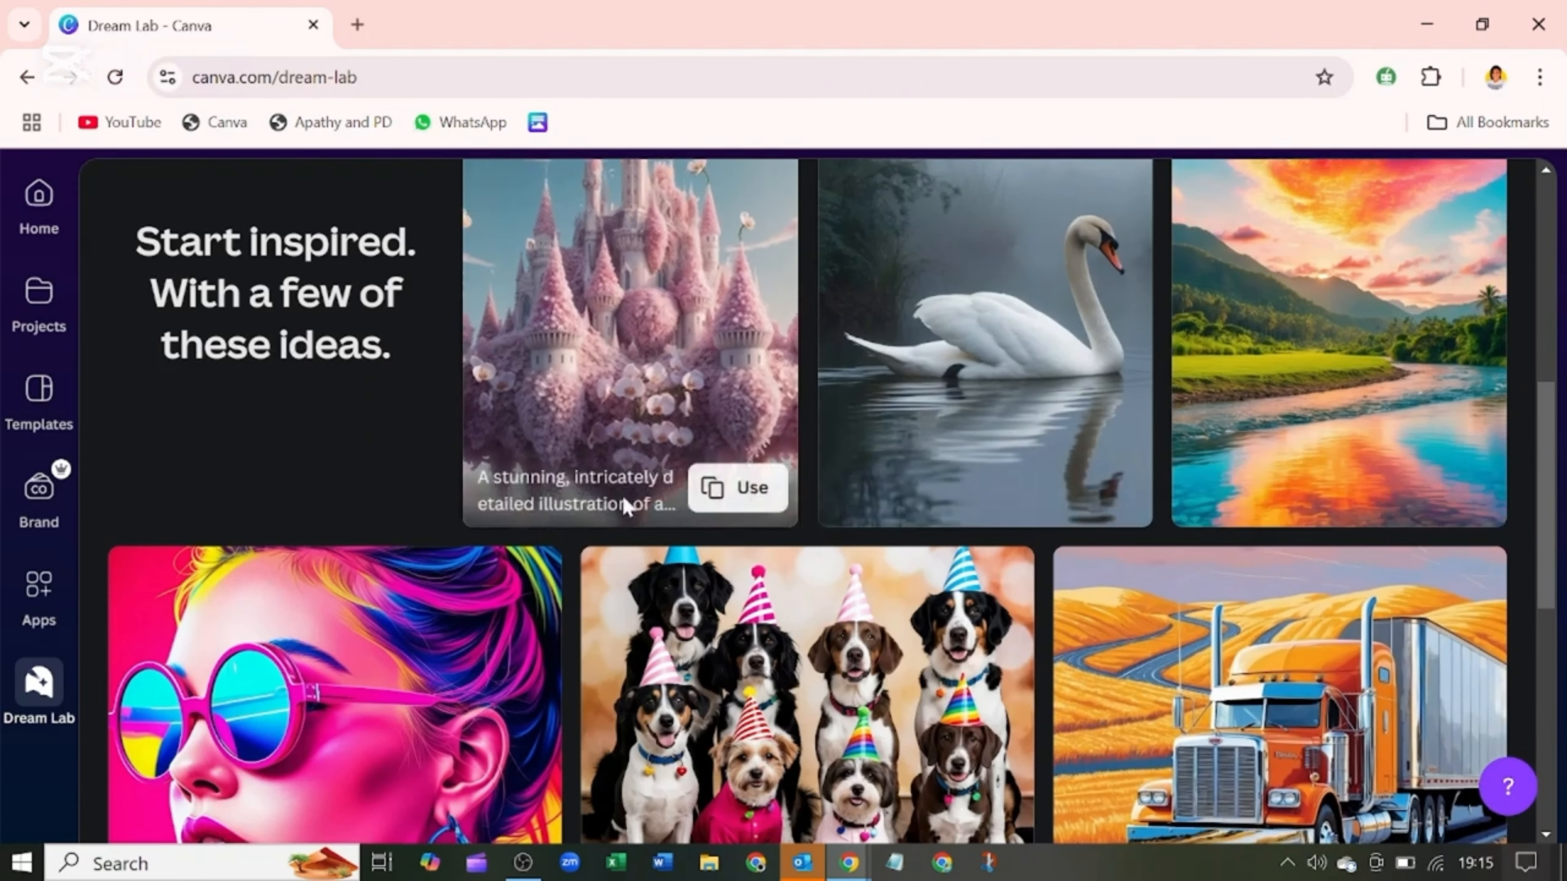
mouse_move(1097, 407)
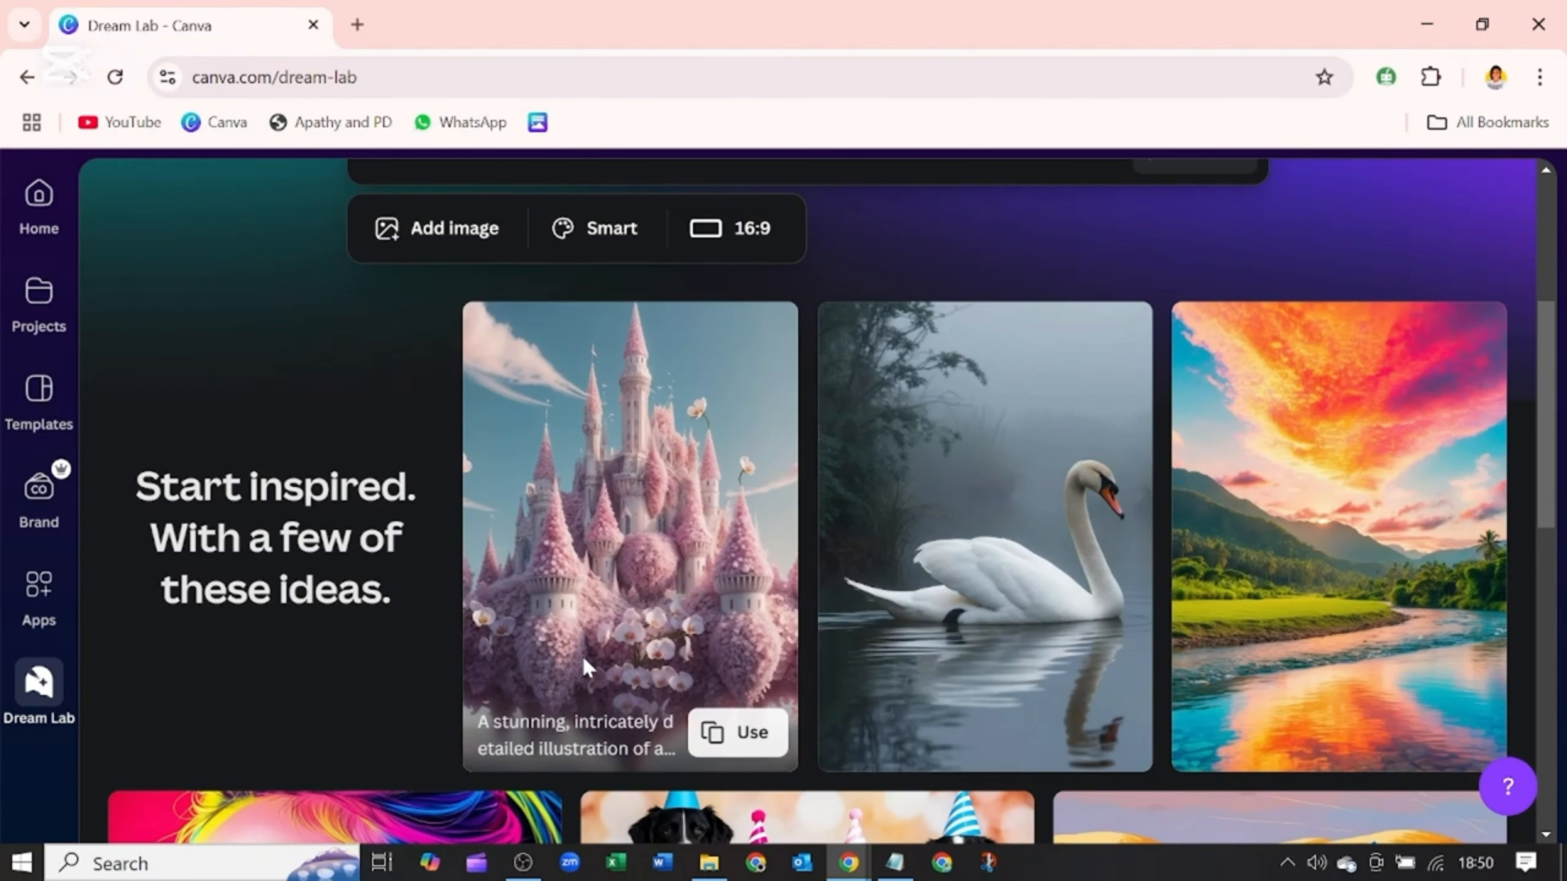
Step: Enter a Dream Lab prompt for a vibrant photograph of a confident, bold Nigerian woman with neatly styled locs and a colorful African print dress
scroll(728, 522, up, 5)
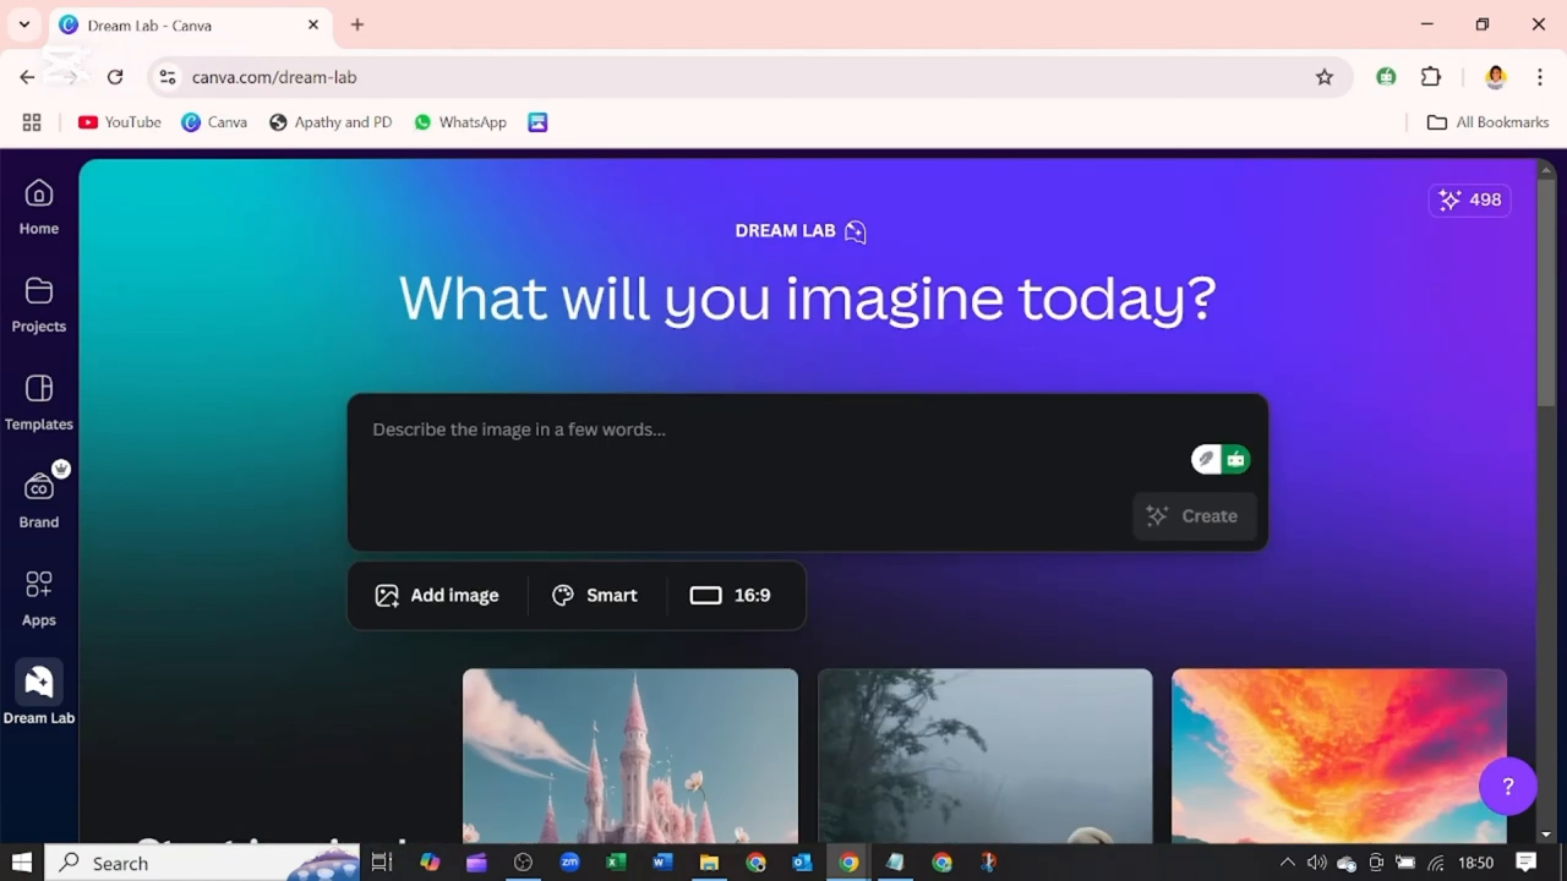
text(A vibrant and captivating photograph featuring a confident and bold Nigerian woman with an alluring presence. She has full, neatly styled locs cascading down her shoulders, complementing her poised demeanor. Her stylish and colorful African print dress exudes cultural richness and modern elegance. Standing in a well-lit setting, she adopts a playful, surprised expression, as if reacting to delightful news. Her sparkling eyes radiate warmth and mischief, capturing a moment of genuine emotion. The blurred background highlights her striking features, drawing attention to her lively personality and the intricate details of her attire. The frame is set to  cinematic, adding a dynamic and contemporary touch to the composition.)
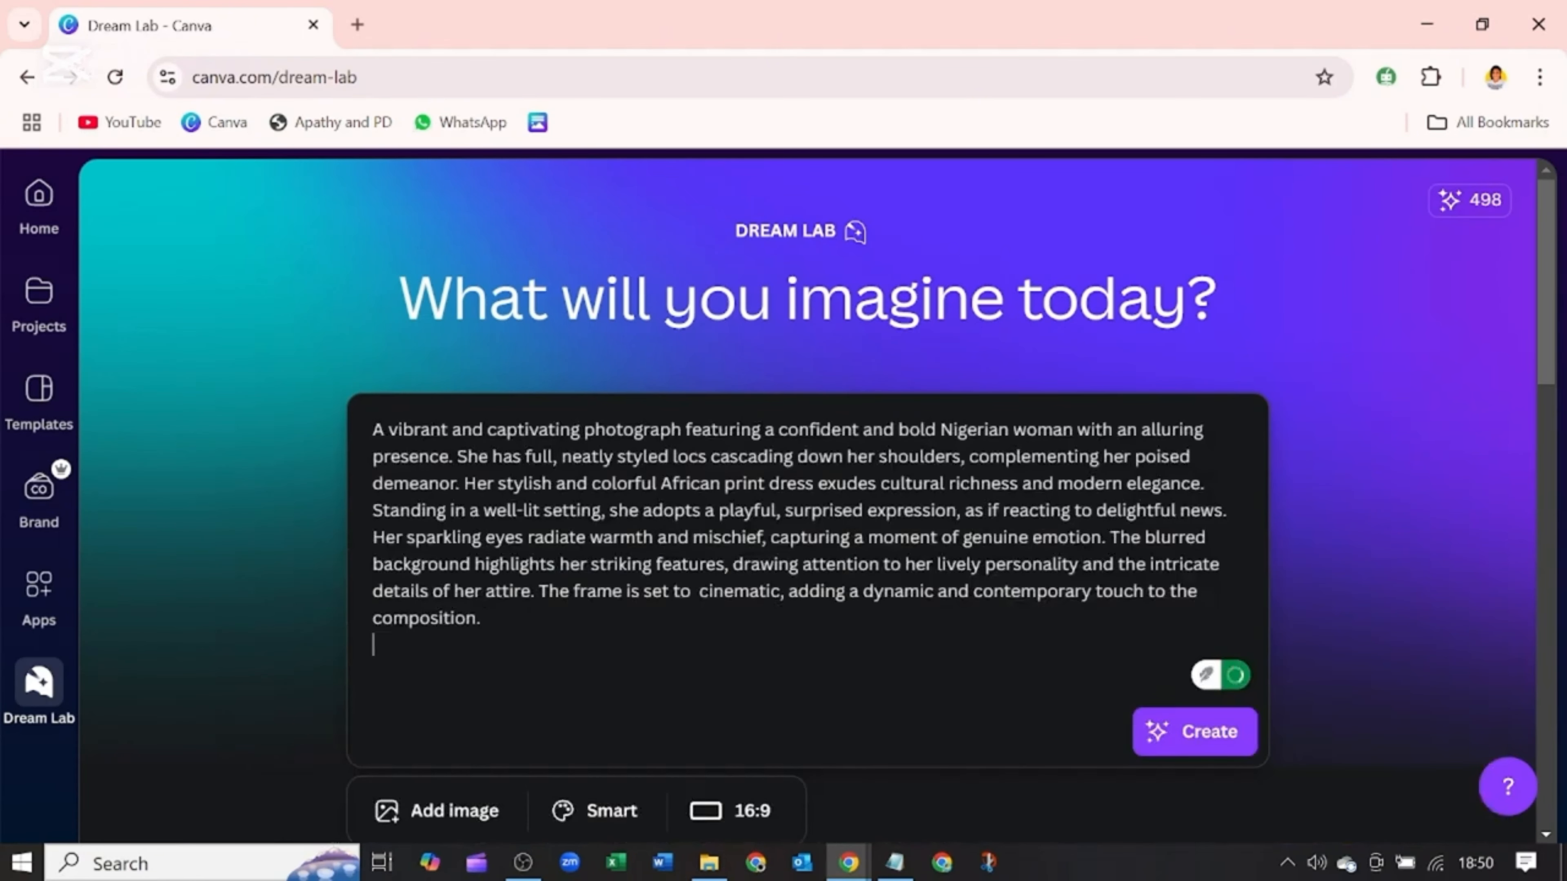
Step: Add the image of the dark-haired animated woman as the Style Reference for the Dream Lab prompt
click(493, 818)
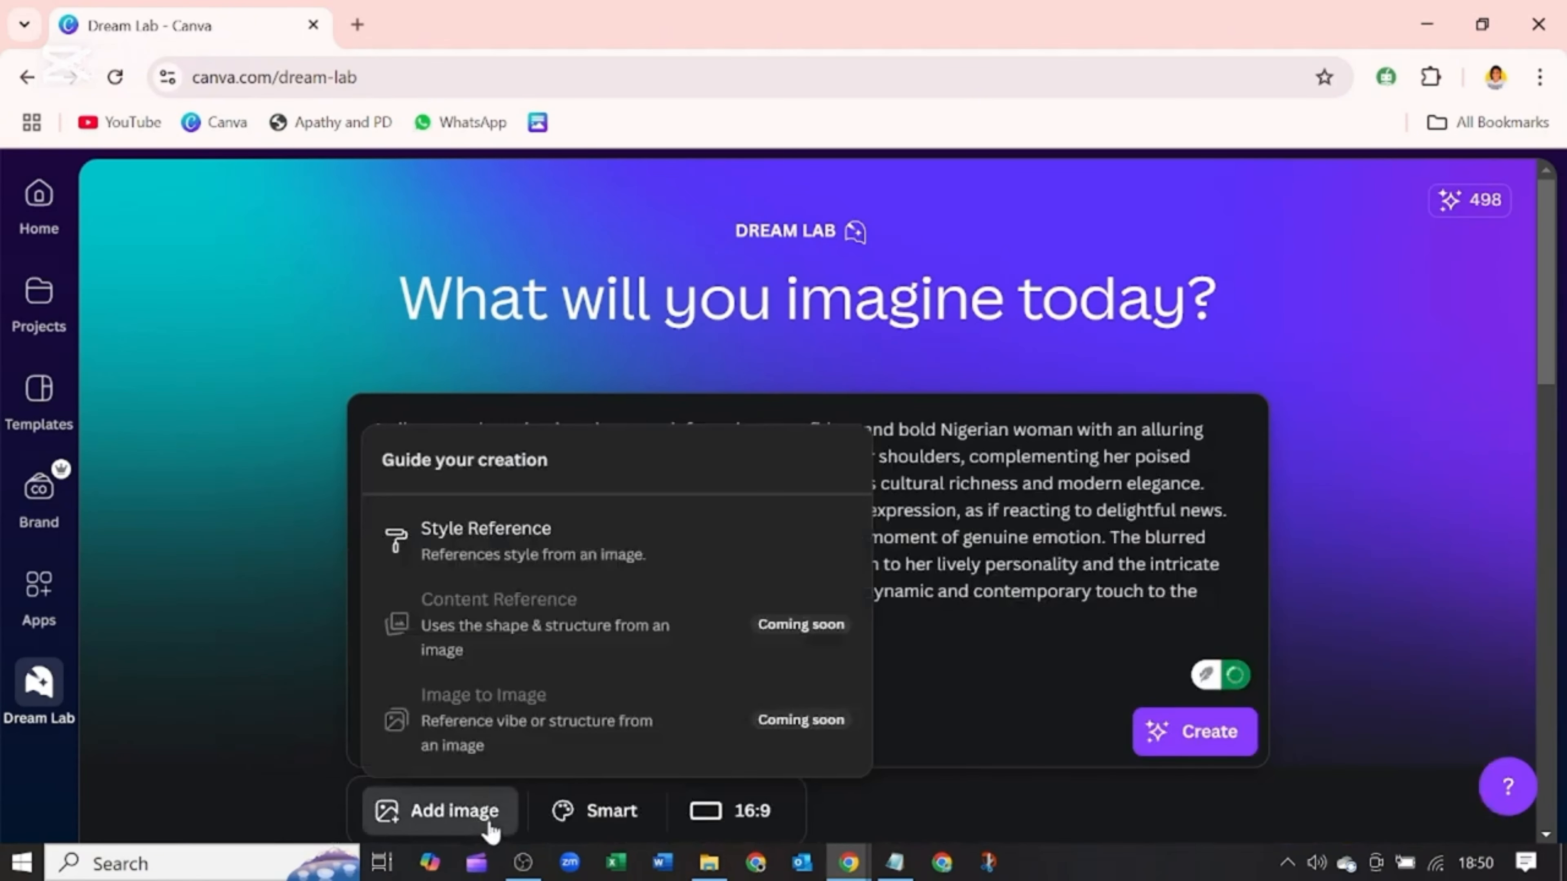
click(585, 554)
click(725, 644)
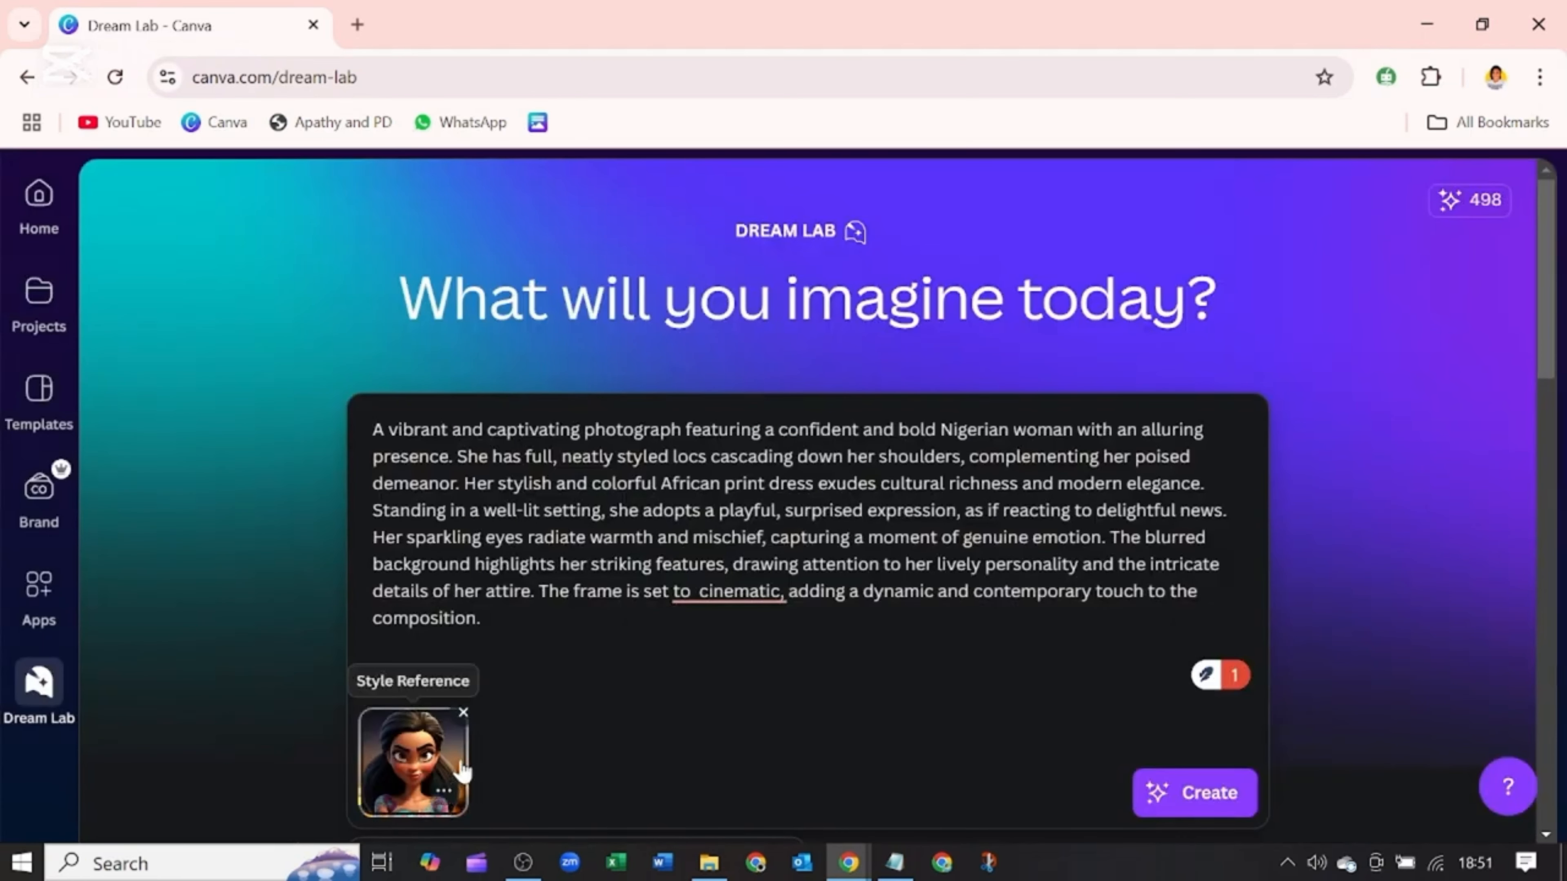
Step: Remove the extra space before "cinematic" in the prompt and generate the images
key(BackSpace)
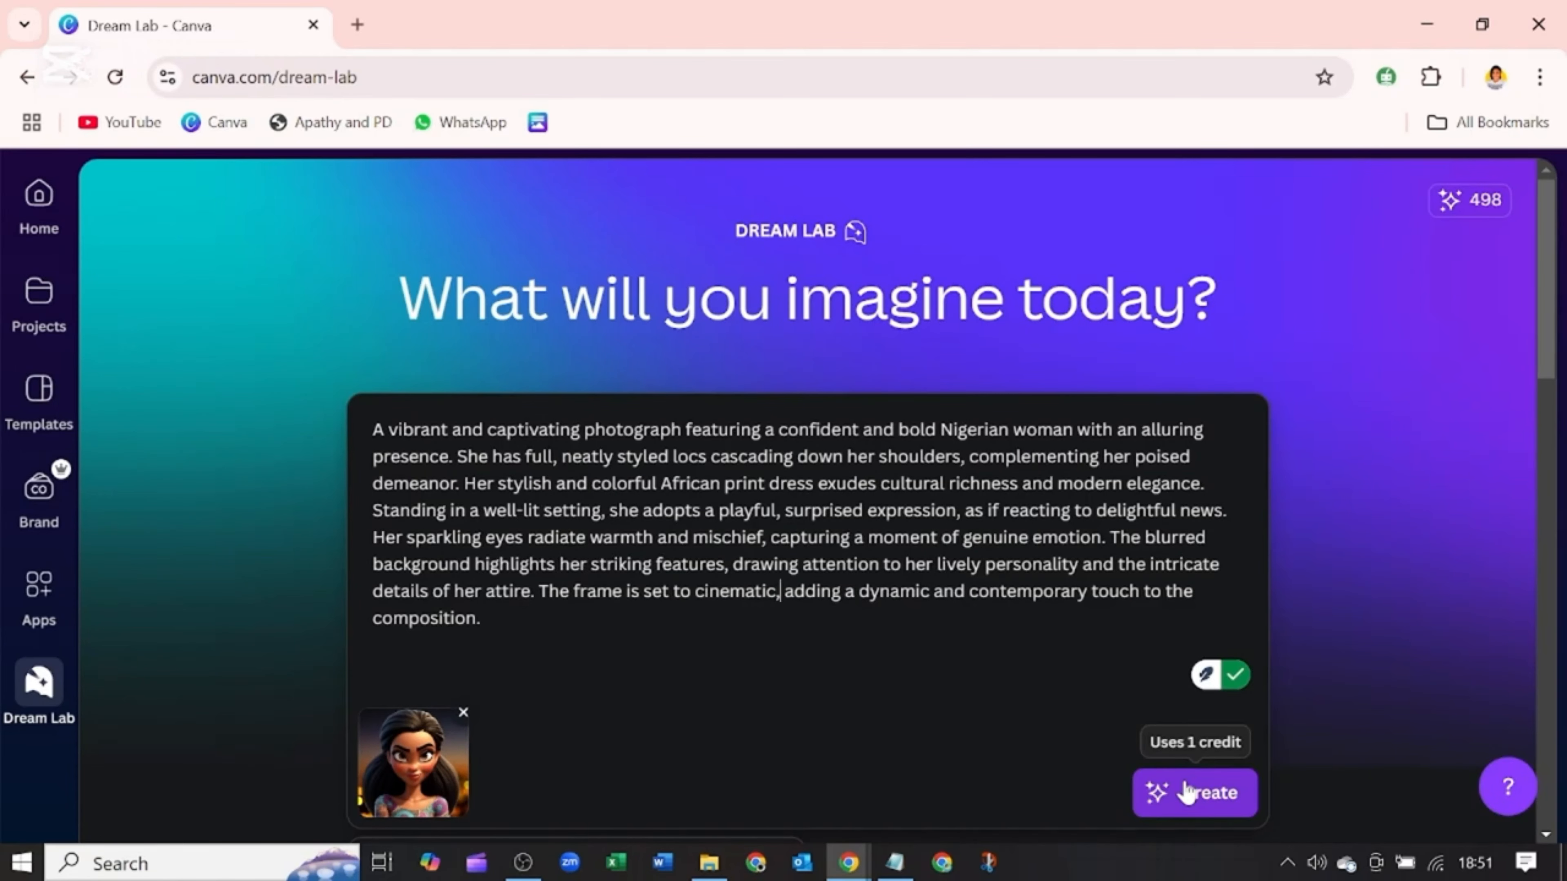
click(1202, 792)
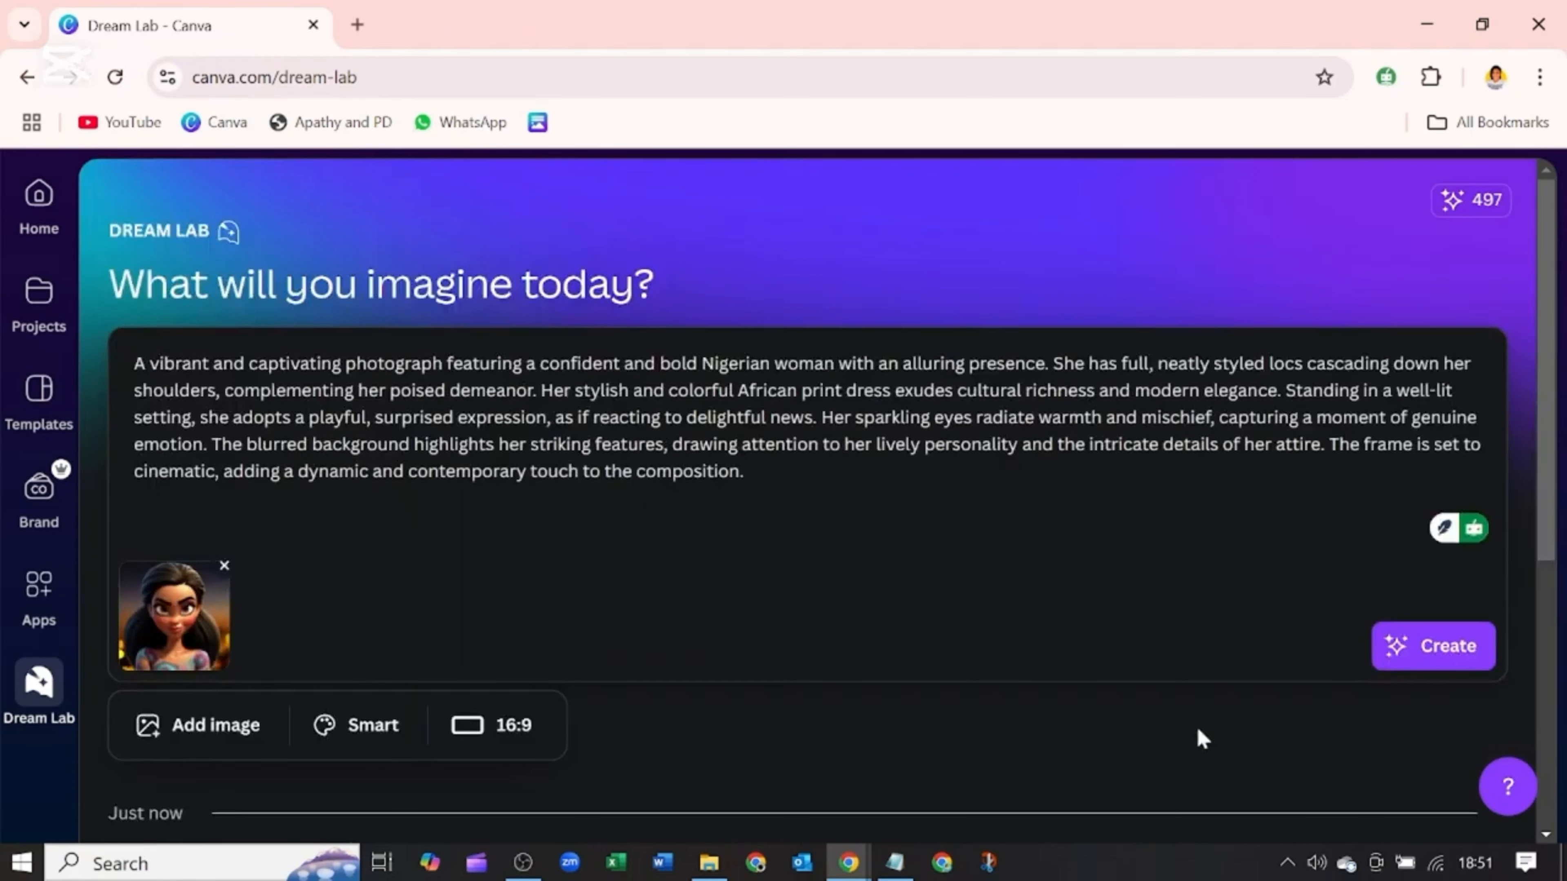
scroll(1196, 725, down, 8)
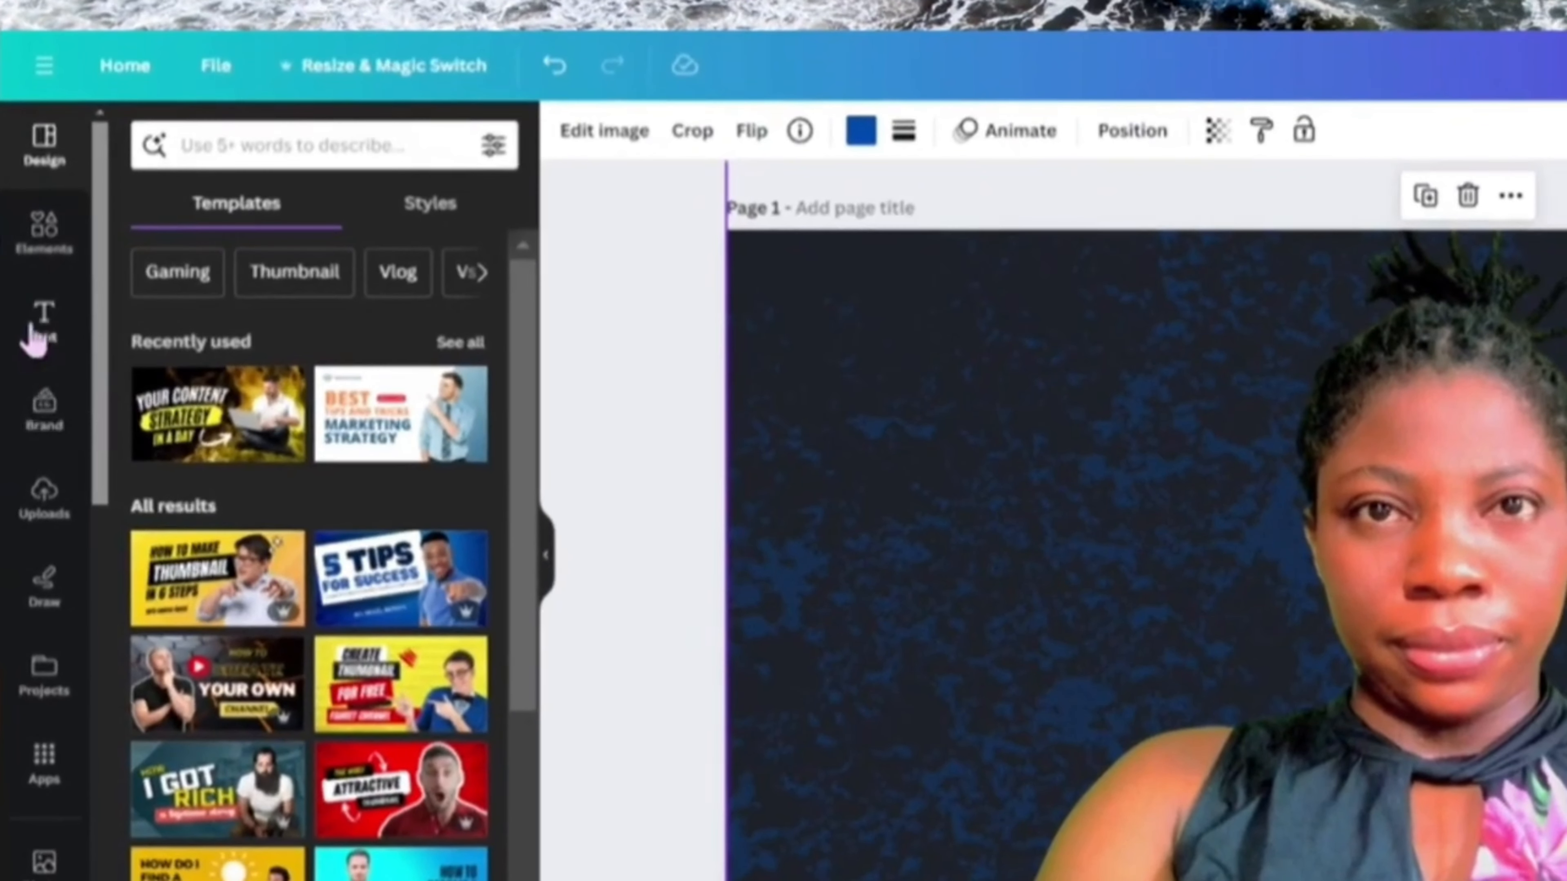
Step: In the 17 Canva Mobile Tips and Tricks design, add a heading reading "Creative" to page 1
click(39, 321)
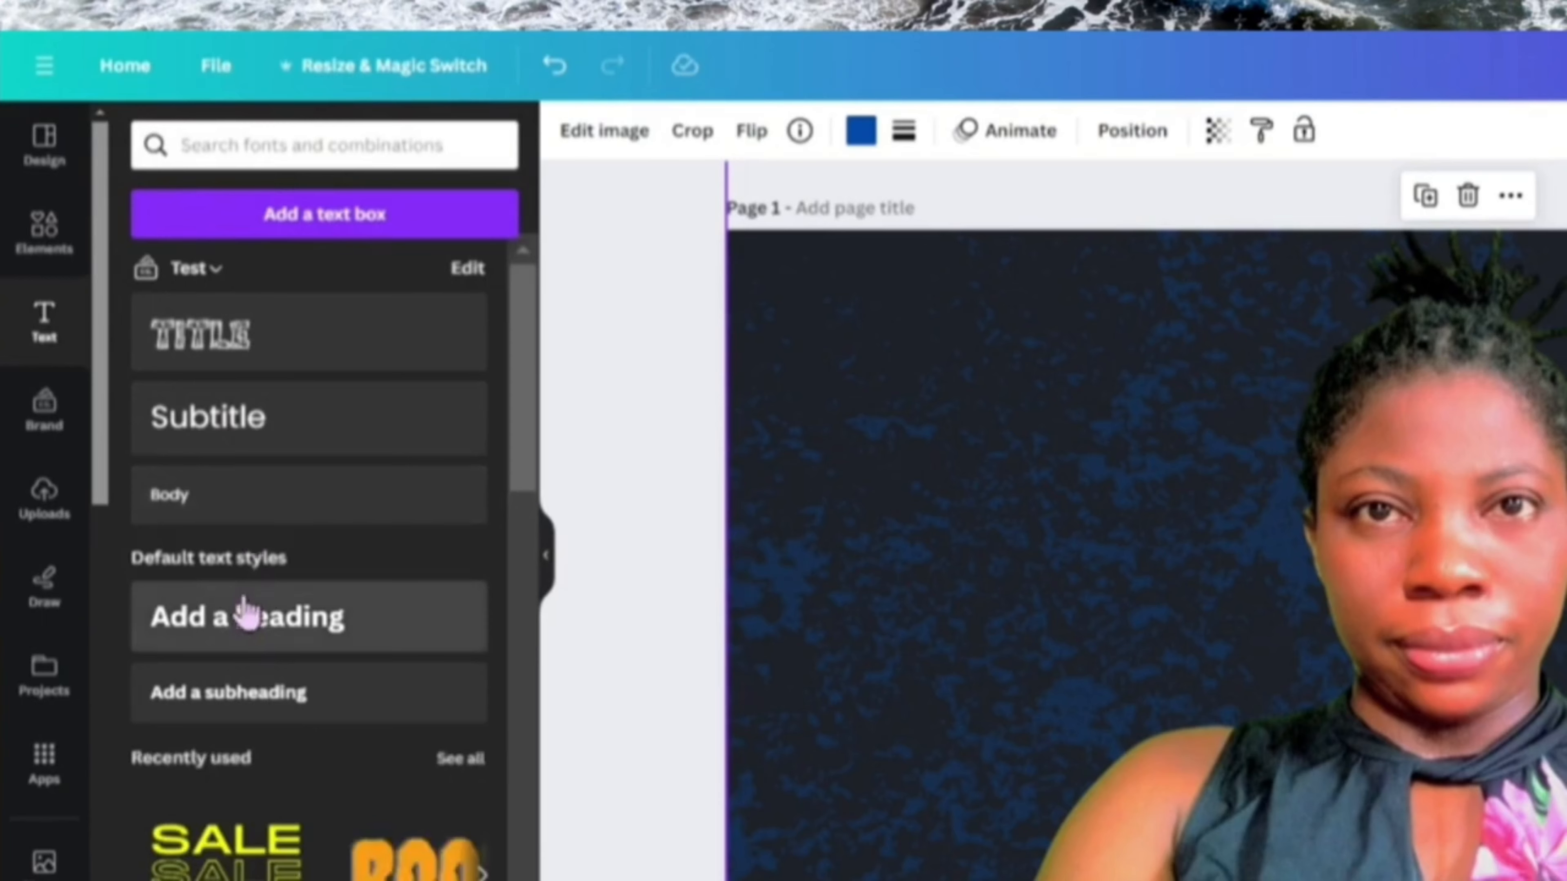
click(245, 611)
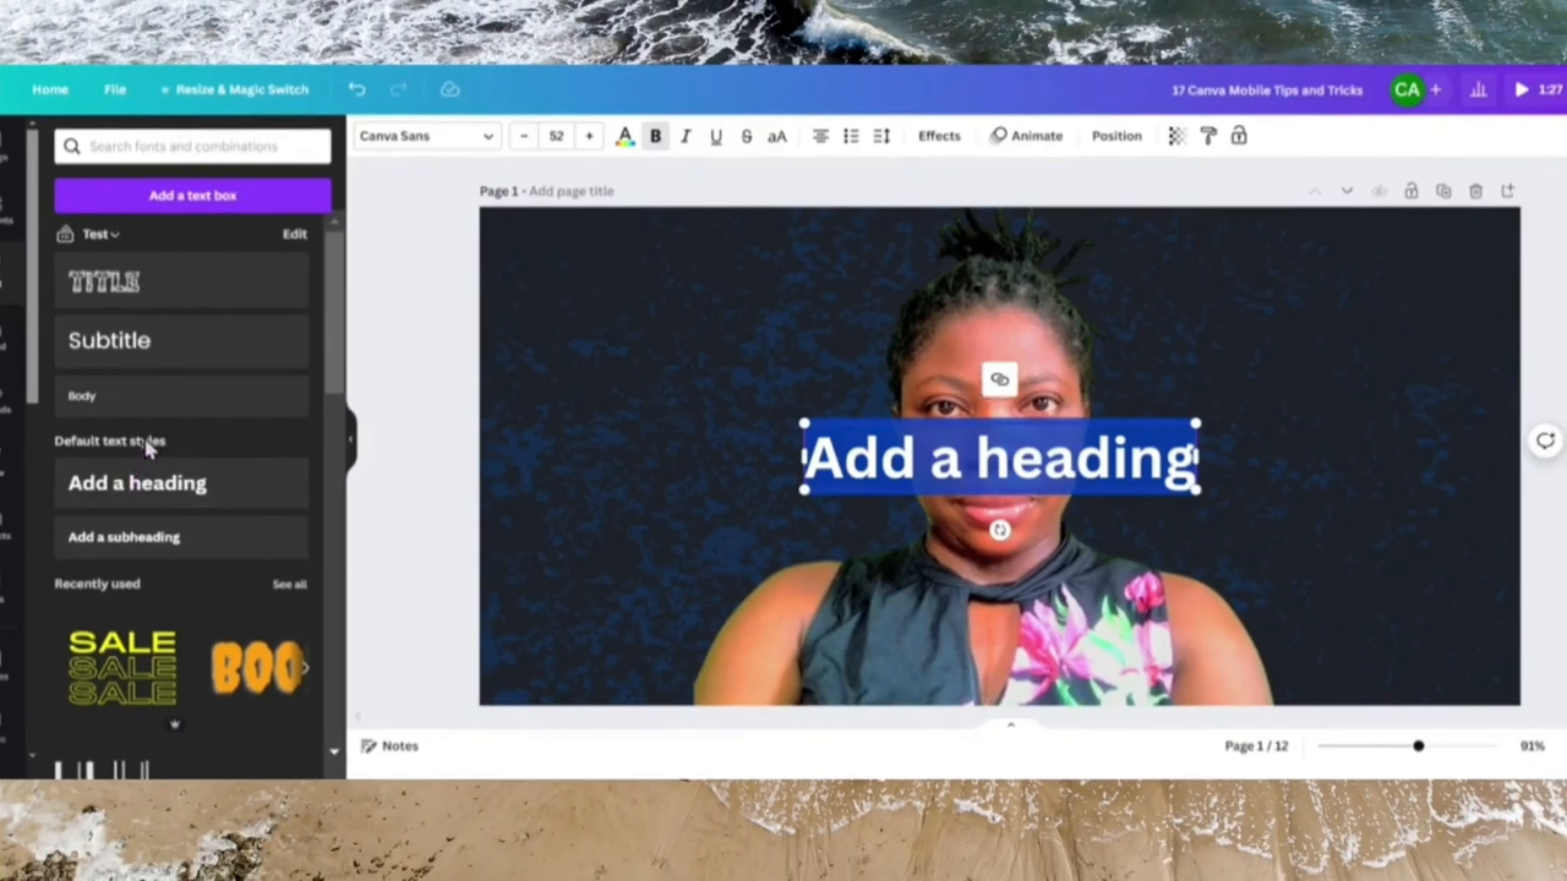
text(Creative)
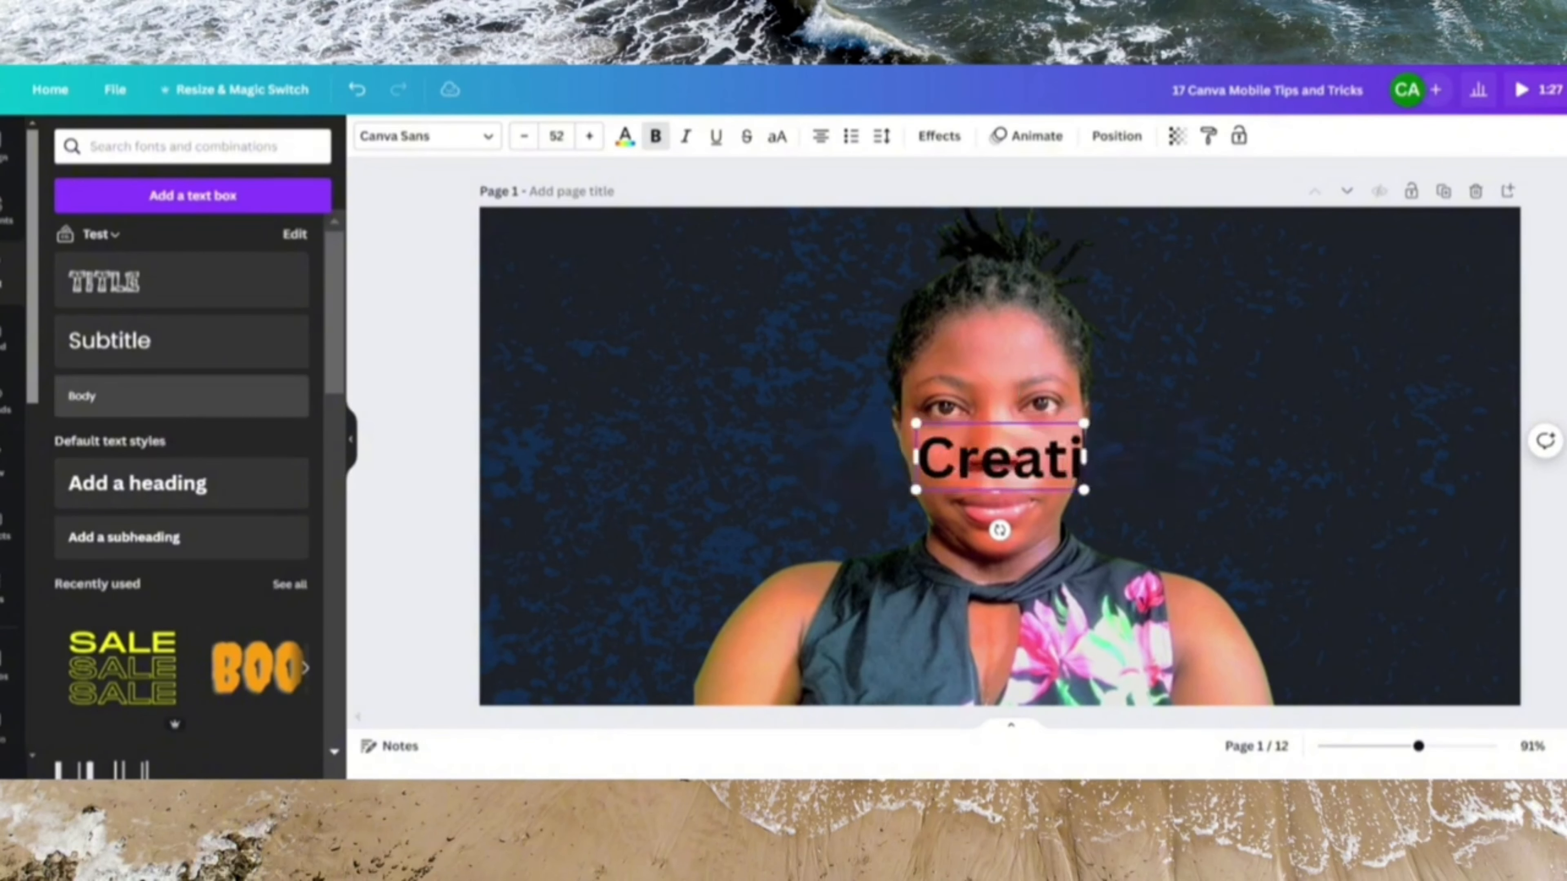
Step: Set the "Creative" heading's font to Anton and switch it to uppercase
click(448, 142)
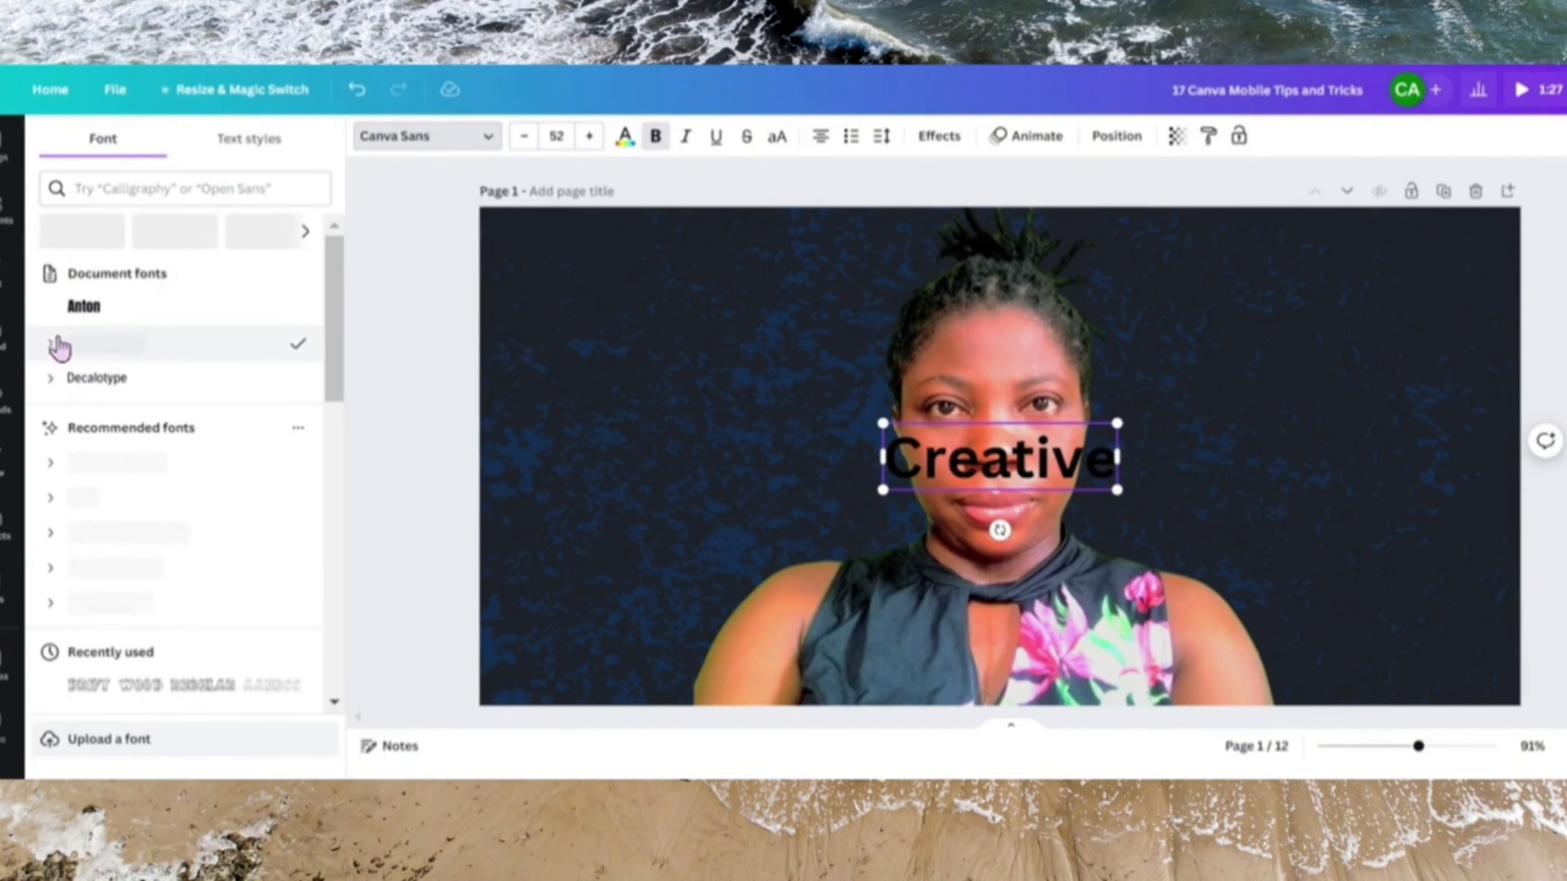
click(93, 309)
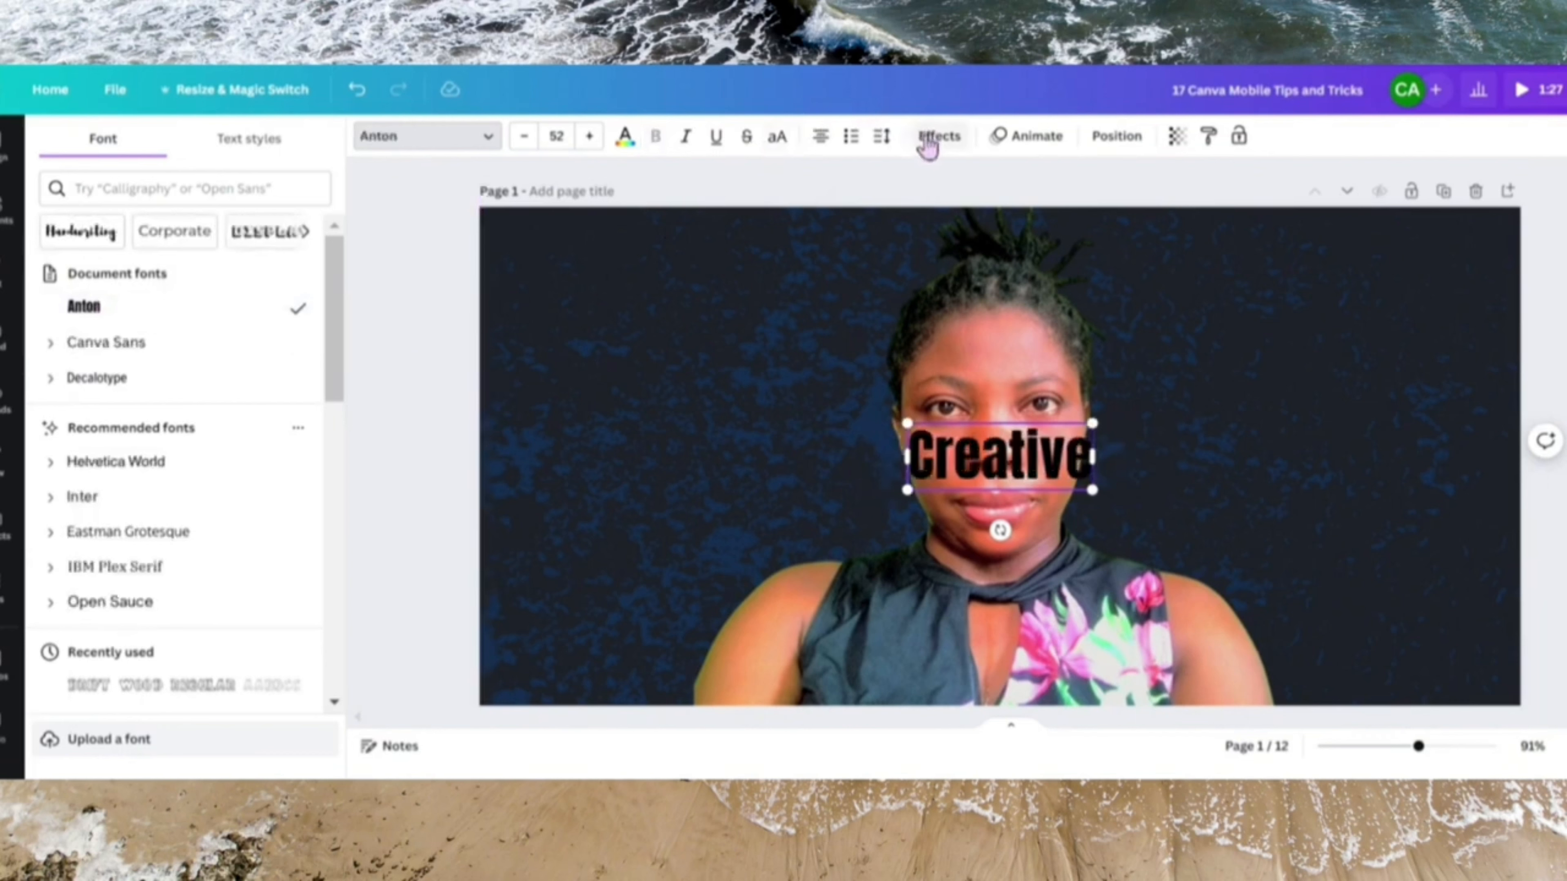
click(781, 148)
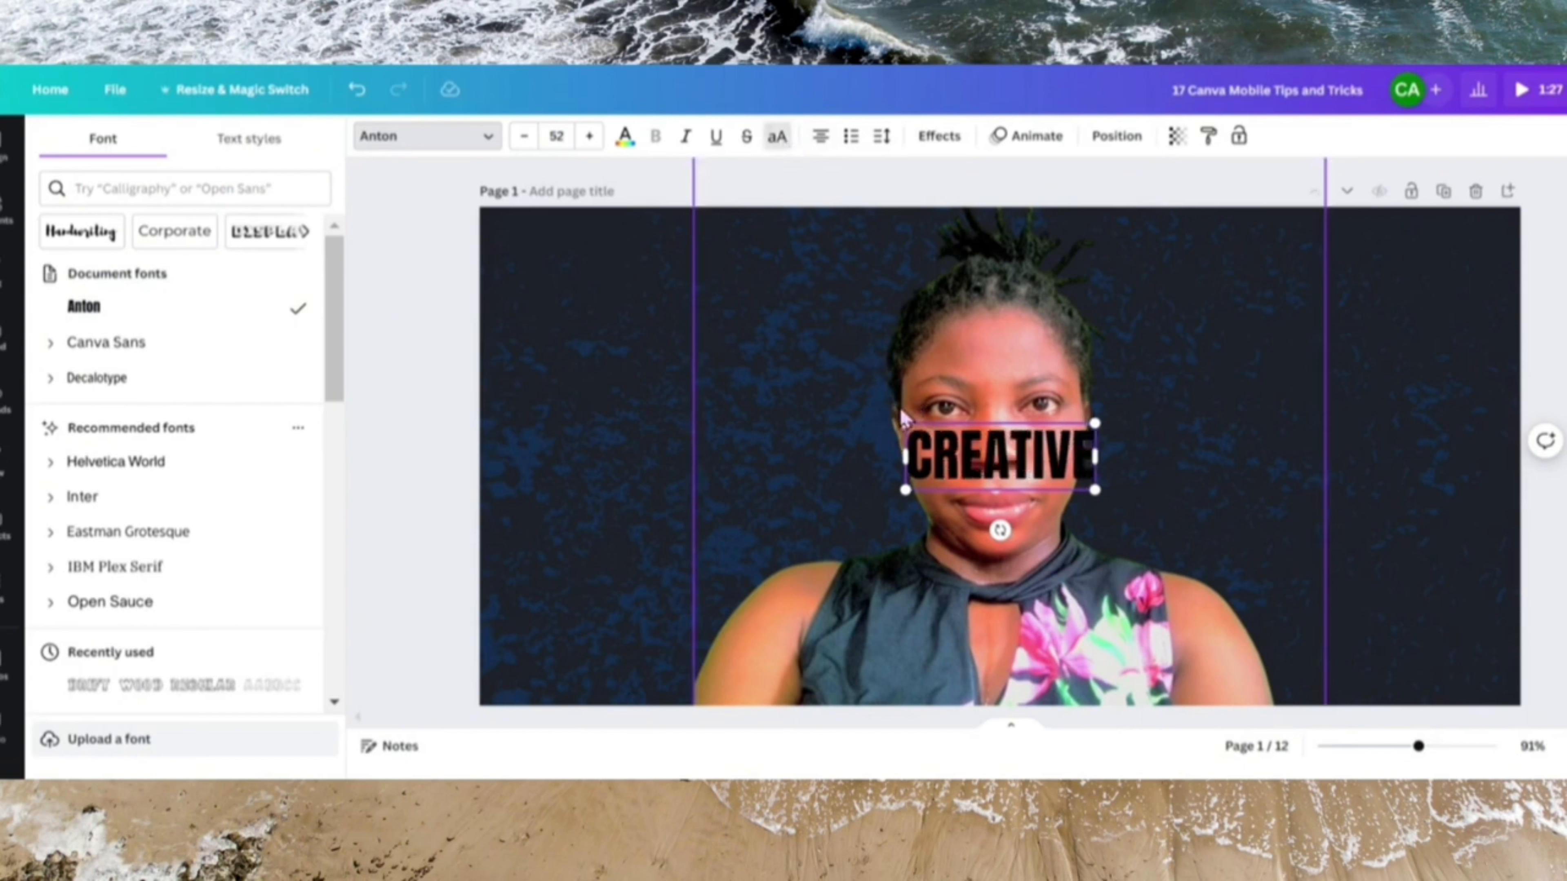
Step: Enlarge the CREATIVE heading to about size 273 and colour it white
drag(905, 424, 480, 230)
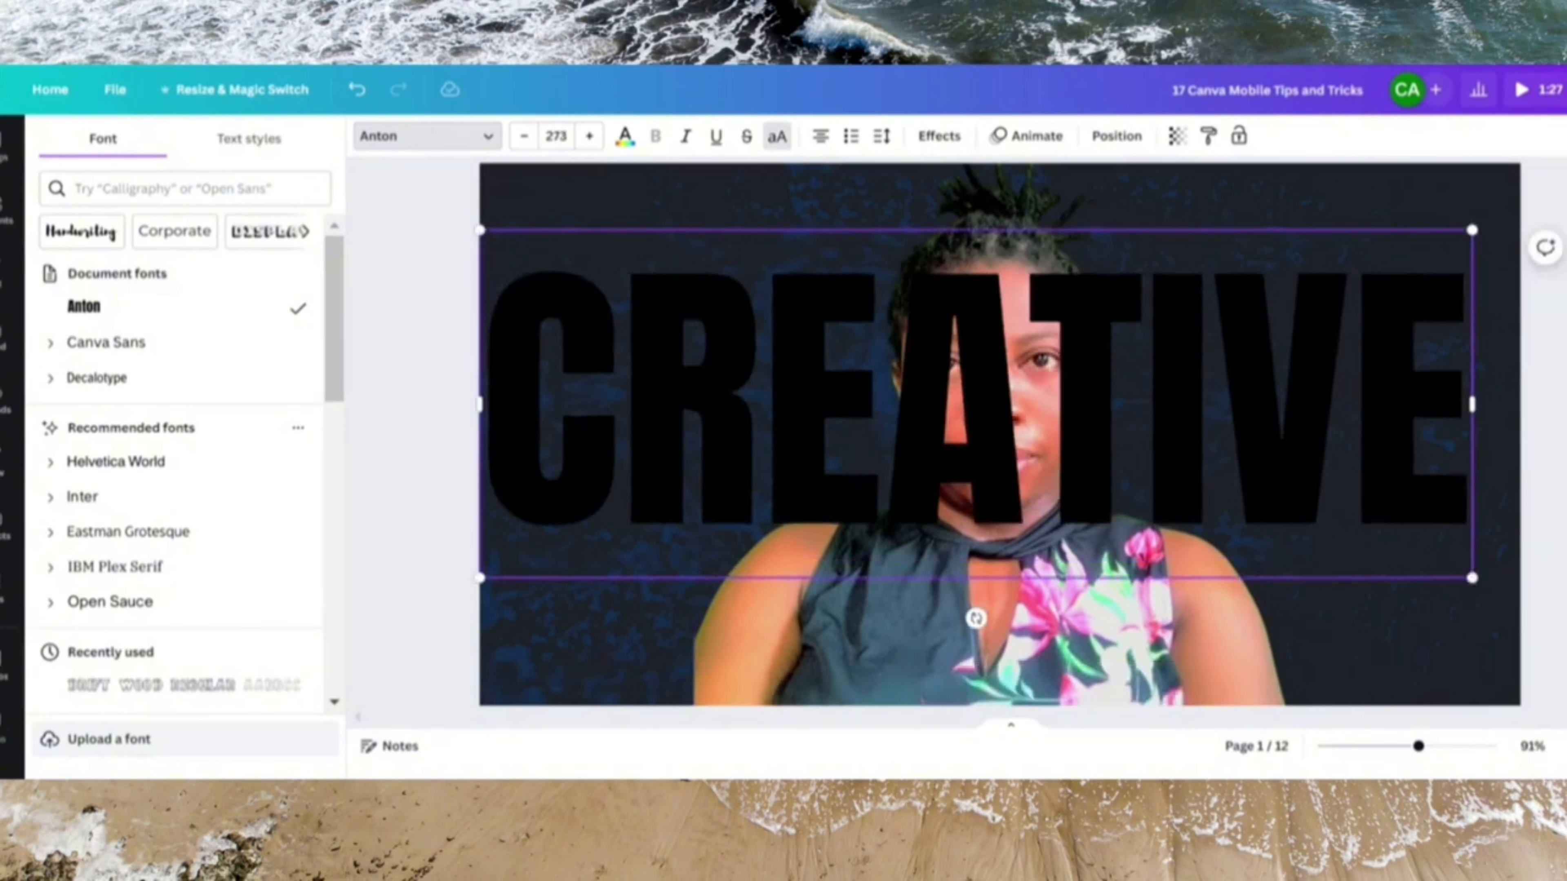
click(635, 149)
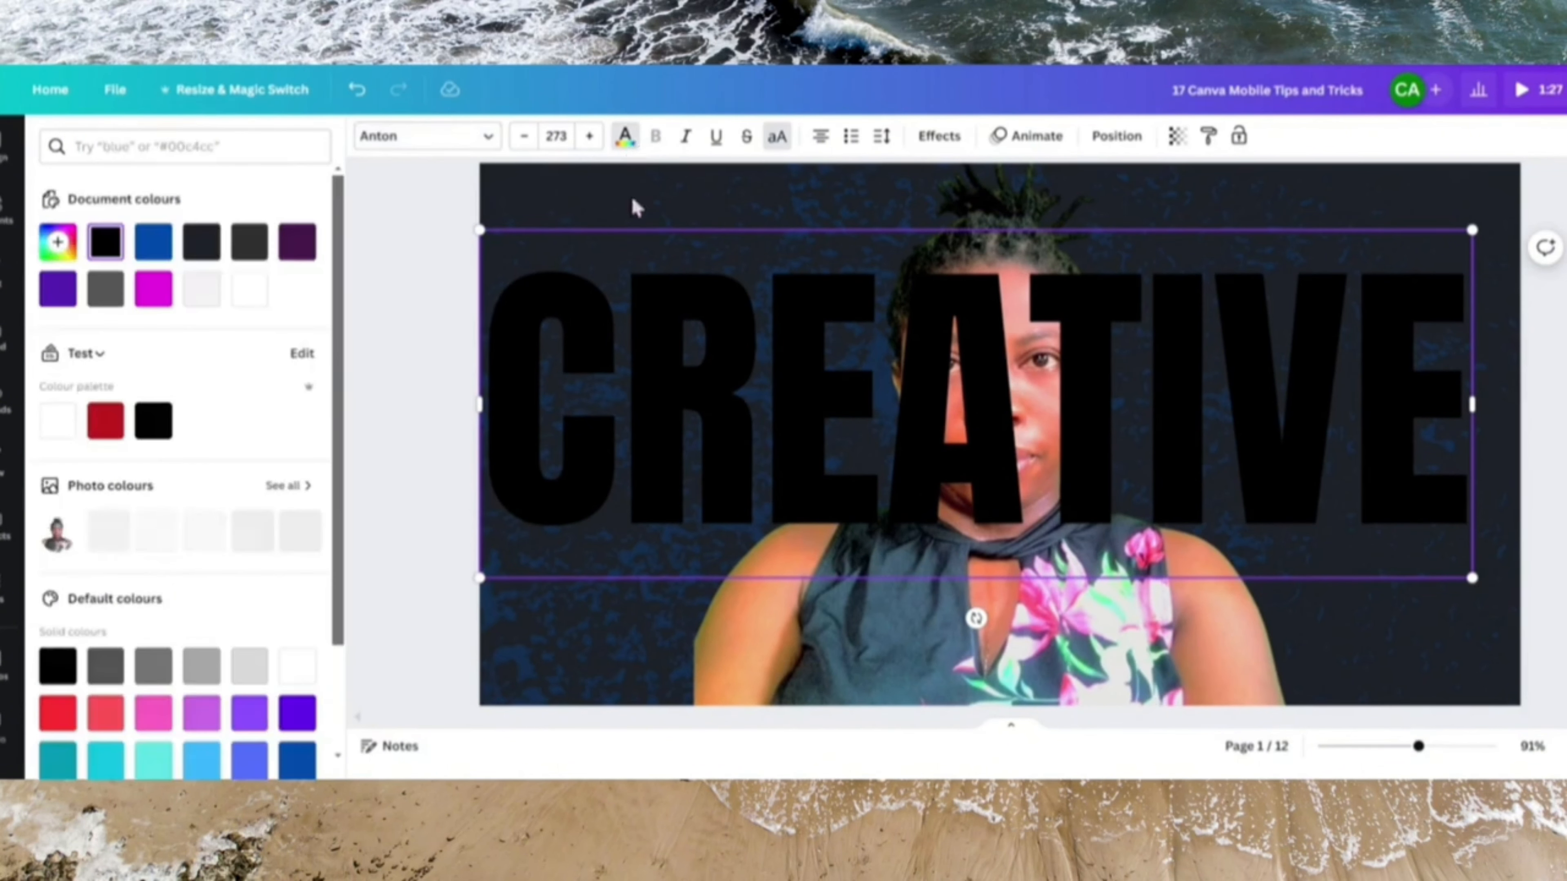
click(251, 289)
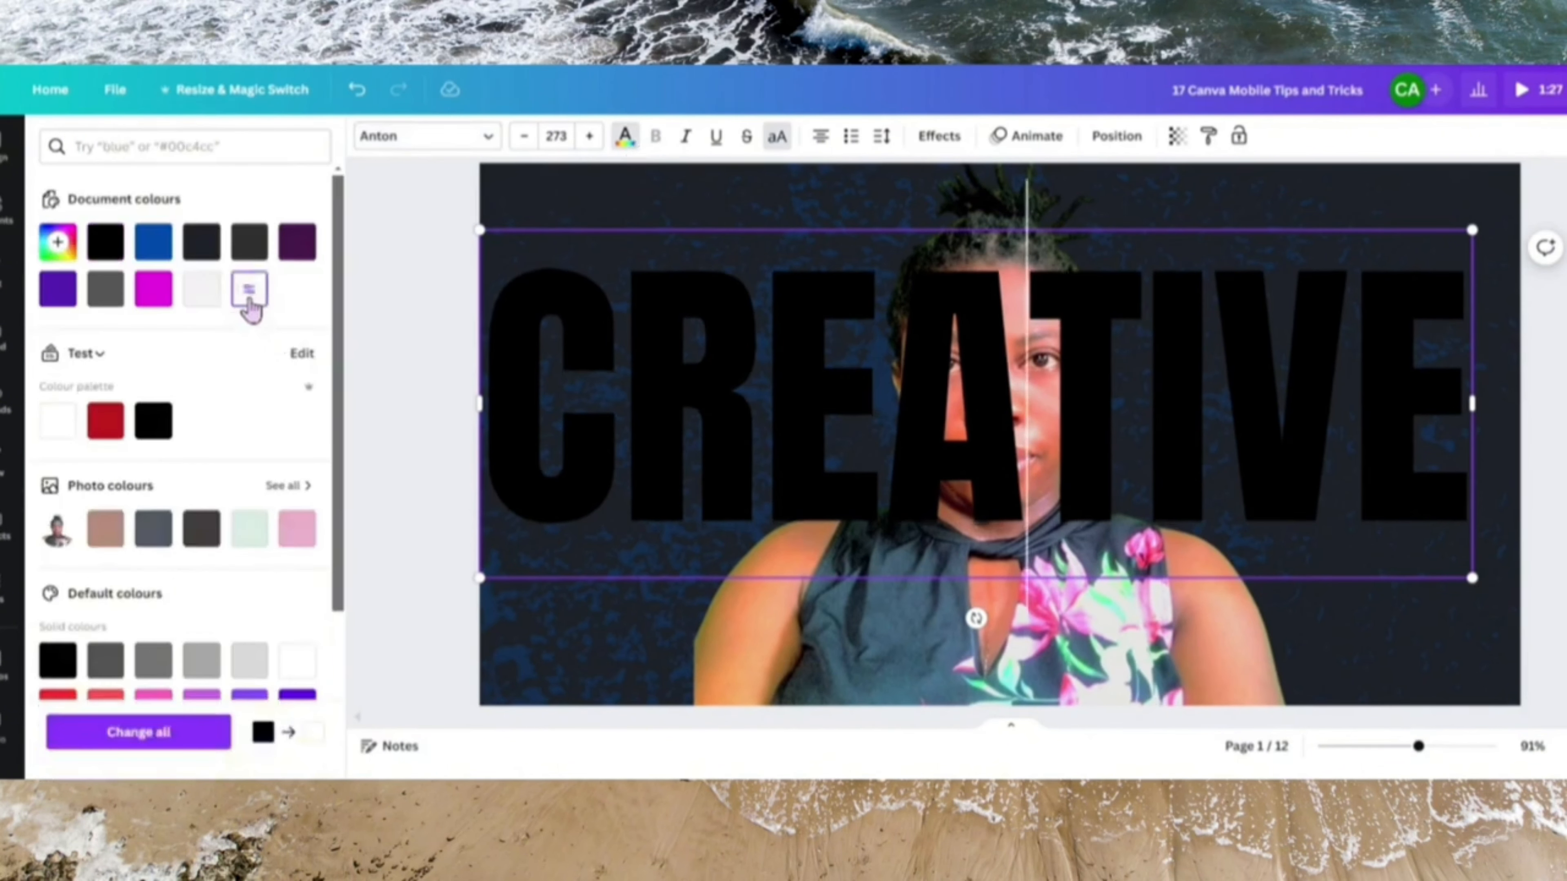
click(448, 356)
Step: Resize the CREATIVE heading to about size 258 and place it across the lower half of page 1
click(685, 437)
scroll(686, 437, down, 3)
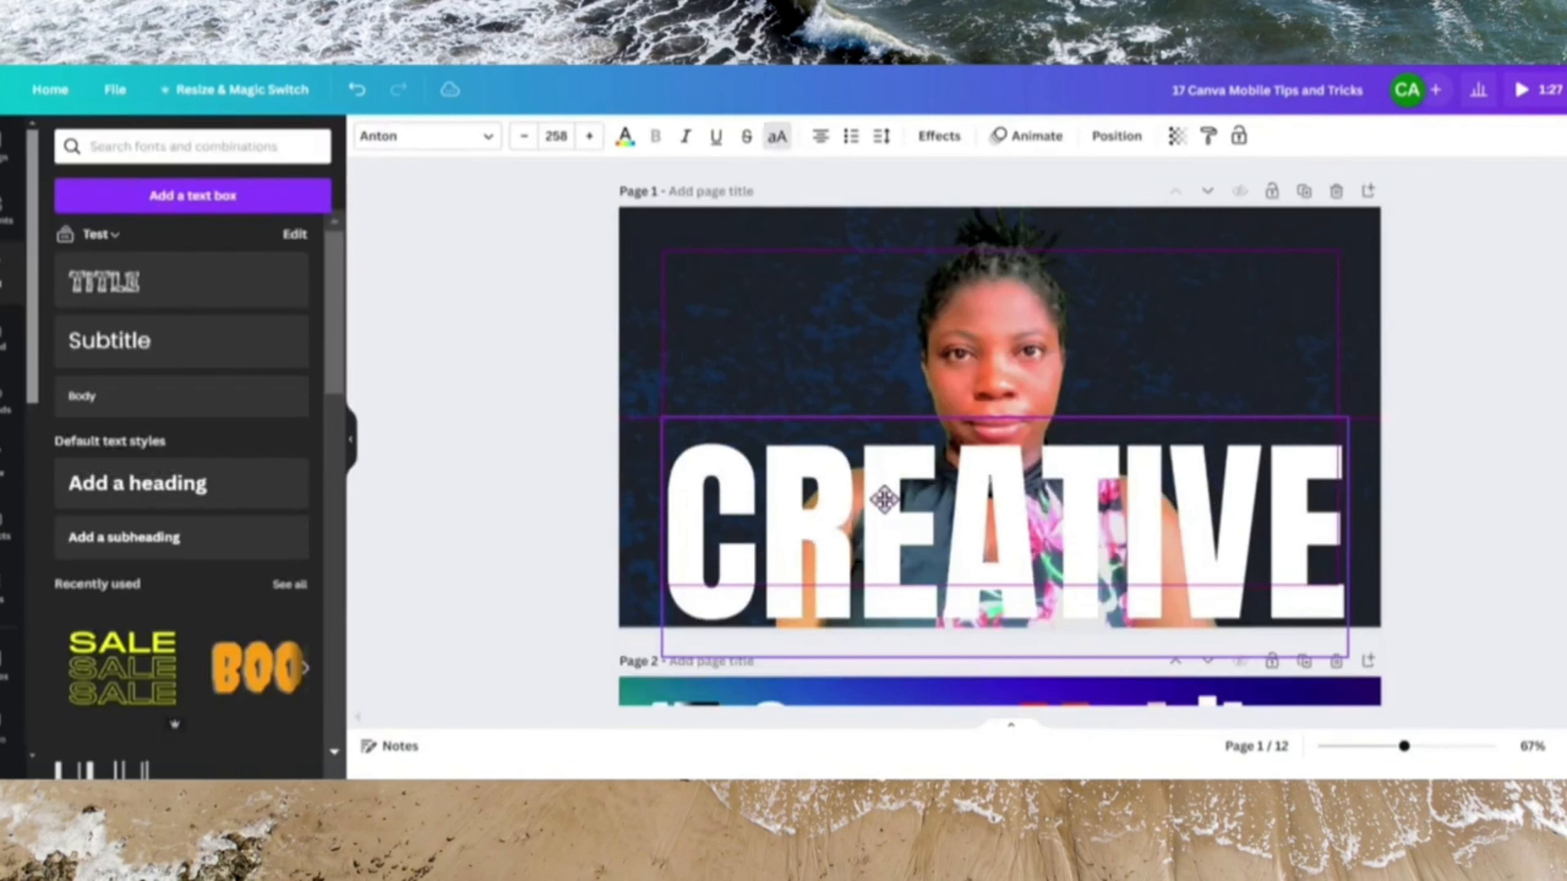
Step: Set the CREATIVE heading's letter spacing to 68 and resize the text box to fit the word on one line at about size 250
click(881, 136)
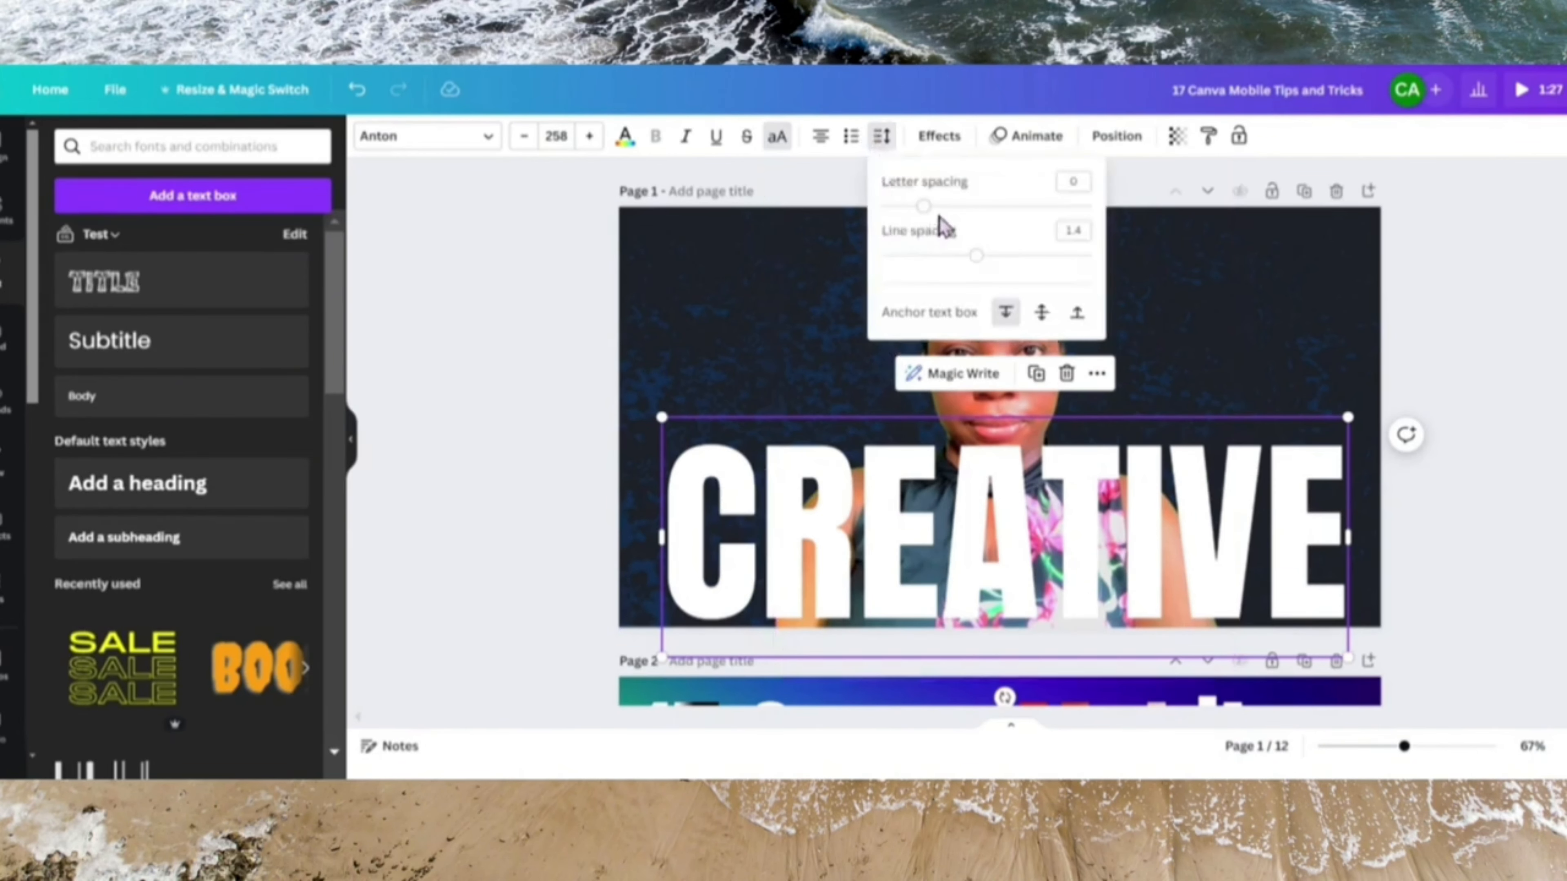
click(938, 207)
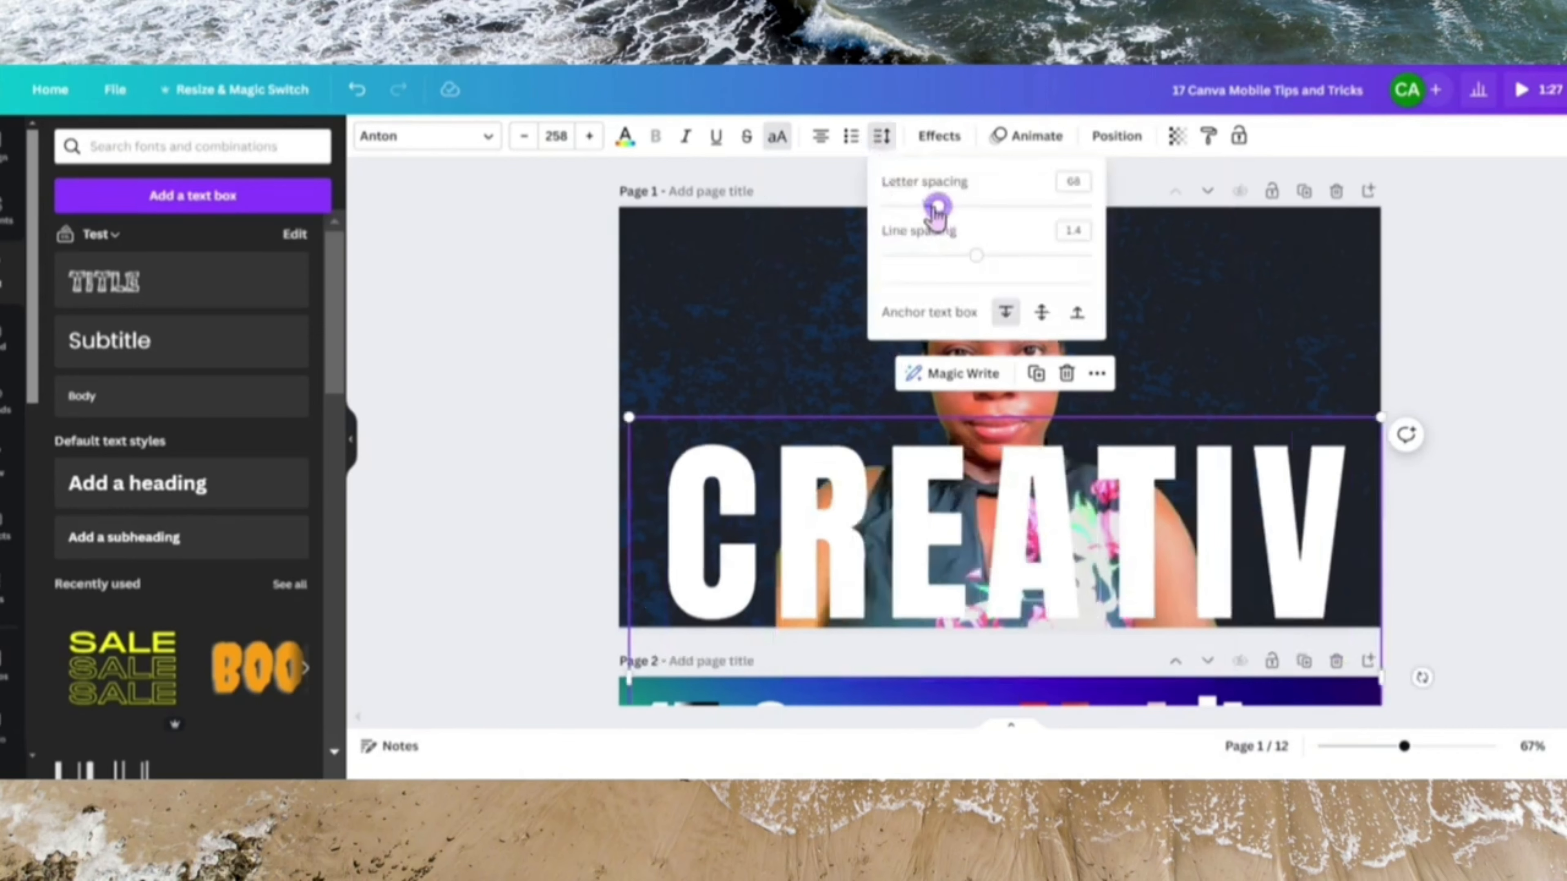
drag(629, 417, 584, 434)
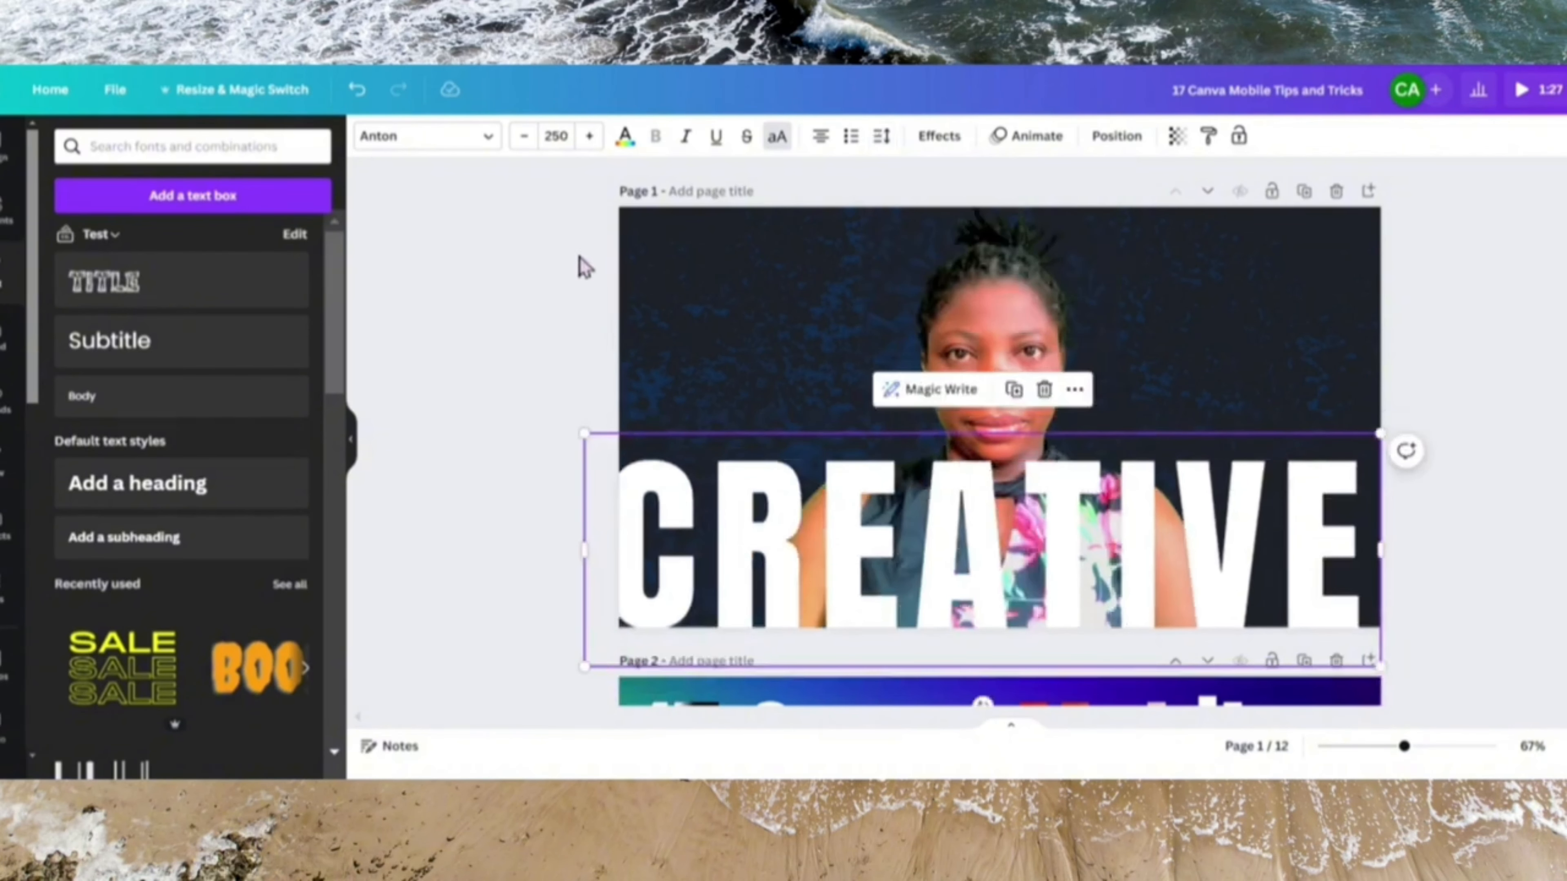
Step: Reduce the CREATIVE heading's font size to 237 and centre it horizontally on the page
click(522, 146)
click(522, 147)
click(522, 147)
click(521, 147)
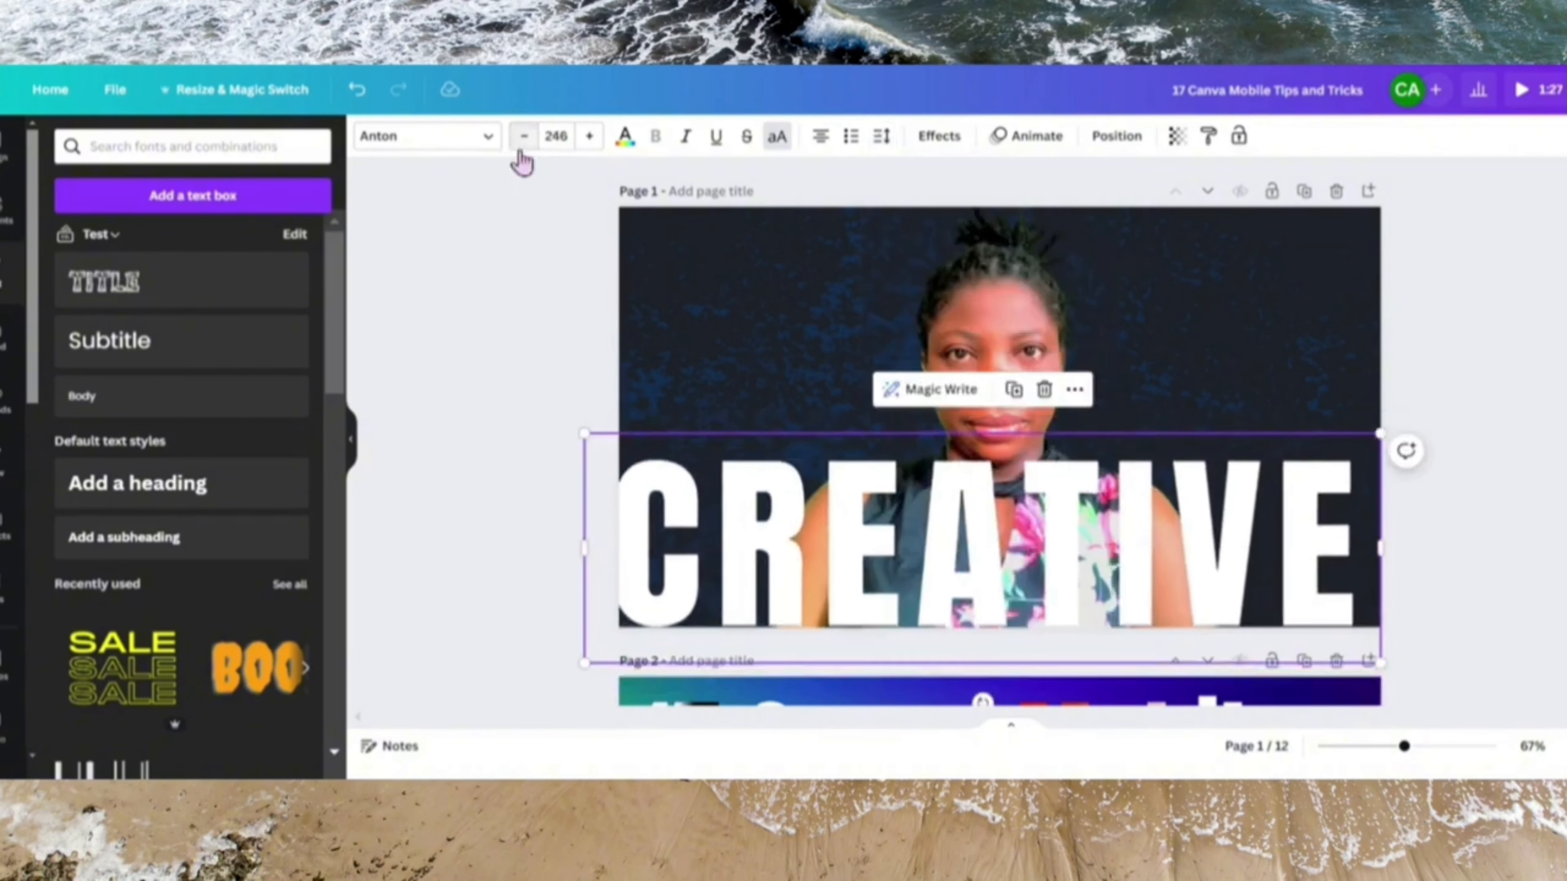
click(521, 148)
click(1107, 141)
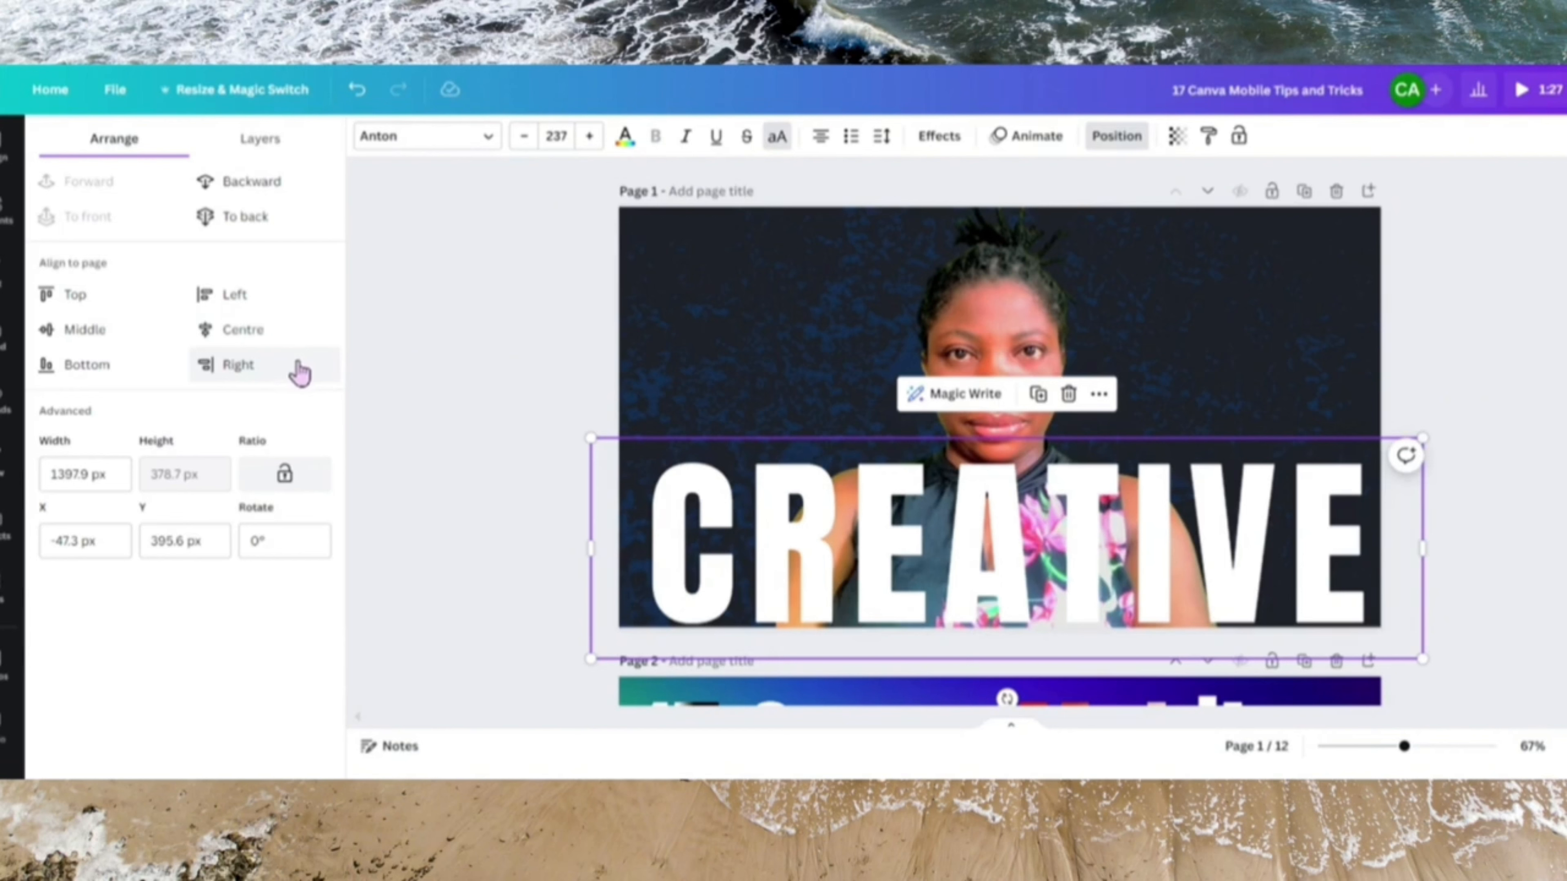
click(299, 340)
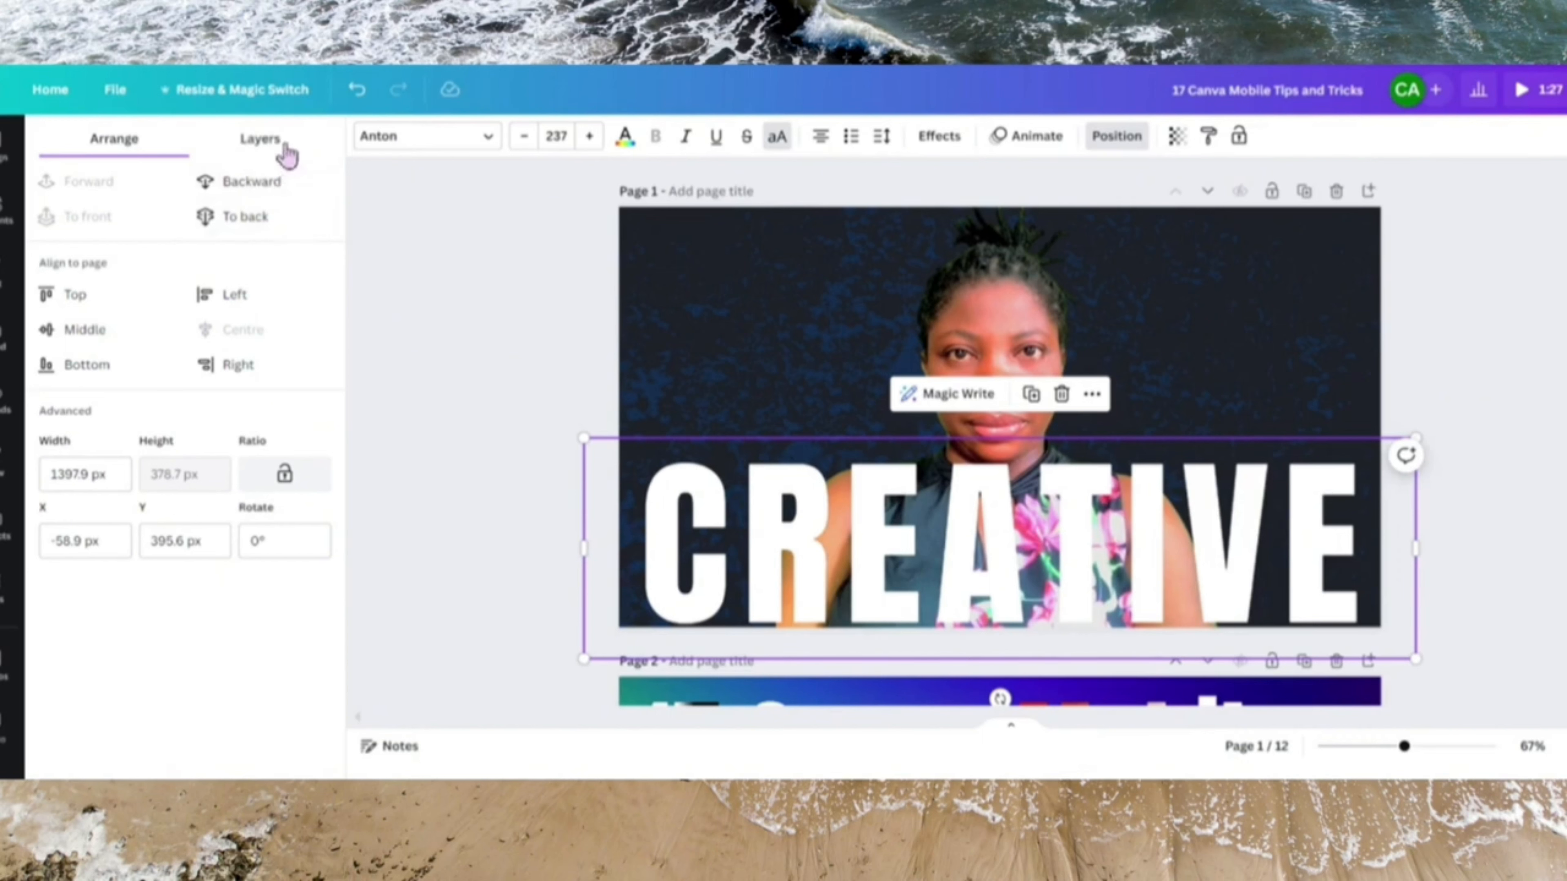
Step: Move the CREATIVE text layer directly below the woman's photo layer on page 1
click(297, 152)
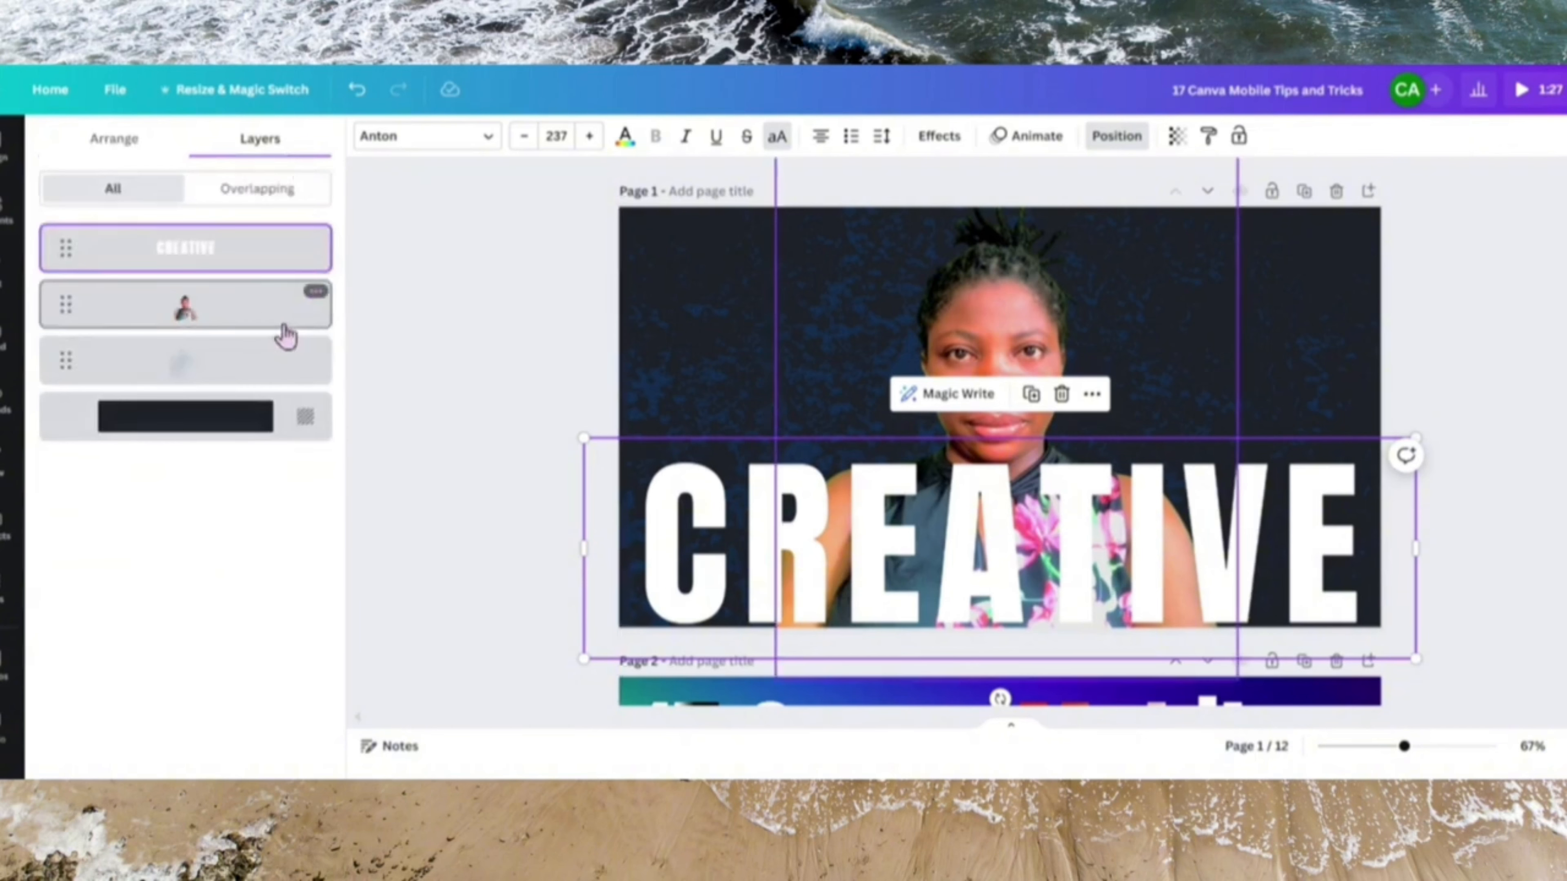
click(812, 272)
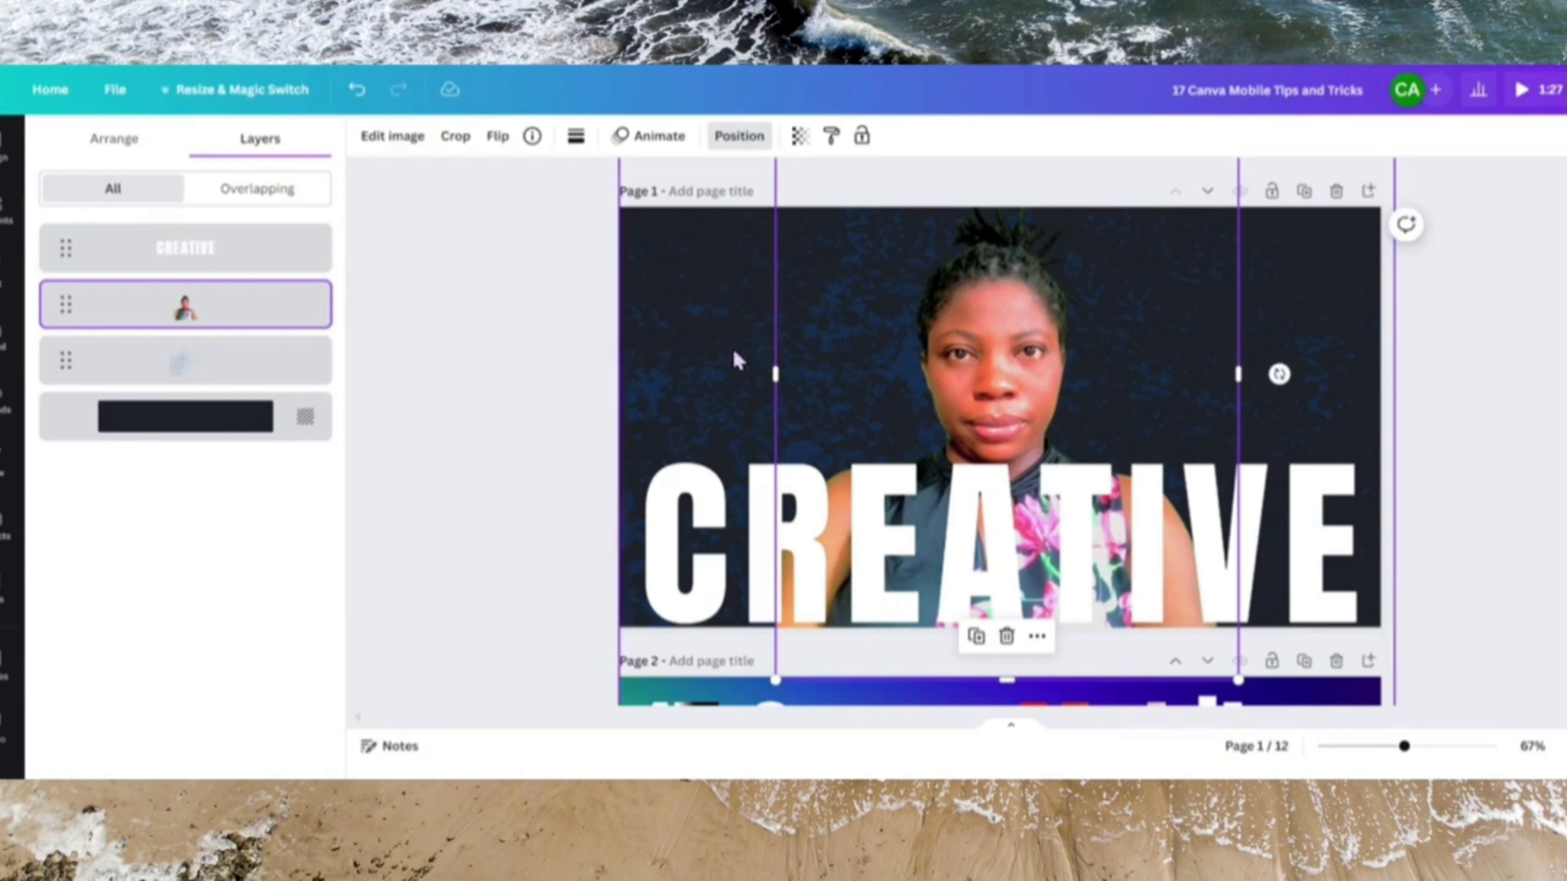
click(277, 272)
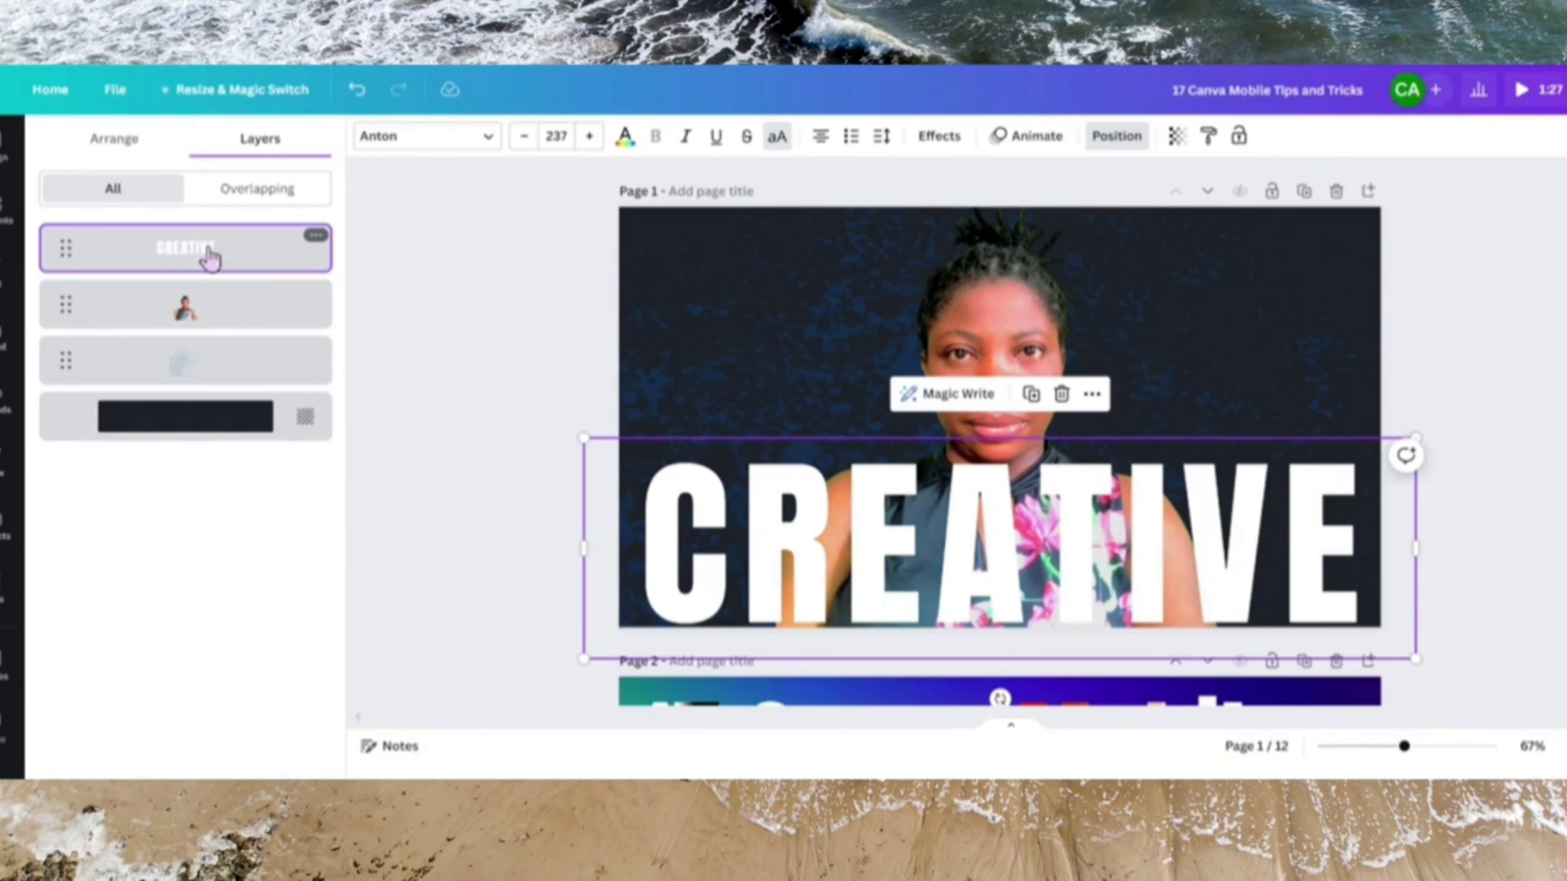
drag(210, 257, 213, 324)
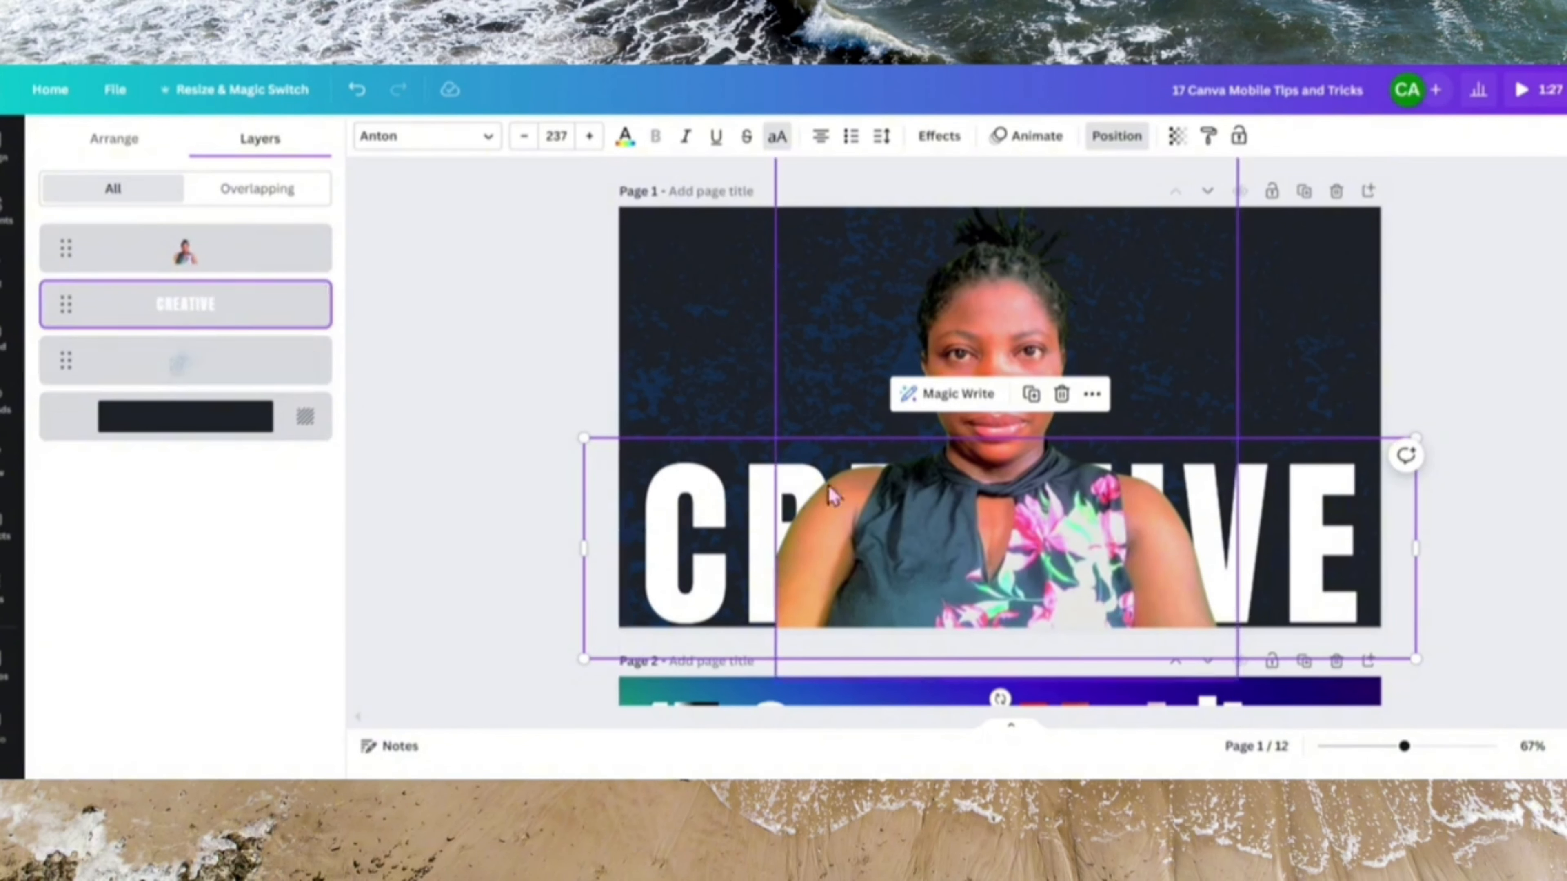
Step: Duplicate the CREATIVE heading as a Hollow-effect copy with thickness 50 and align it exactly over the original
click(1029, 395)
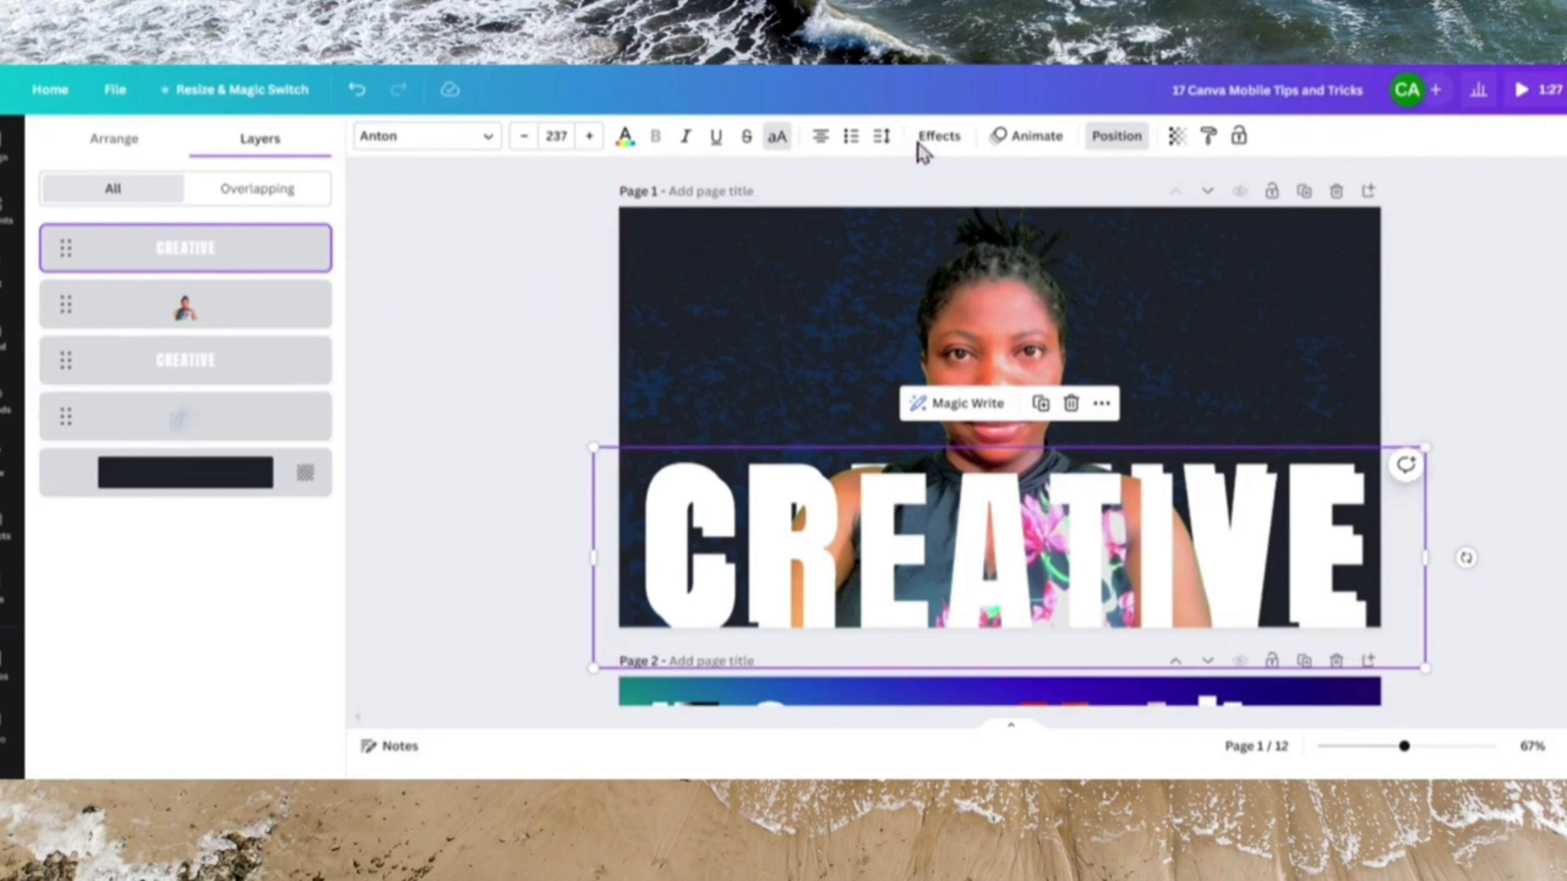
click(939, 146)
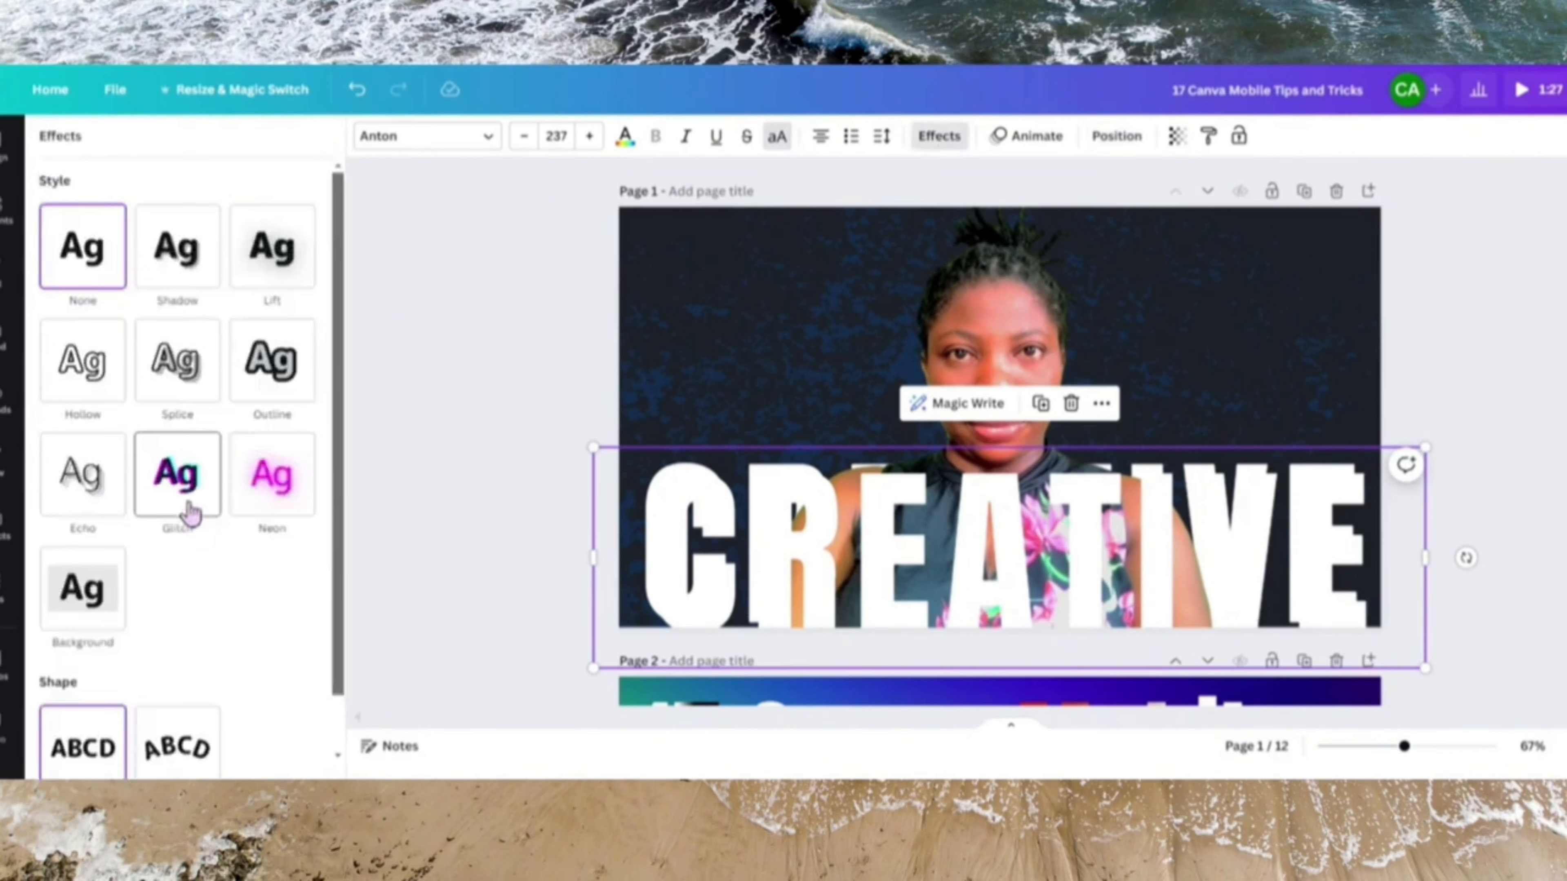
click(111, 402)
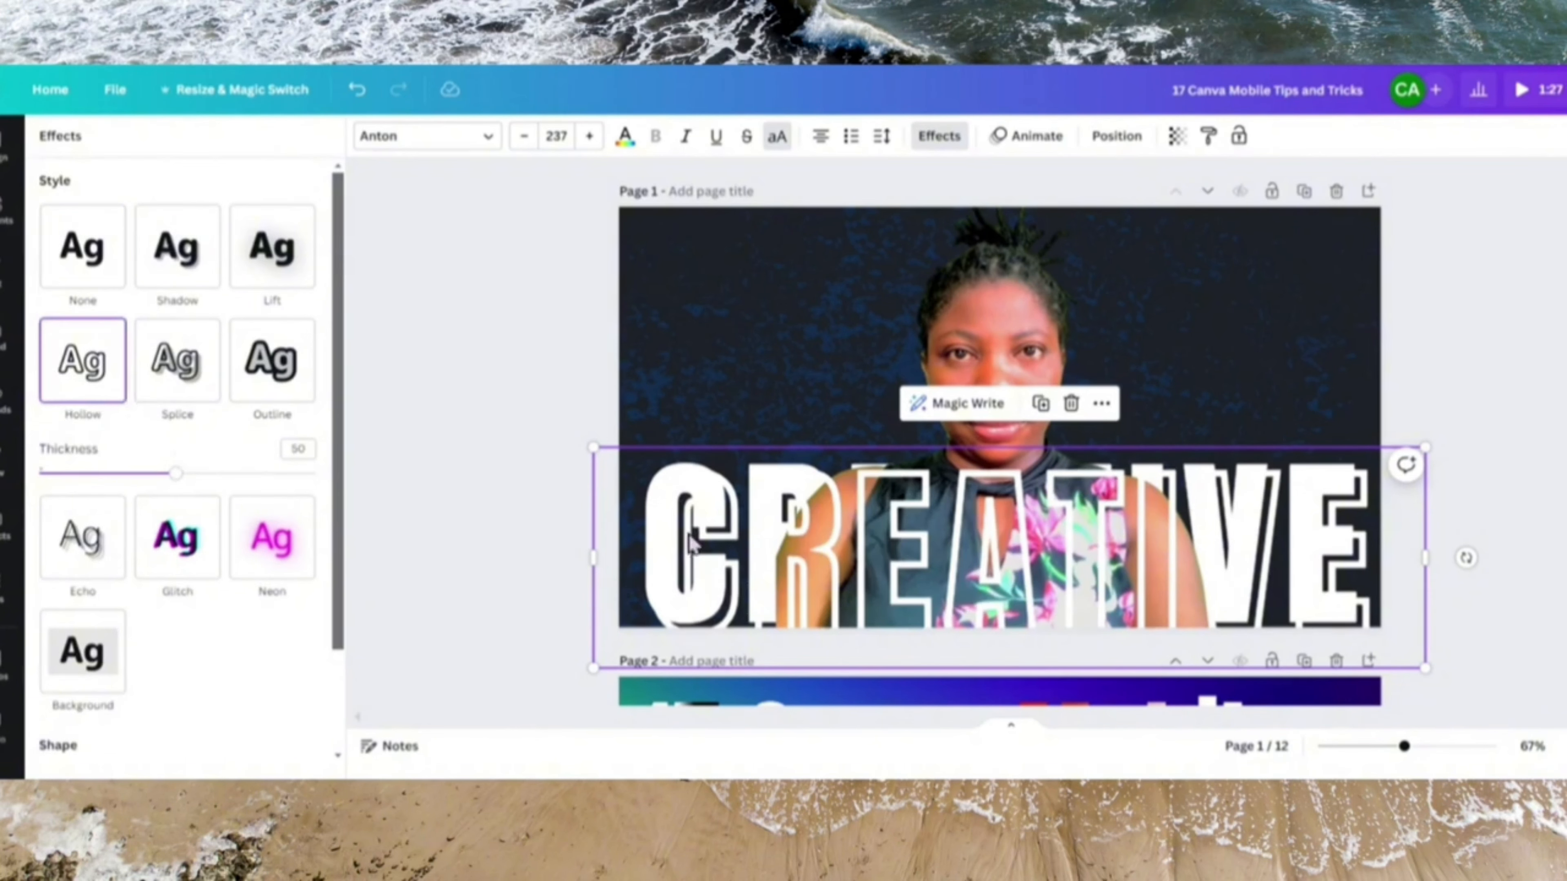
drag(796, 541, 784, 509)
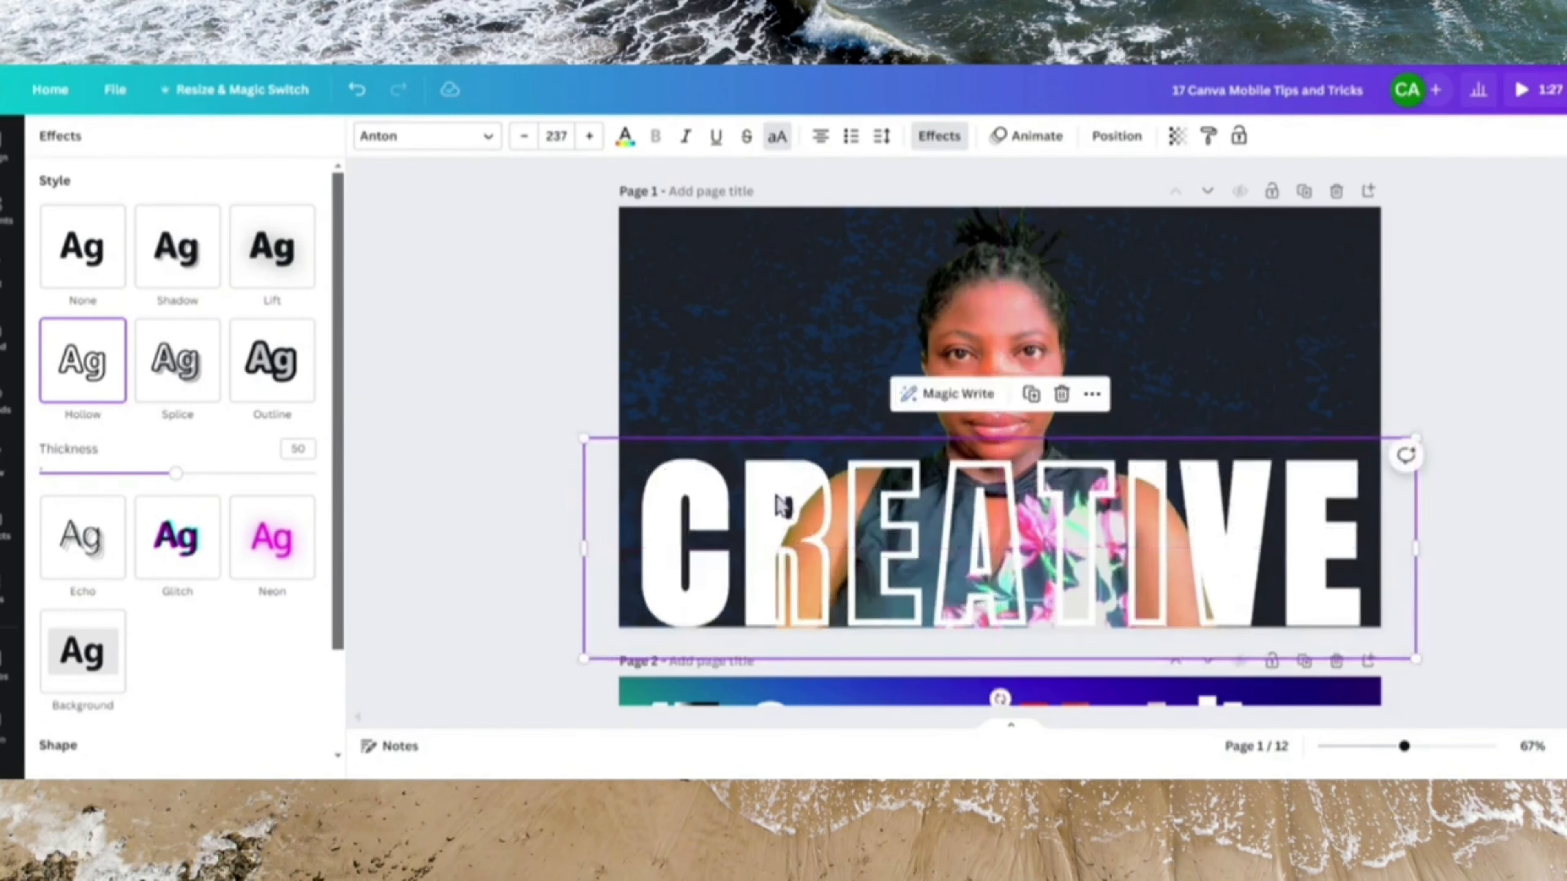
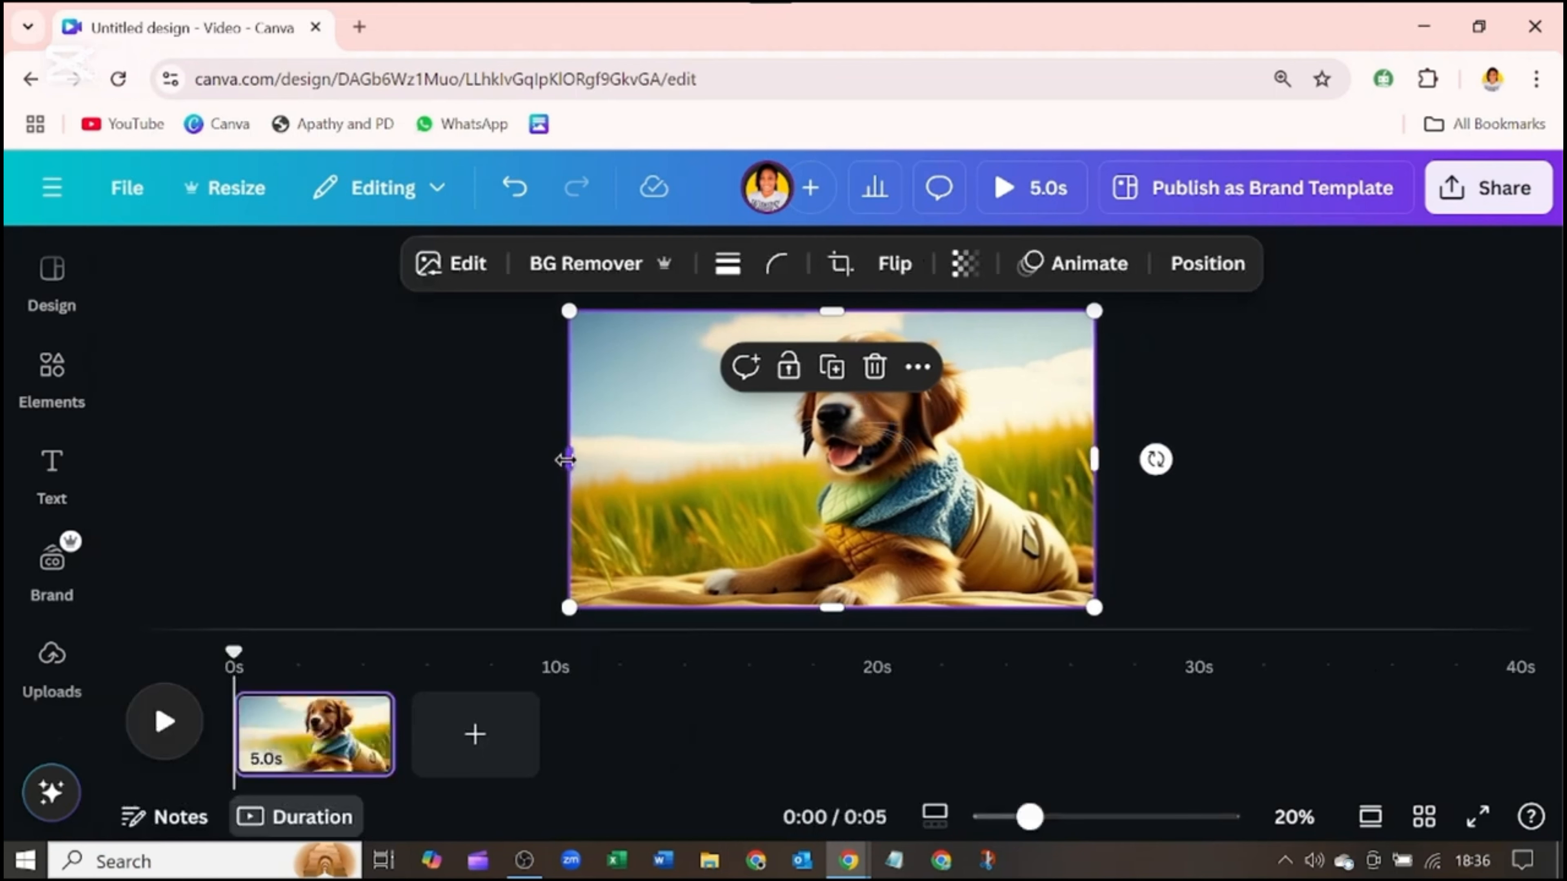
Step: In the untitled video design, crop the dog image to a strip about 195 px wide in the page's upper-right corner, ending at mid-height
drag(565, 460, 1037, 441)
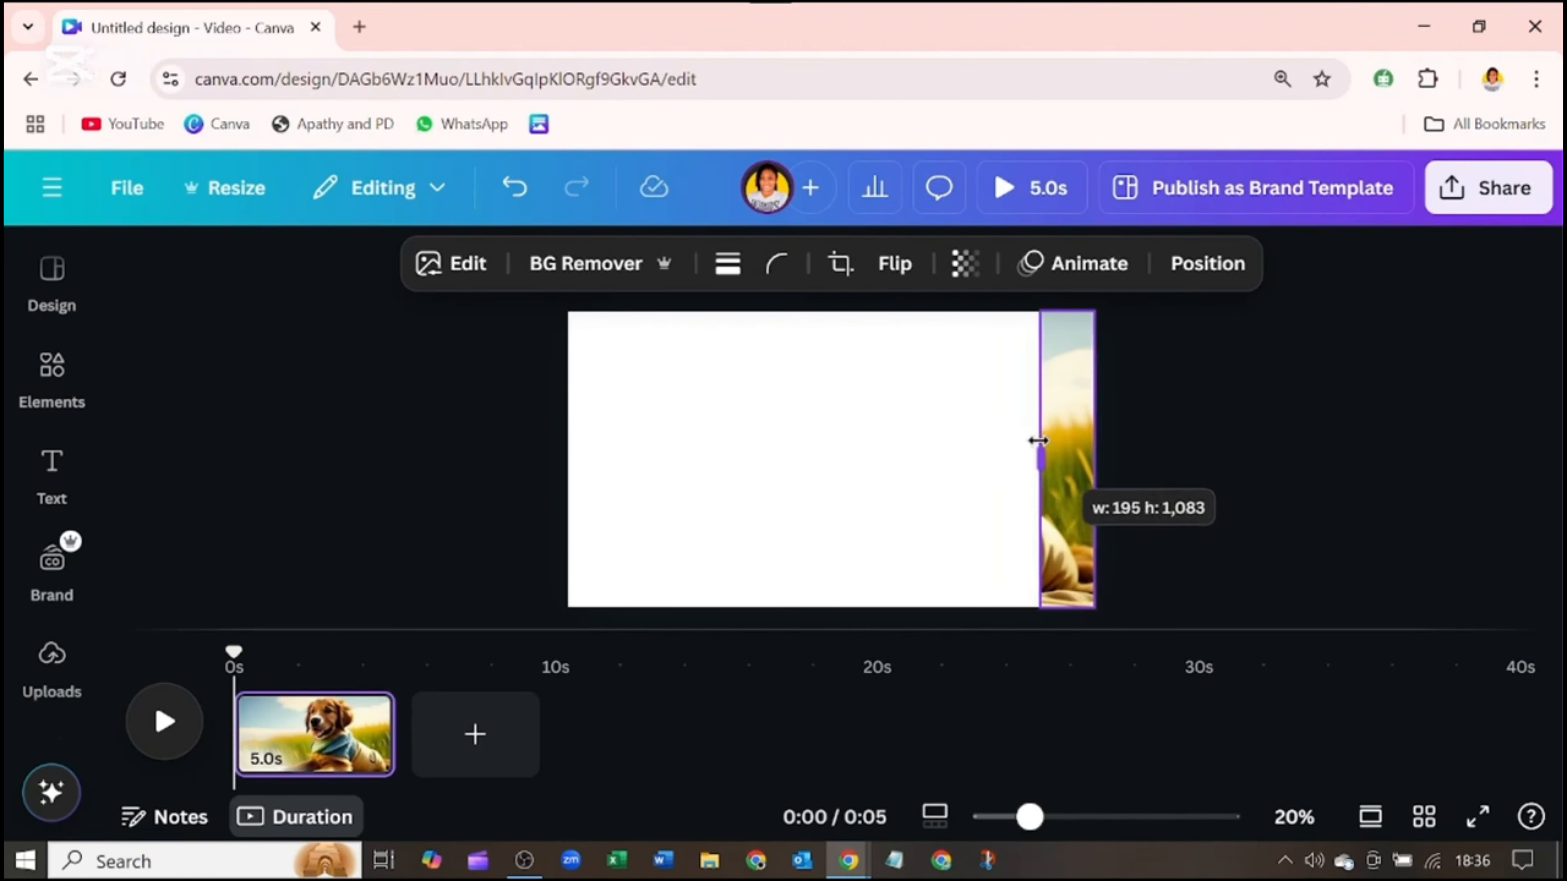
drag(1067, 607, 1070, 460)
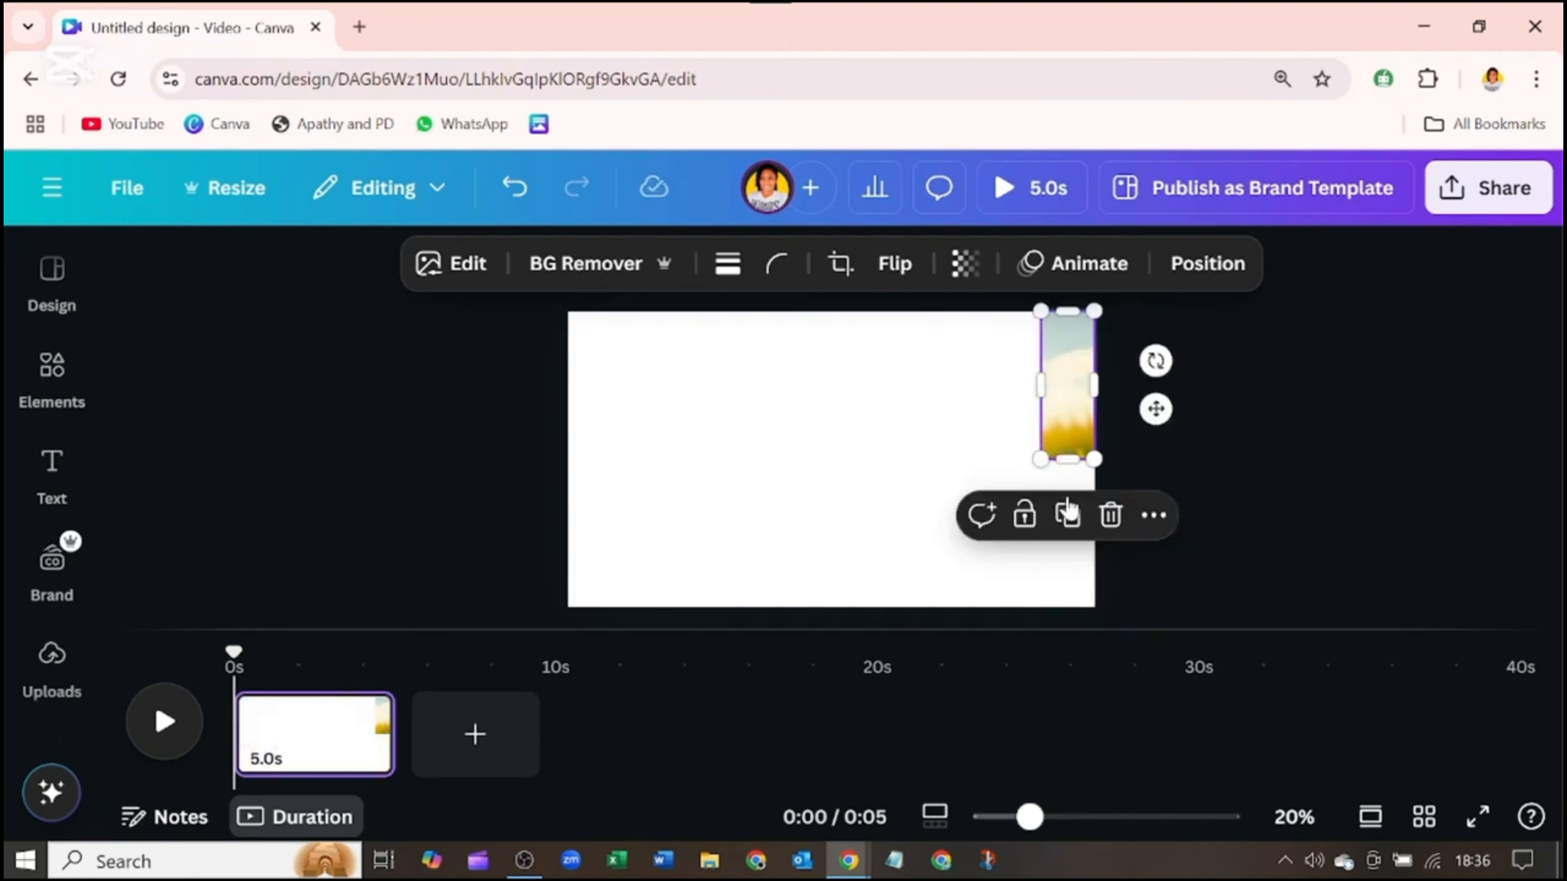
Step: Duplicate the cropped strip and recrop the copy into a wider slice of the dog image directly left of the original
click(1068, 512)
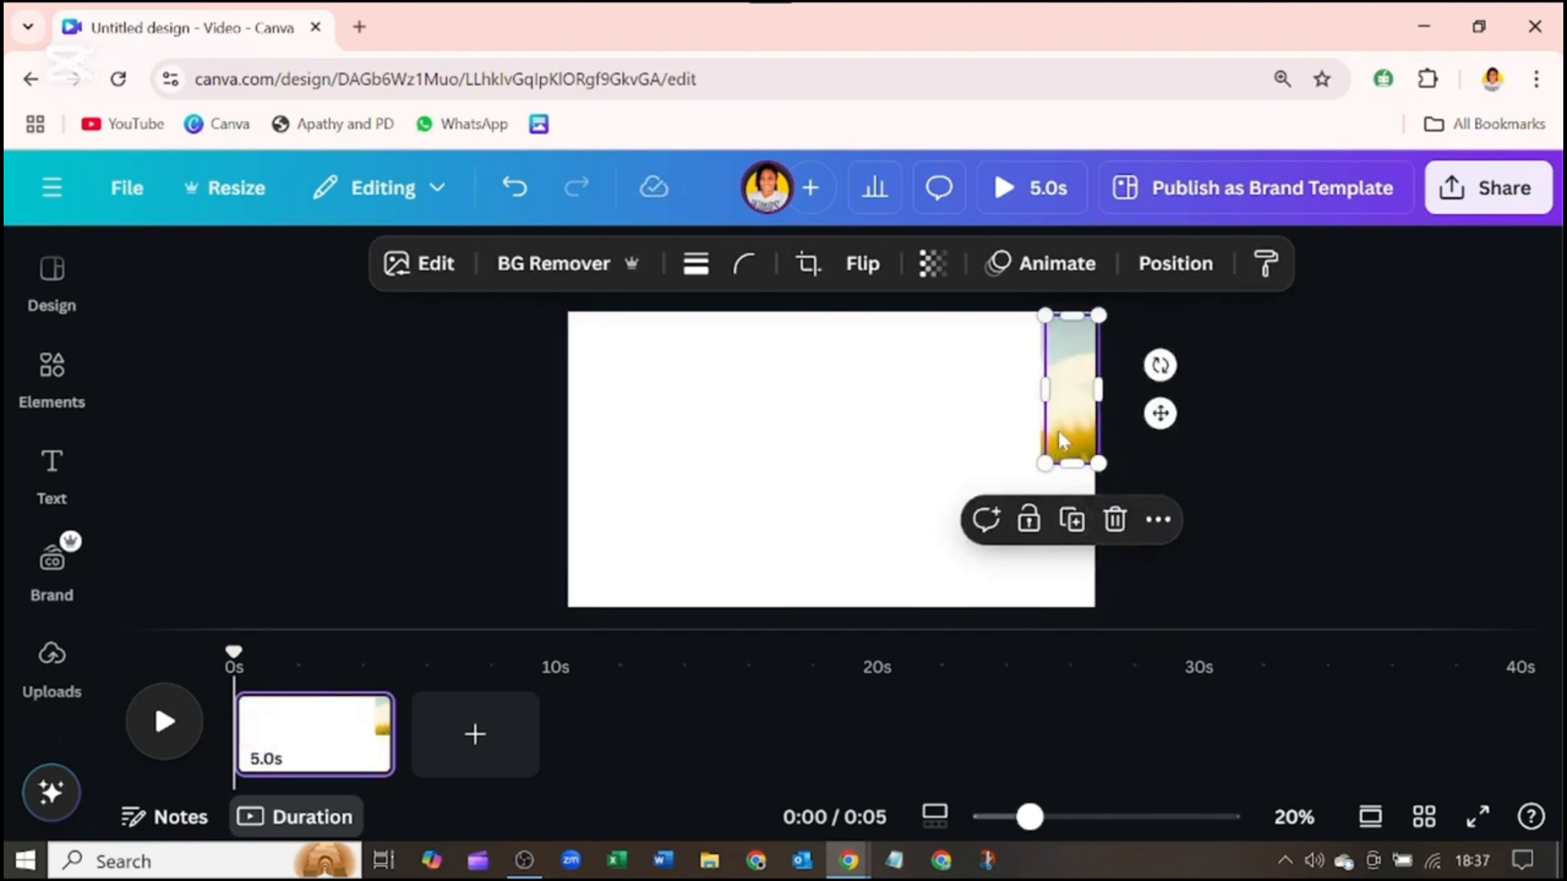
drag(1062, 426, 929, 395)
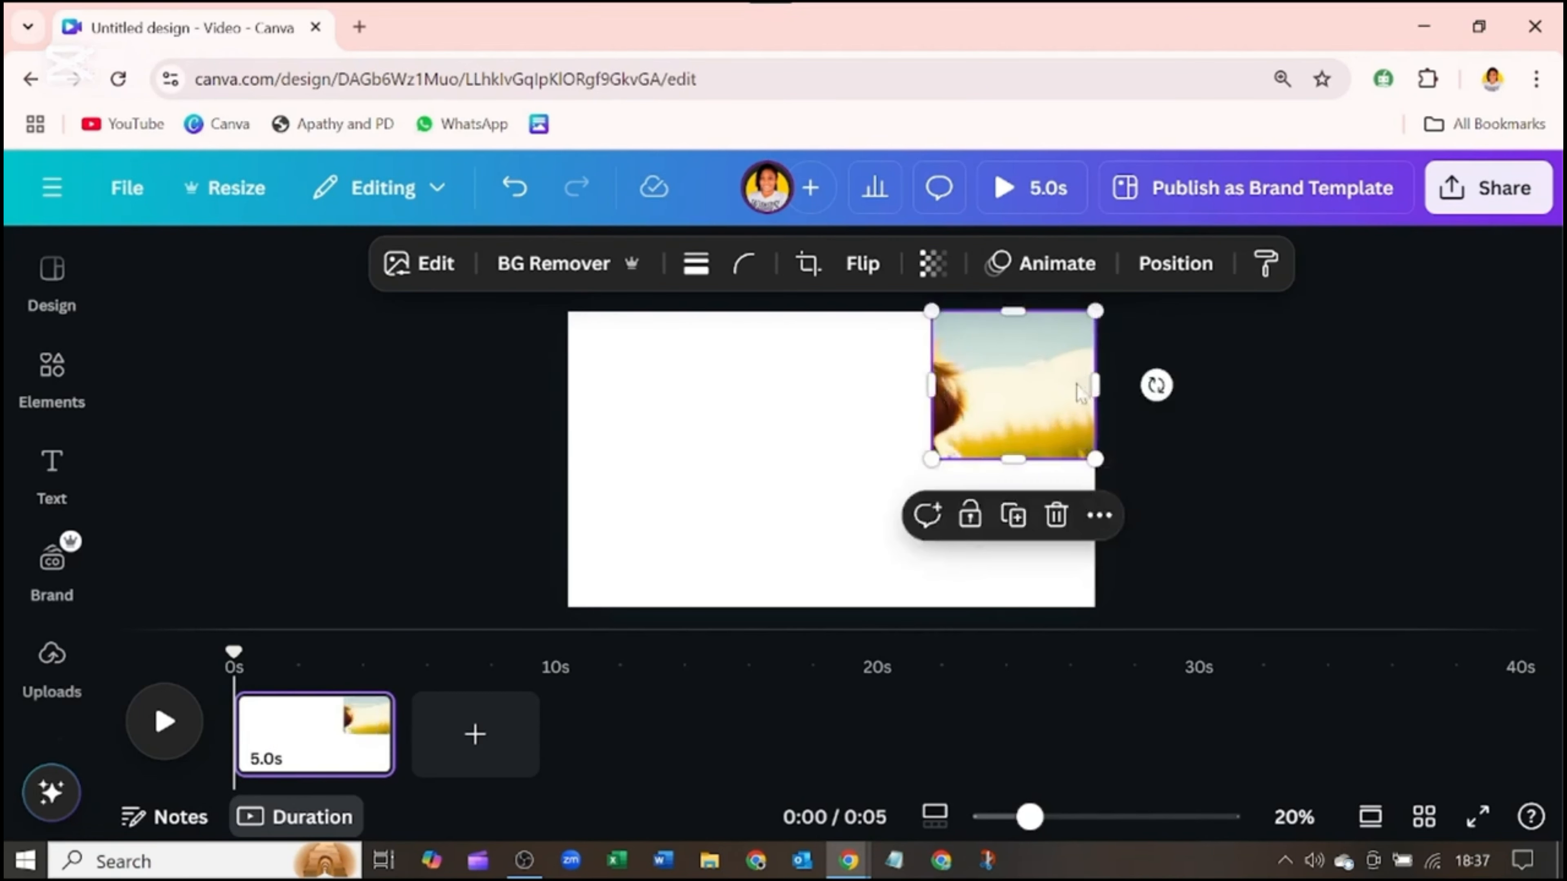
drag(1094, 386, 1042, 389)
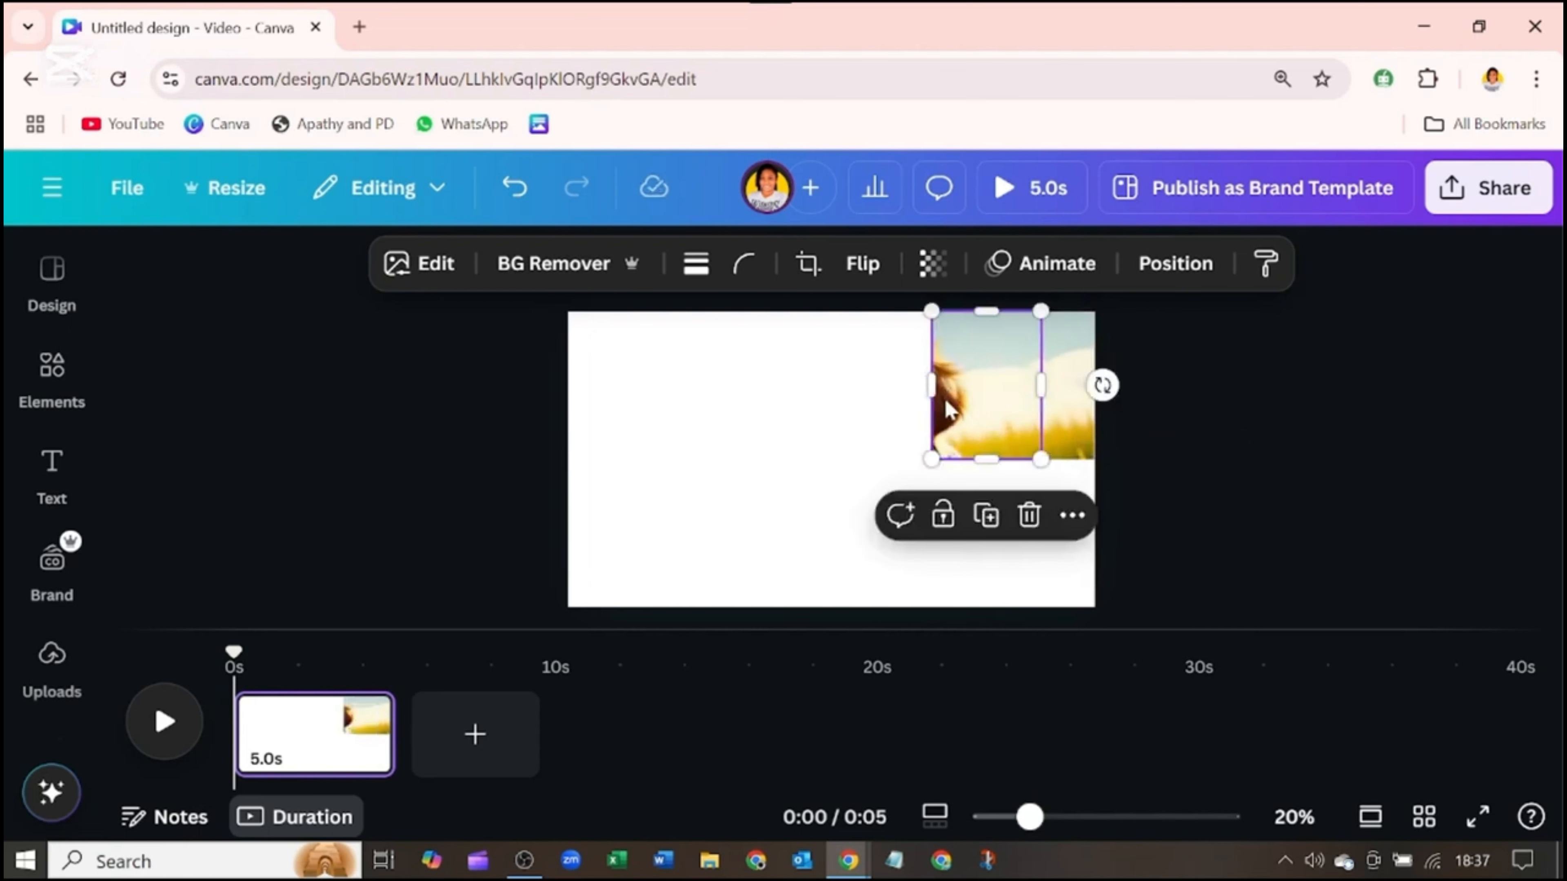
Step: Duplicate the newest dog image slice and recrop the copy into a face slice directly left of it
click(987, 522)
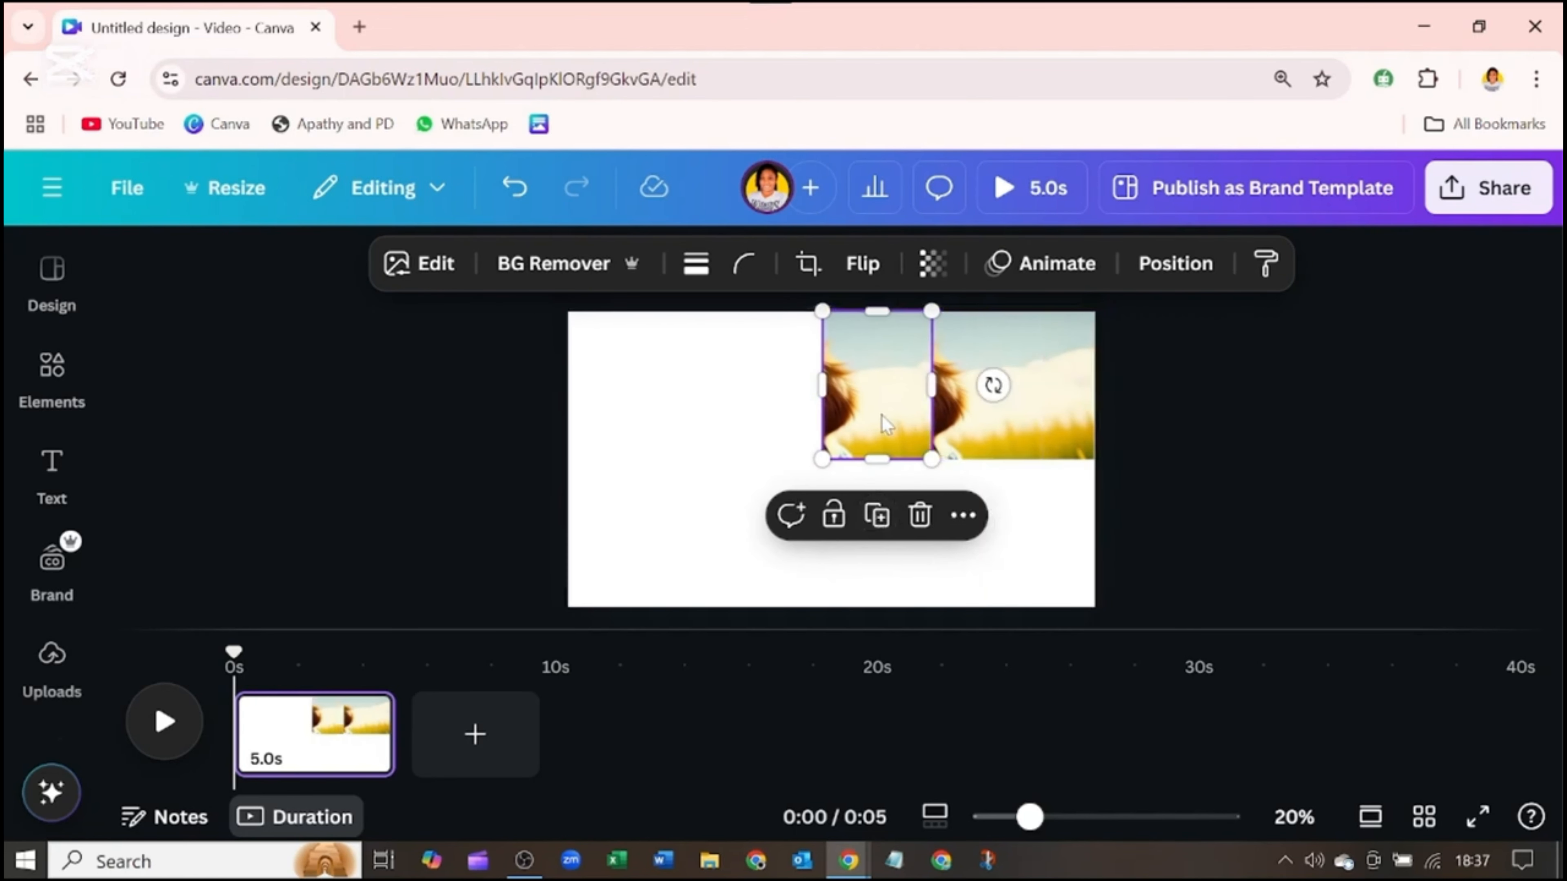
drag(877, 417, 827, 408)
drag(1040, 392, 927, 401)
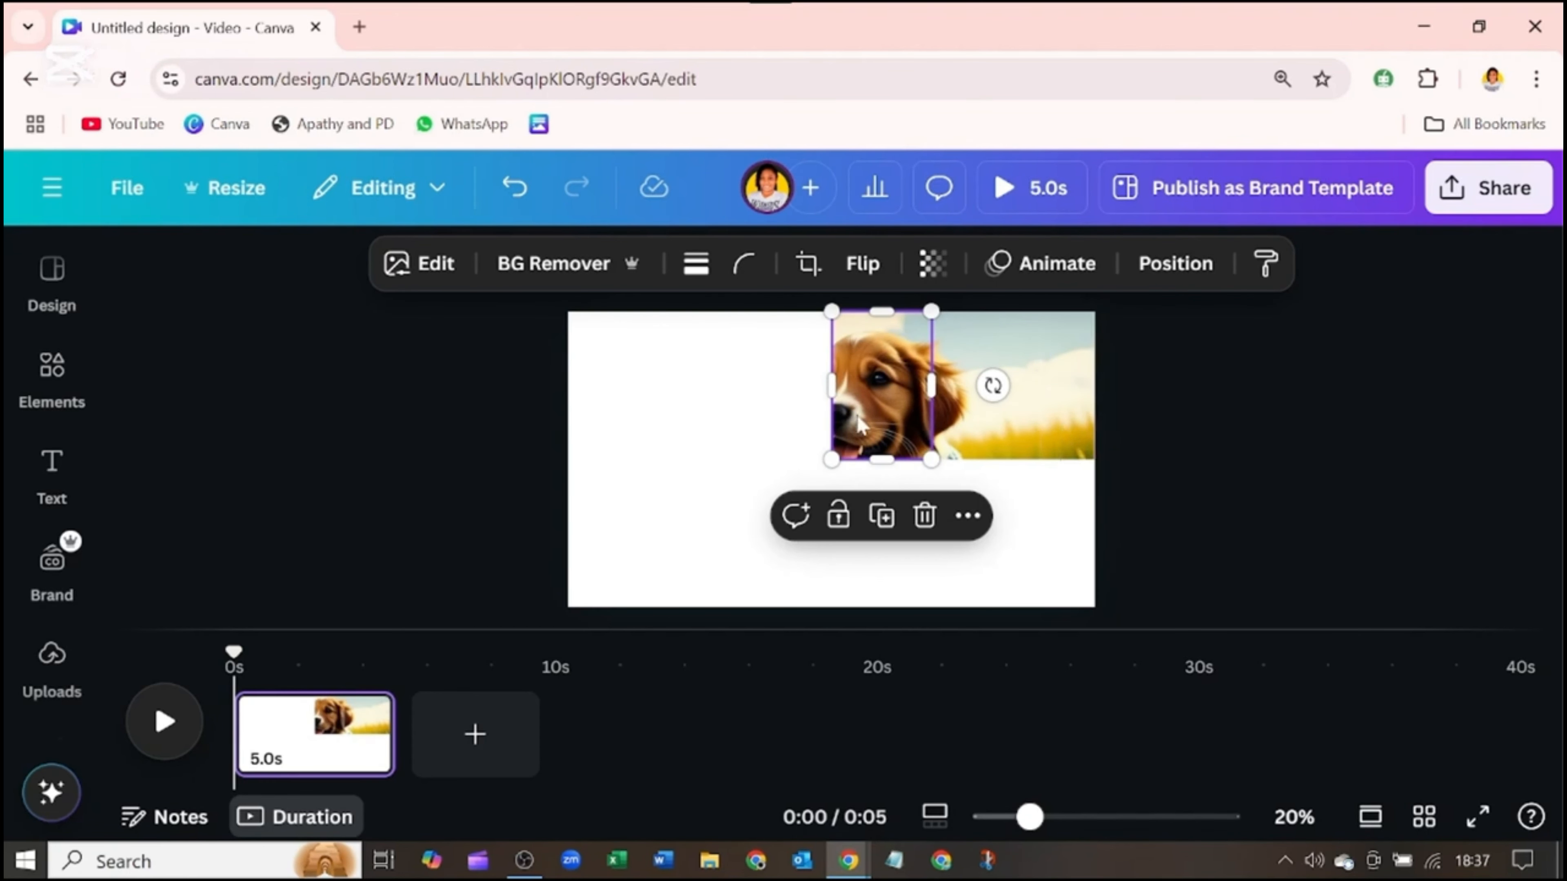
Step: Duplicate the face slice, extend the copy's crop to the page's bottom edge and trim it to a short strip showing the dog's paws
click(877, 512)
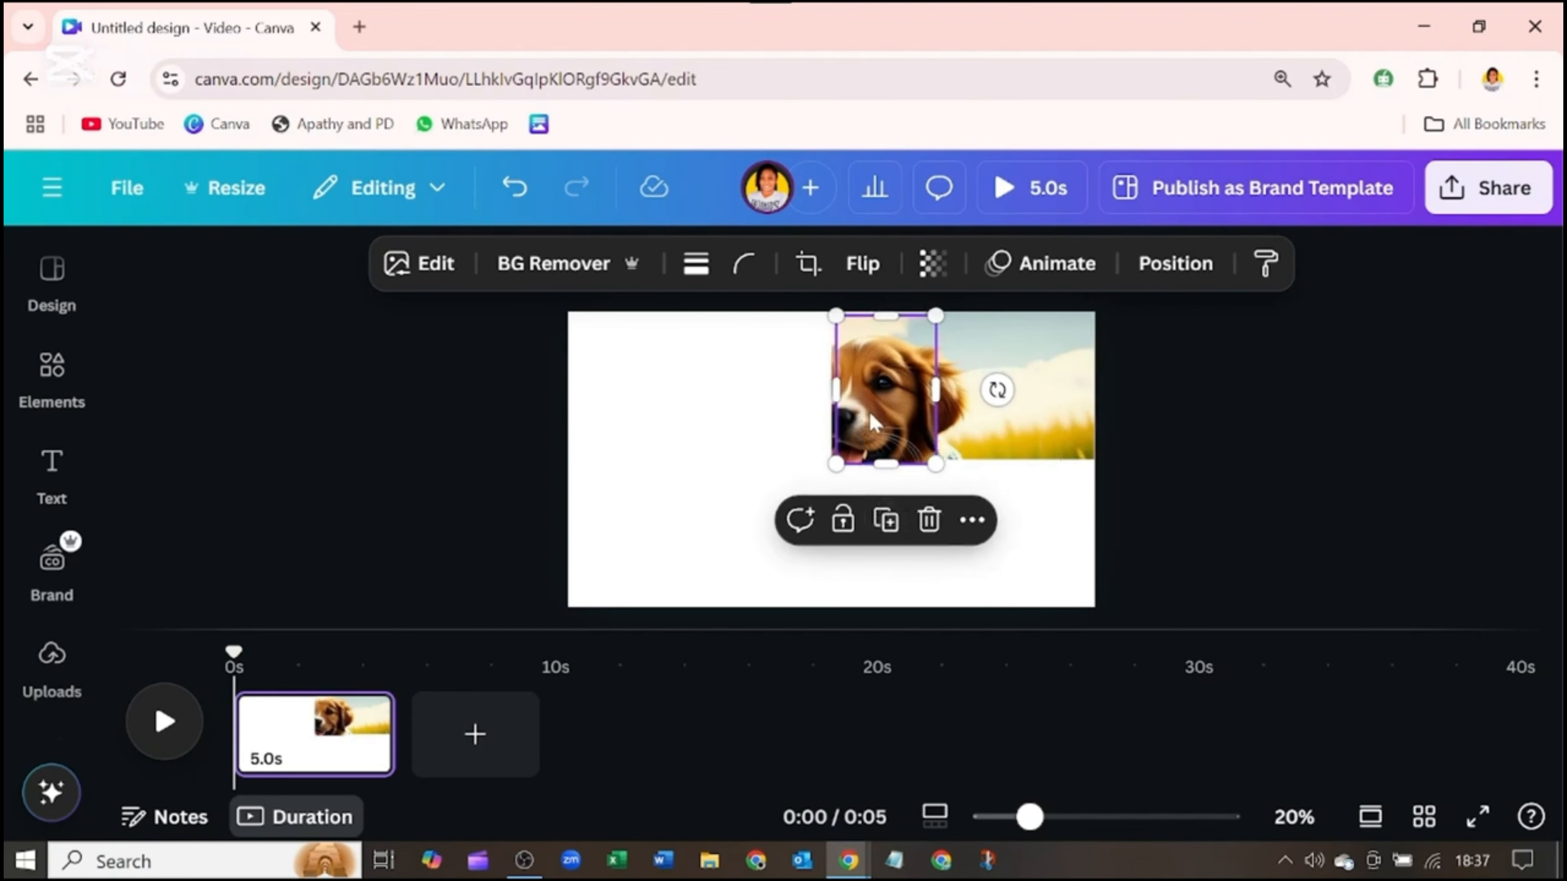
drag(871, 423, 860, 554)
drag(881, 460, 888, 547)
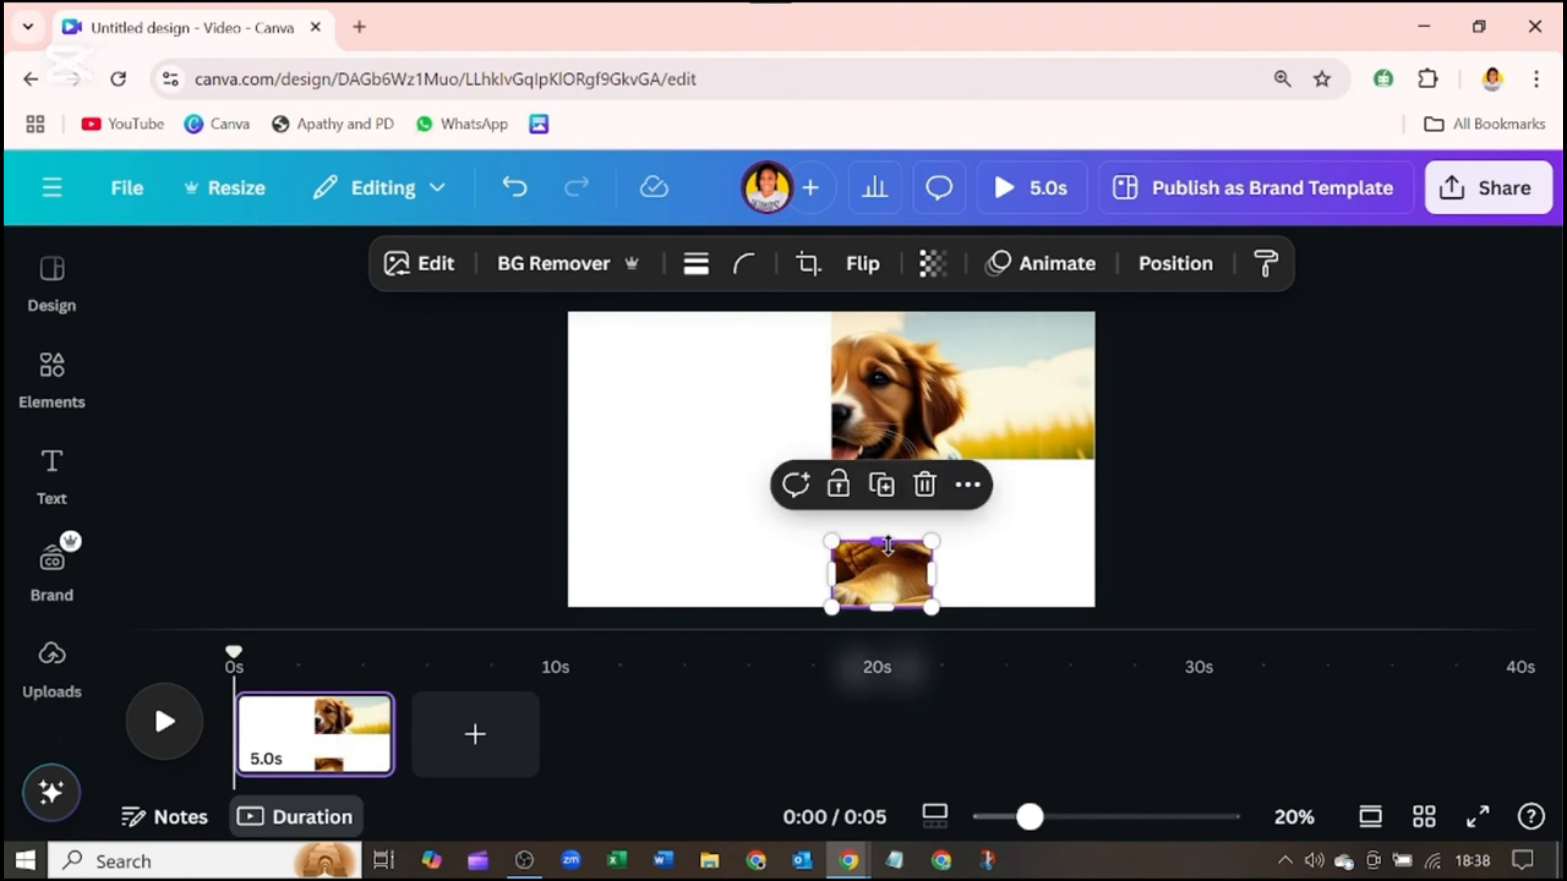
Step: Duplicate the bottom strip and recrop the copy into a band across the page's right half, between the upper slices and the strip
click(886, 486)
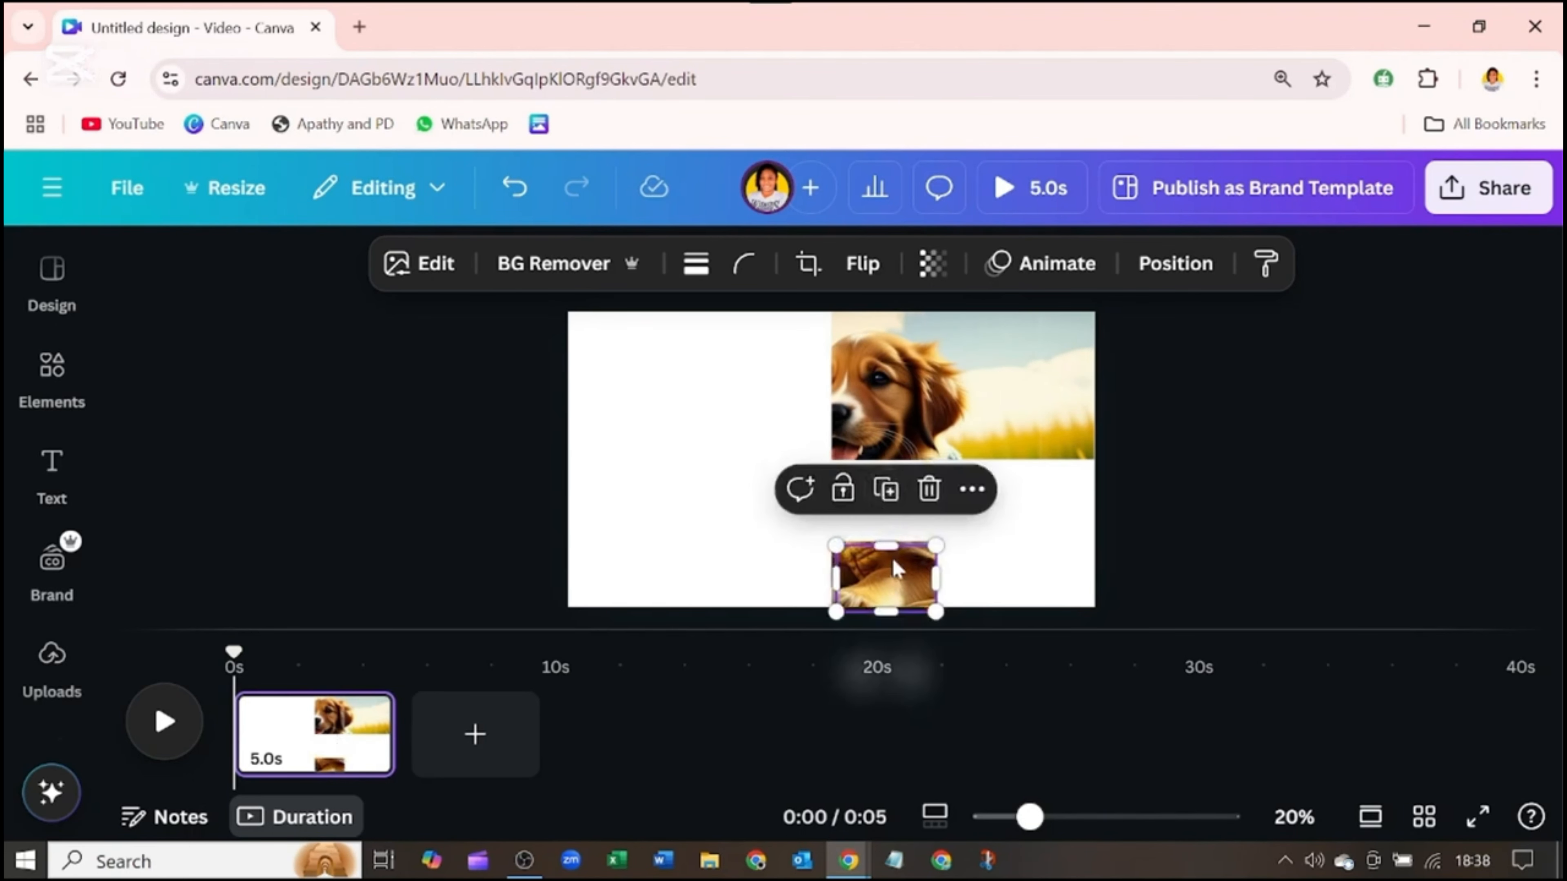
drag(894, 561, 876, 460)
drag(934, 543, 1087, 510)
drag(969, 608, 963, 542)
Step: Duplicate the bottom paw strip and recrop the copy to fill the page's lower-right corner beside it
click(890, 577)
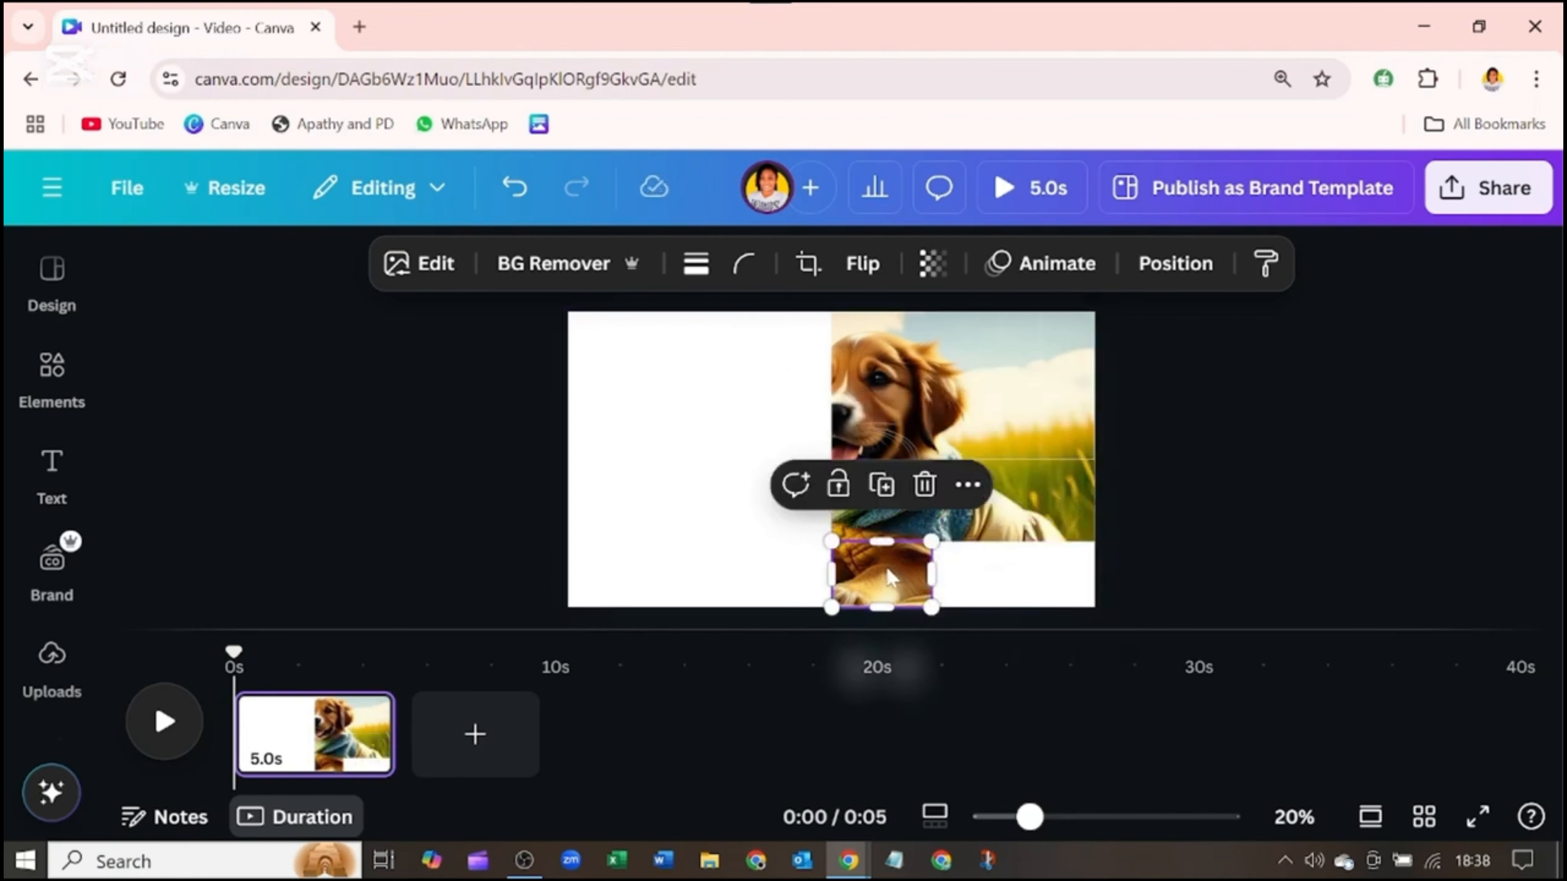
drag(891, 573, 1104, 563)
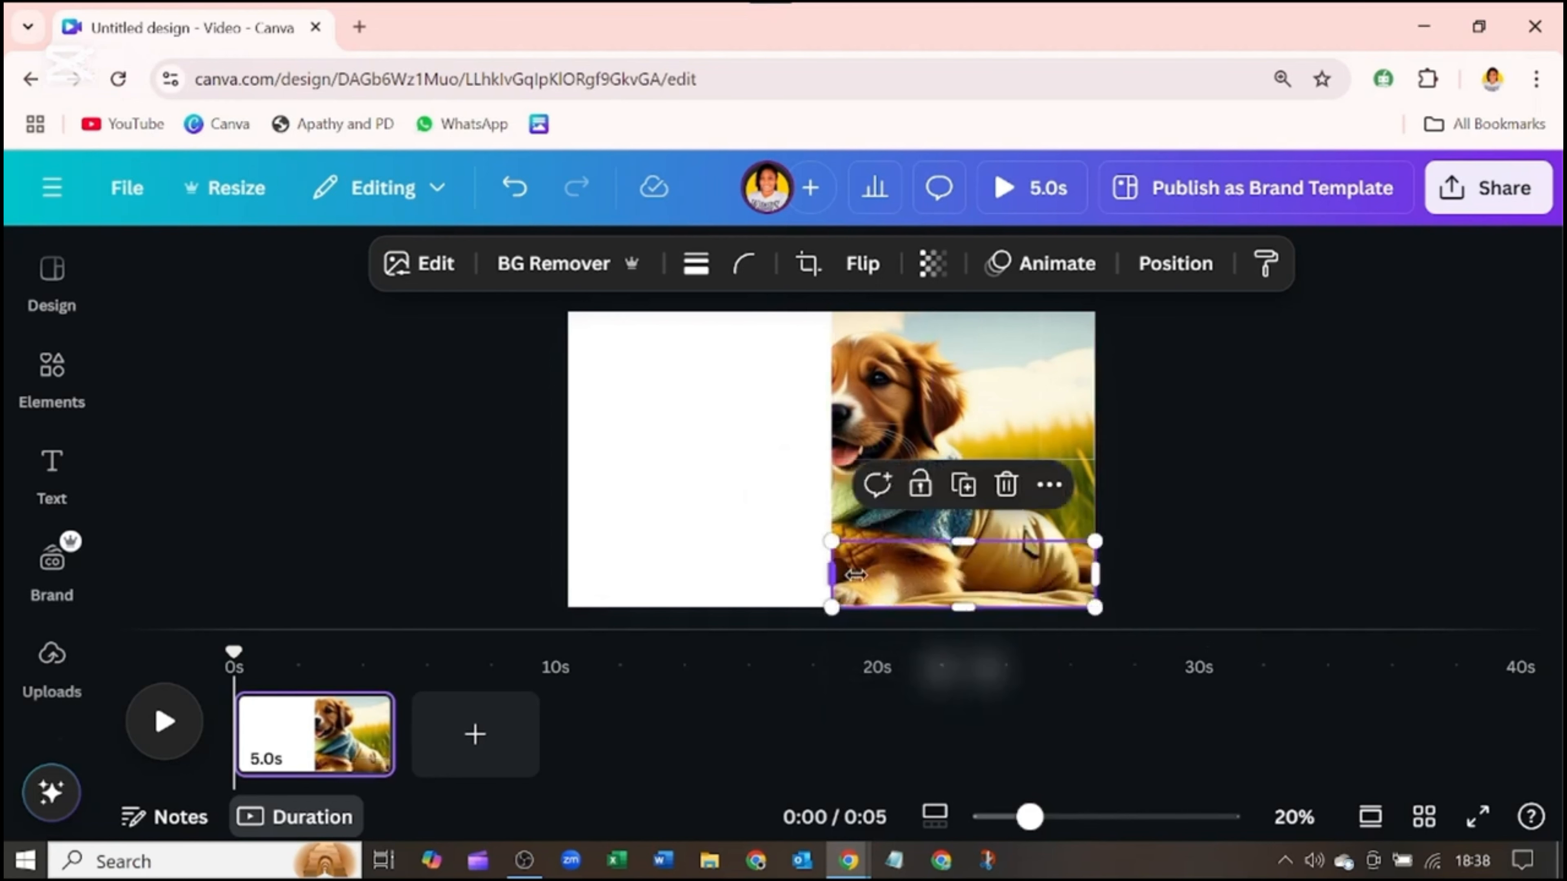
drag(855, 575, 933, 574)
Step: Duplicate the paw strip and recrop the copy into a tall grass-and-sky slice about 449 px wide, along the page's left and bottom edges
click(883, 574)
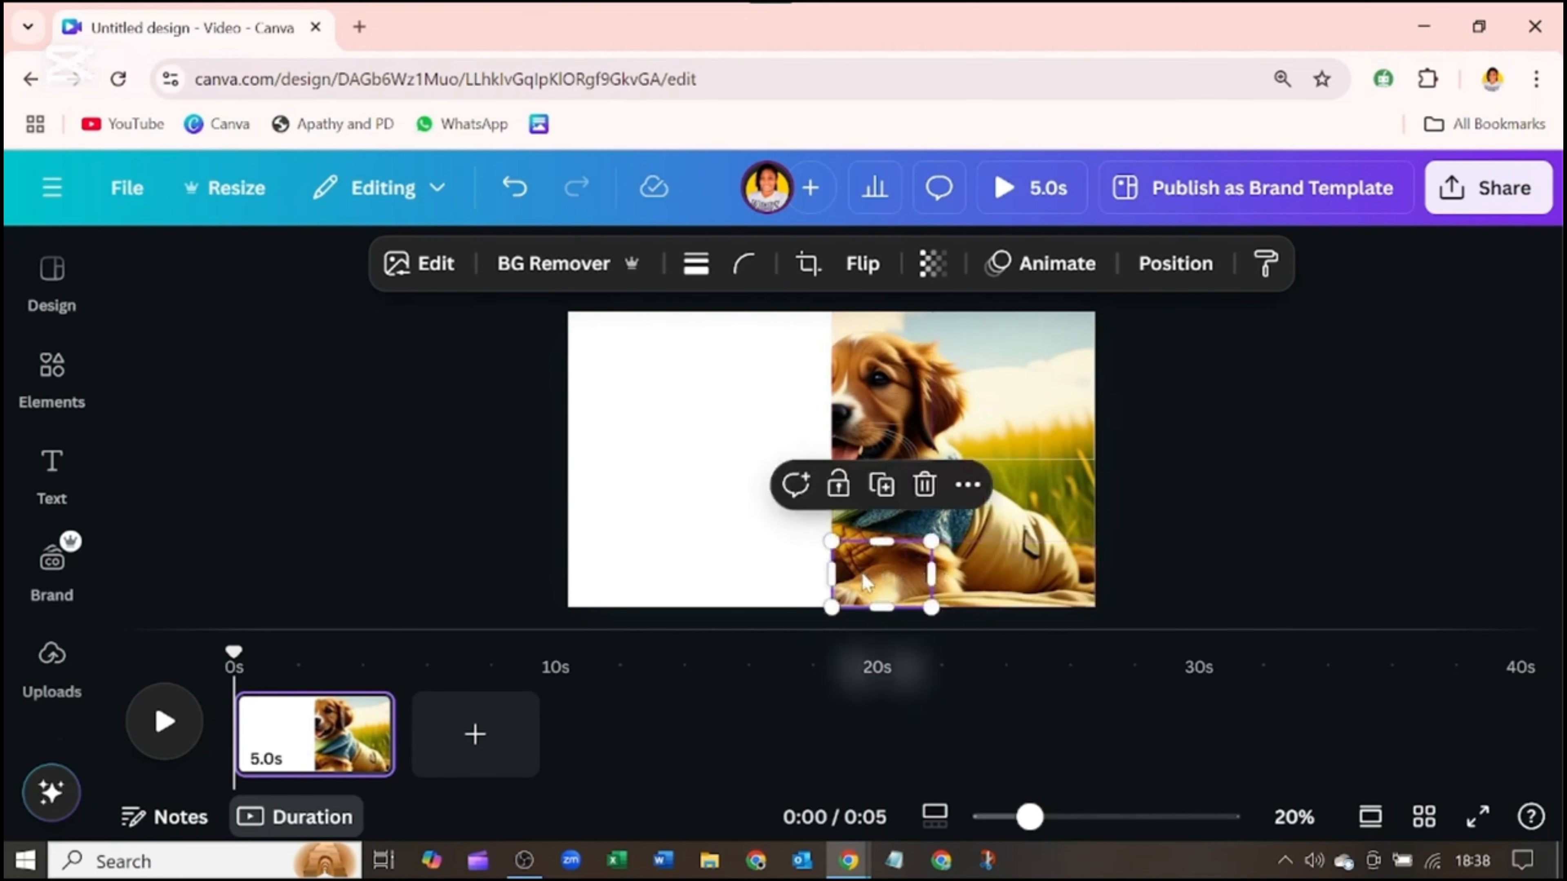
click(881, 488)
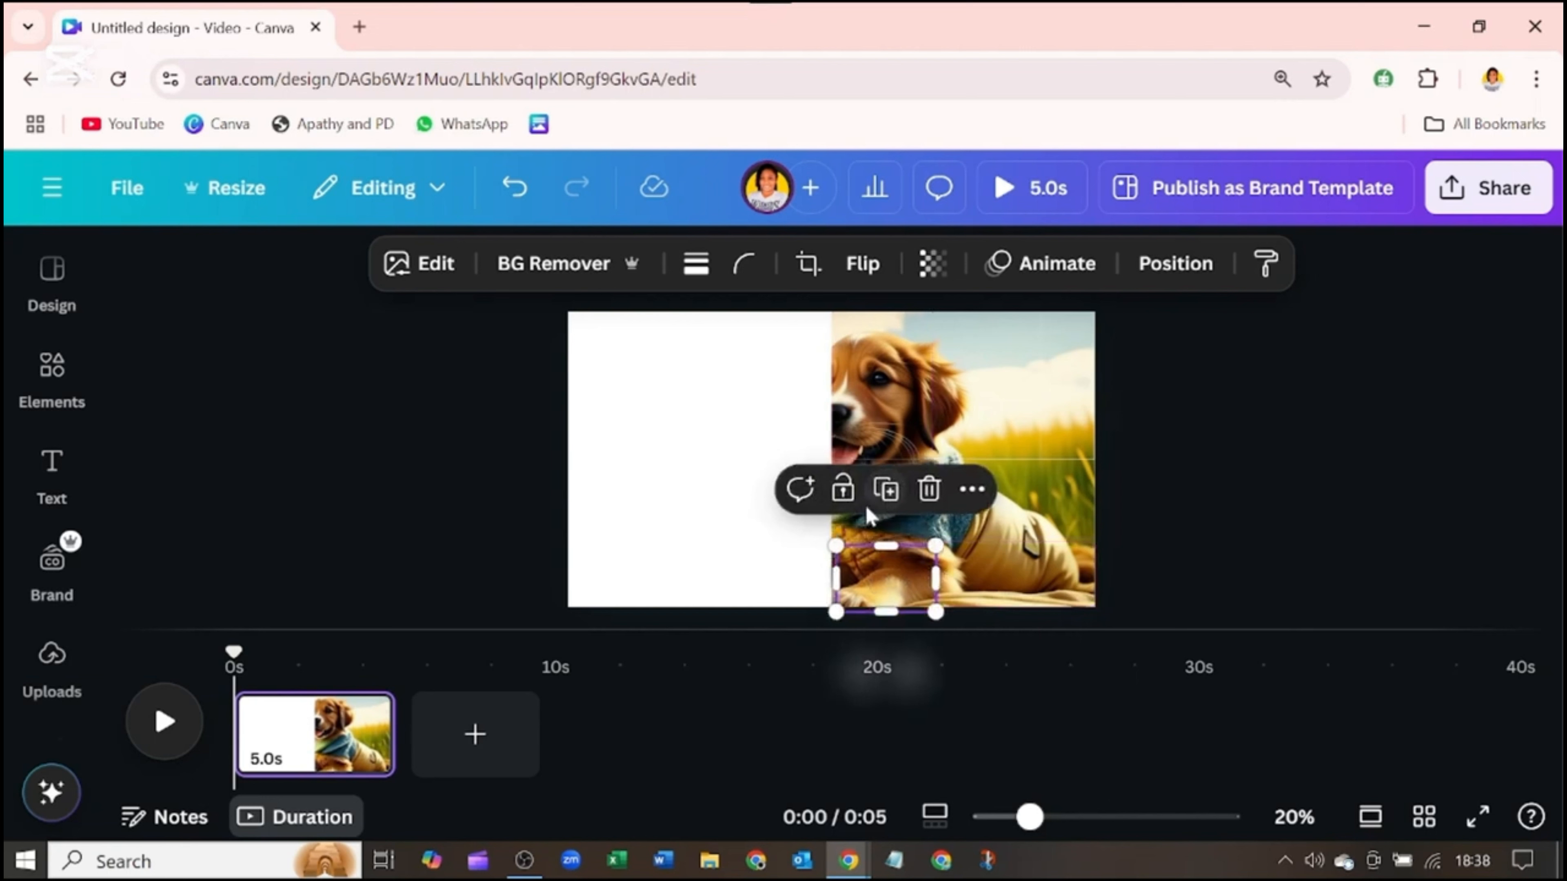
drag(877, 574, 568, 574)
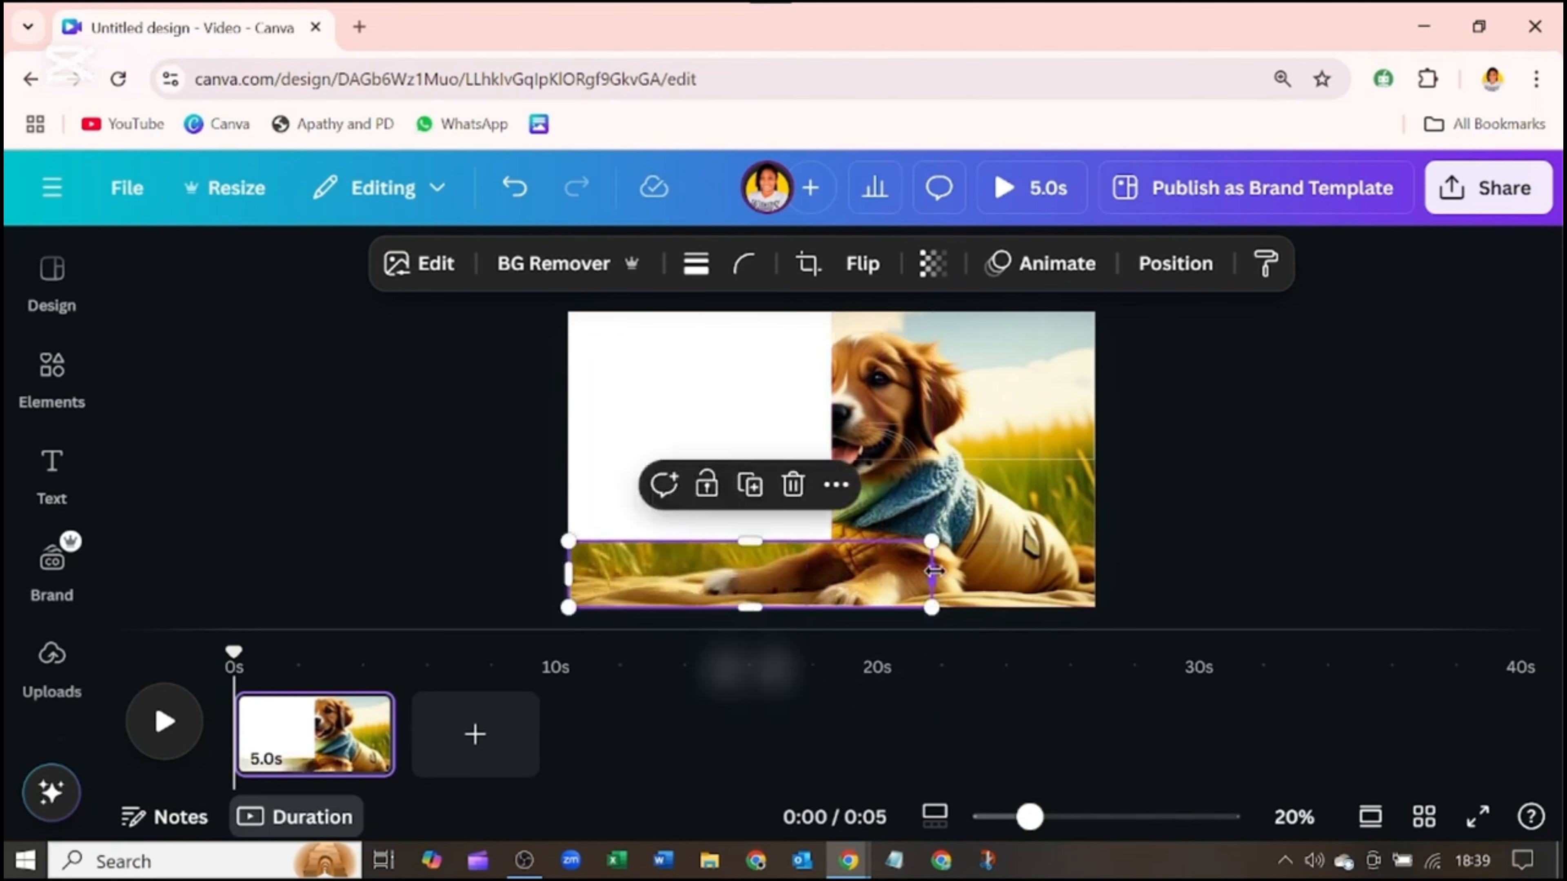
drag(931, 575, 628, 402)
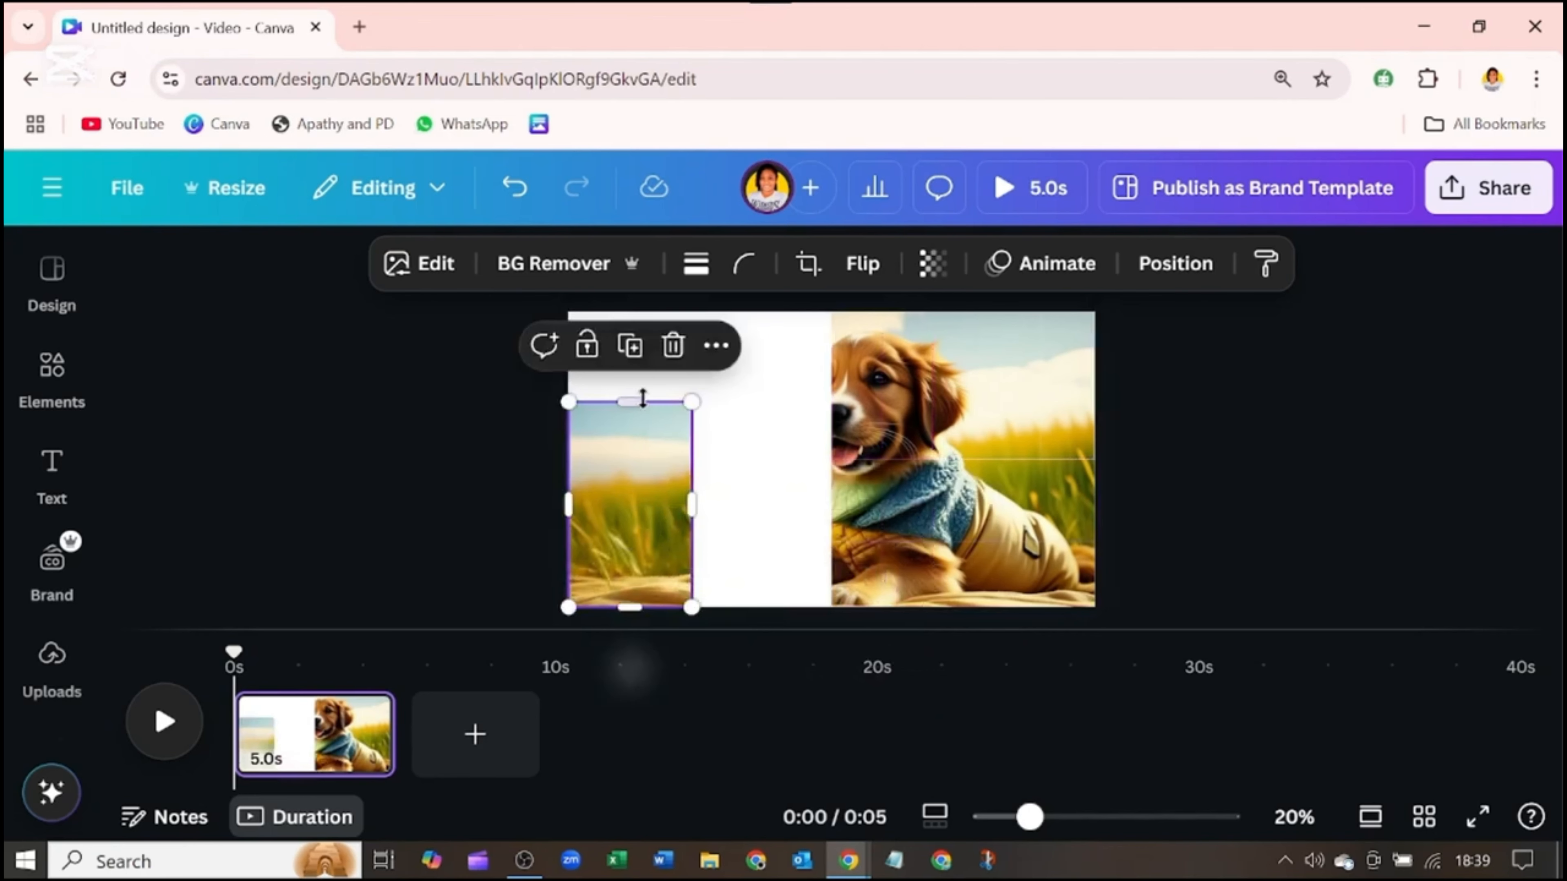
Step: Duplicate the tall left slice and recrop the copy to the sky area above it, ending at the page's top edge
click(640, 357)
drag(655, 525, 646, 509)
drag(628, 402, 622, 312)
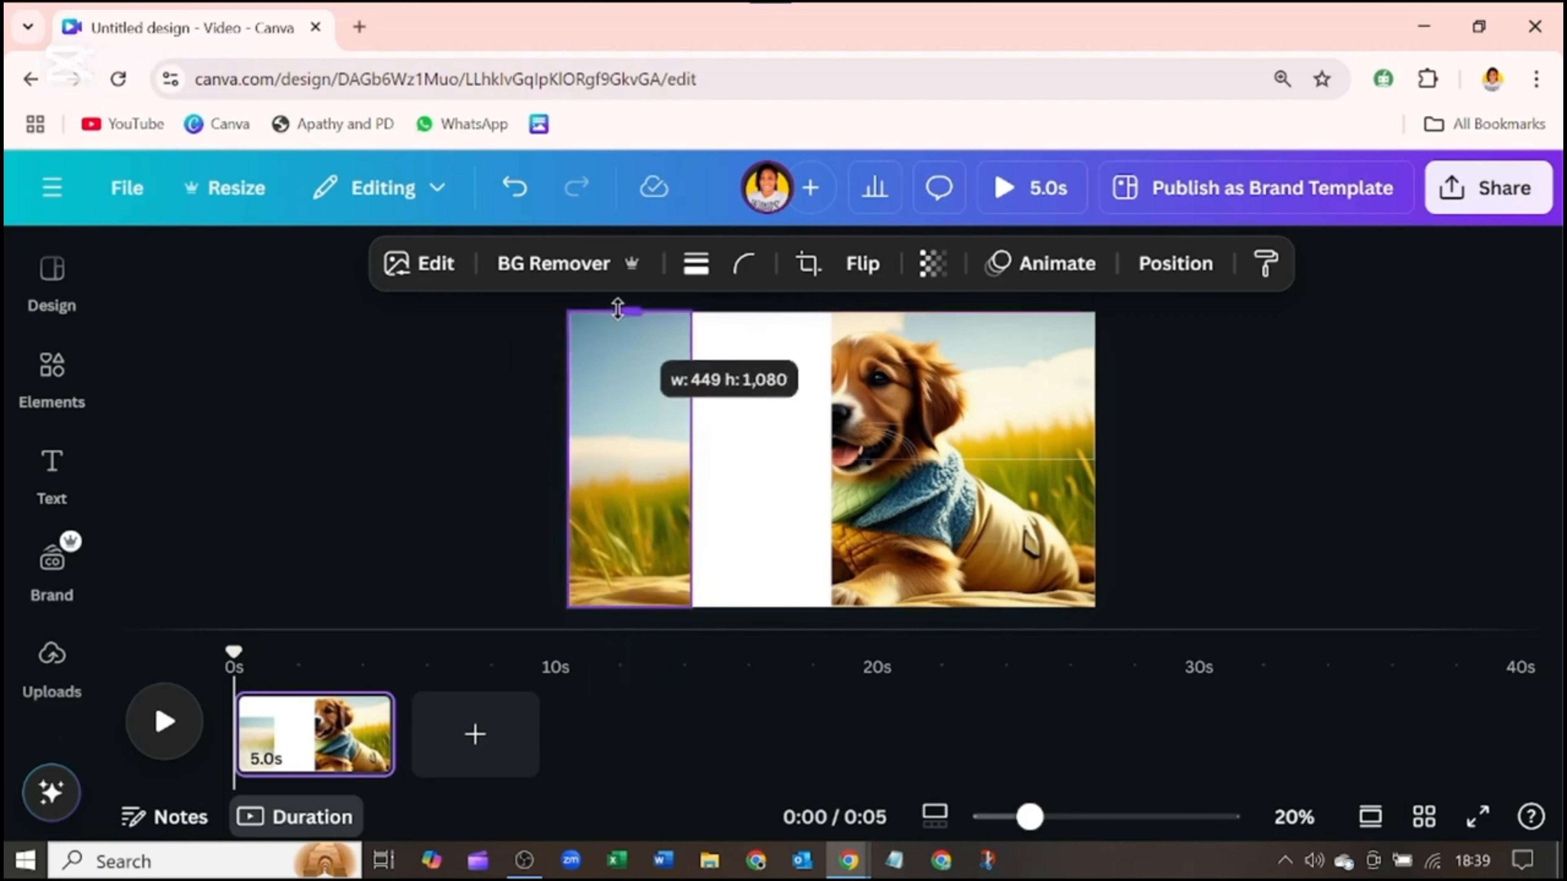
drag(629, 607, 621, 402)
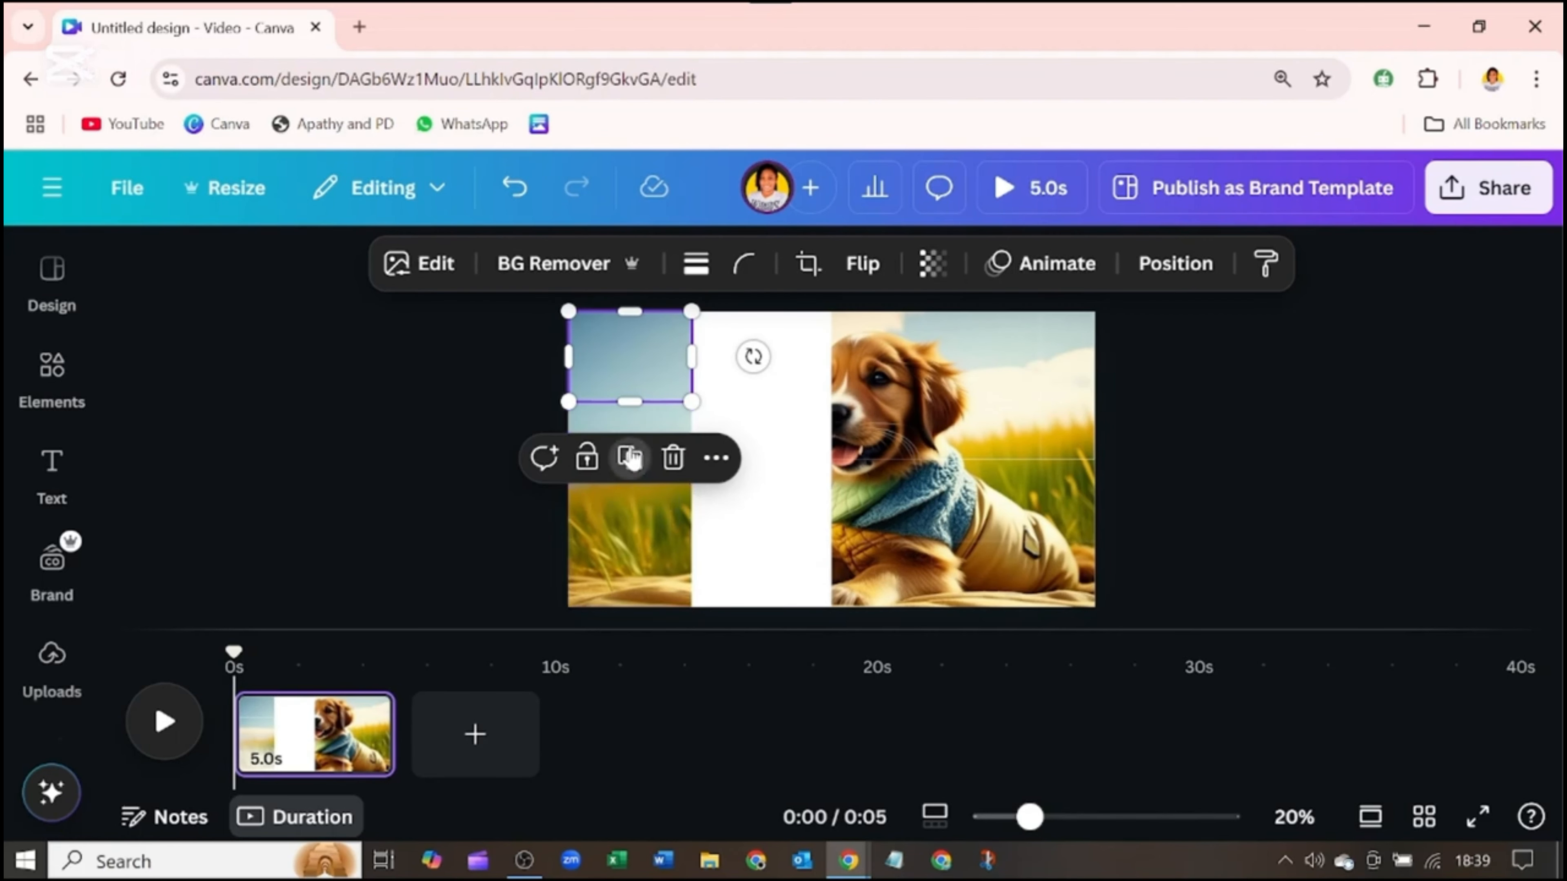
Step: Duplicate and recrop slices to fill the top and middle of the empty column between the left slices and the dog's face
drag(691, 356, 829, 355)
drag(568, 356, 685, 358)
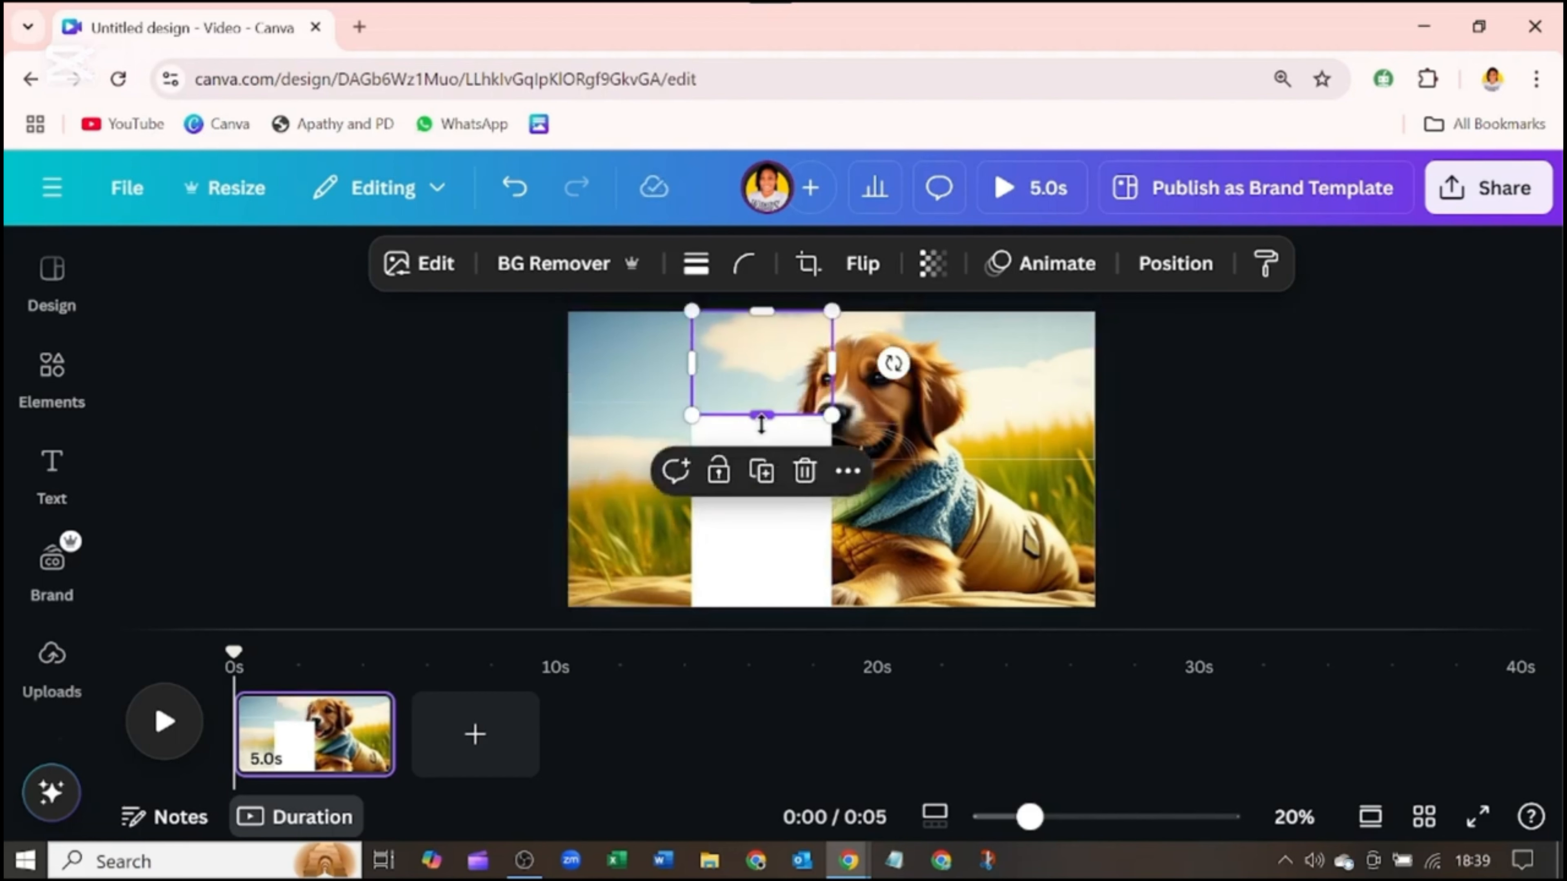
click(763, 472)
drag(876, 364, 746, 392)
drag(763, 312, 758, 359)
drag(769, 413, 763, 512)
drag(763, 357, 765, 416)
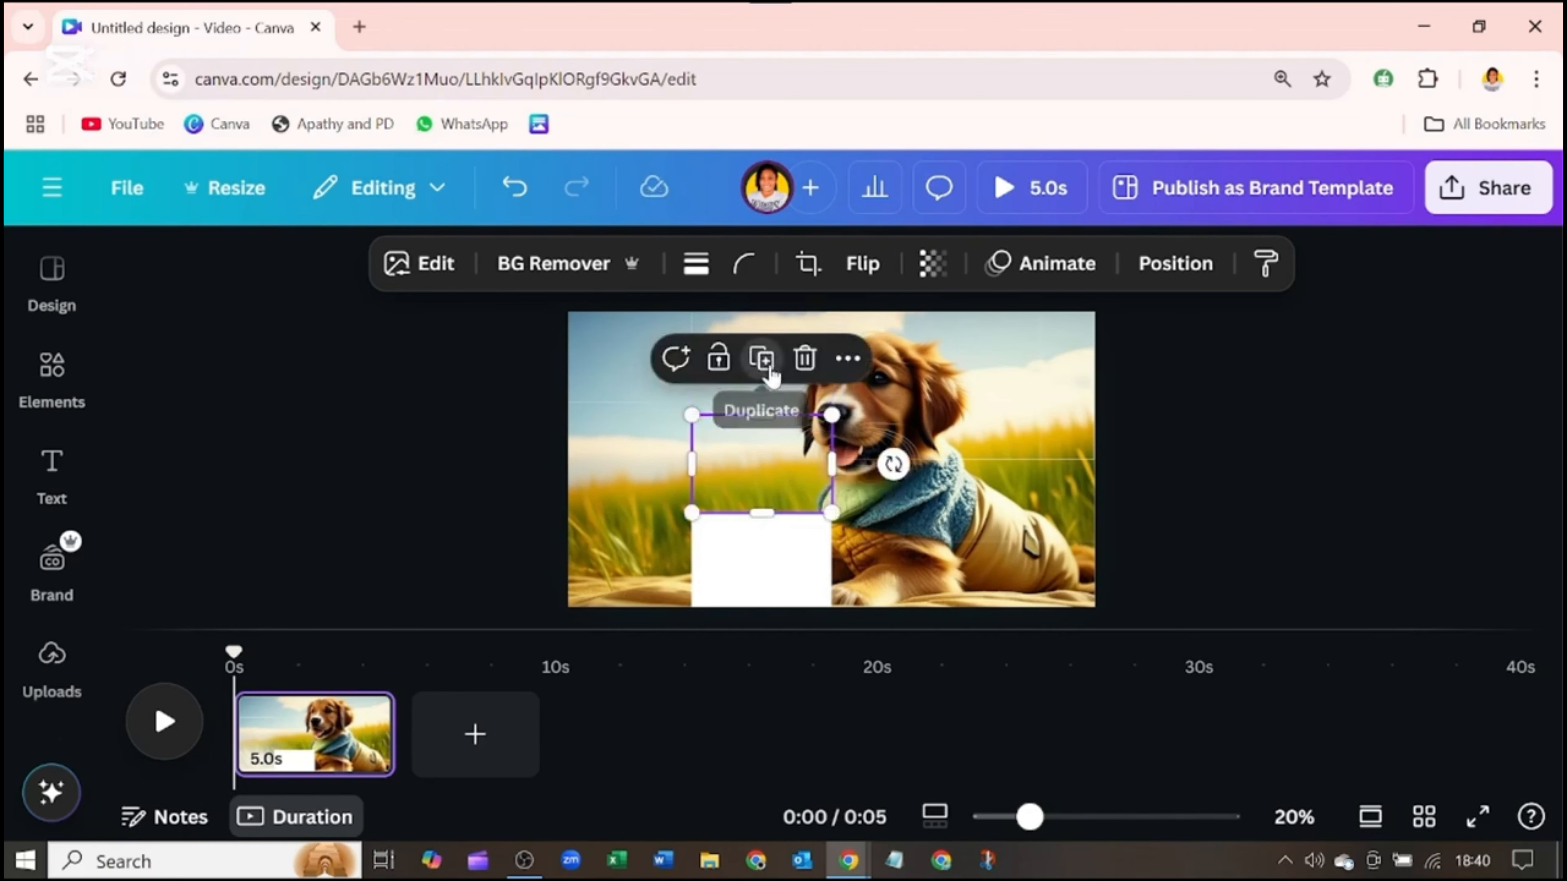
Step: Duplicate the column's middle slice and recrop the copy to fill the remaining gap down to the page's bottom edge
click(761, 358)
drag(778, 561, 769, 447)
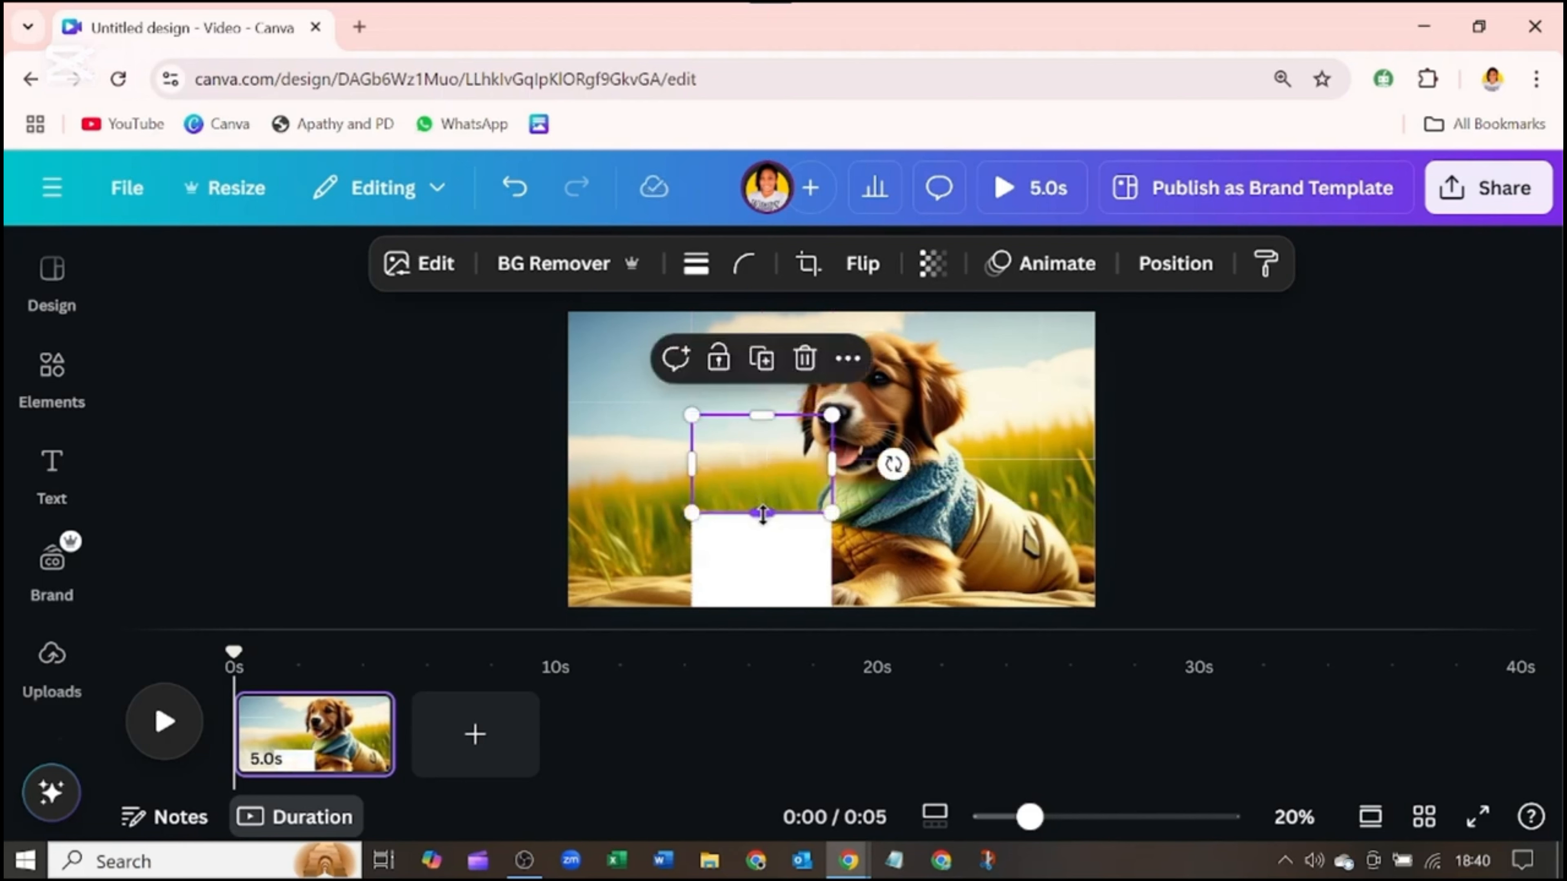
drag(763, 514, 771, 607)
drag(760, 415, 762, 507)
click(483, 377)
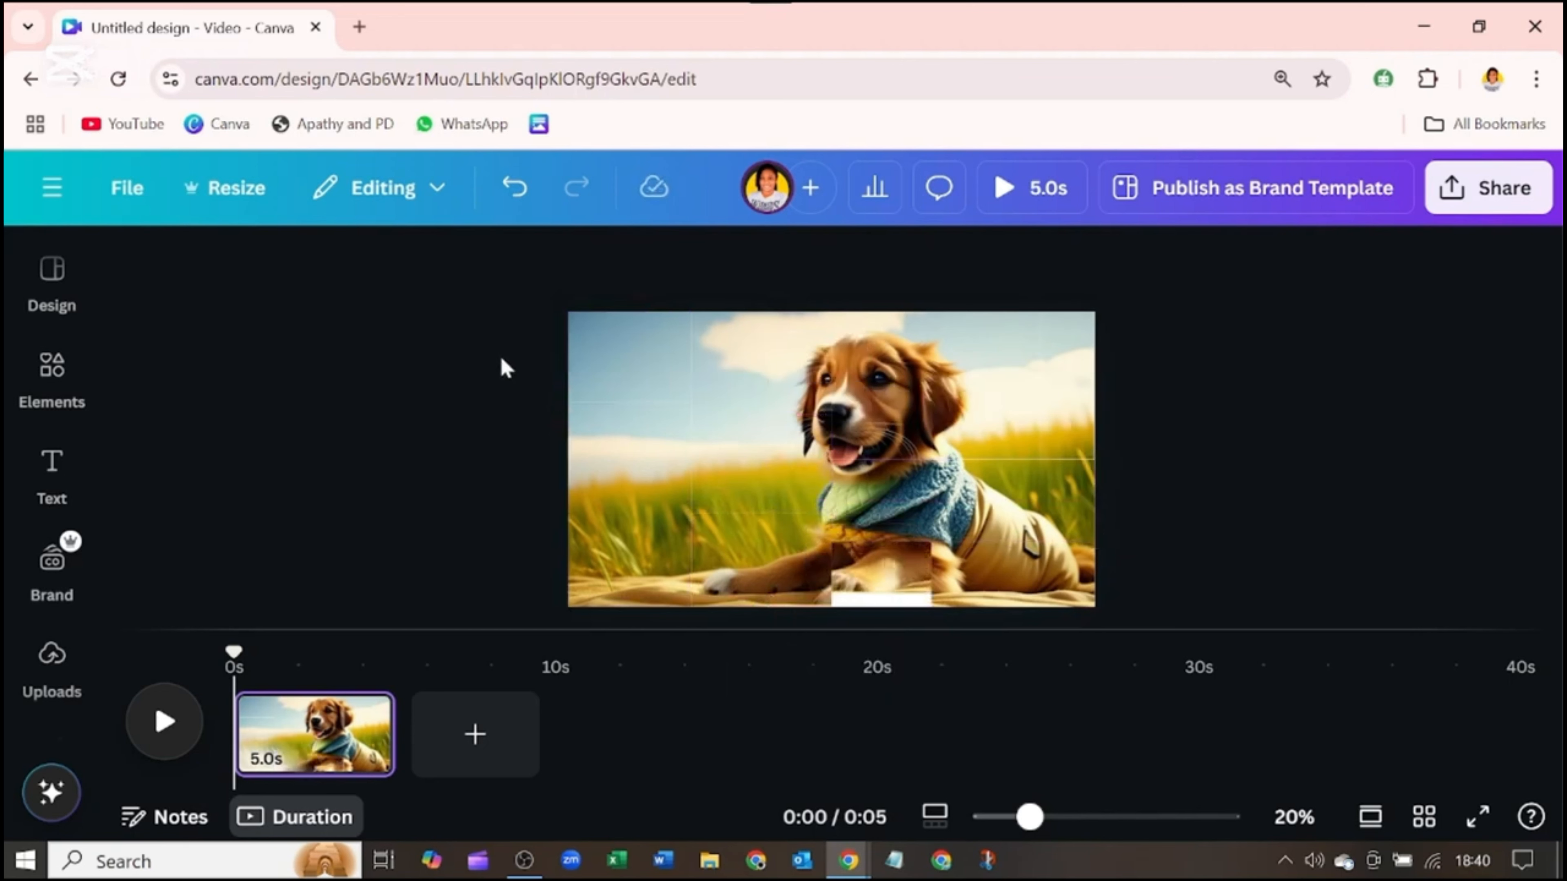
Step: Select all the image slices together and apply the Scrapbook animation with the On enter option
click(629, 363)
drag(475, 308, 1113, 605)
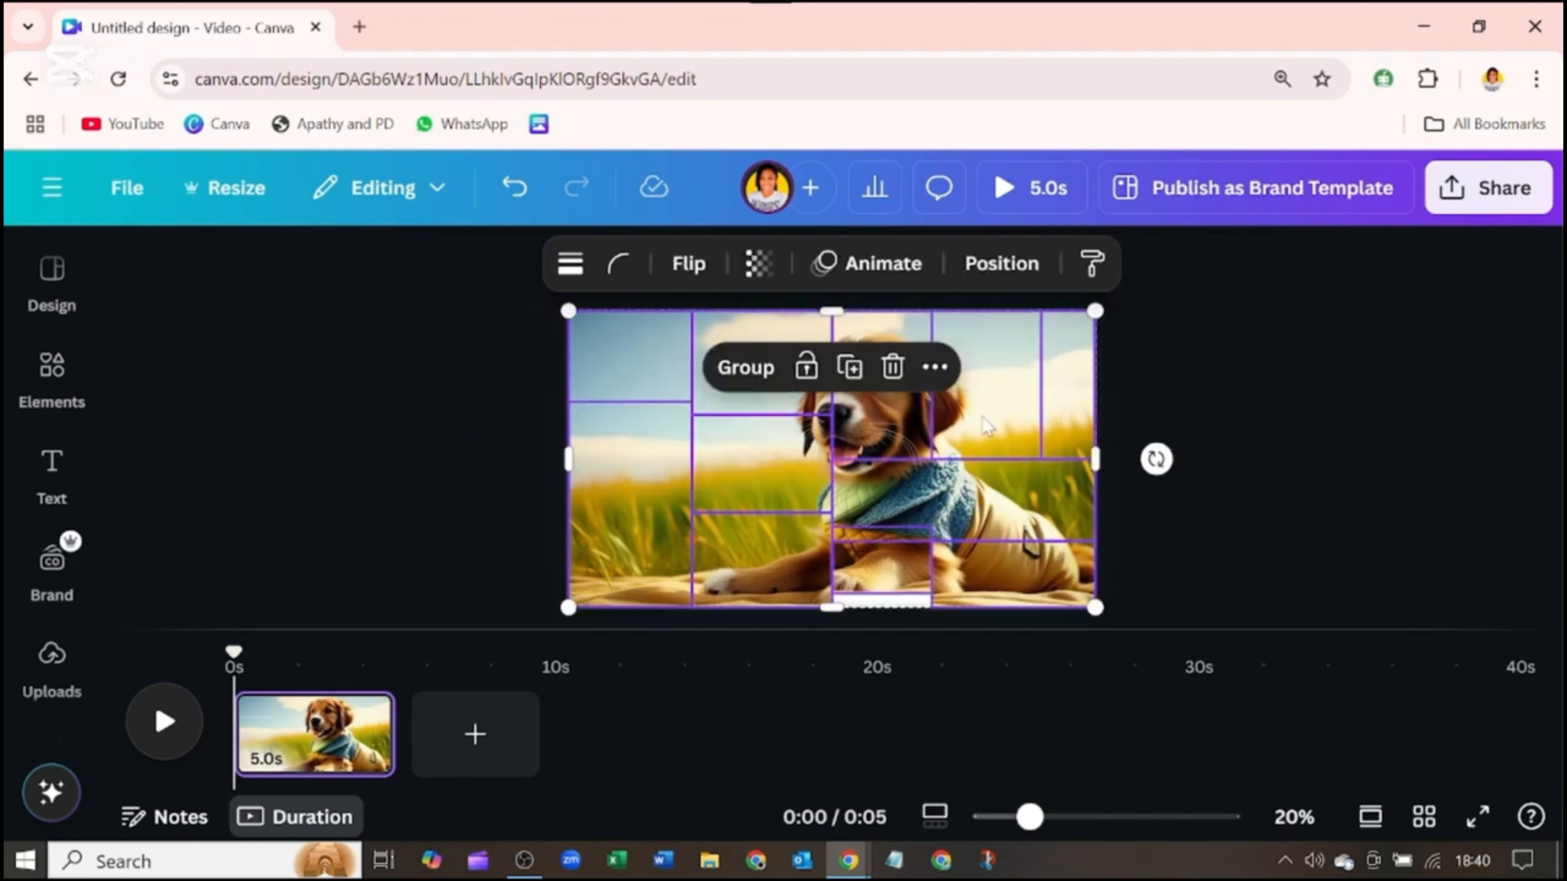
click(902, 267)
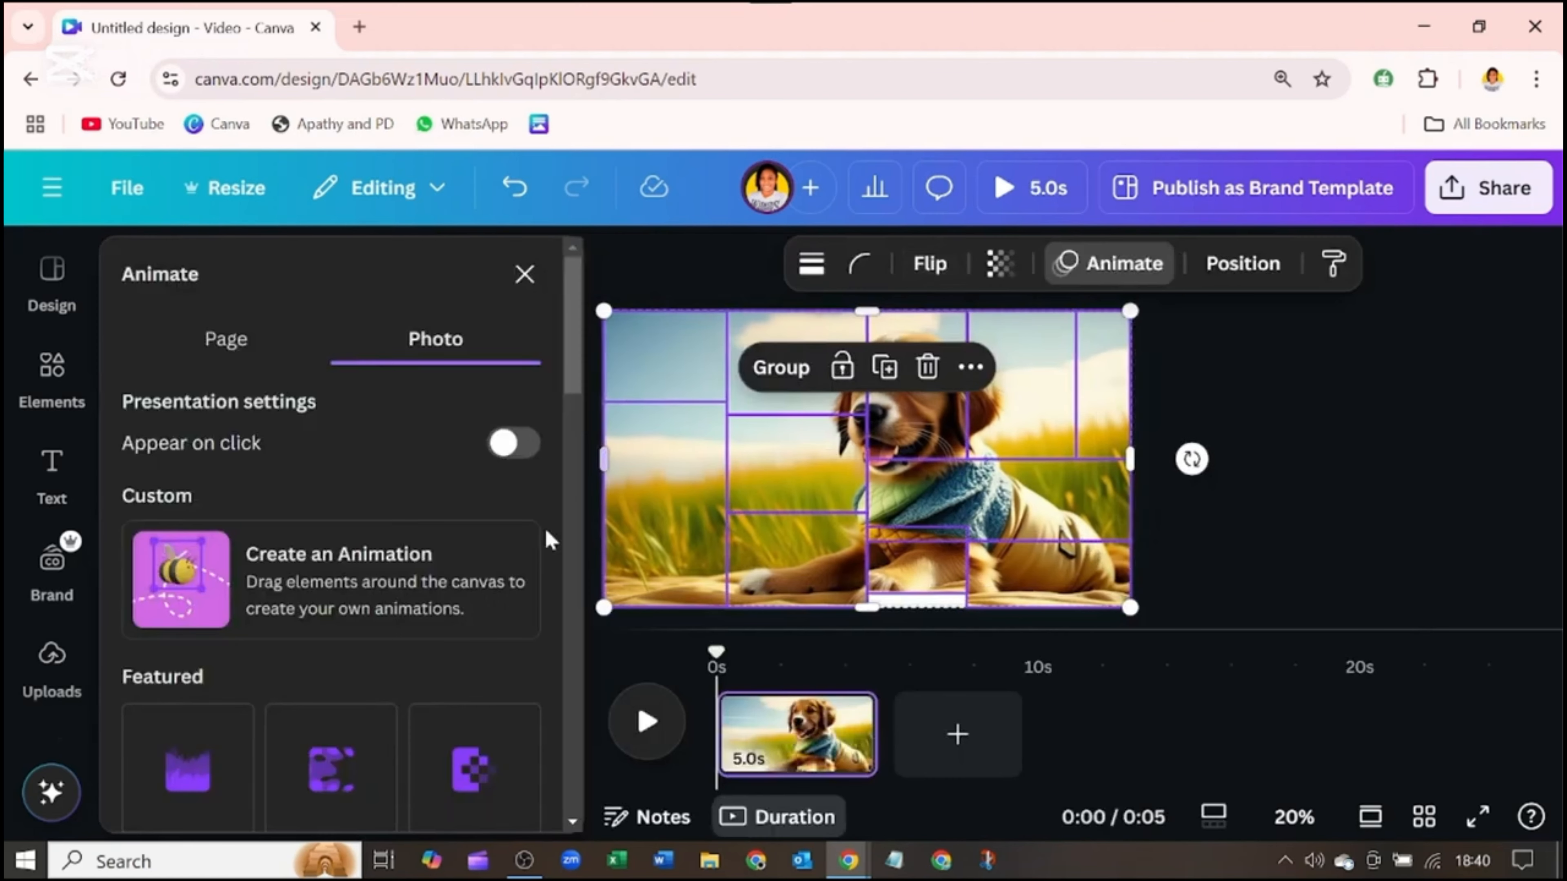
scroll(432, 550, down, 5)
scroll(435, 534, down, 10)
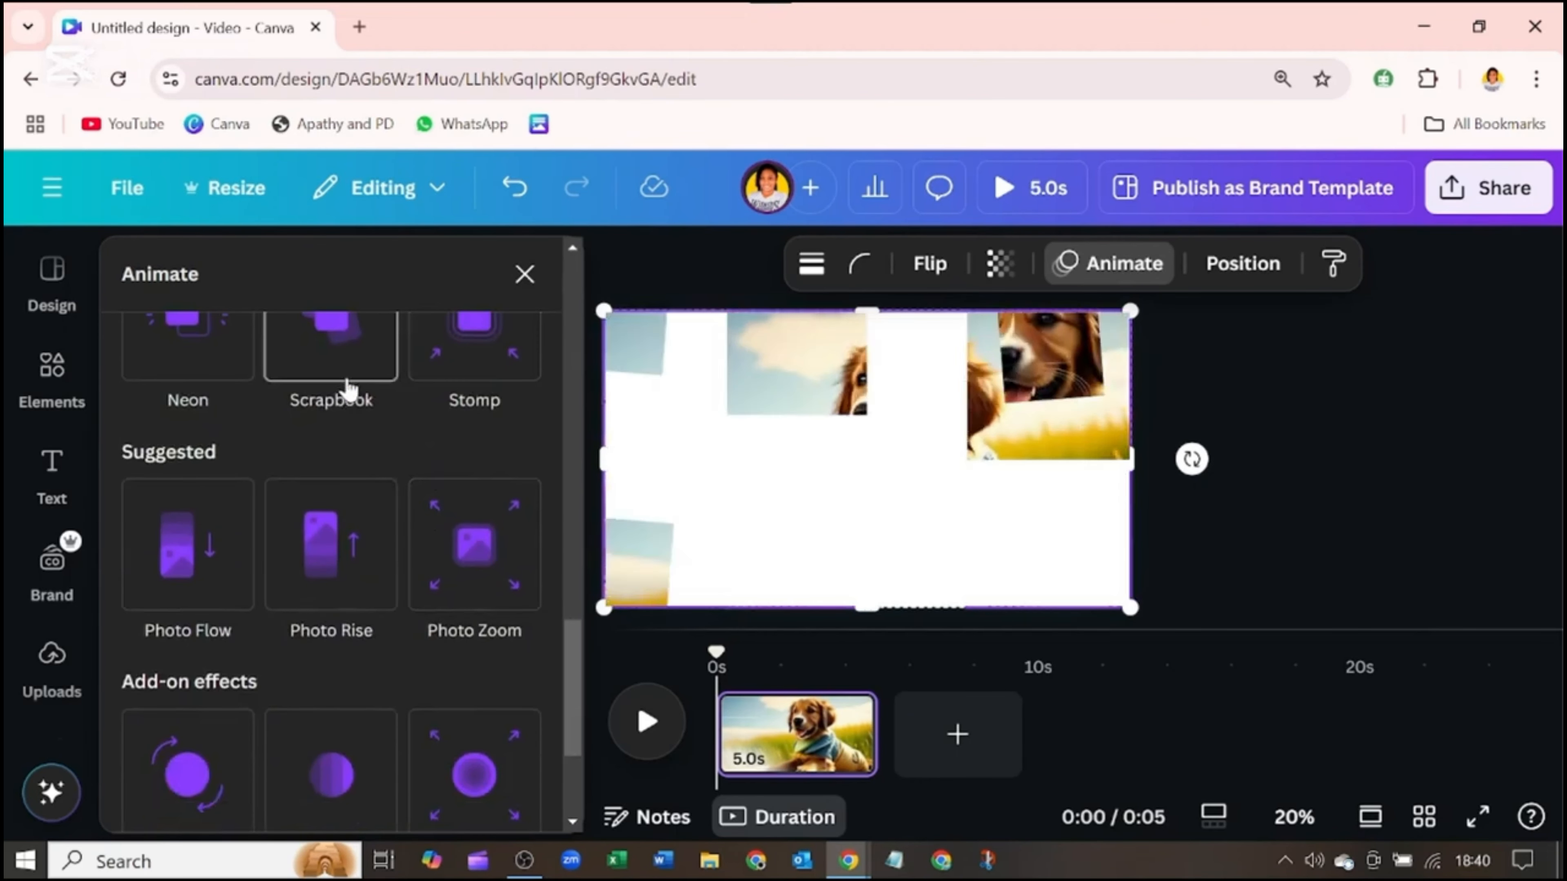
scroll(351, 482, up, 4)
click(364, 677)
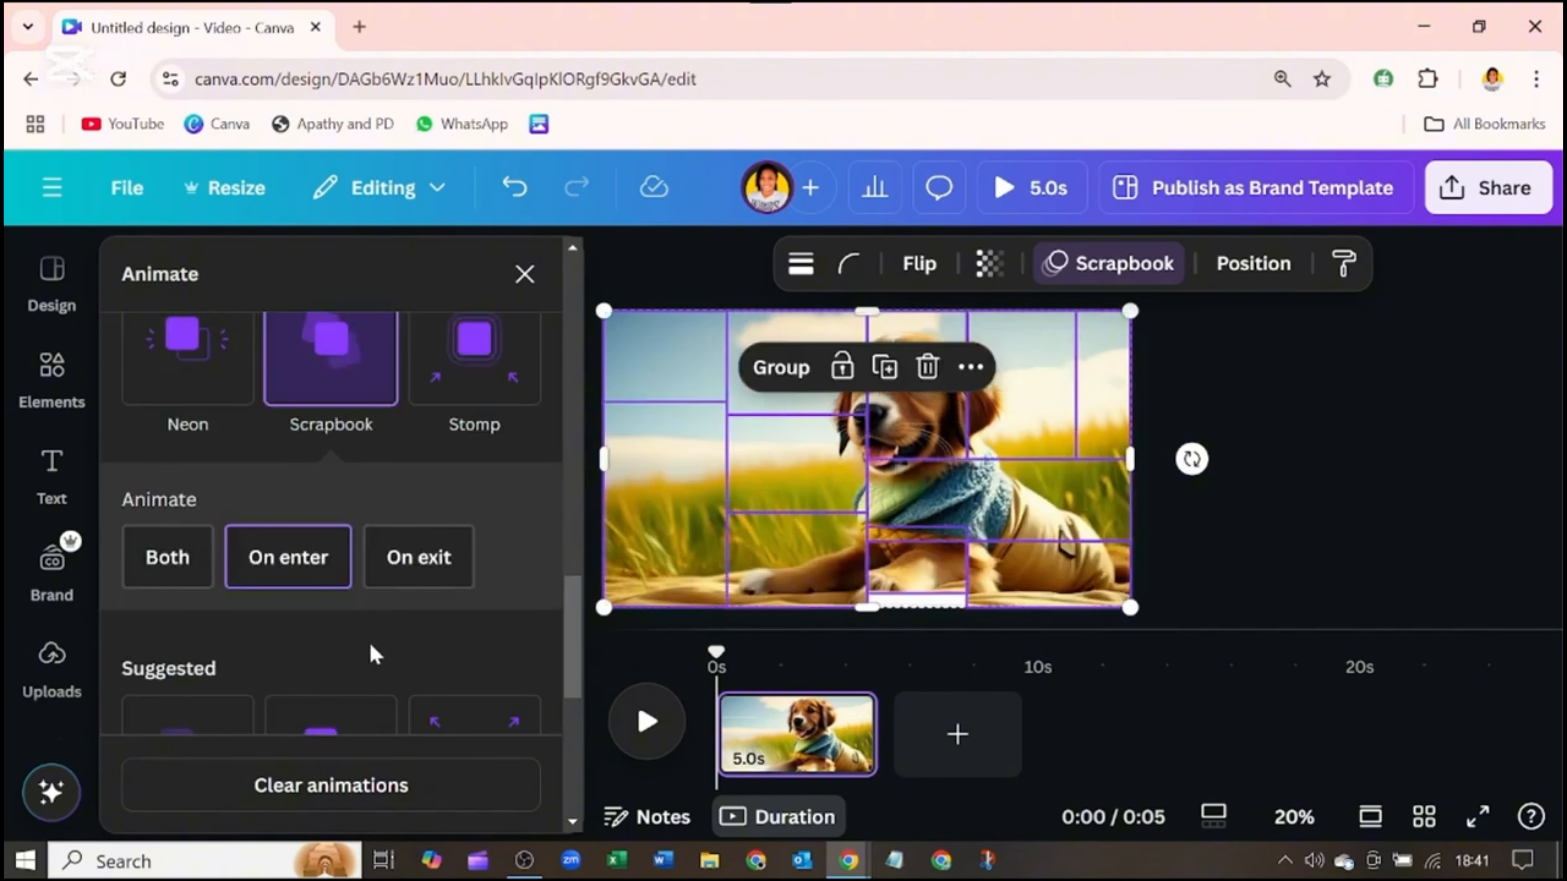
click(288, 575)
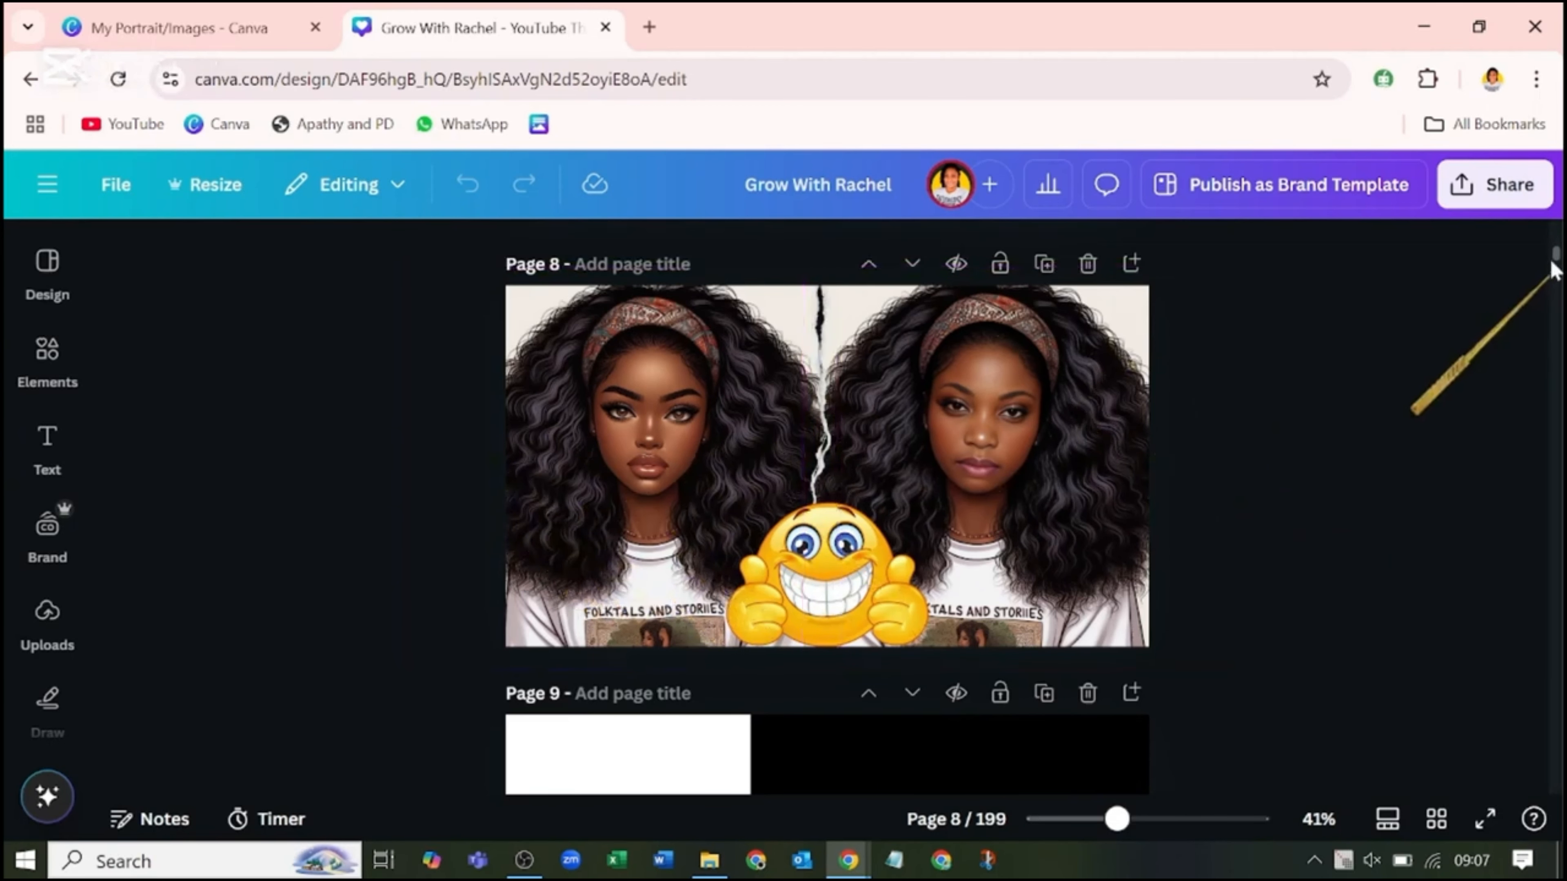
Step: In the YouTube thumbnail design, set the PNG download size to 3.125 (4,000 × 2,250 px)
click(1518, 204)
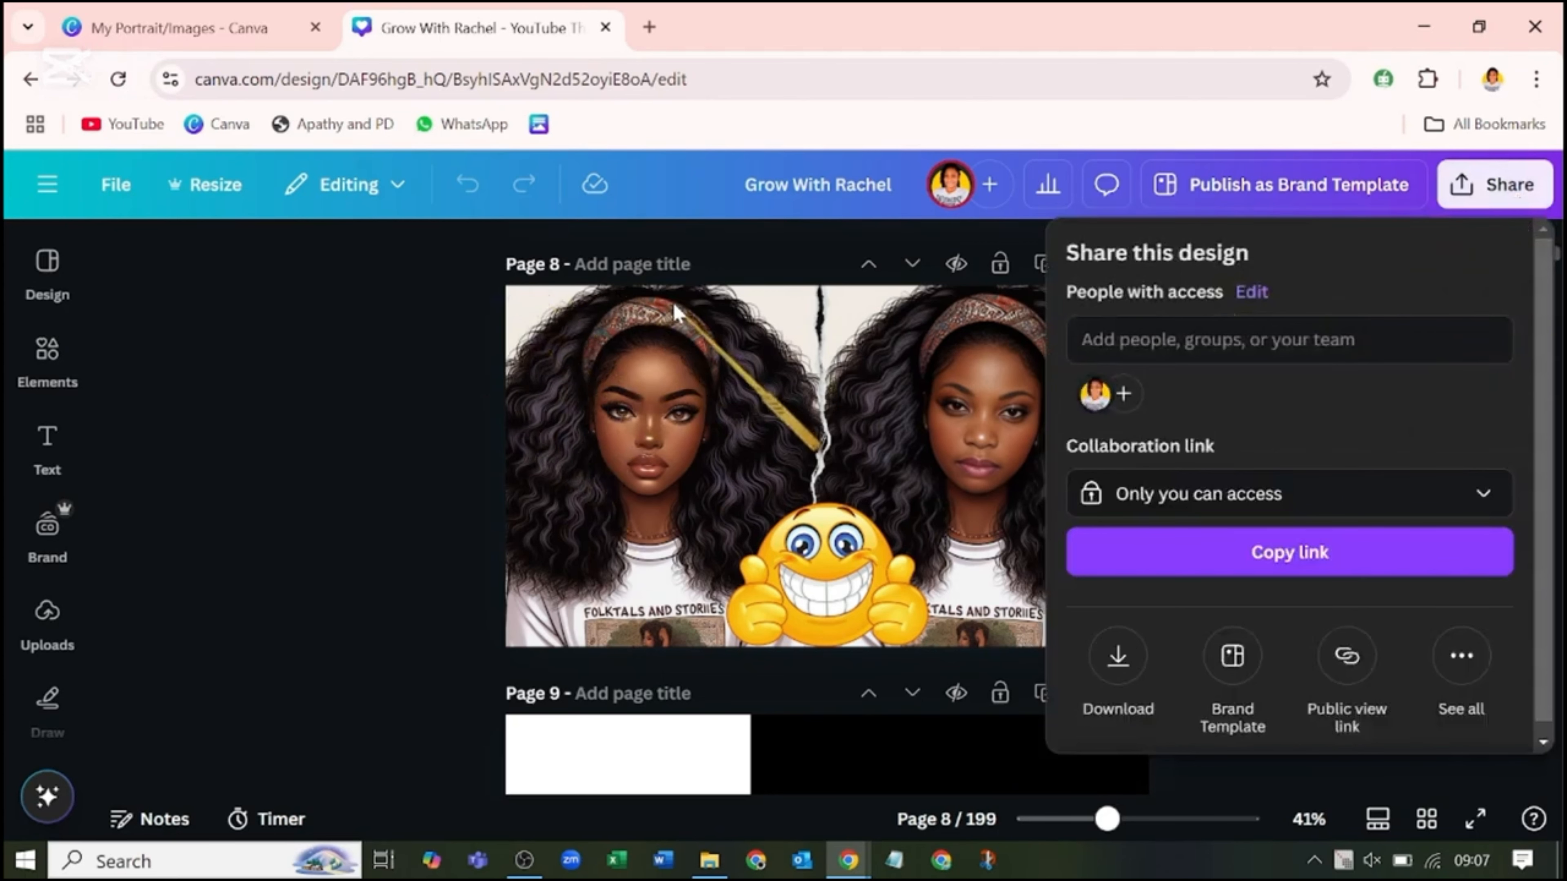
click(1111, 662)
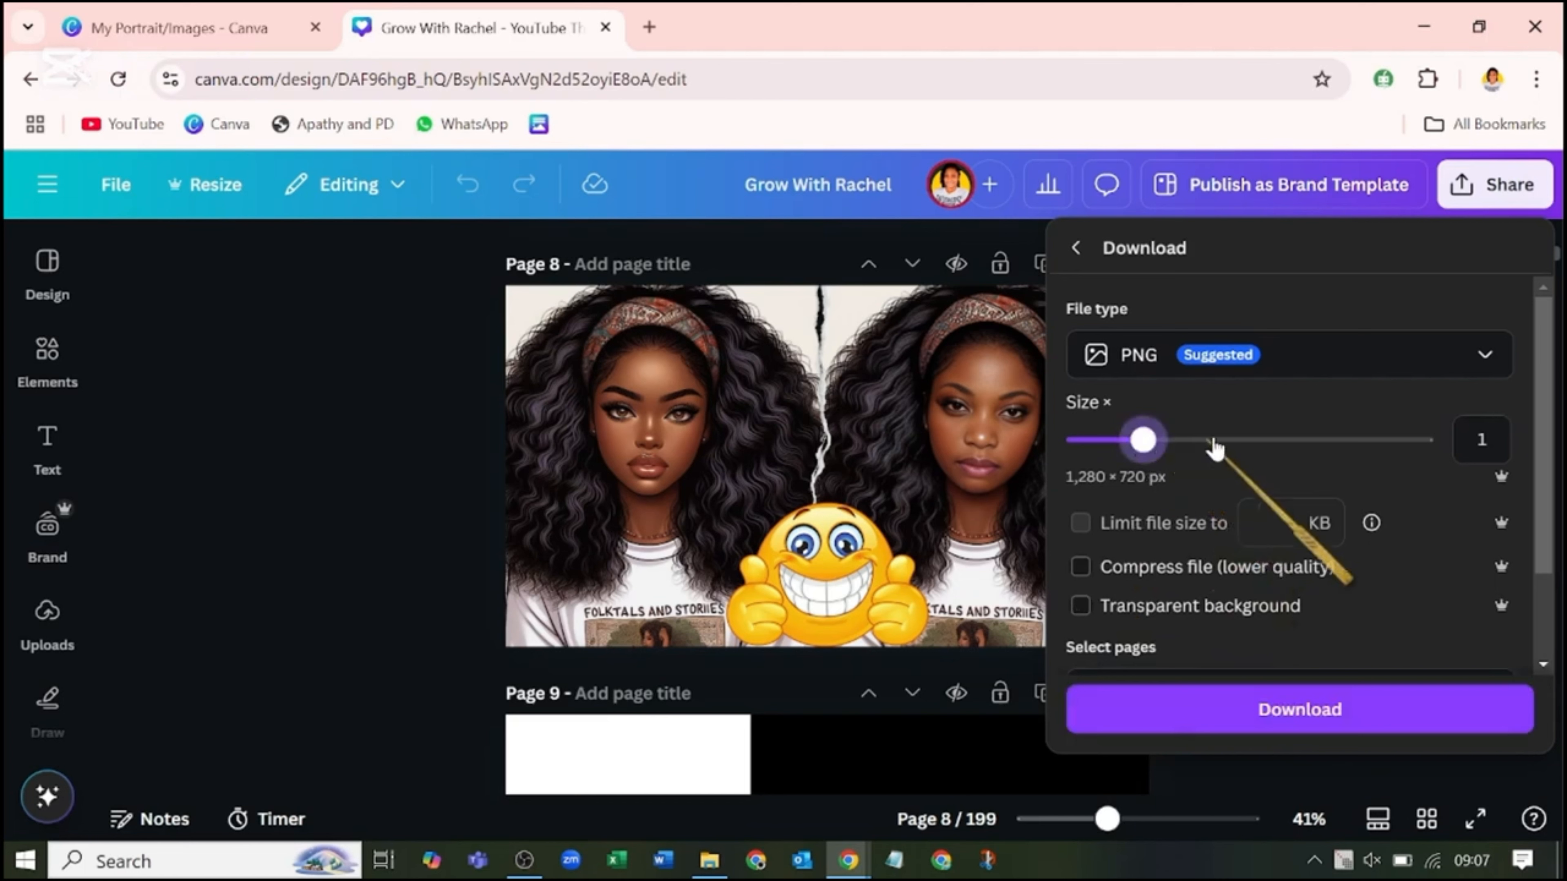
drag(1213, 441, 1450, 444)
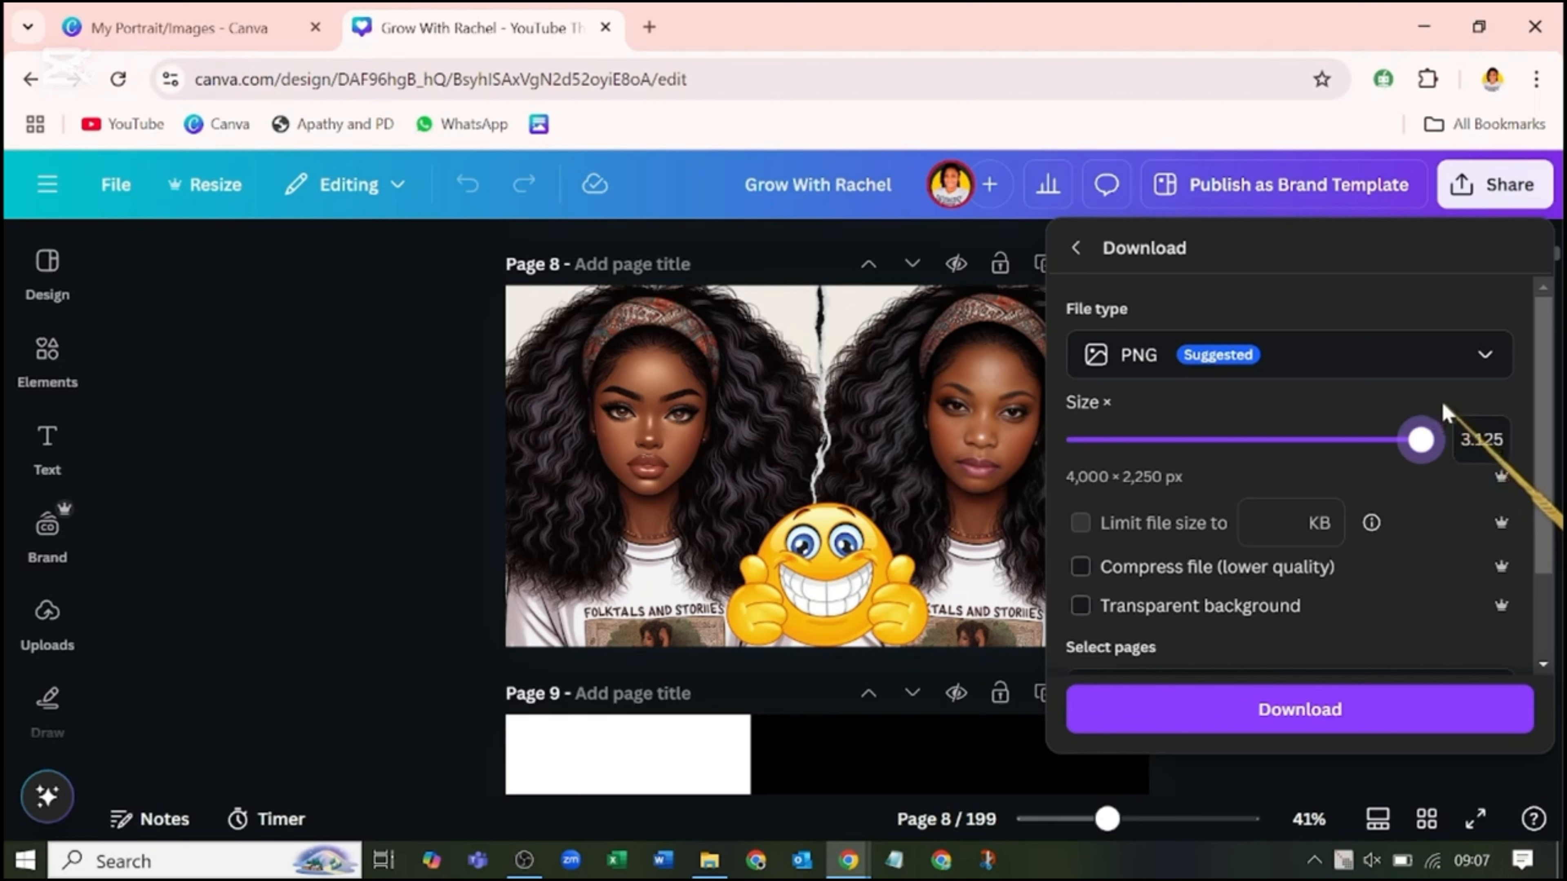
Step: Limit the download to the current page, page 8, and download it
scroll(1446, 420, down, 2)
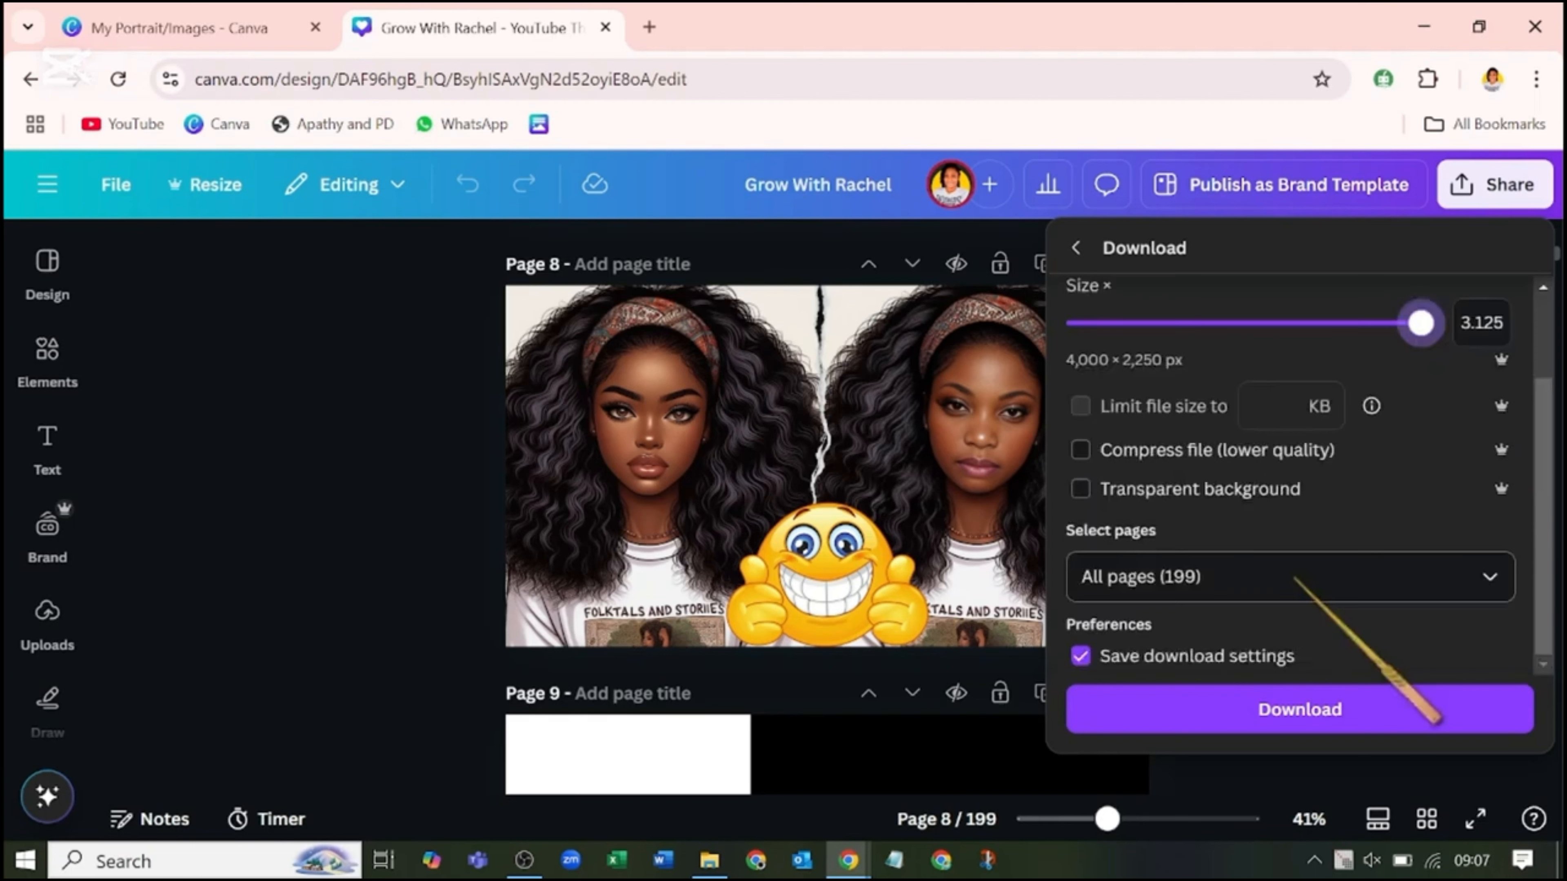
click(1295, 579)
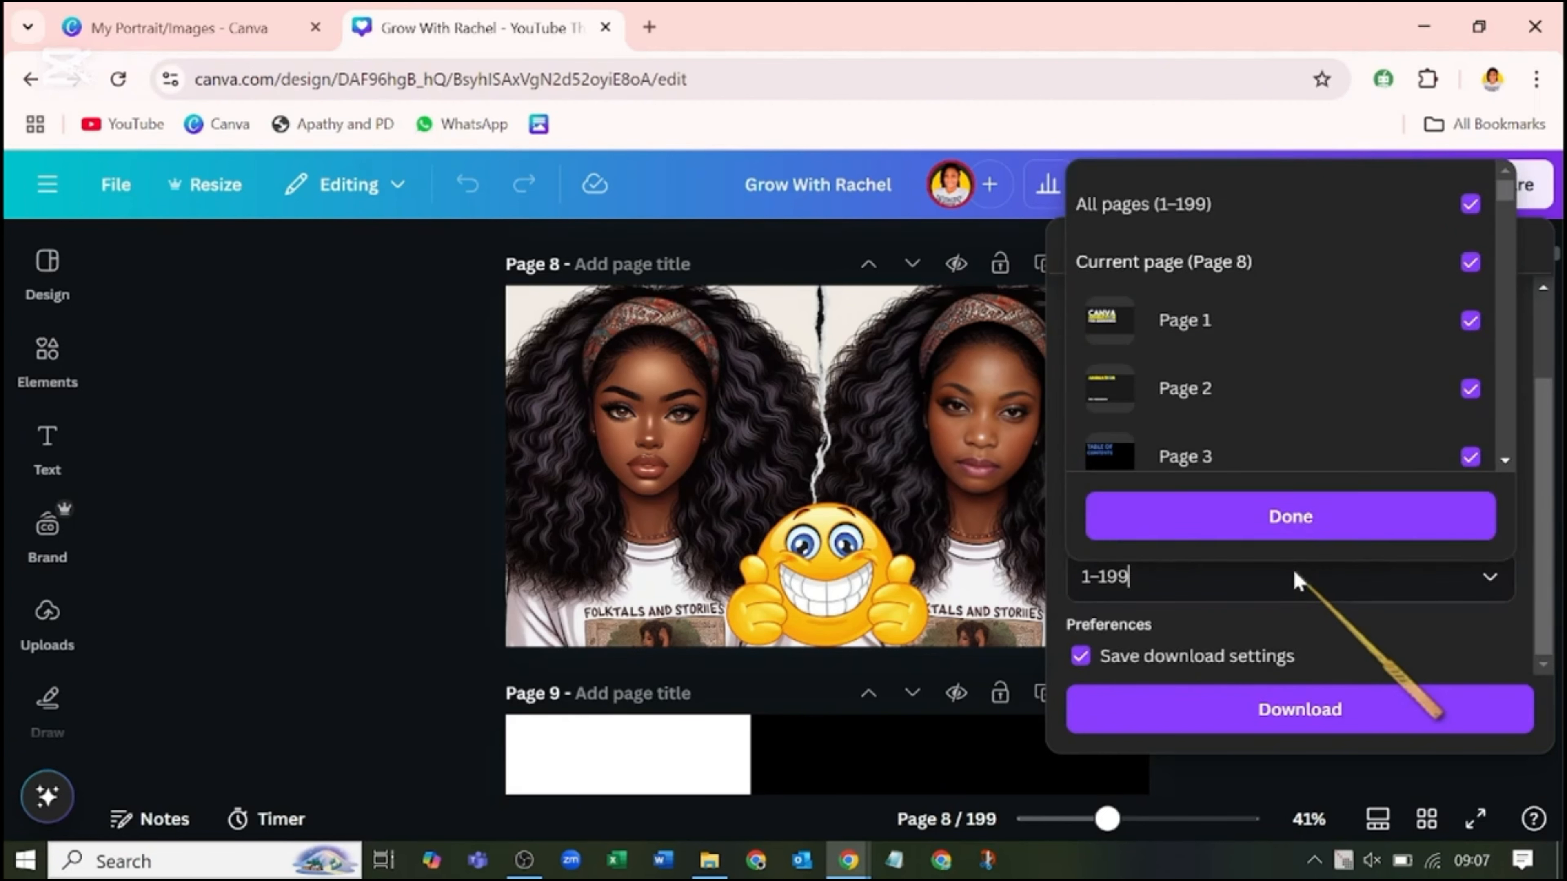
click(1469, 205)
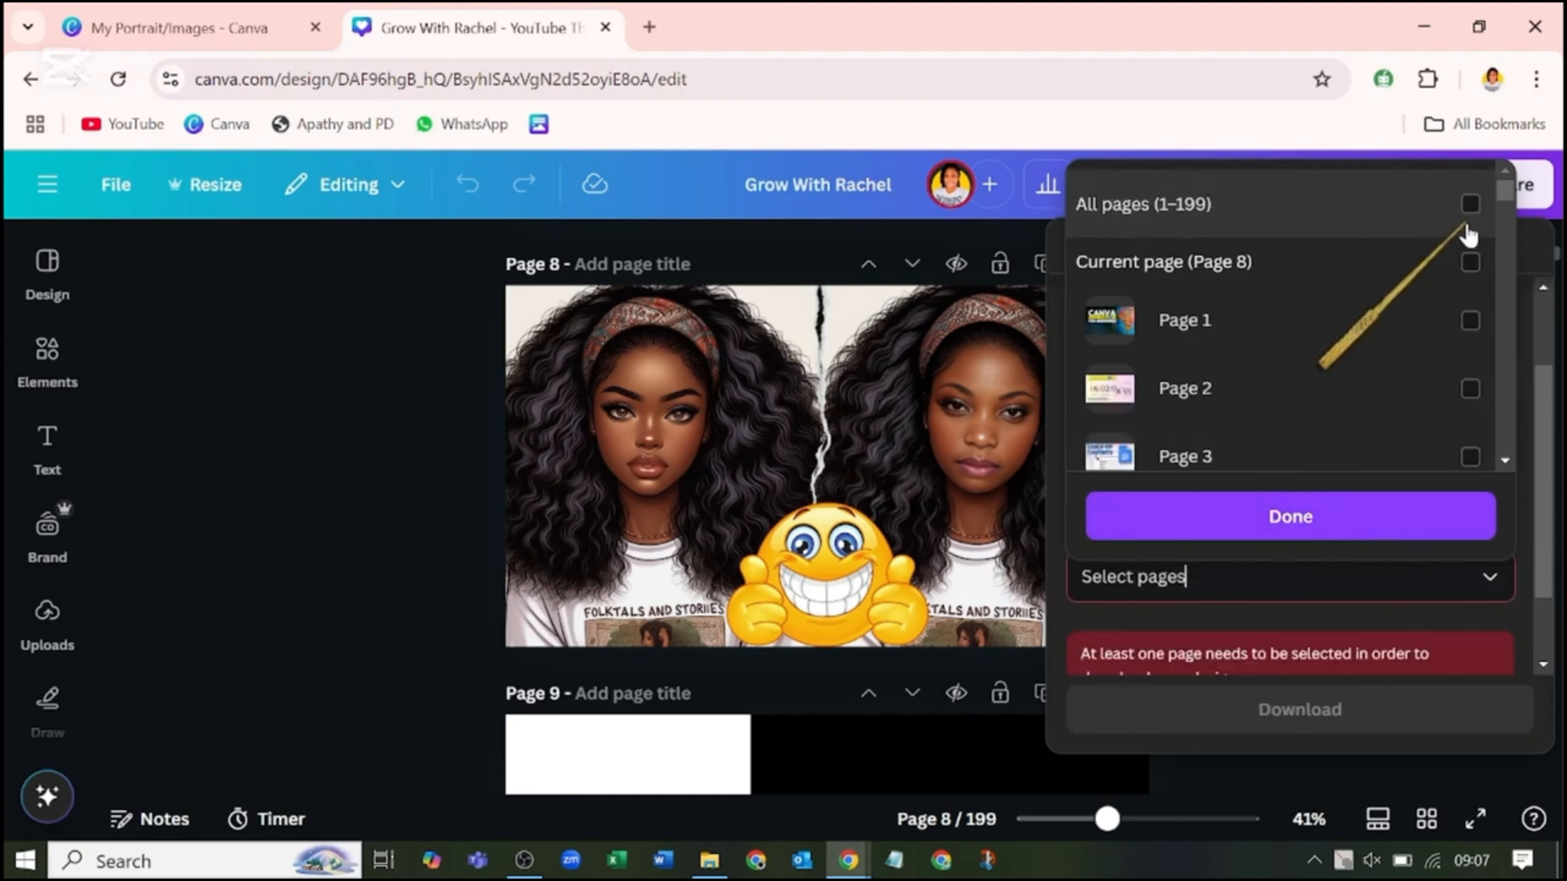
click(1470, 264)
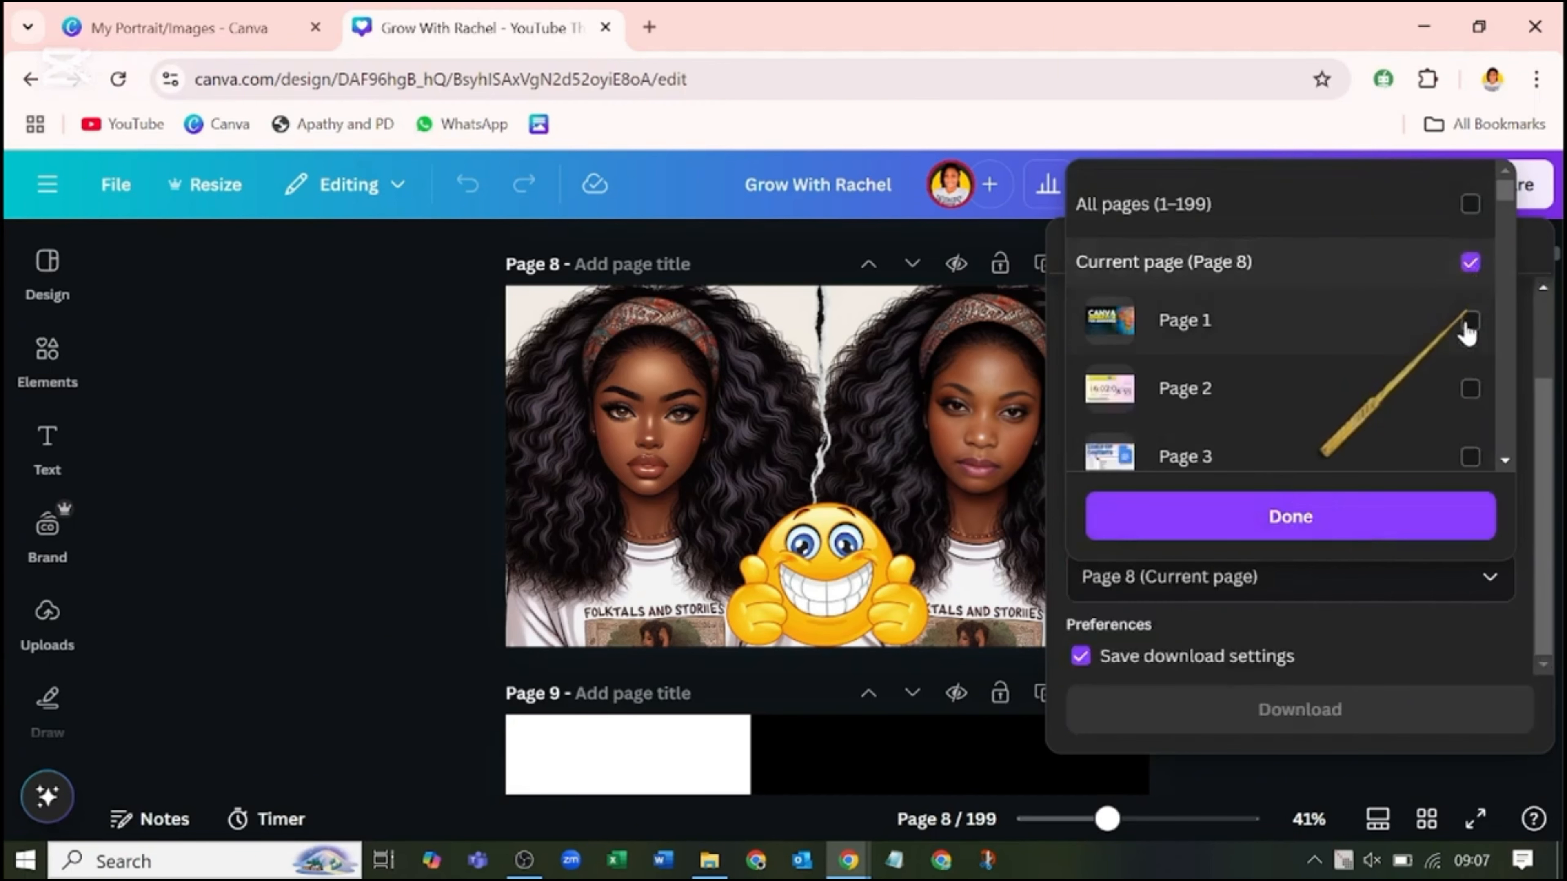
click(1364, 528)
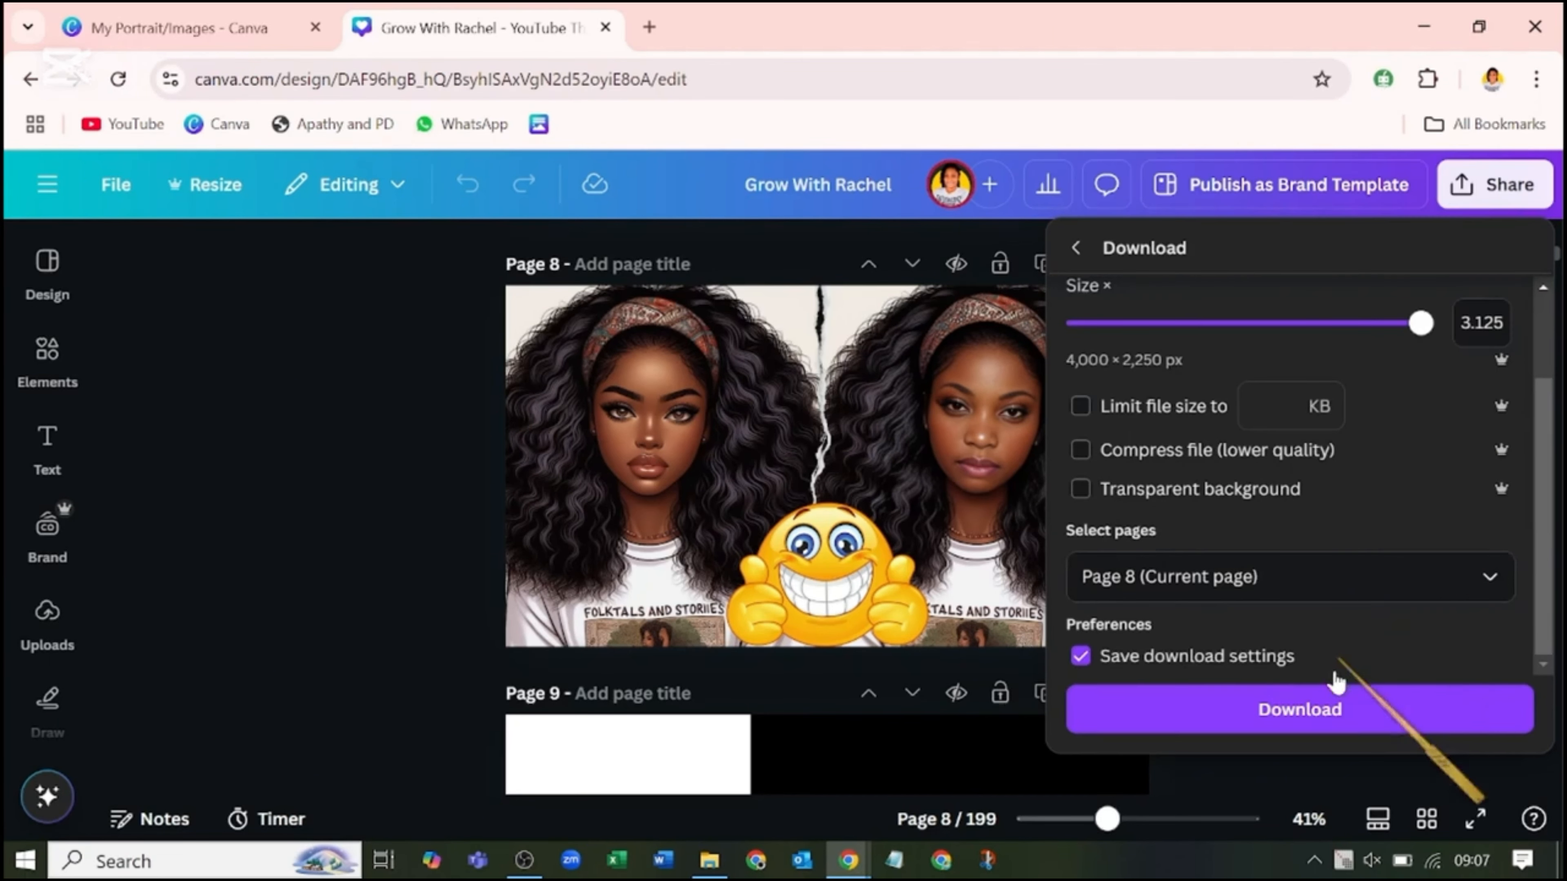
click(1326, 706)
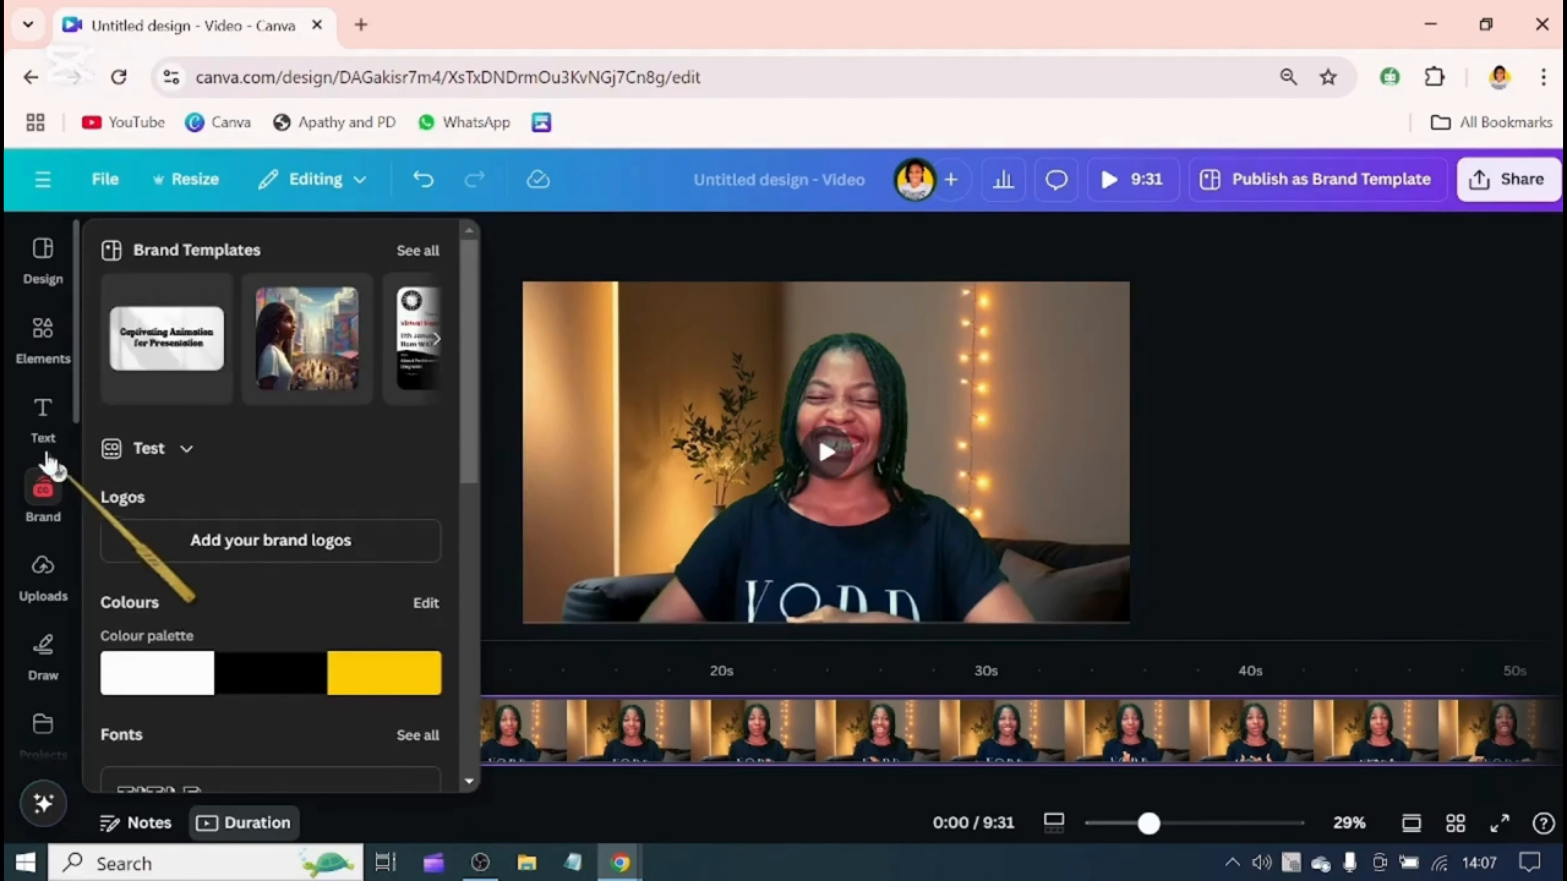
Step: In the untitled talking-head video design, generate automatic captions for all videos with audio
click(45, 425)
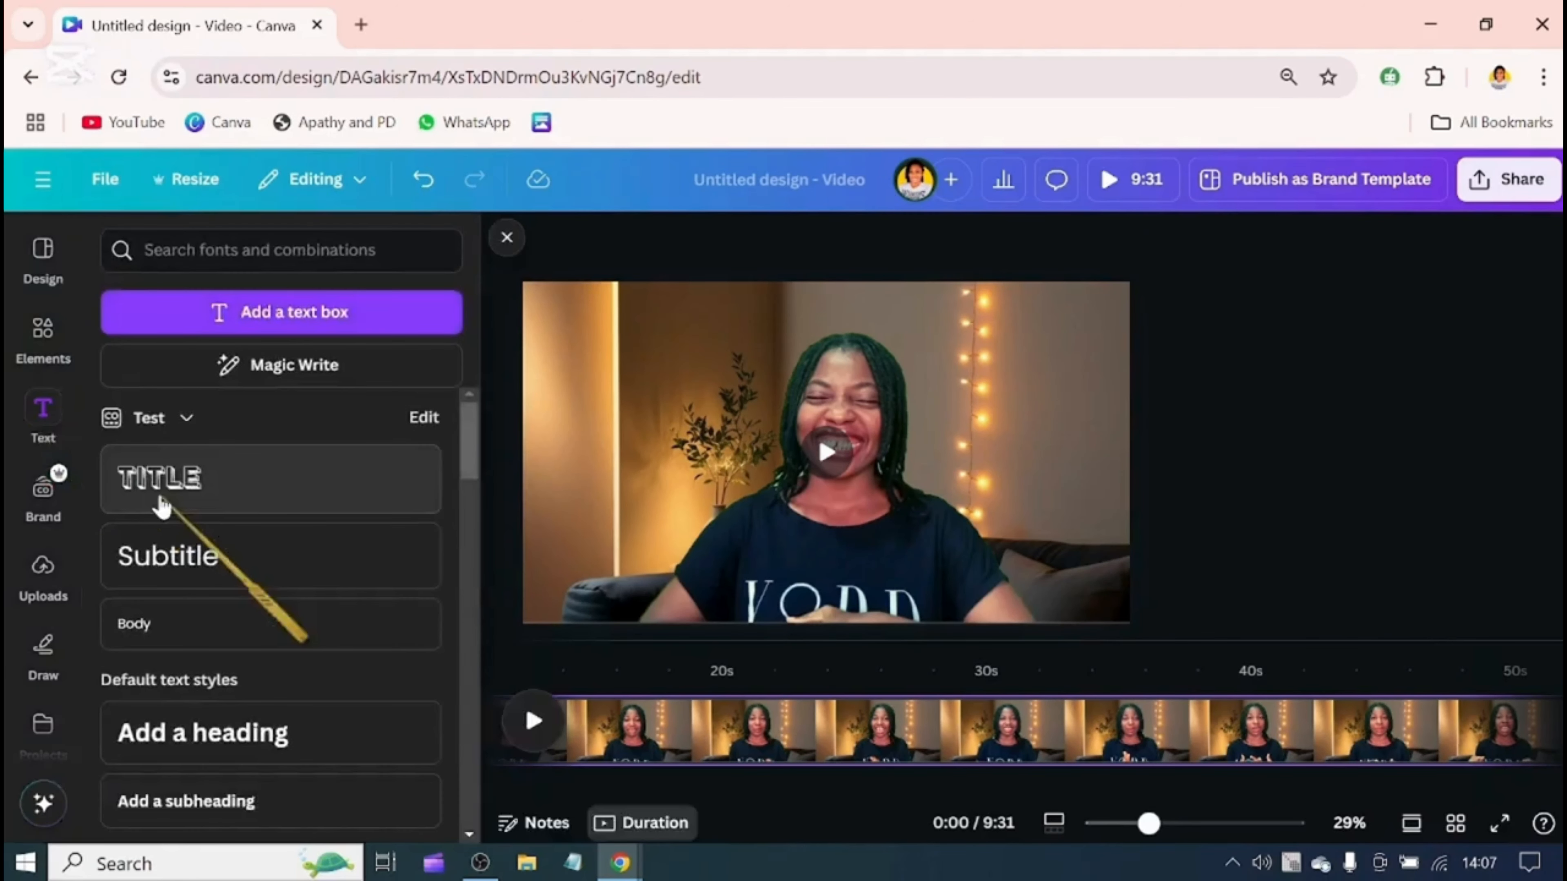
scroll(160, 503, down, 5)
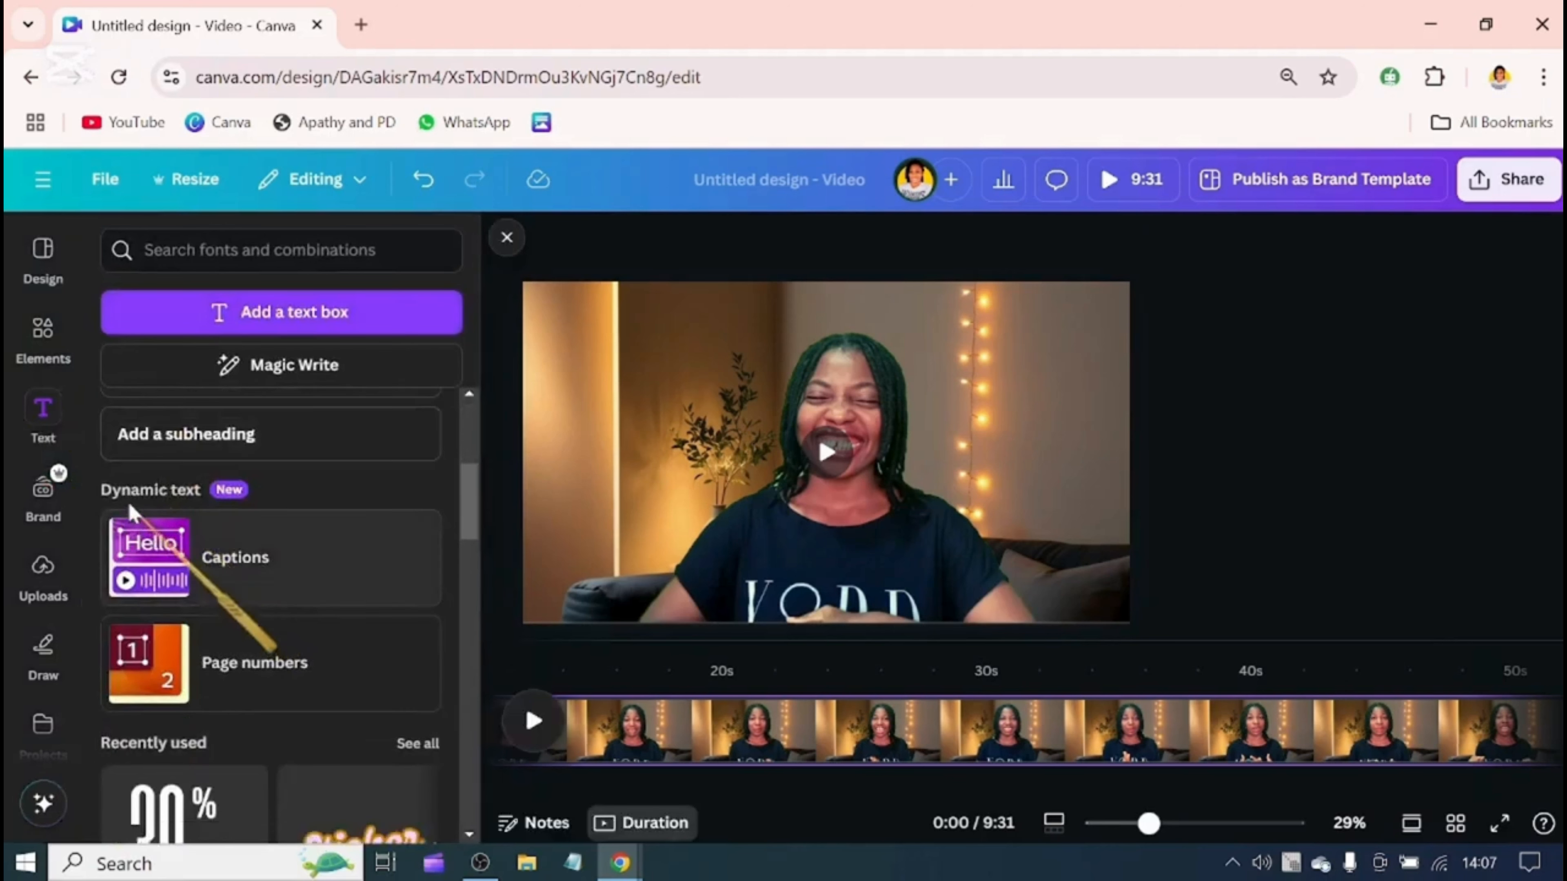
click(182, 545)
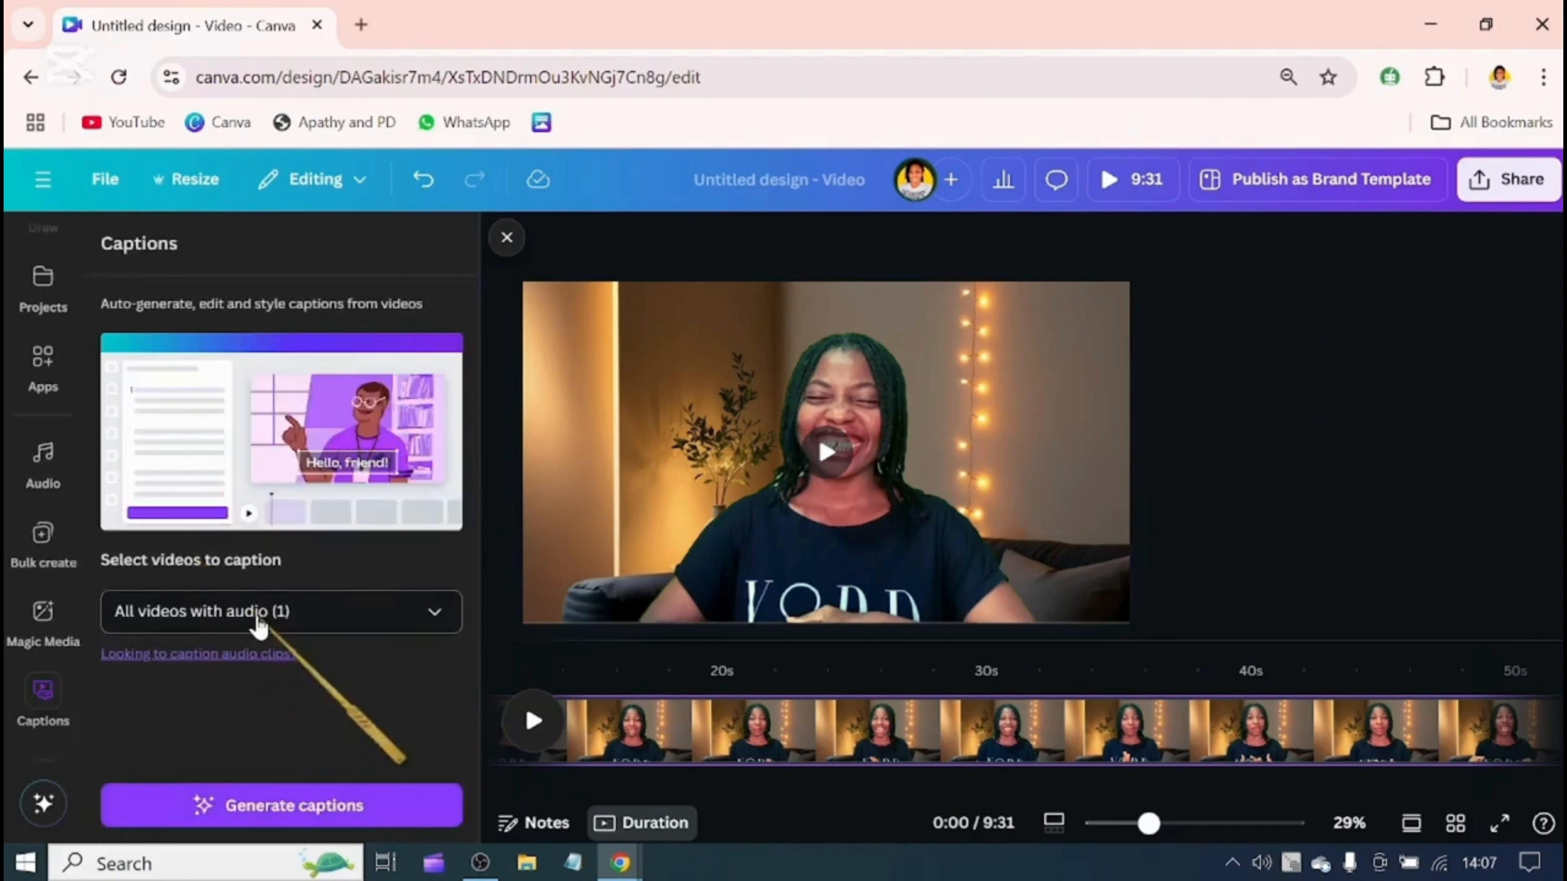
click(183, 814)
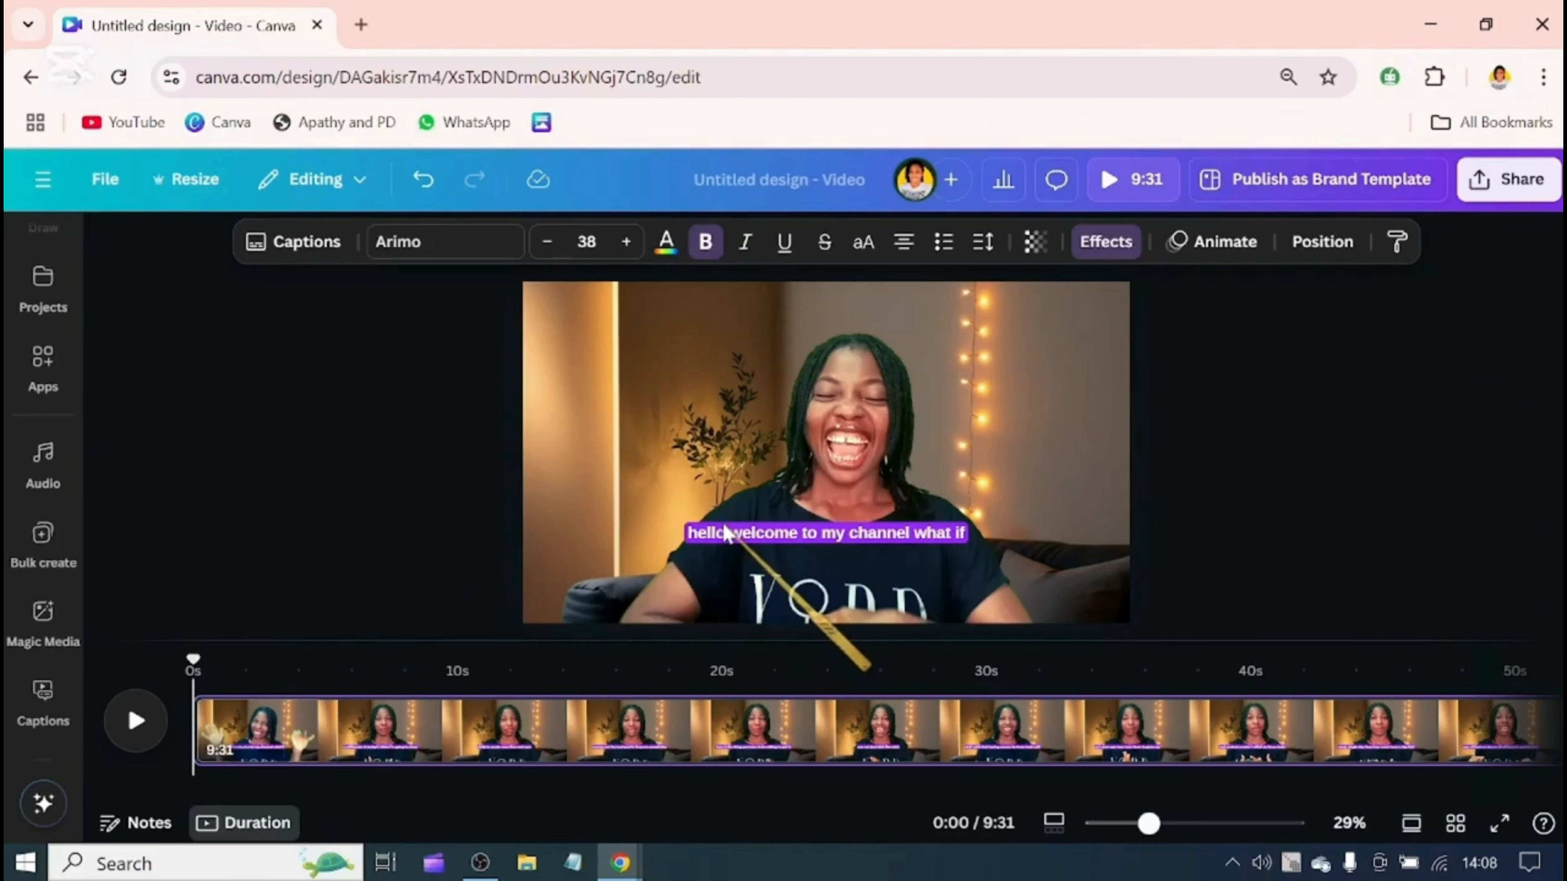
Step: Recolour the generated captions with the brand colour palette, shuffling it until their background is black
click(723, 537)
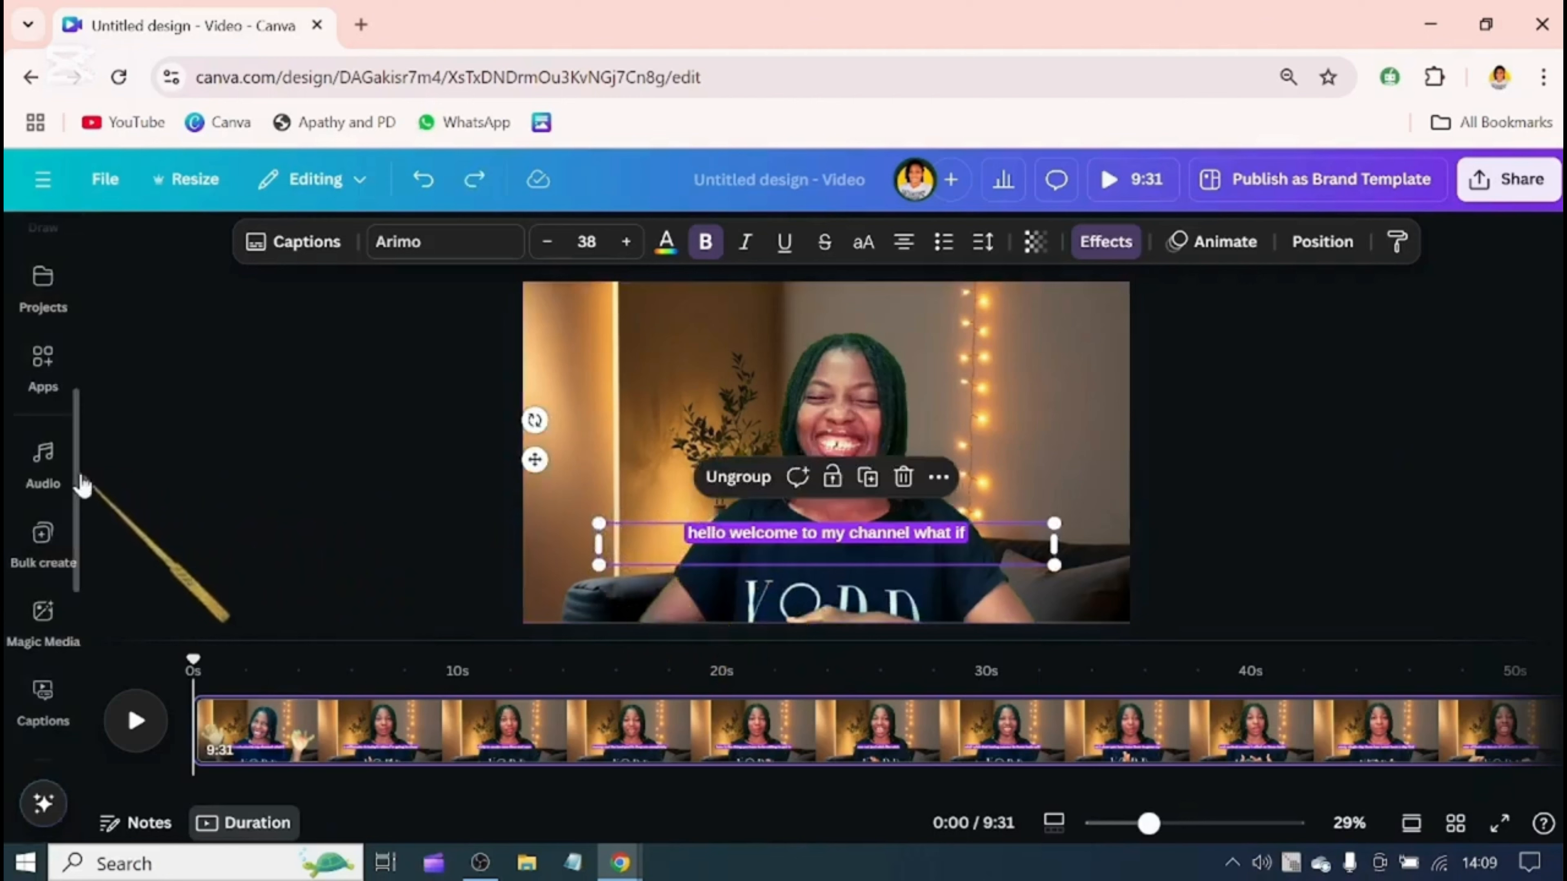
scroll(62, 485, up, 5)
click(43, 487)
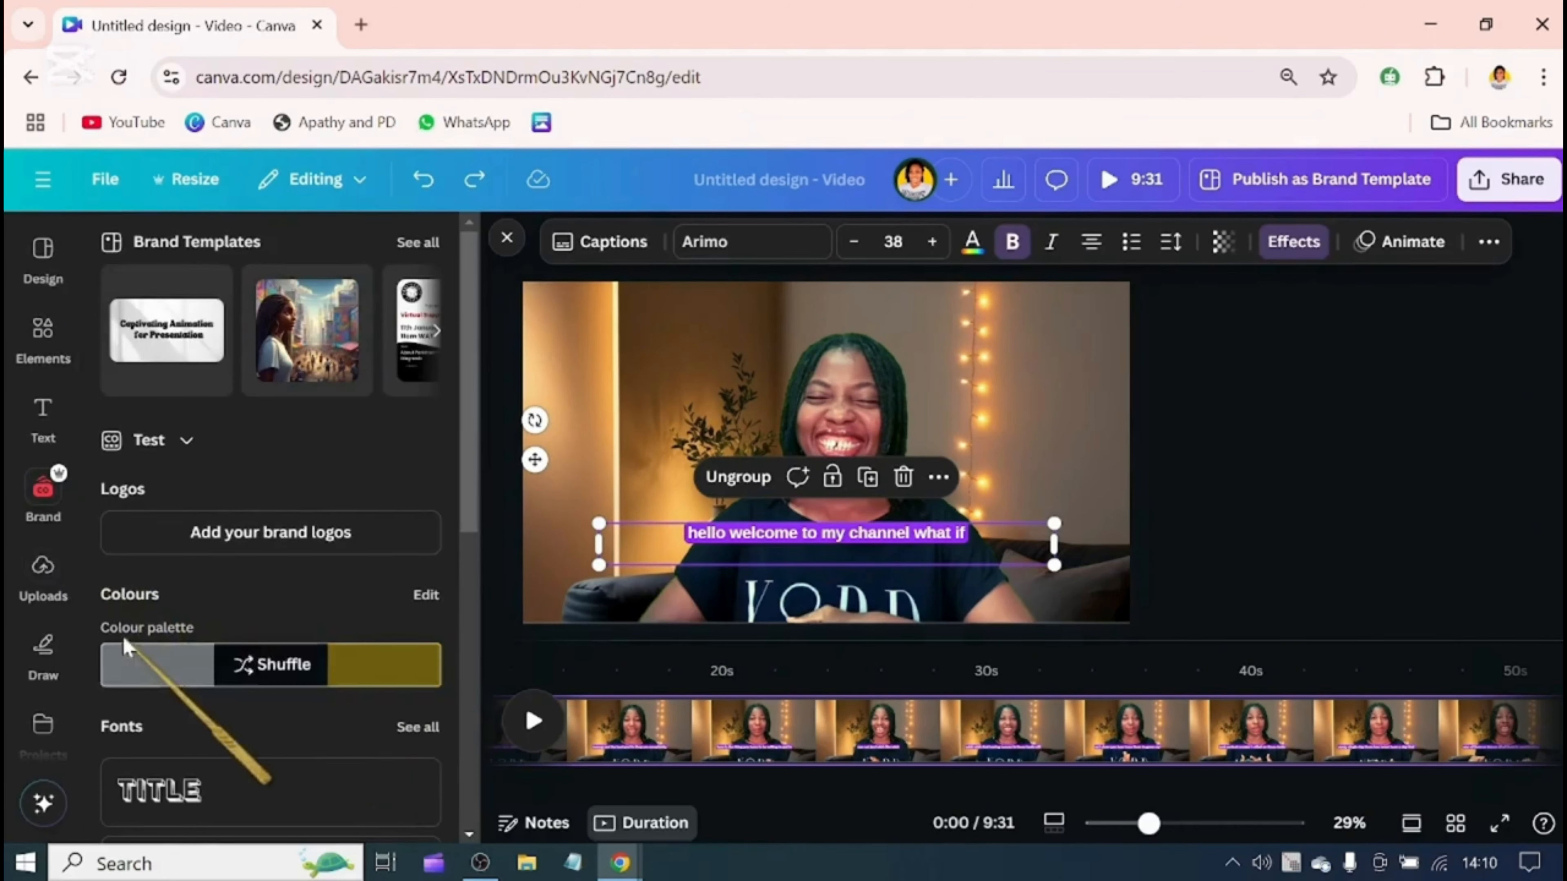
click(242, 662)
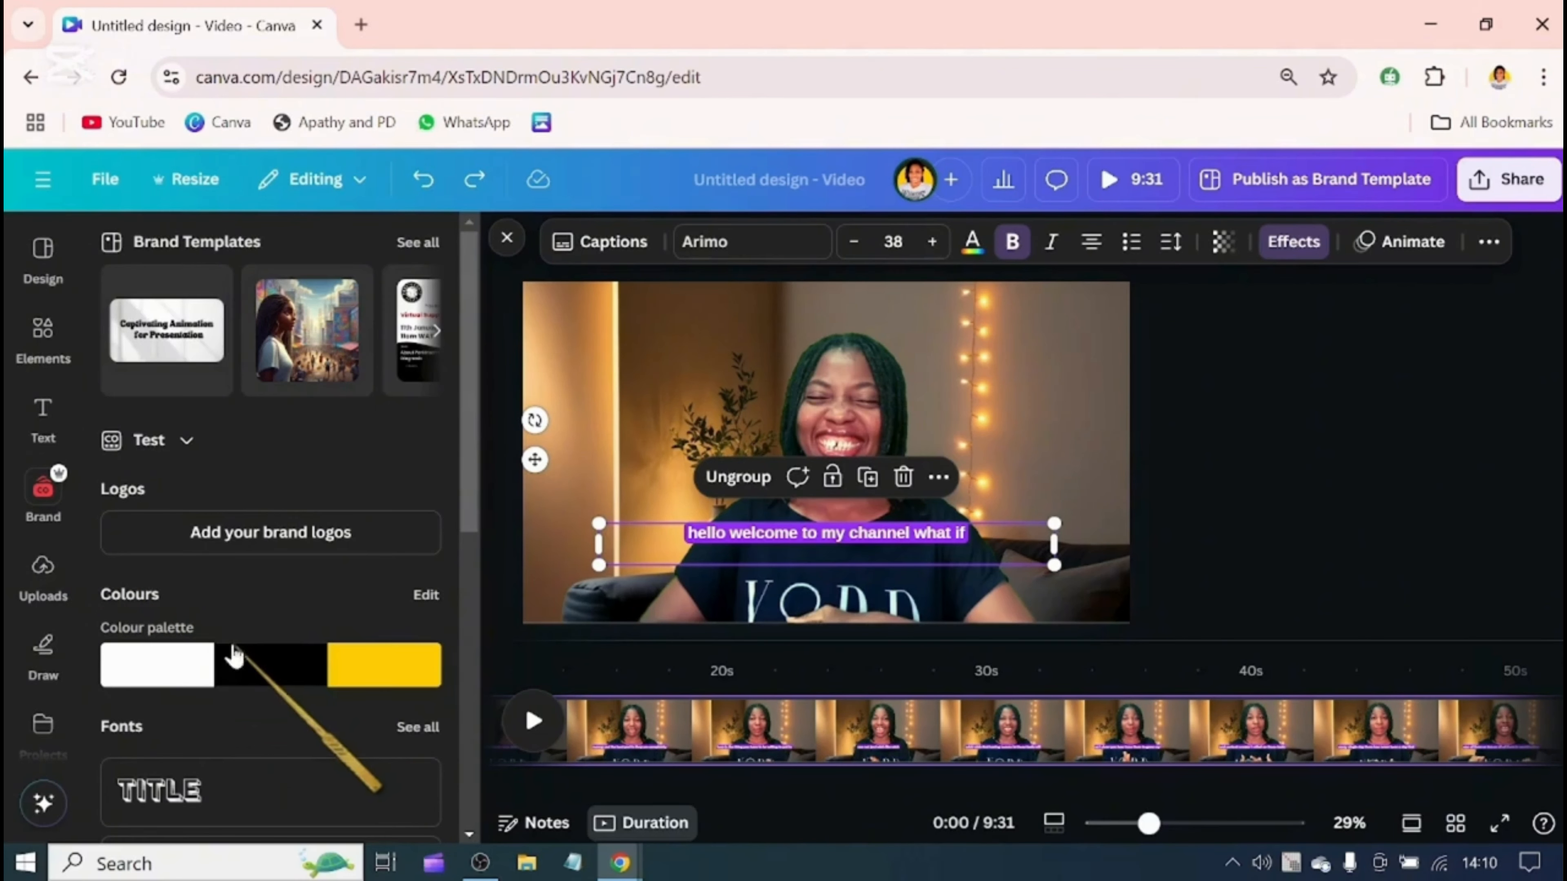
mouse_move(234, 658)
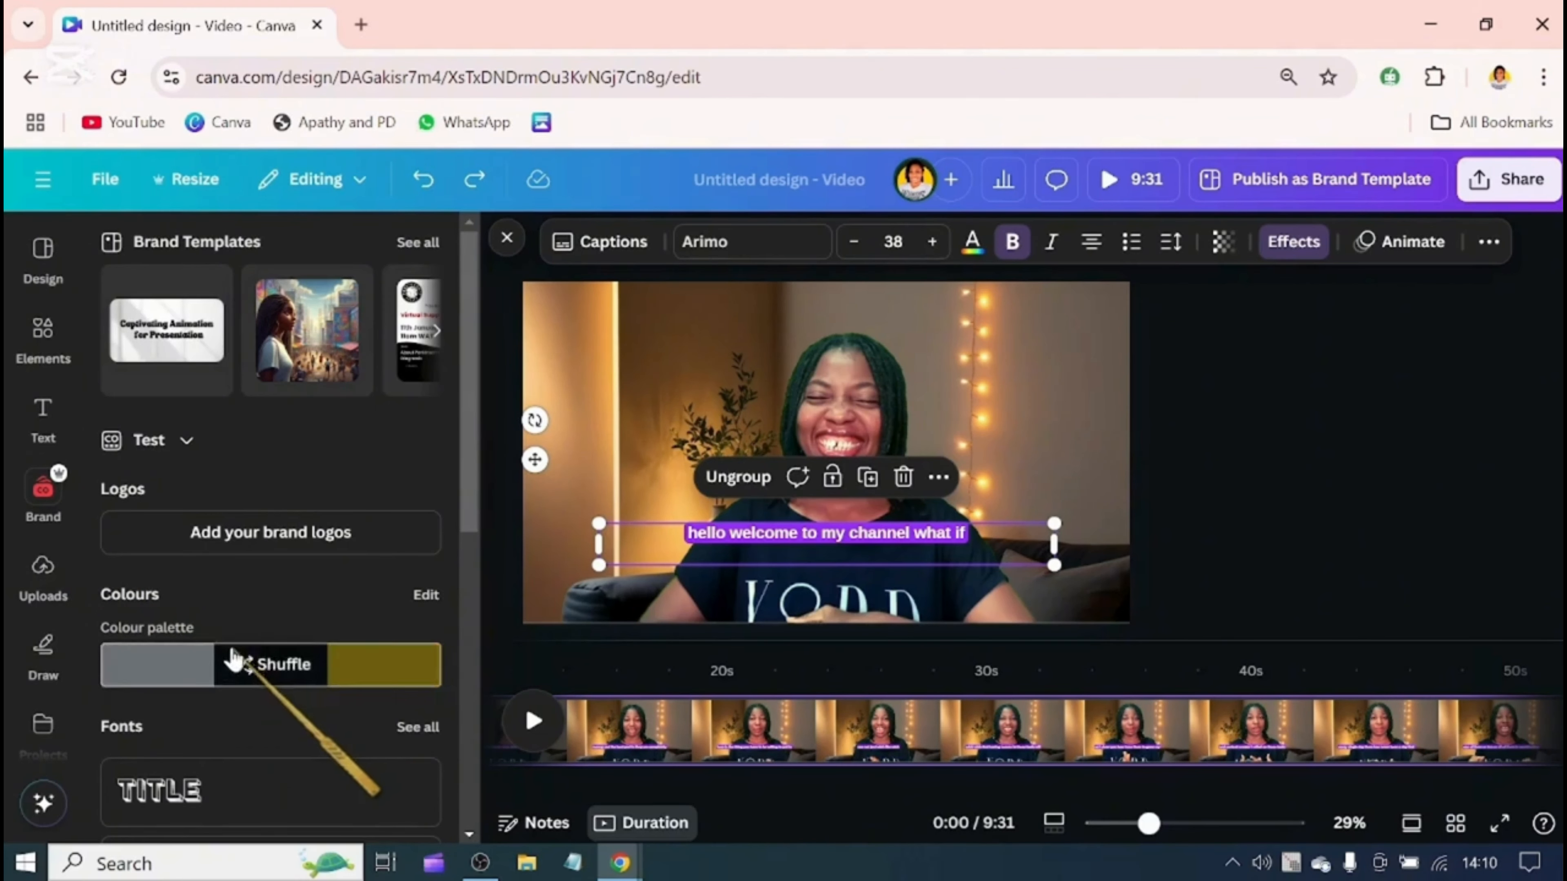
click(237, 664)
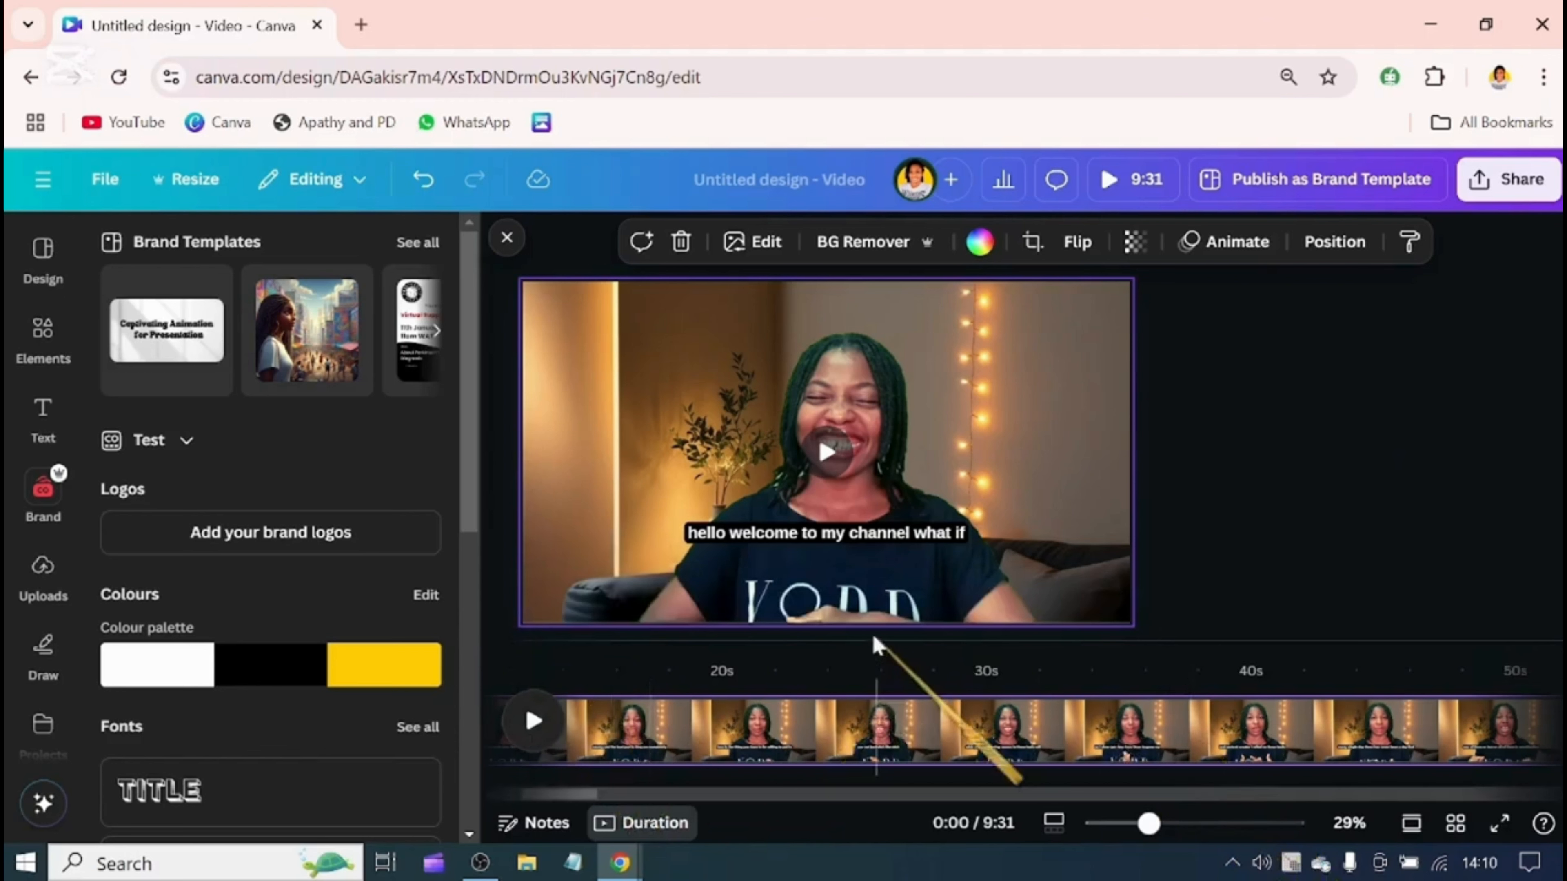
Step: Move the captions down near the bottom edge of the video and widen their box to most of the frame's width
drag(857, 547, 842, 593)
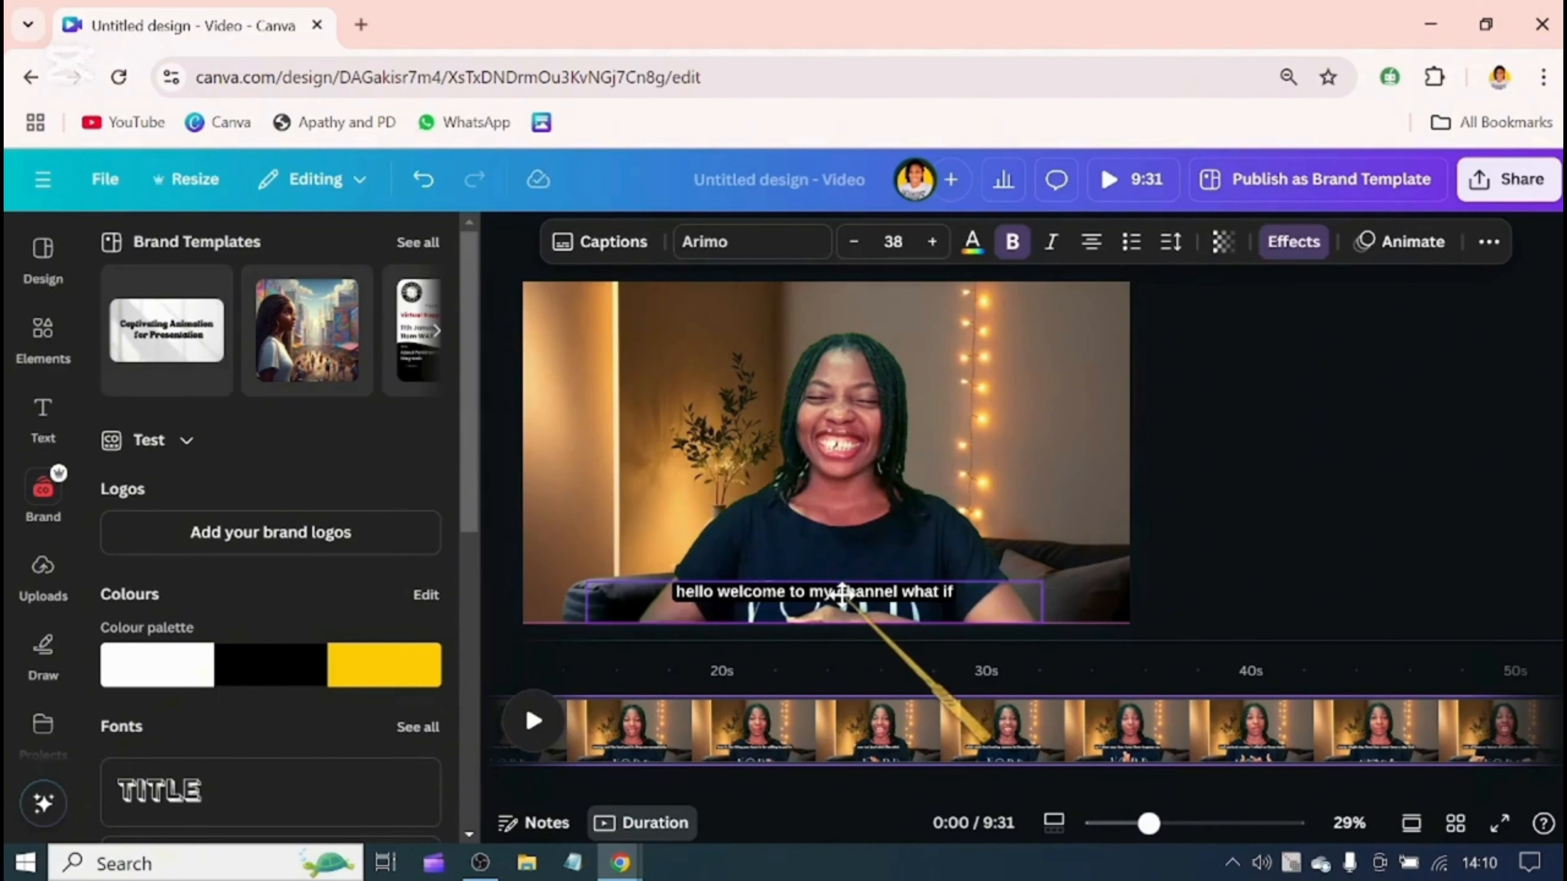
drag(1042, 600, 1111, 593)
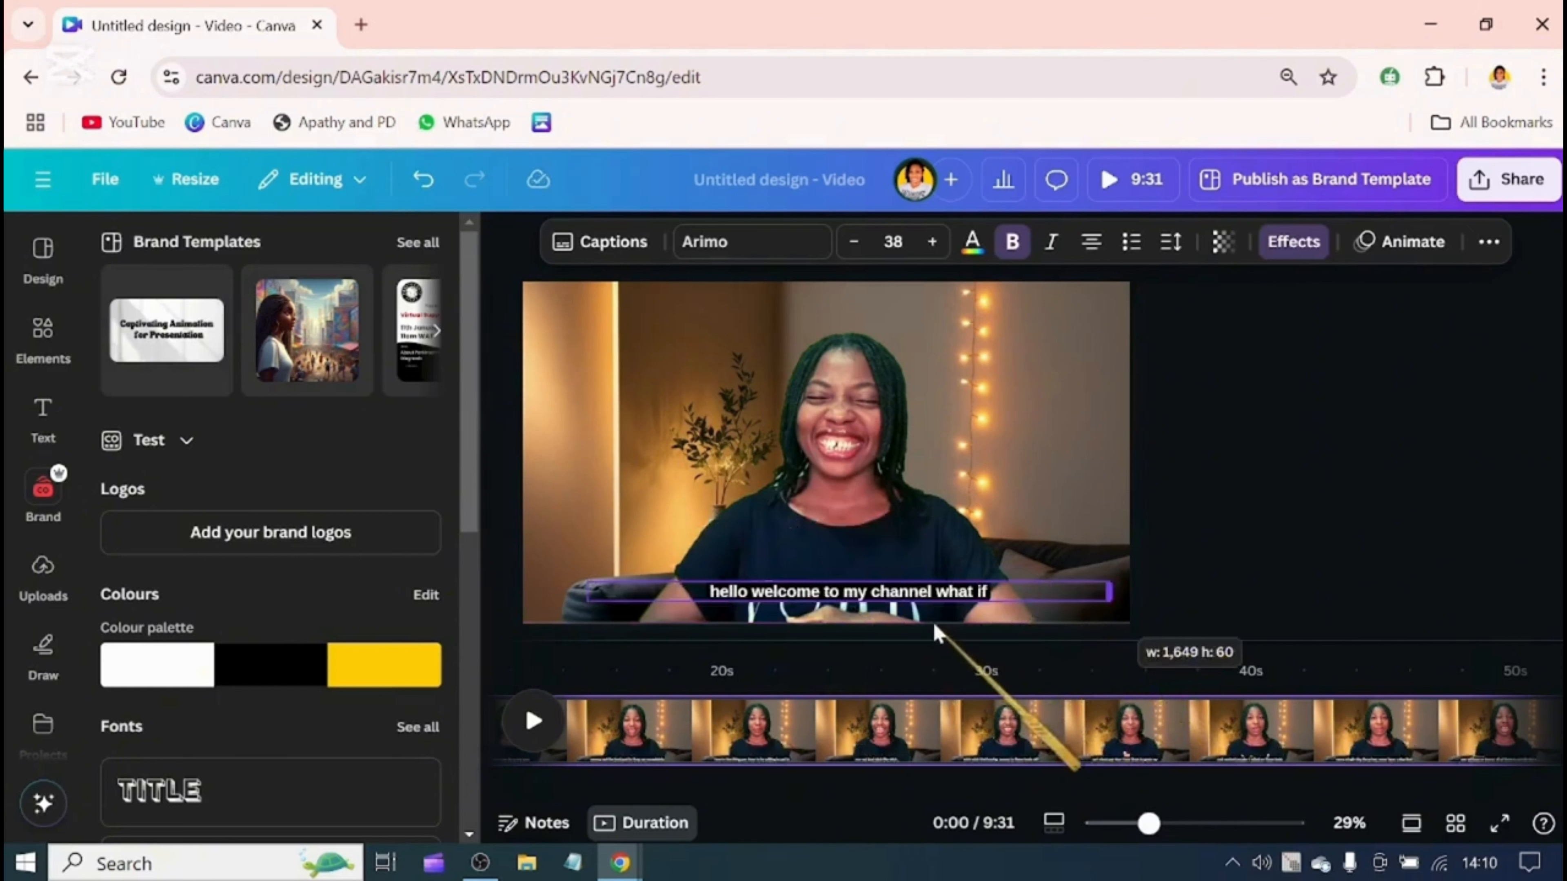
click(937, 594)
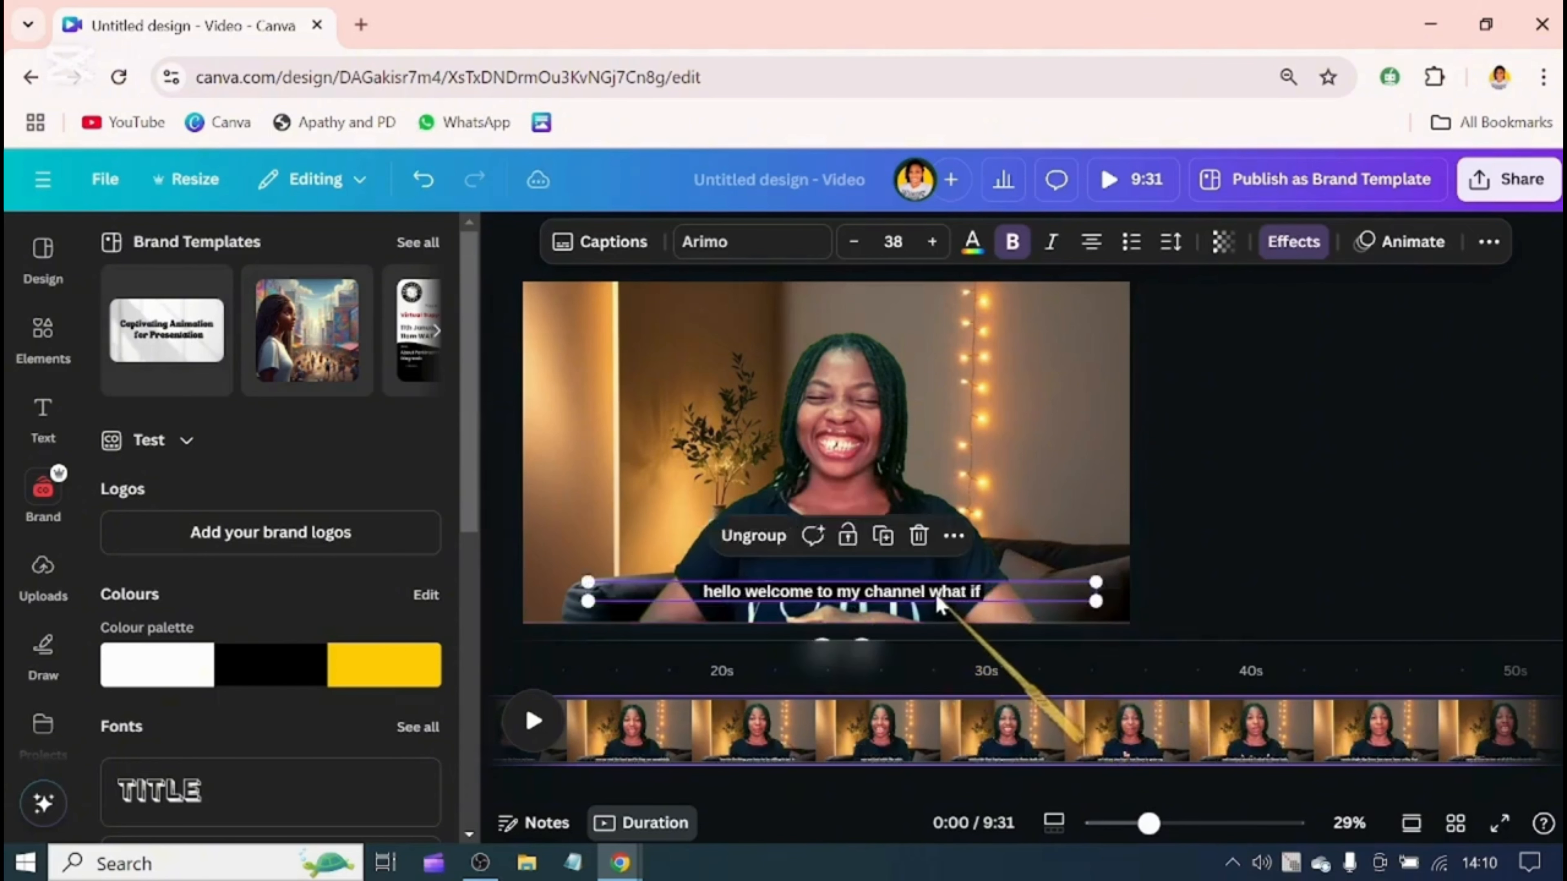
drag(935, 602, 904, 618)
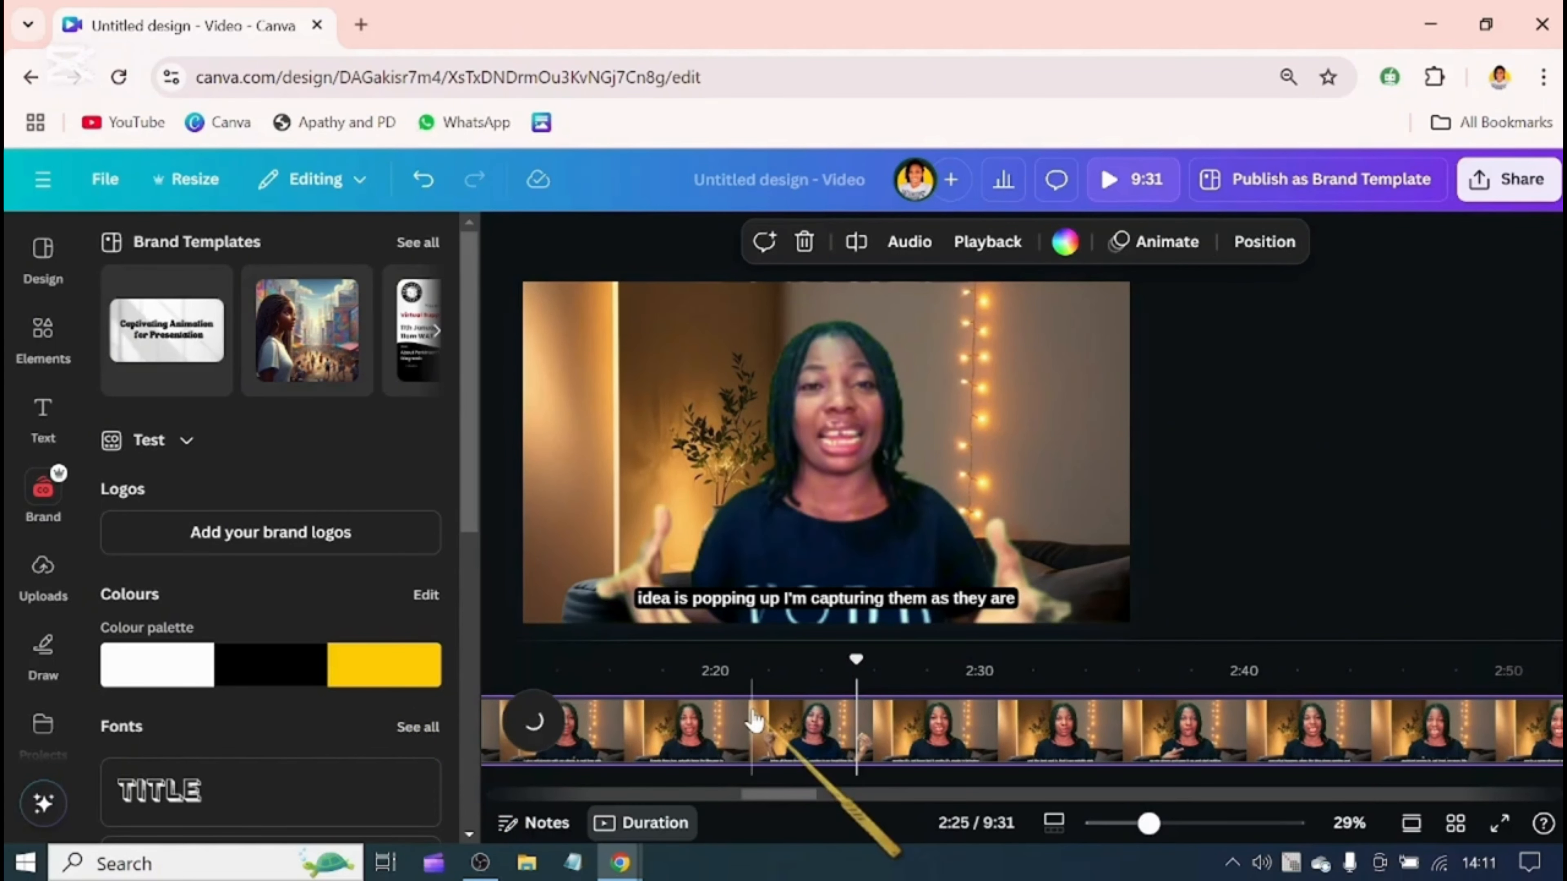
Step: Apply the Lift effect to the captions and raise its intensity
click(776, 608)
click(1086, 242)
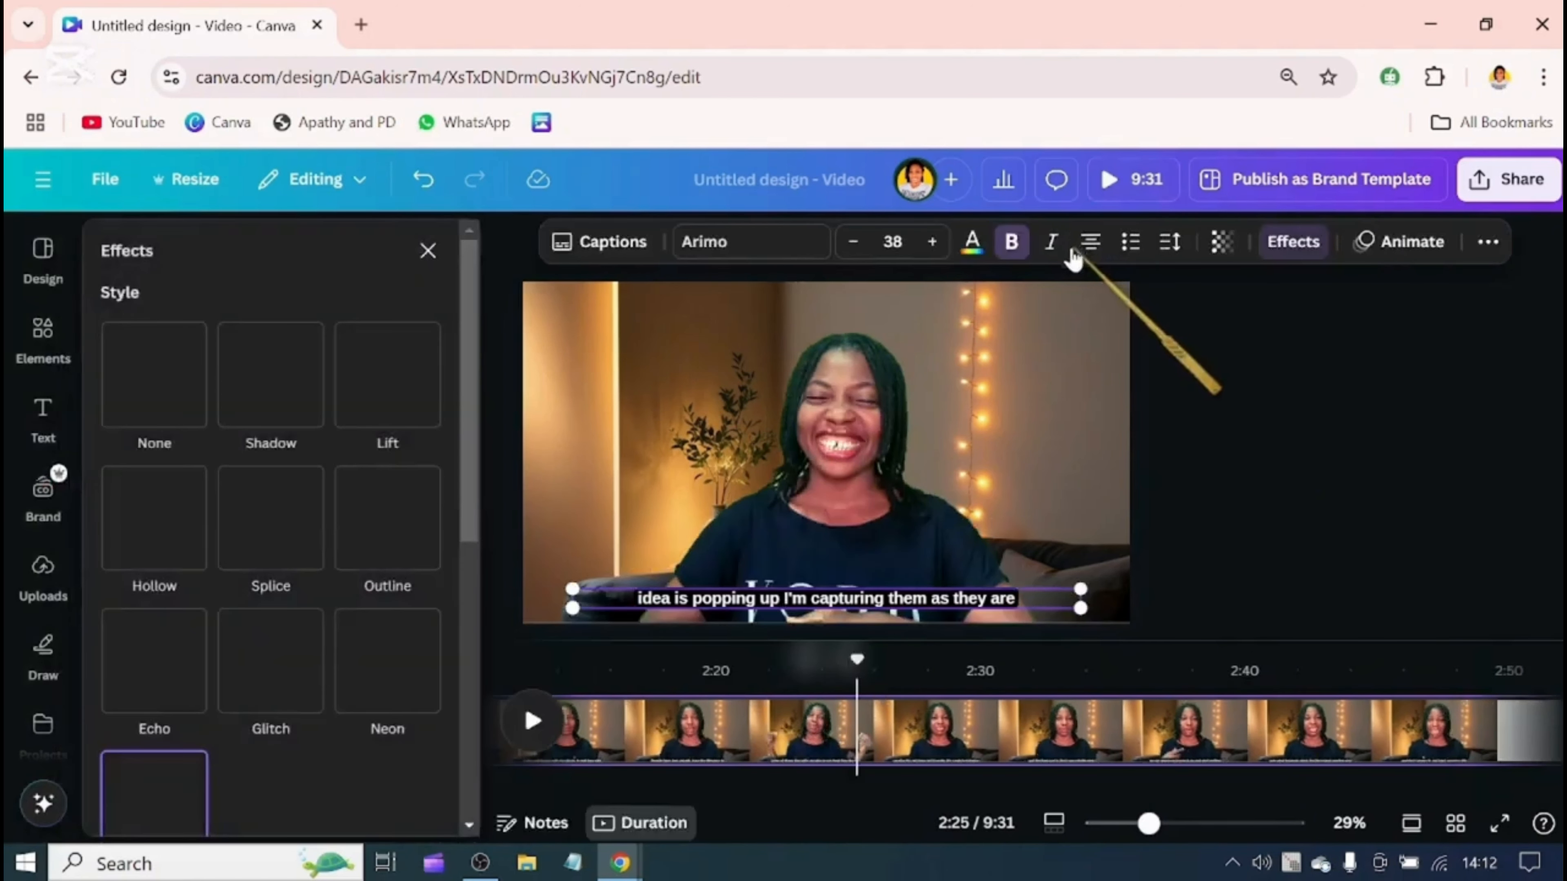
click(402, 423)
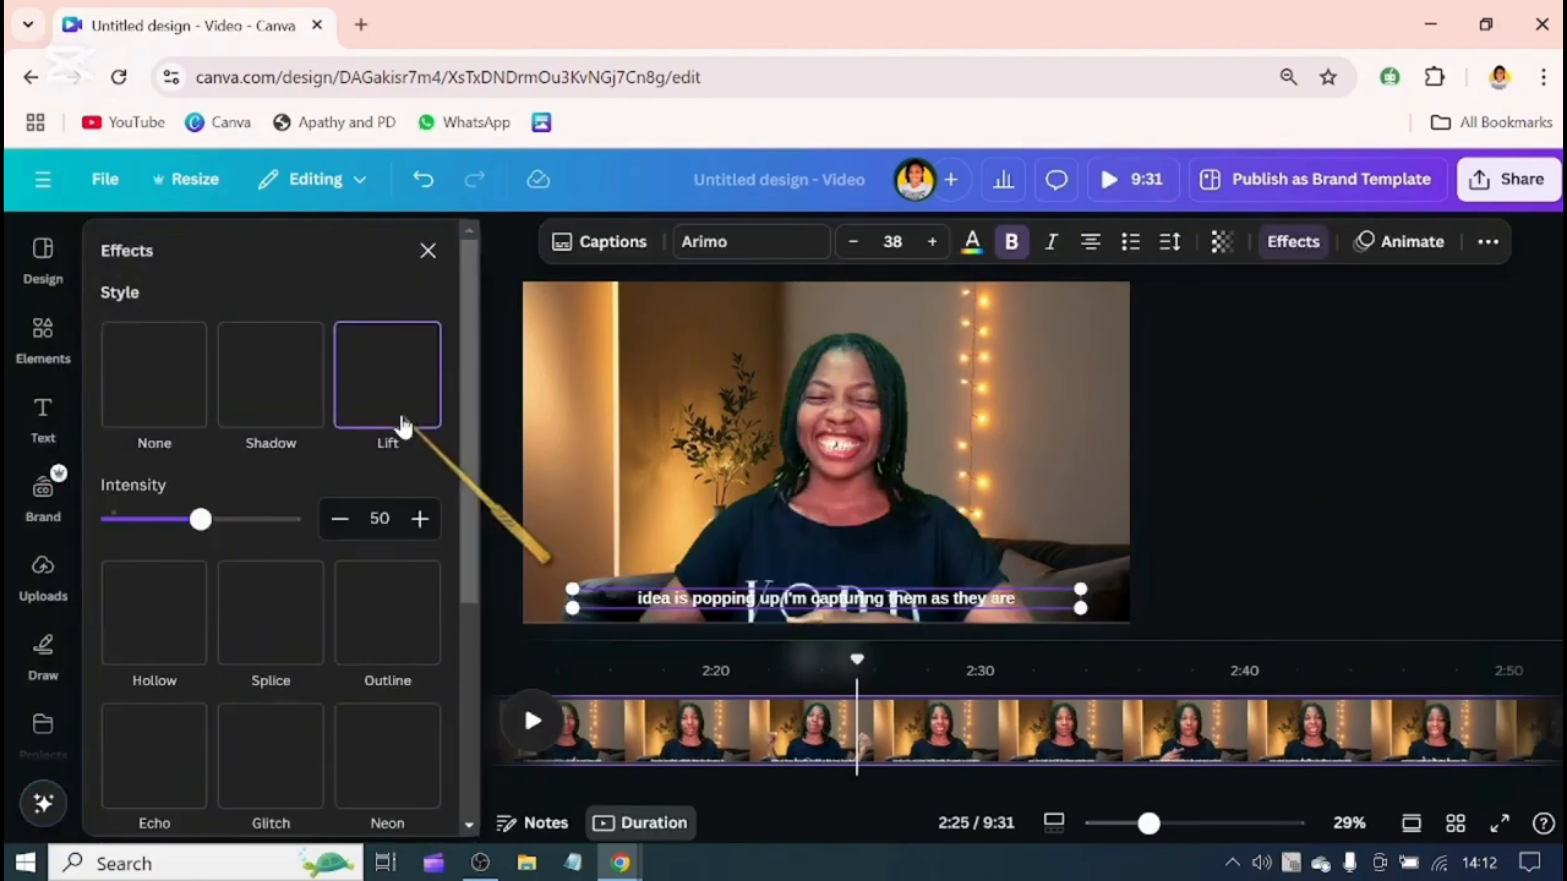
drag(201, 520, 290, 520)
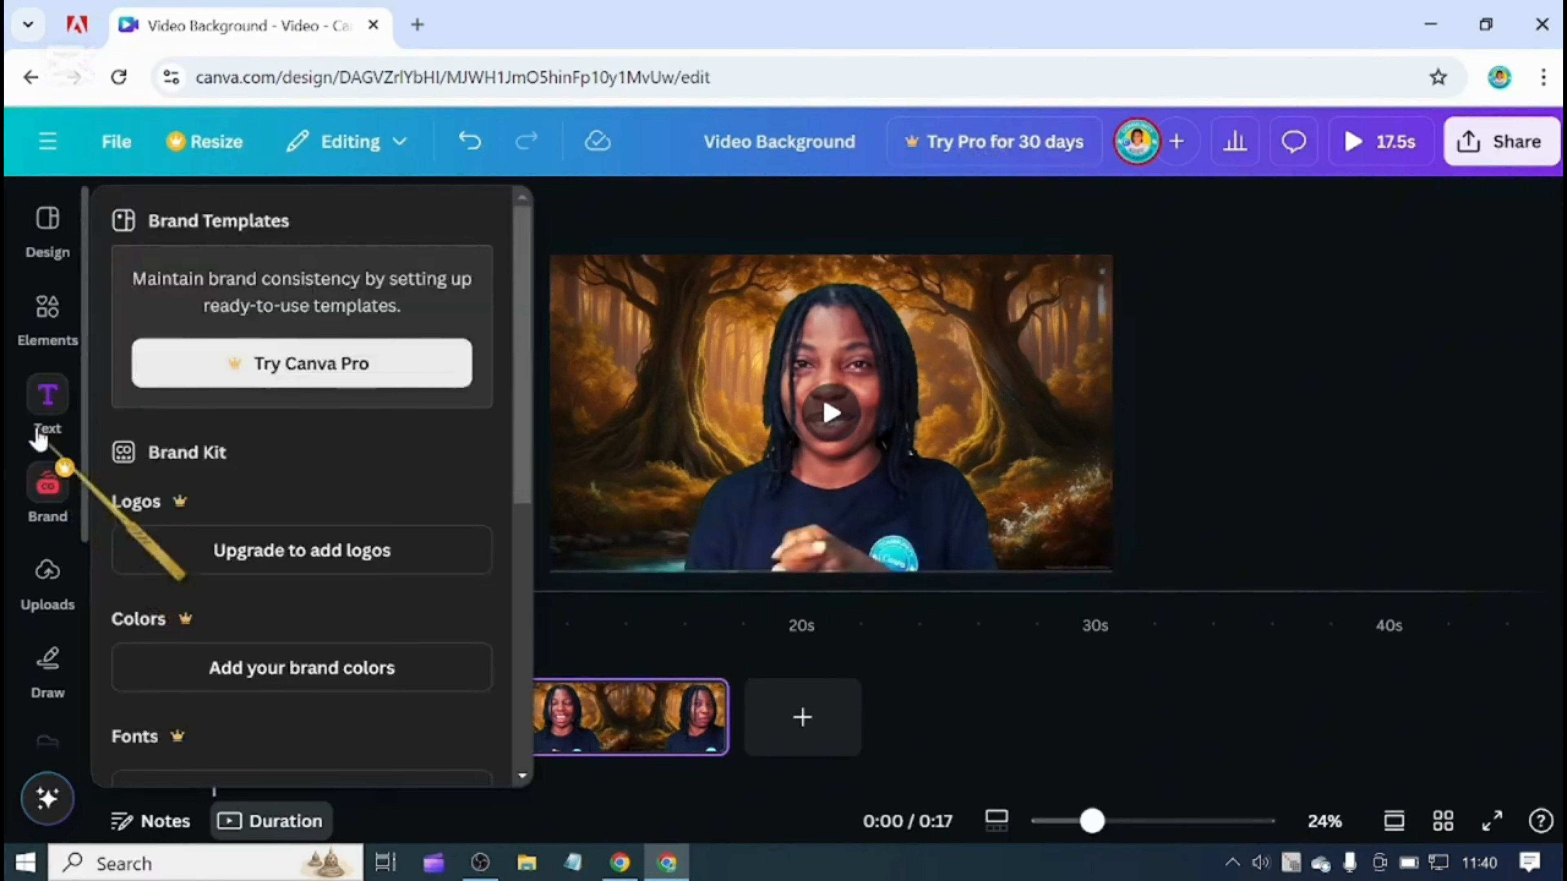
Step: In the Video Background design, generate captions for all videos with audio and move them near the frame's bottom edge
click(46, 400)
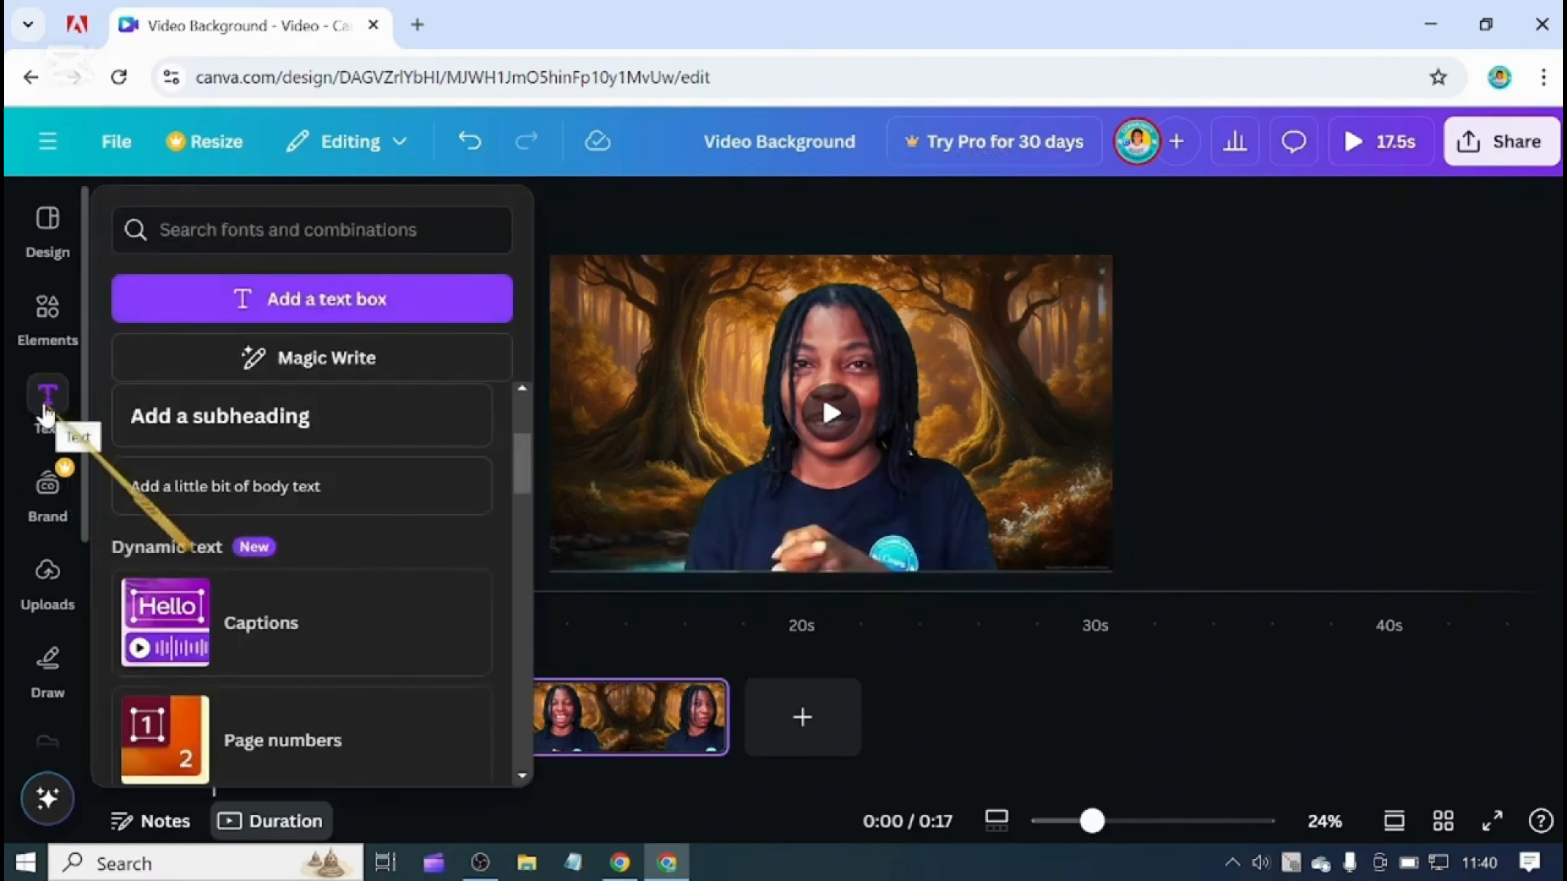
click(46, 404)
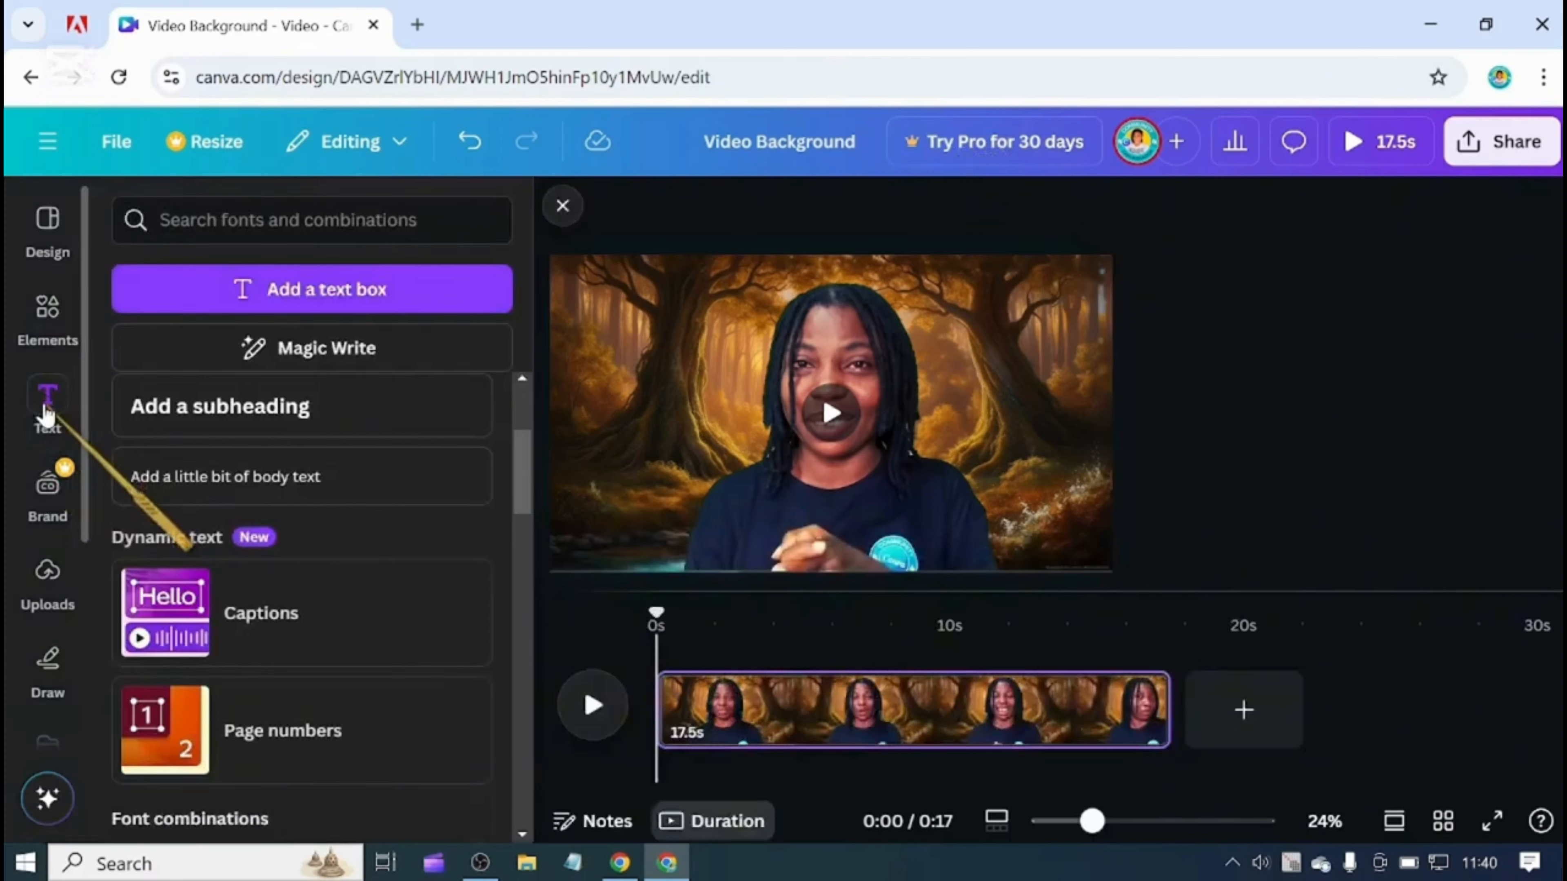
click(200, 608)
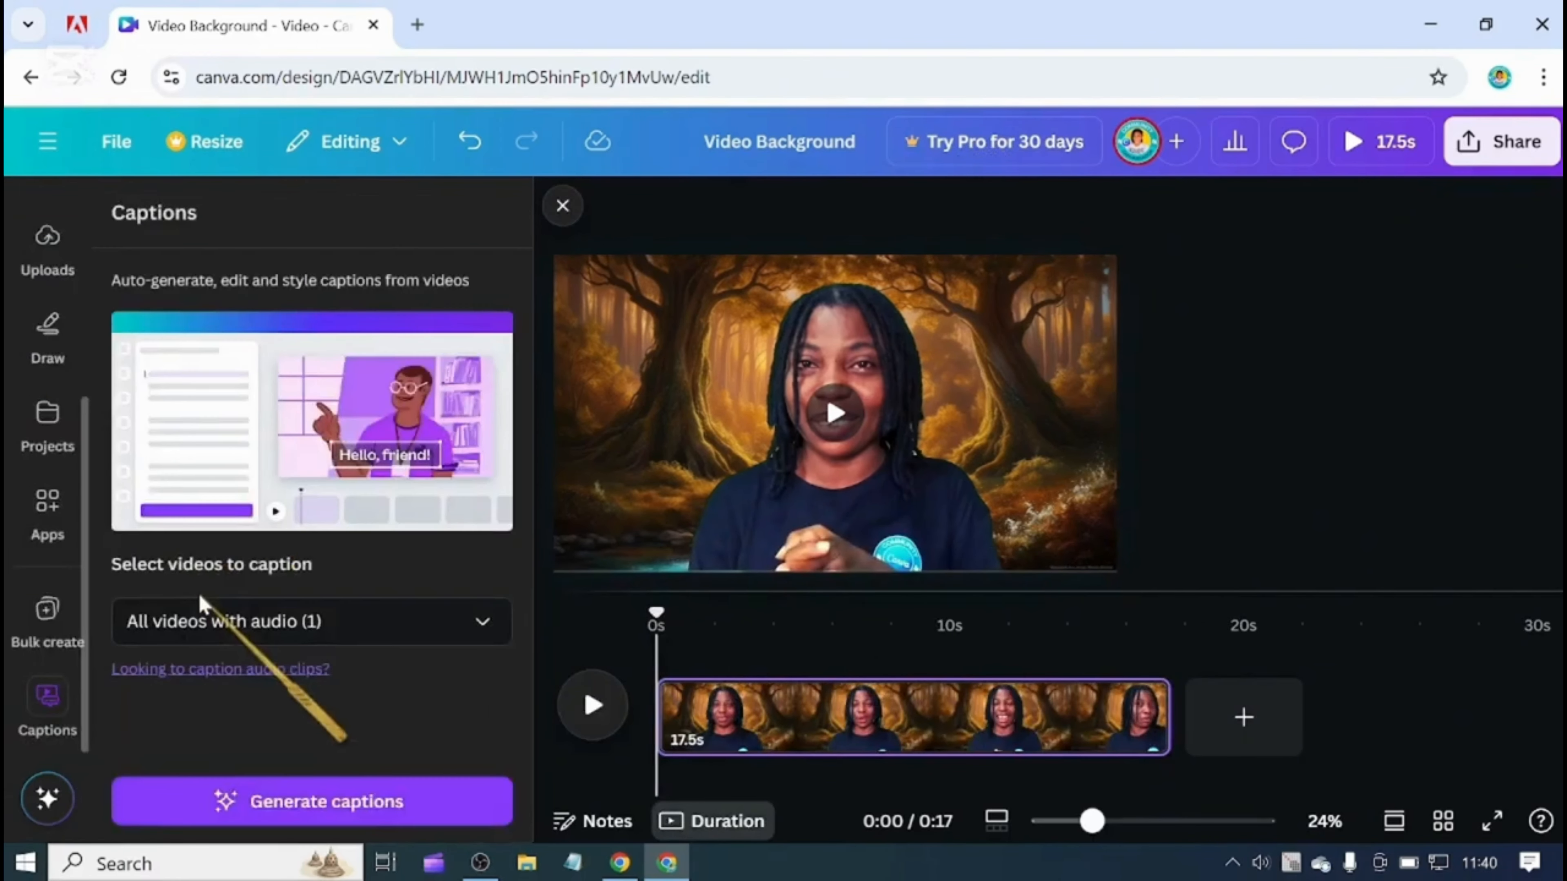
click(300, 806)
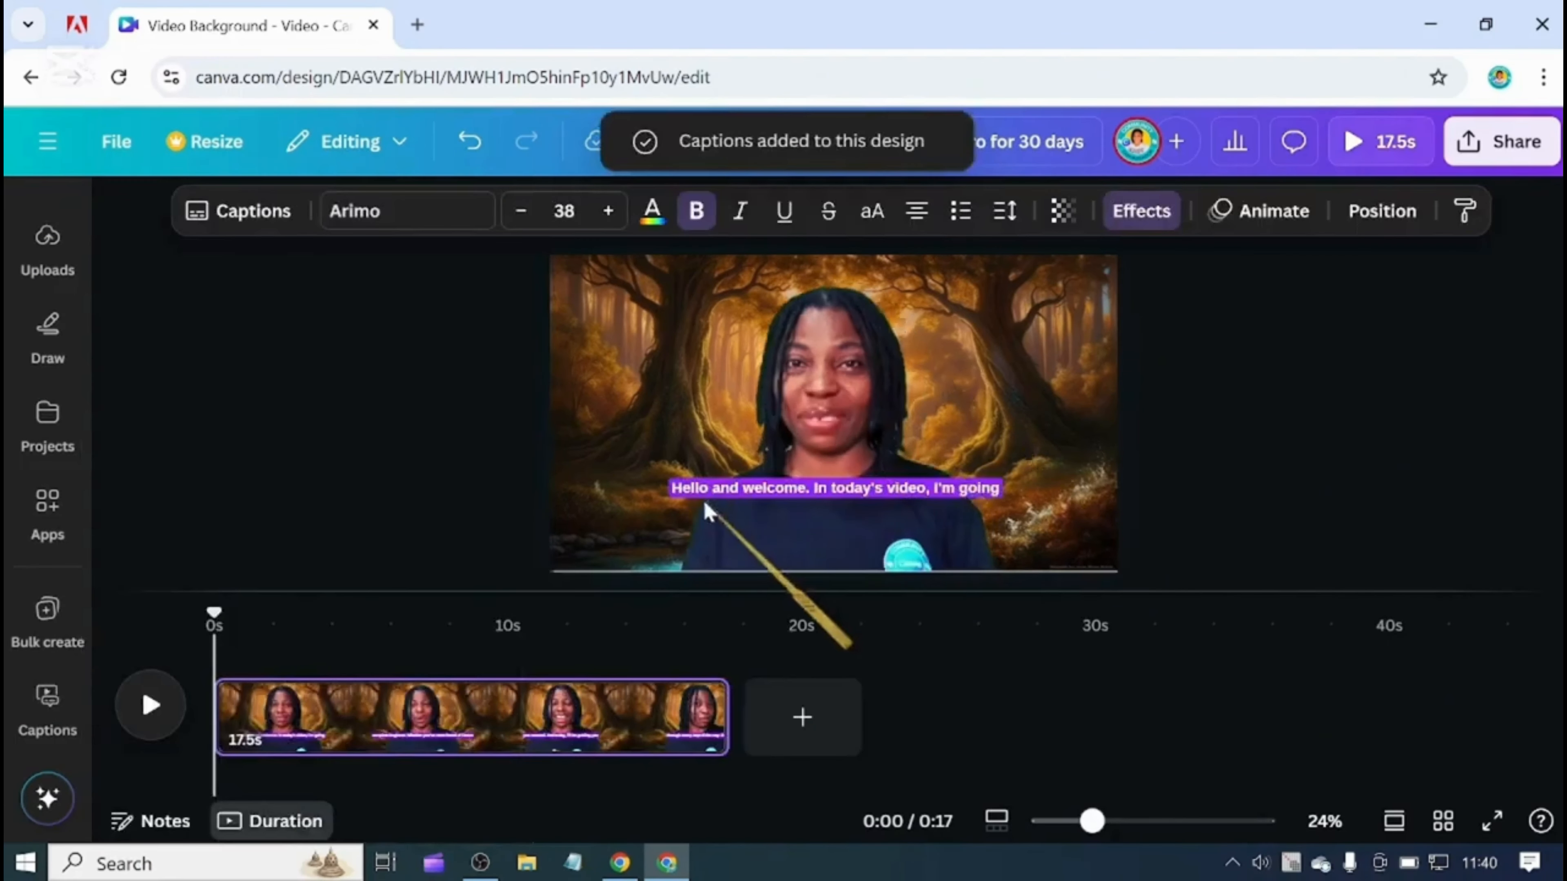
drag(845, 478, 839, 556)
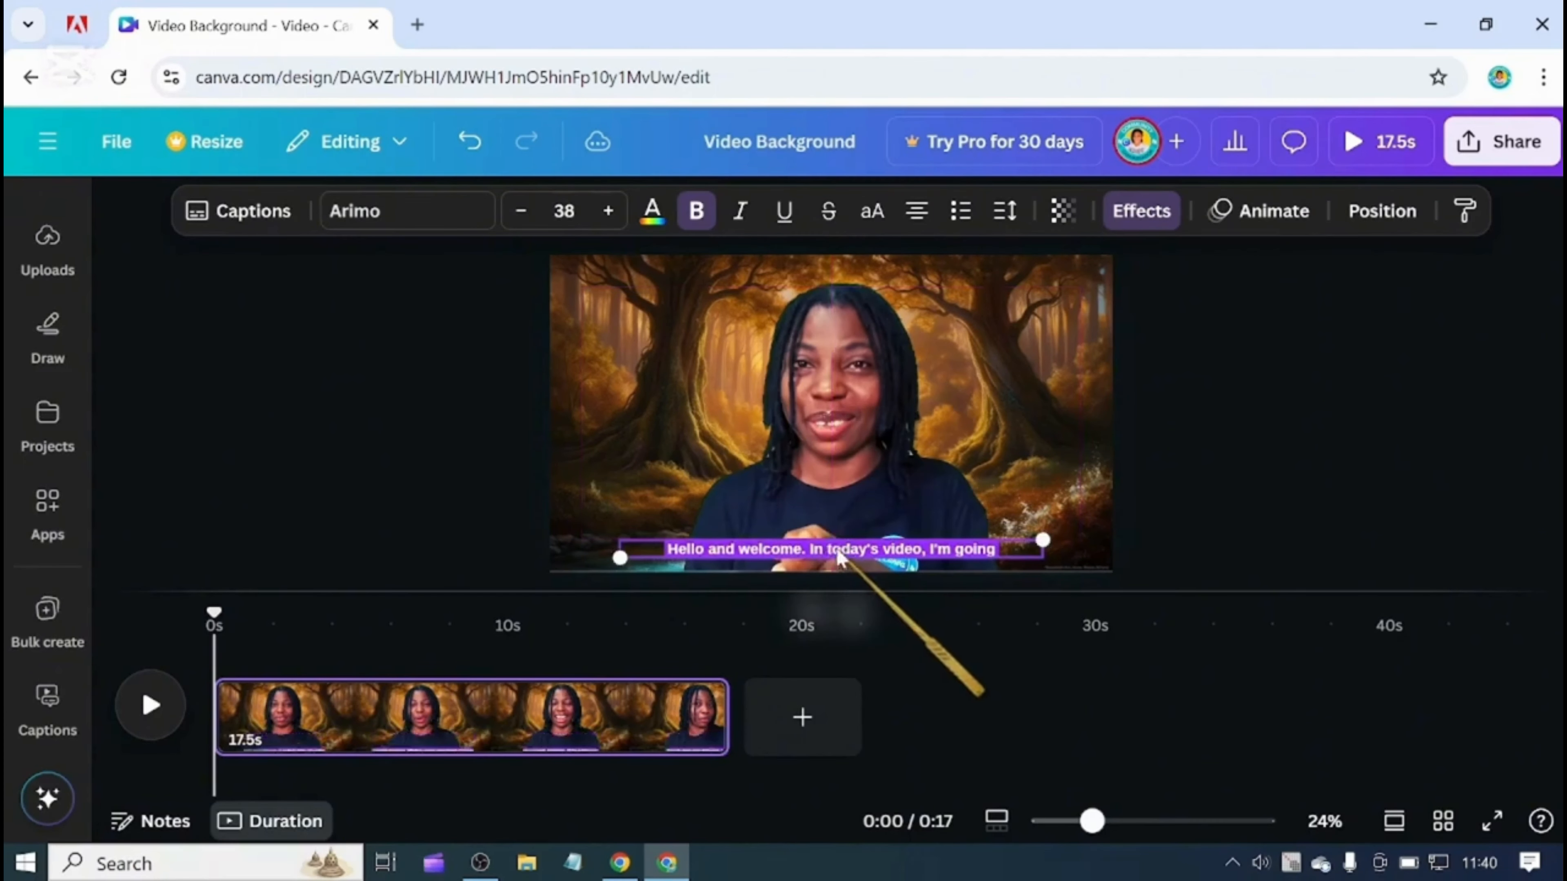
Step: Apply the Background text effect in black to the captions
click(1140, 213)
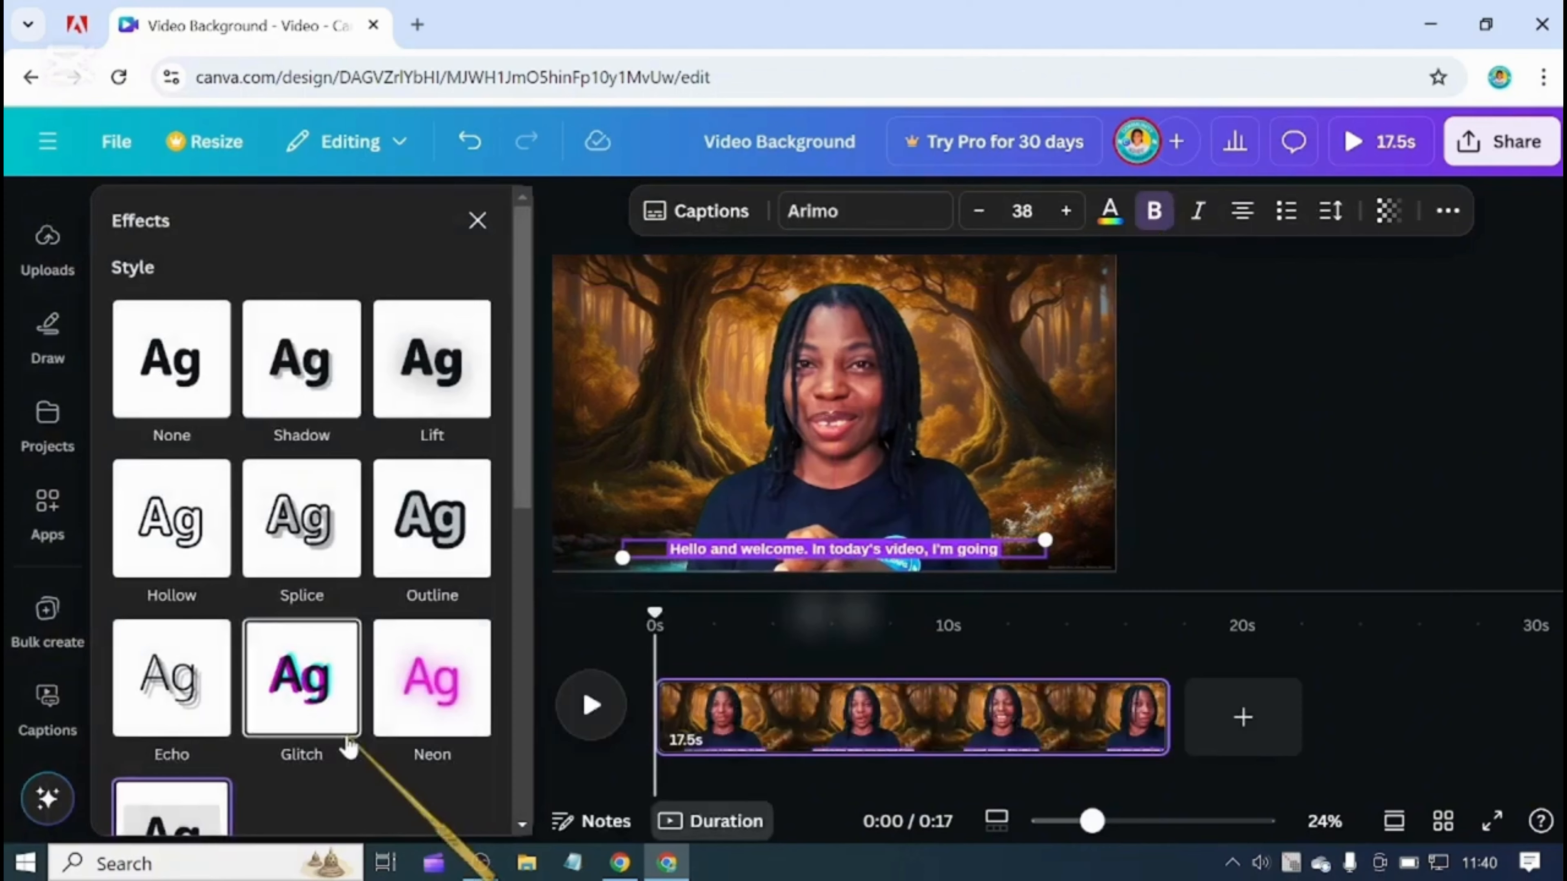
scroll(350, 744, down, 4)
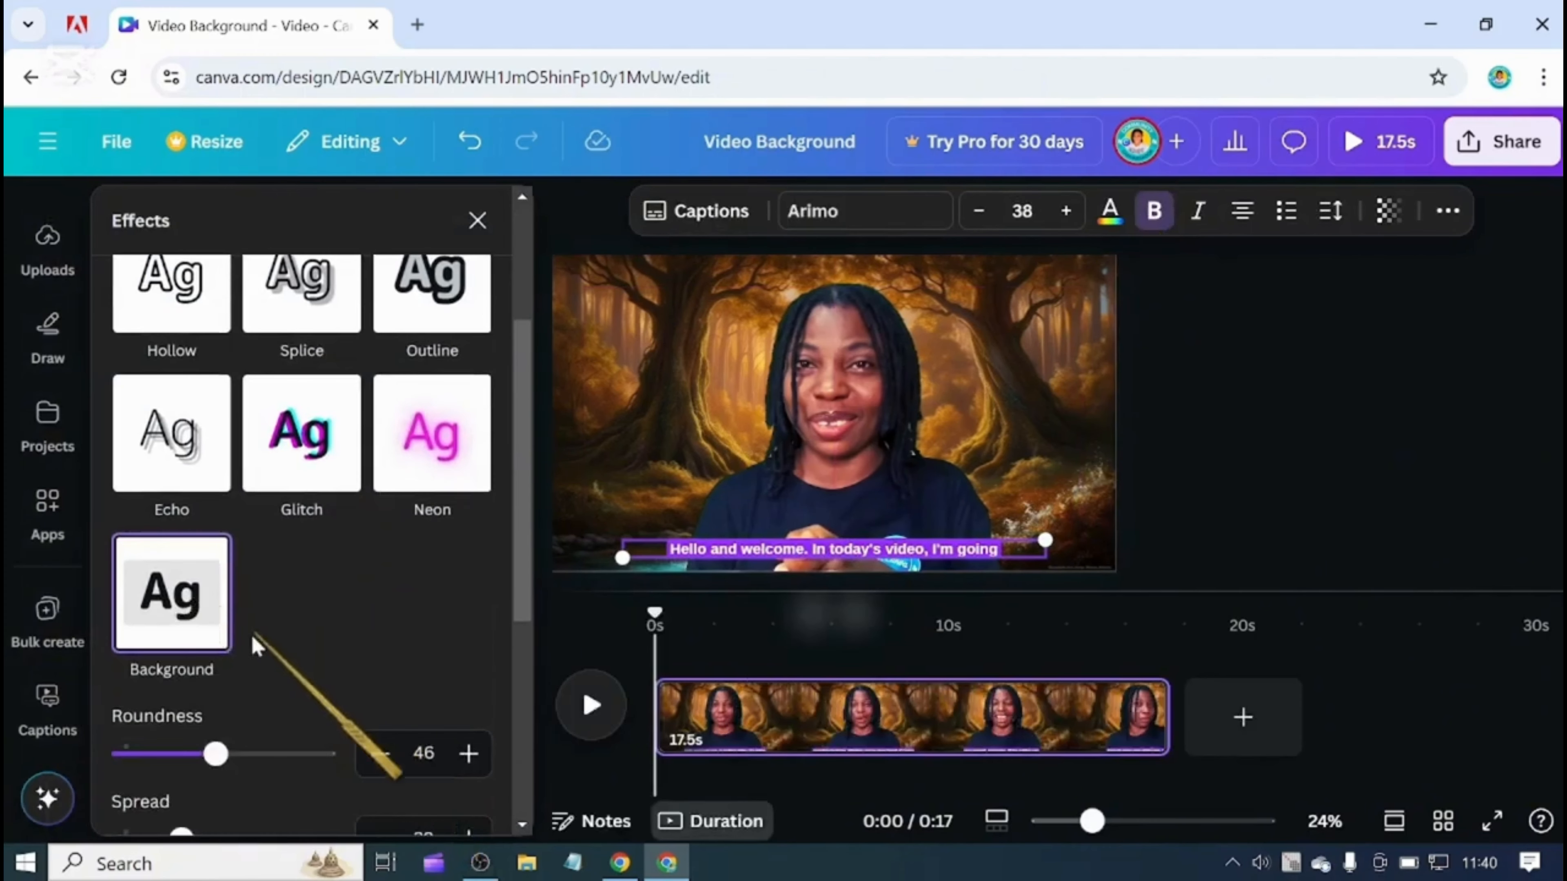
click(172, 608)
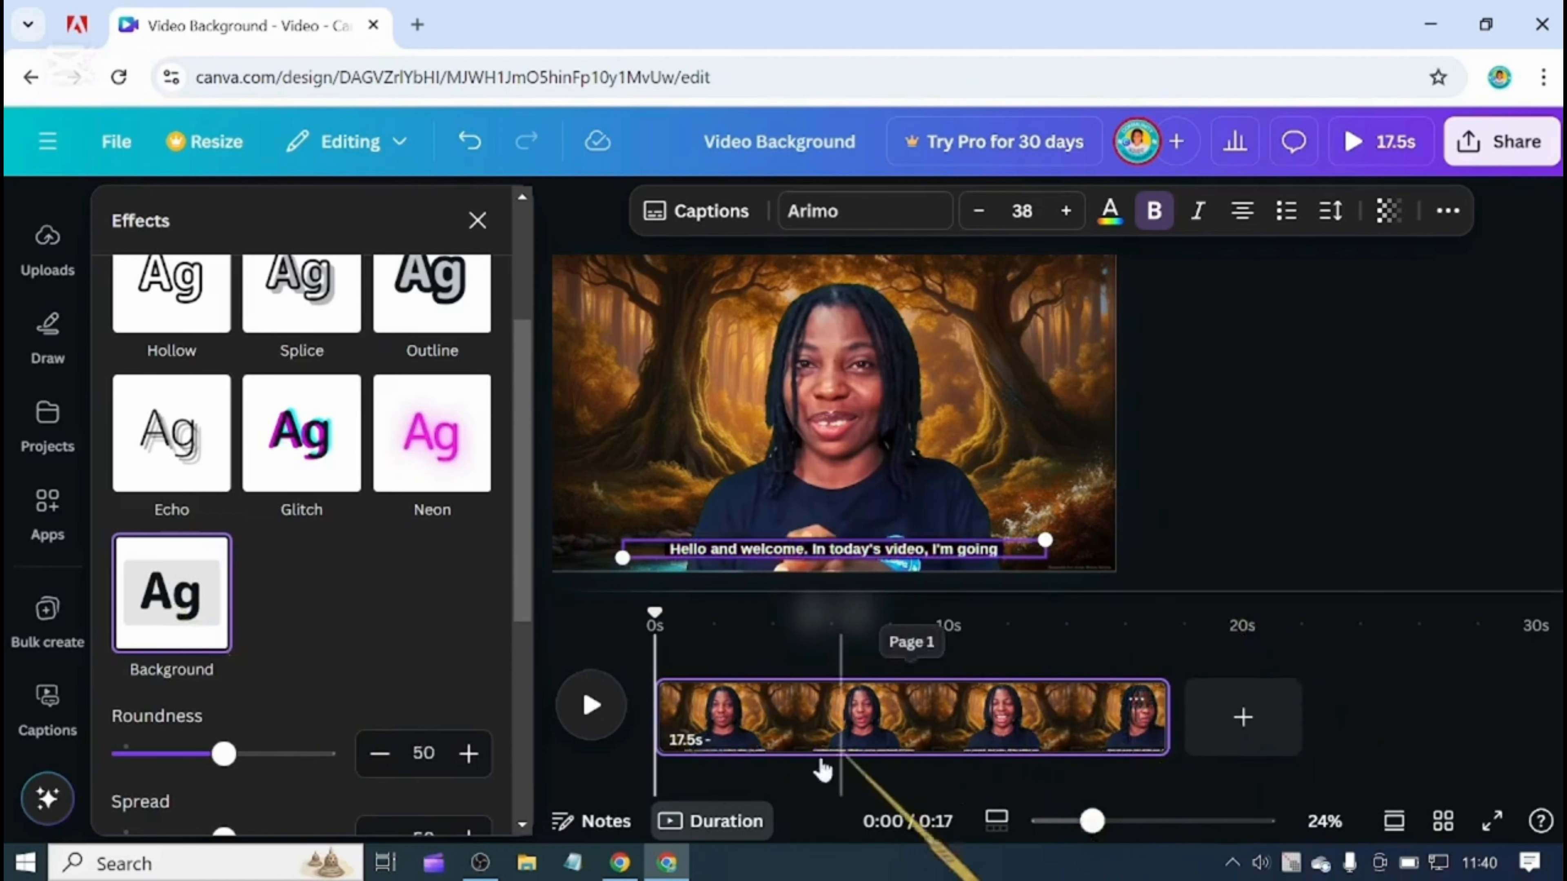
scroll(493, 679, up, 4)
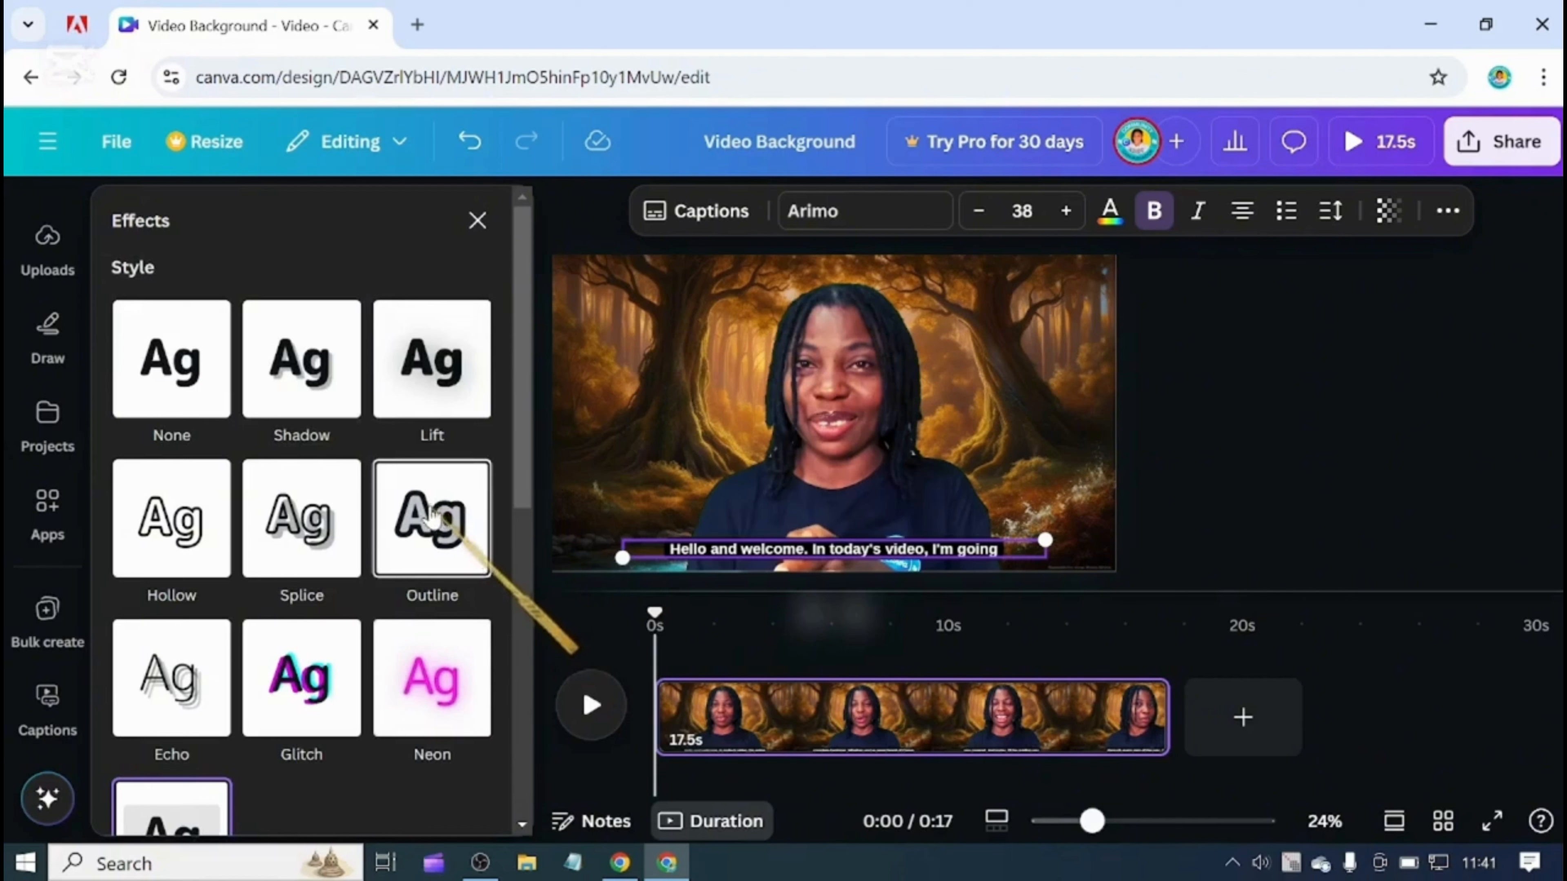
Step: Apply the Outline effect to the captions with a thickness of 200 and black as the outline color
click(432, 515)
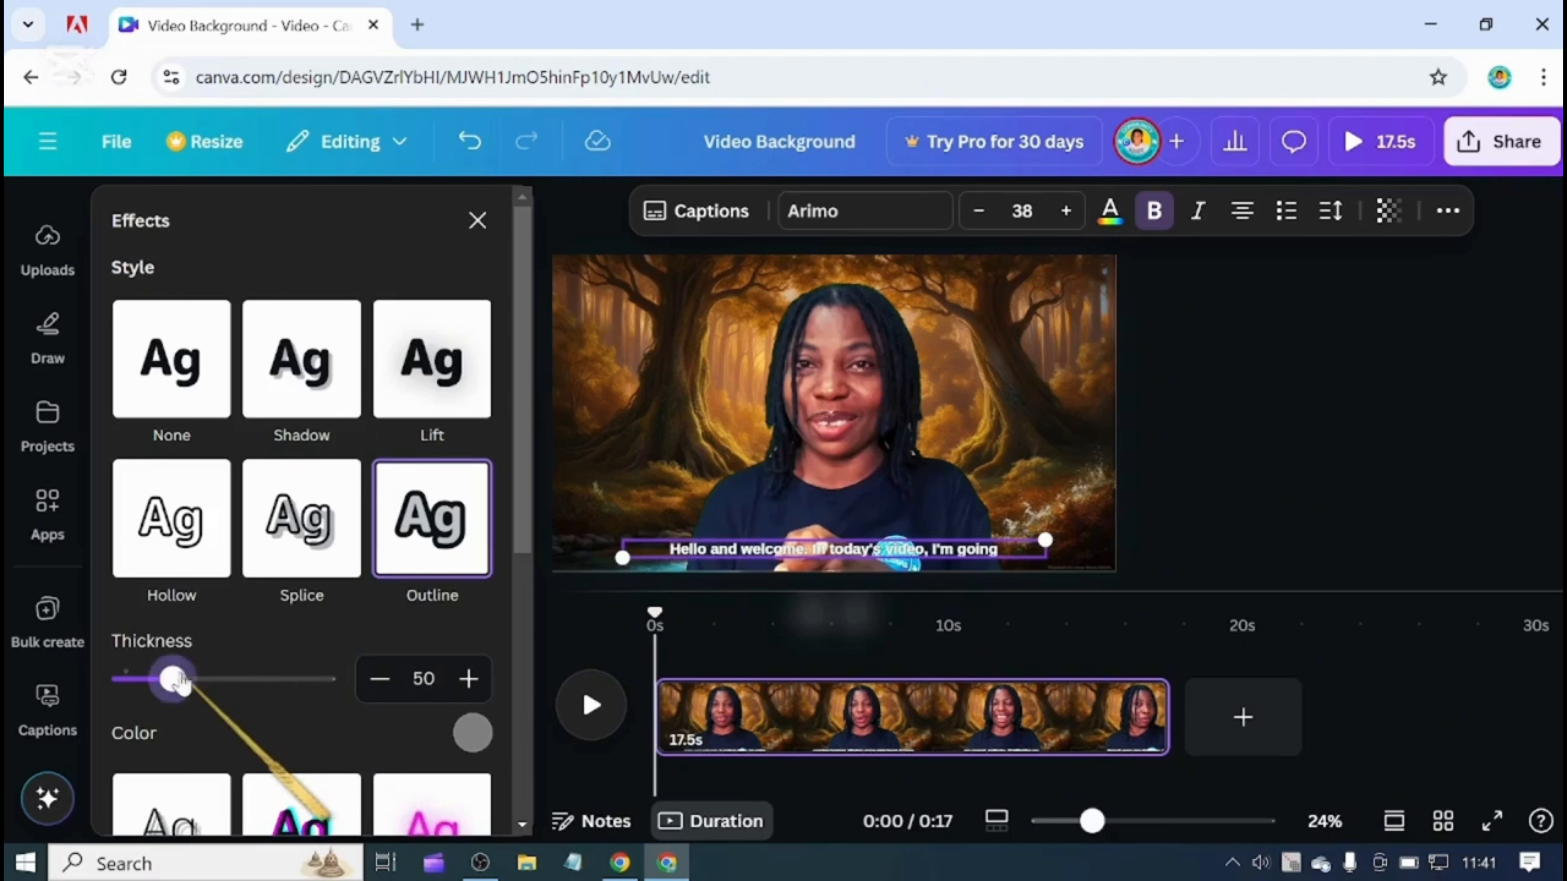
drag(185, 678, 333, 688)
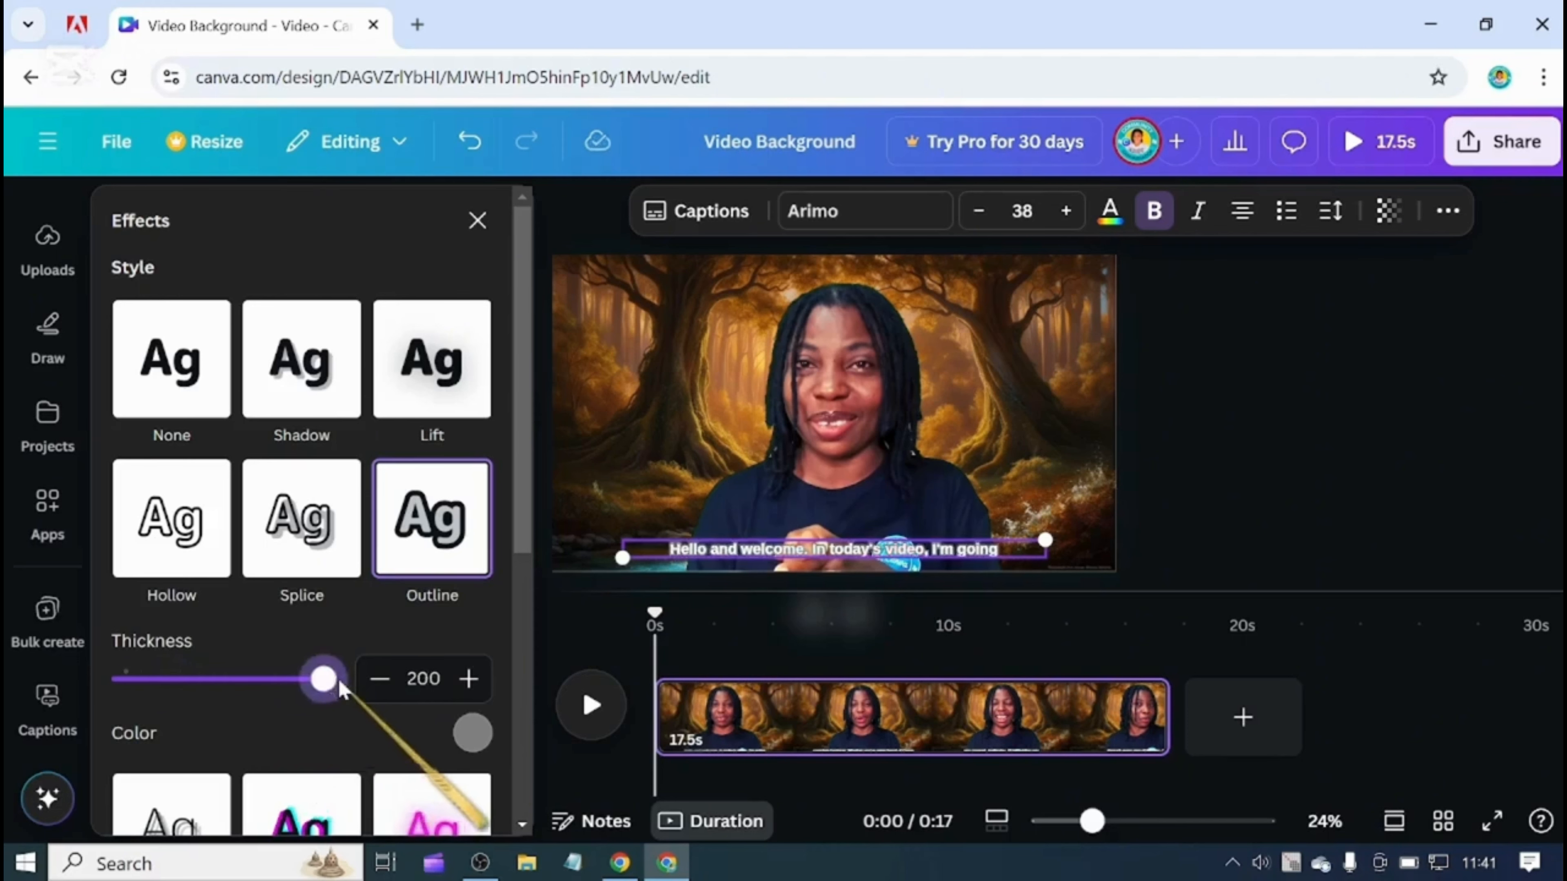
click(470, 734)
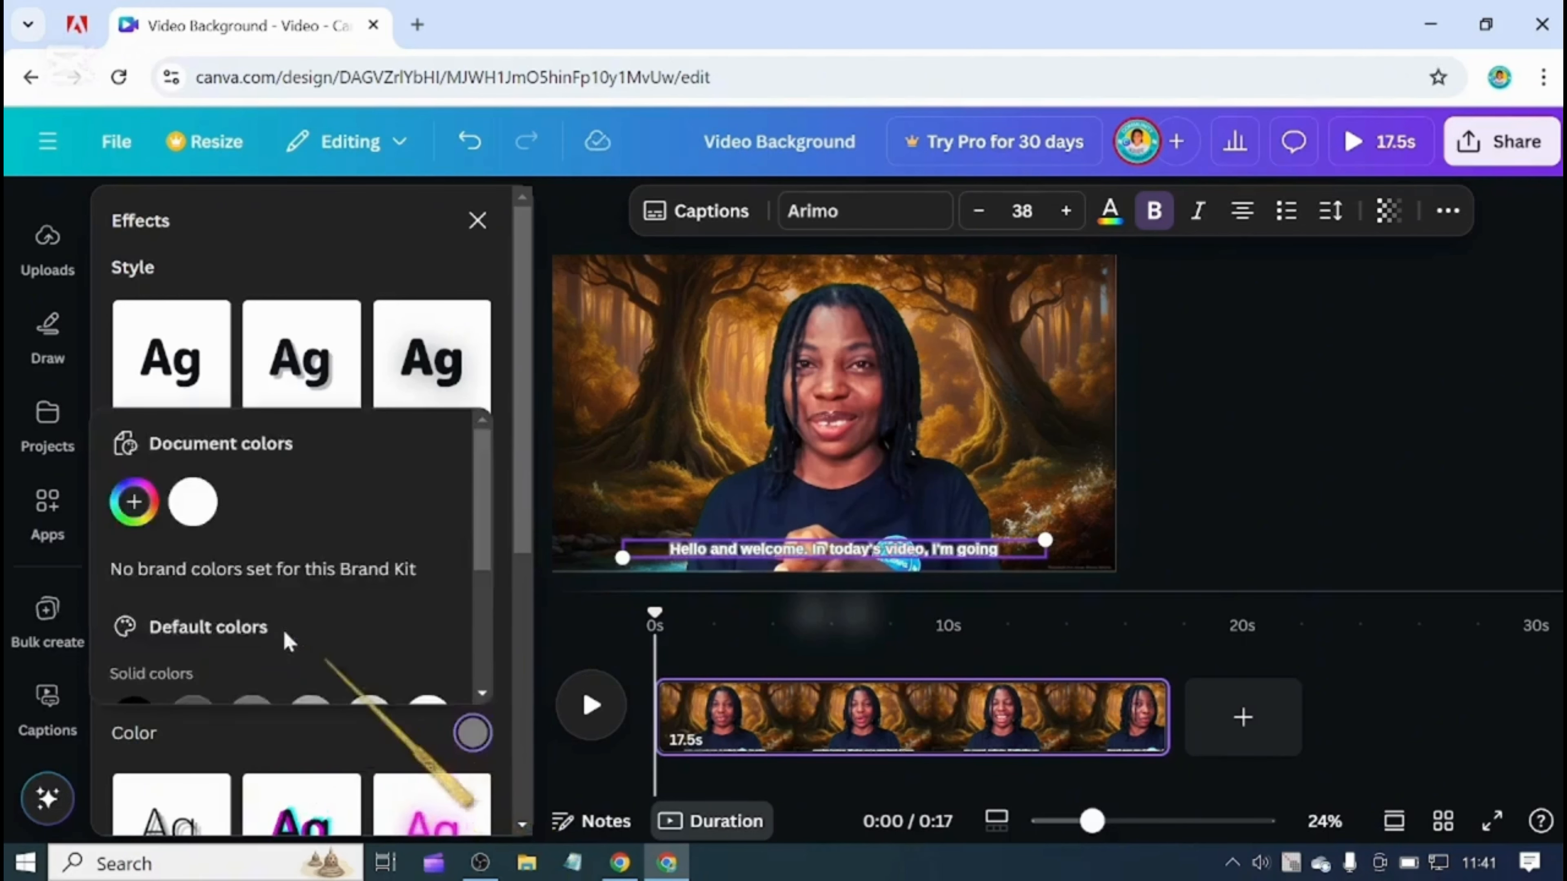
scroll(288, 617, down, 4)
click(144, 497)
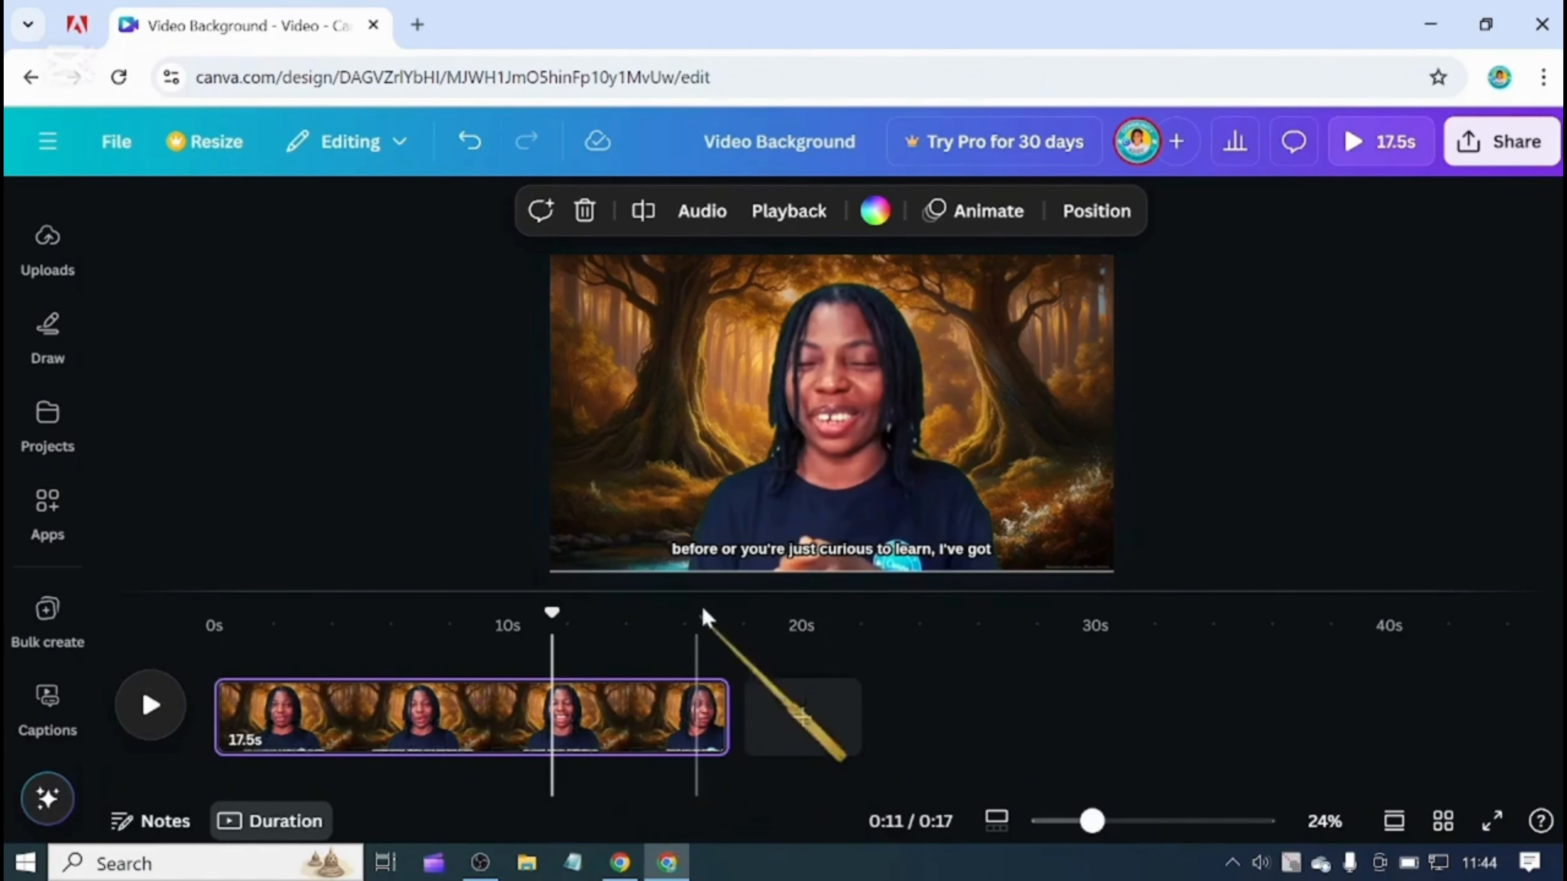
Step: Open the editable list of the video's captions and select the first caption line
click(721, 558)
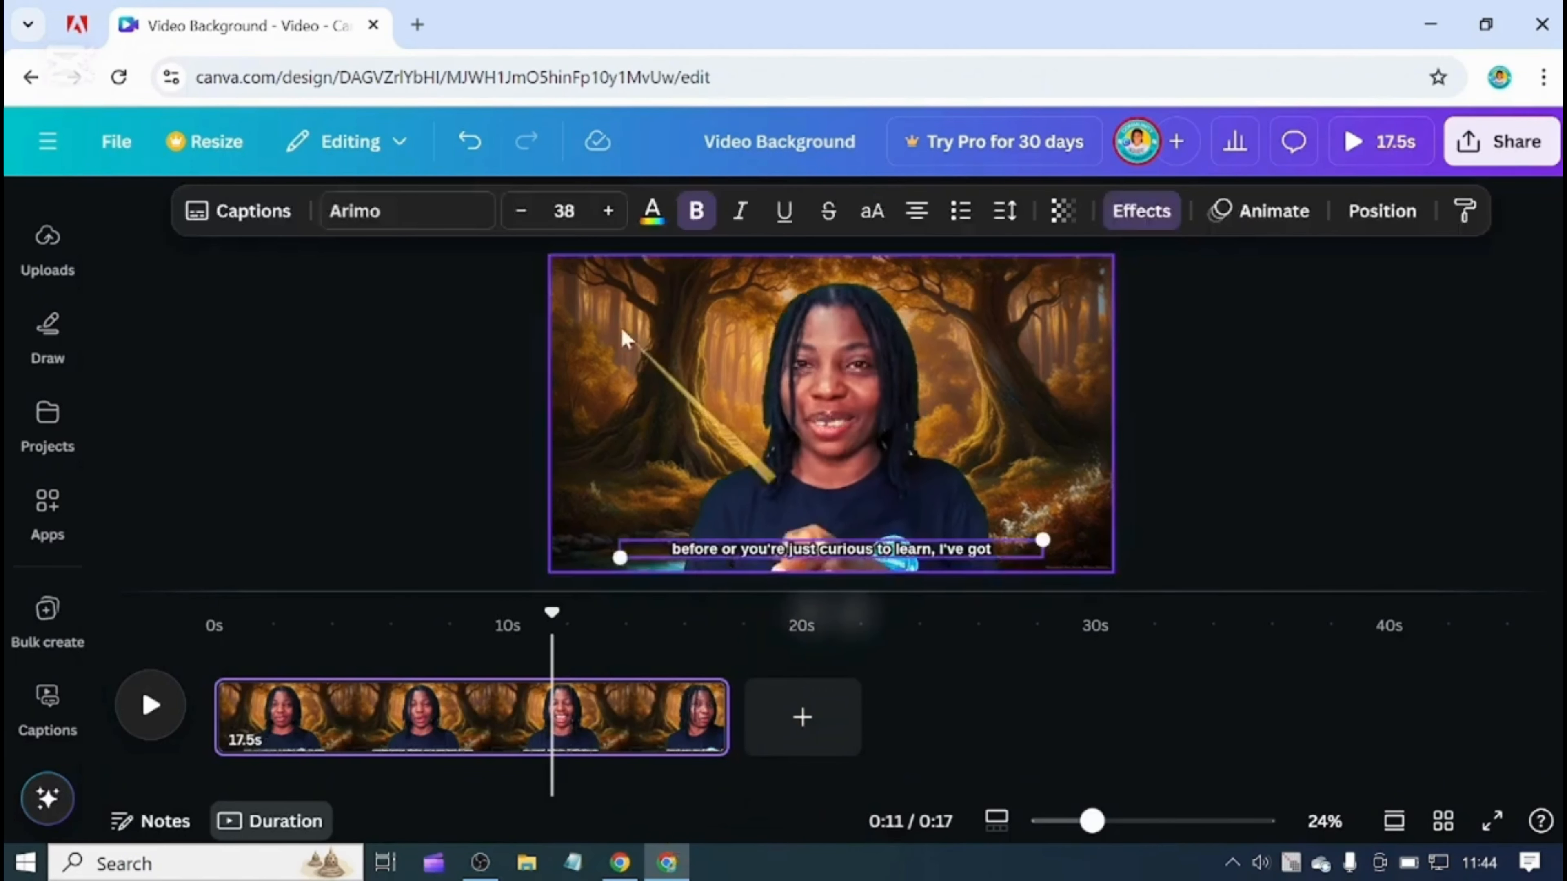
click(253, 211)
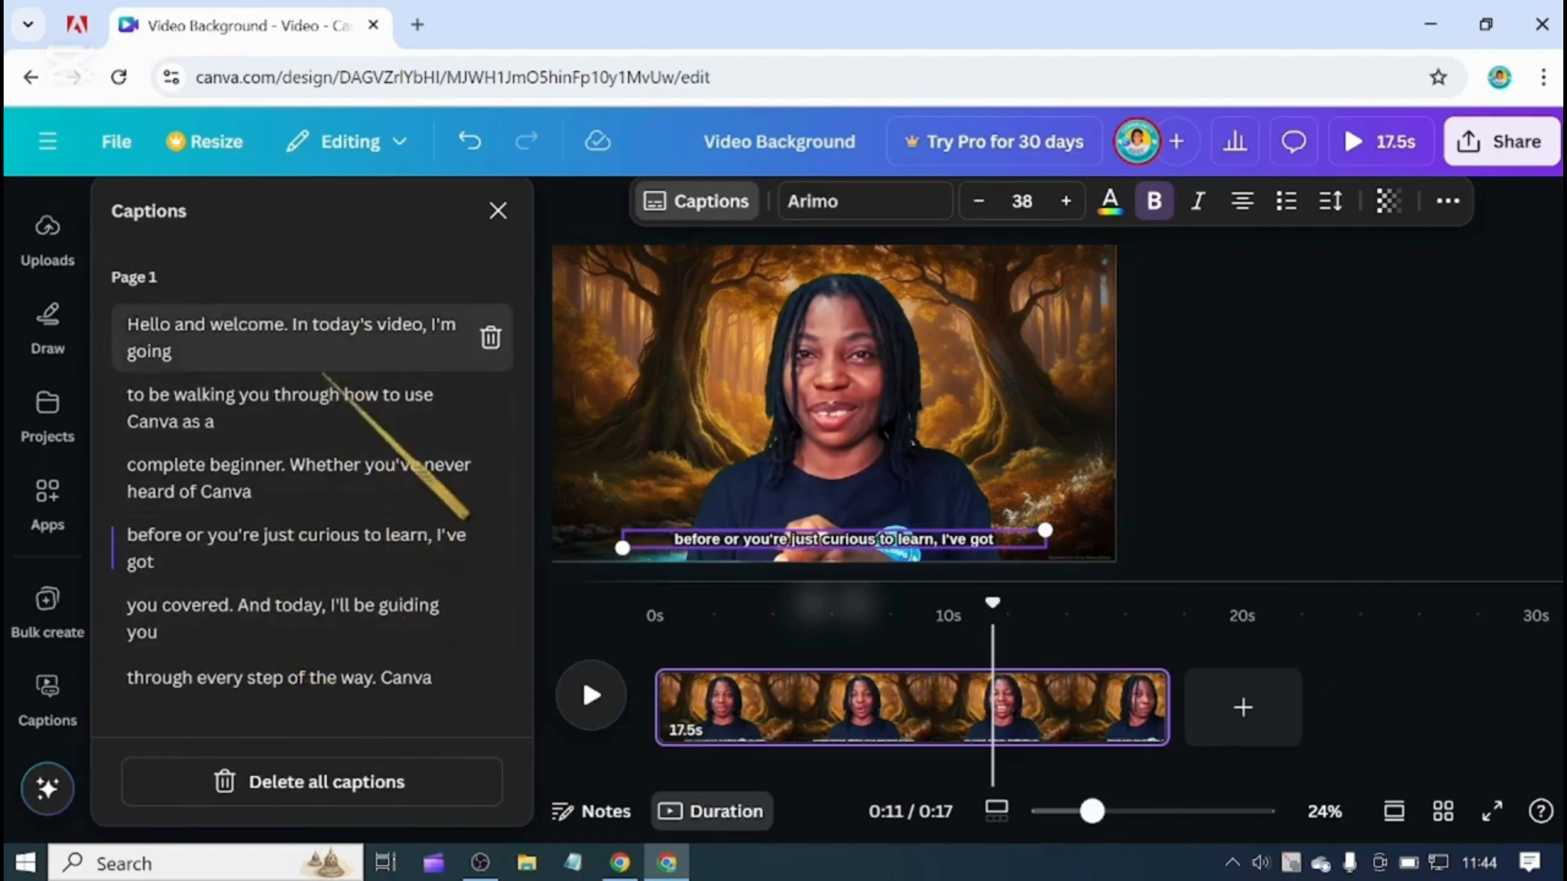
click(213, 327)
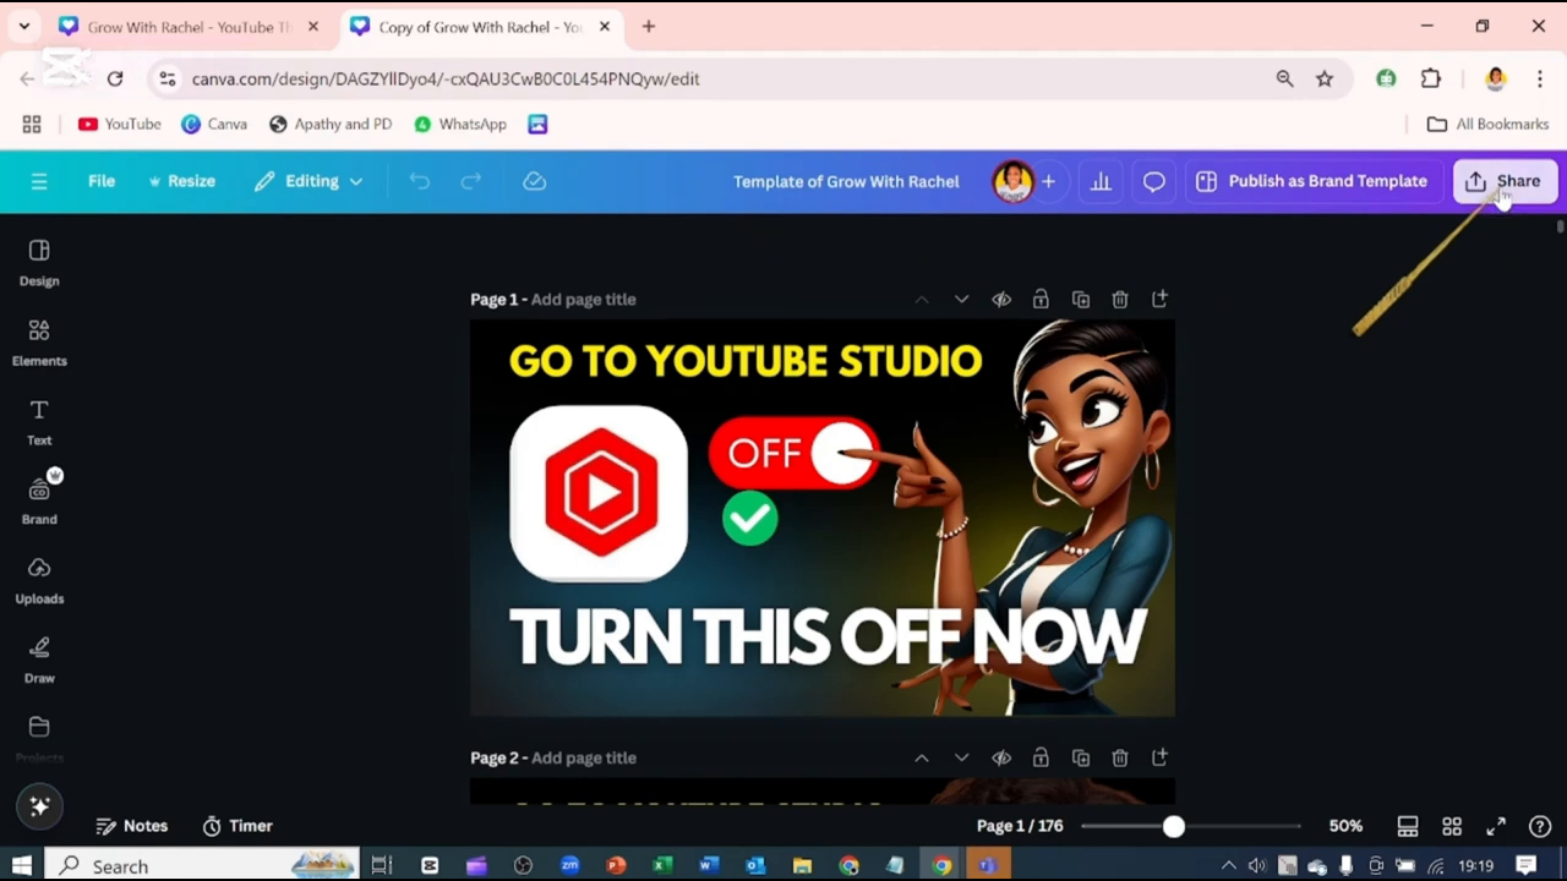
Step: Review all the publishing options for the Grow With Rachel thumbnail design and open the Template link option
click(1505, 181)
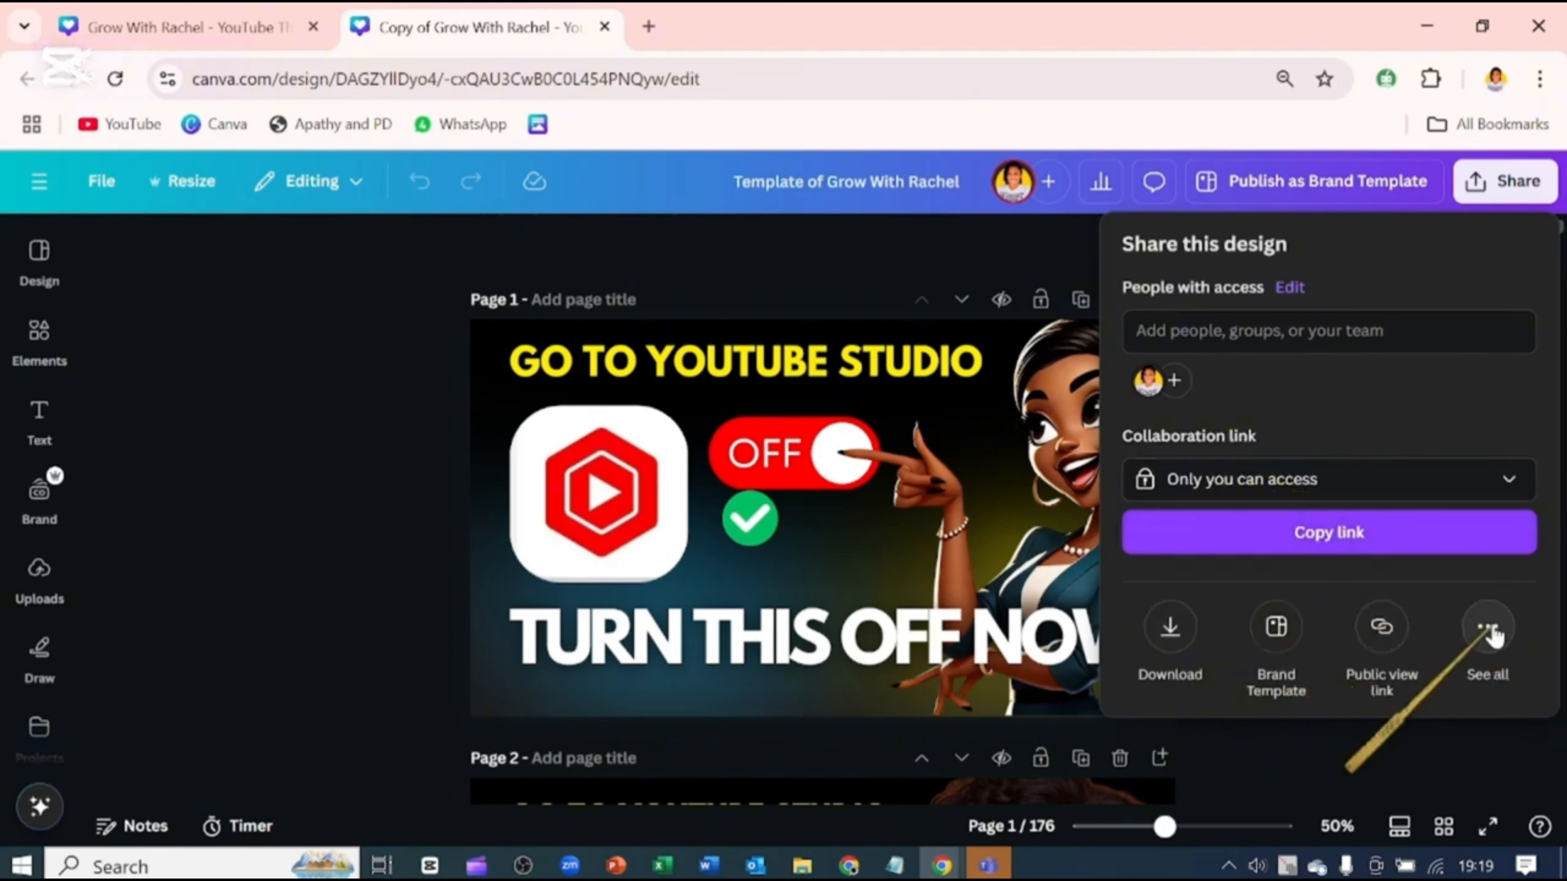
click(1488, 629)
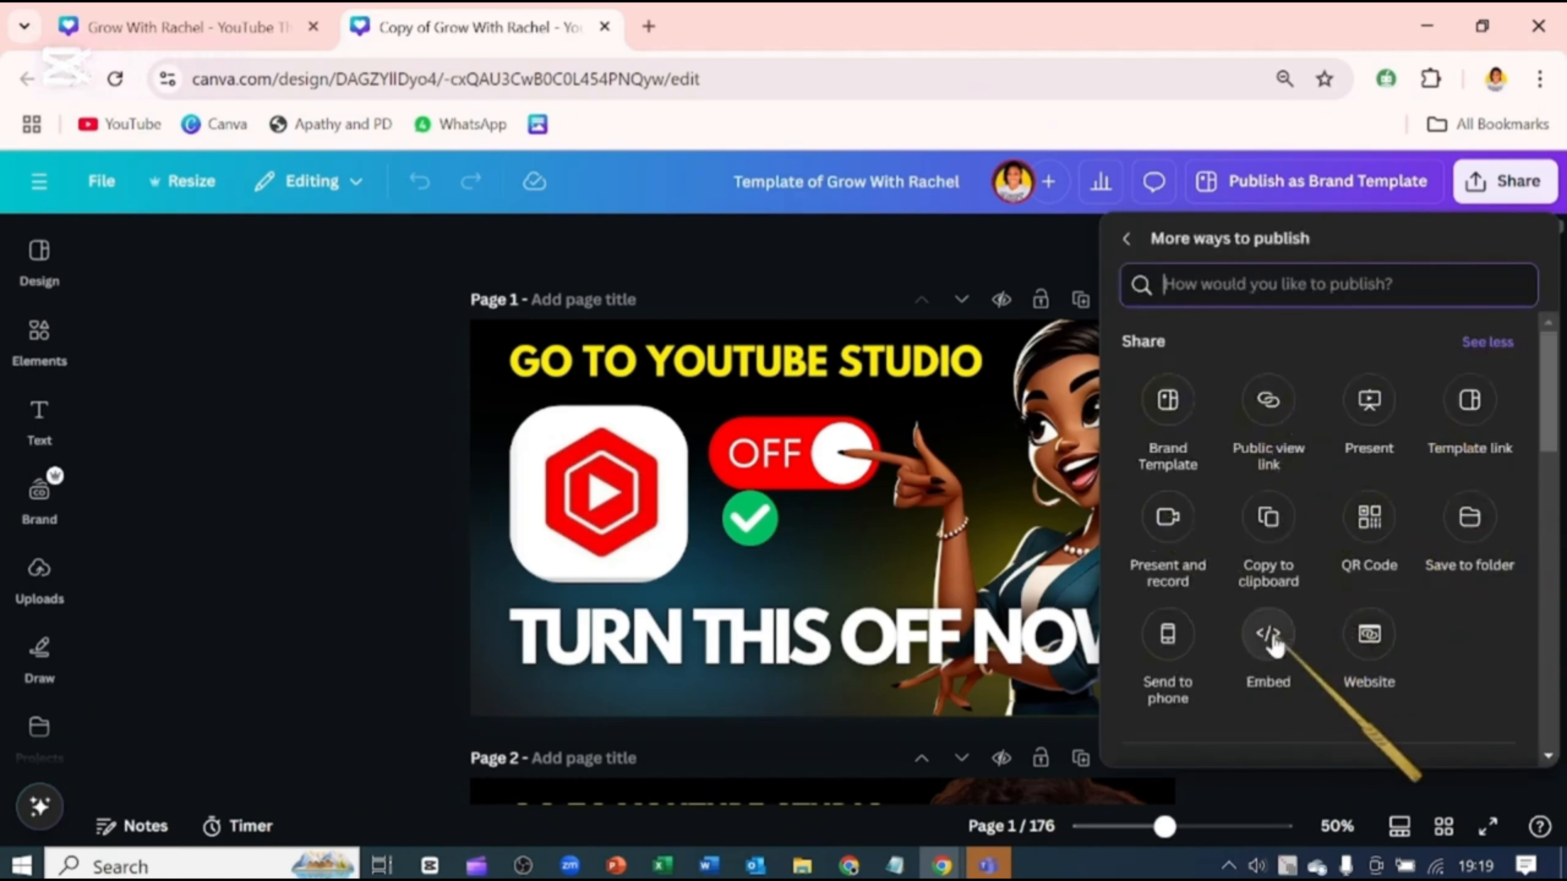
scroll(1497, 457, down, 5)
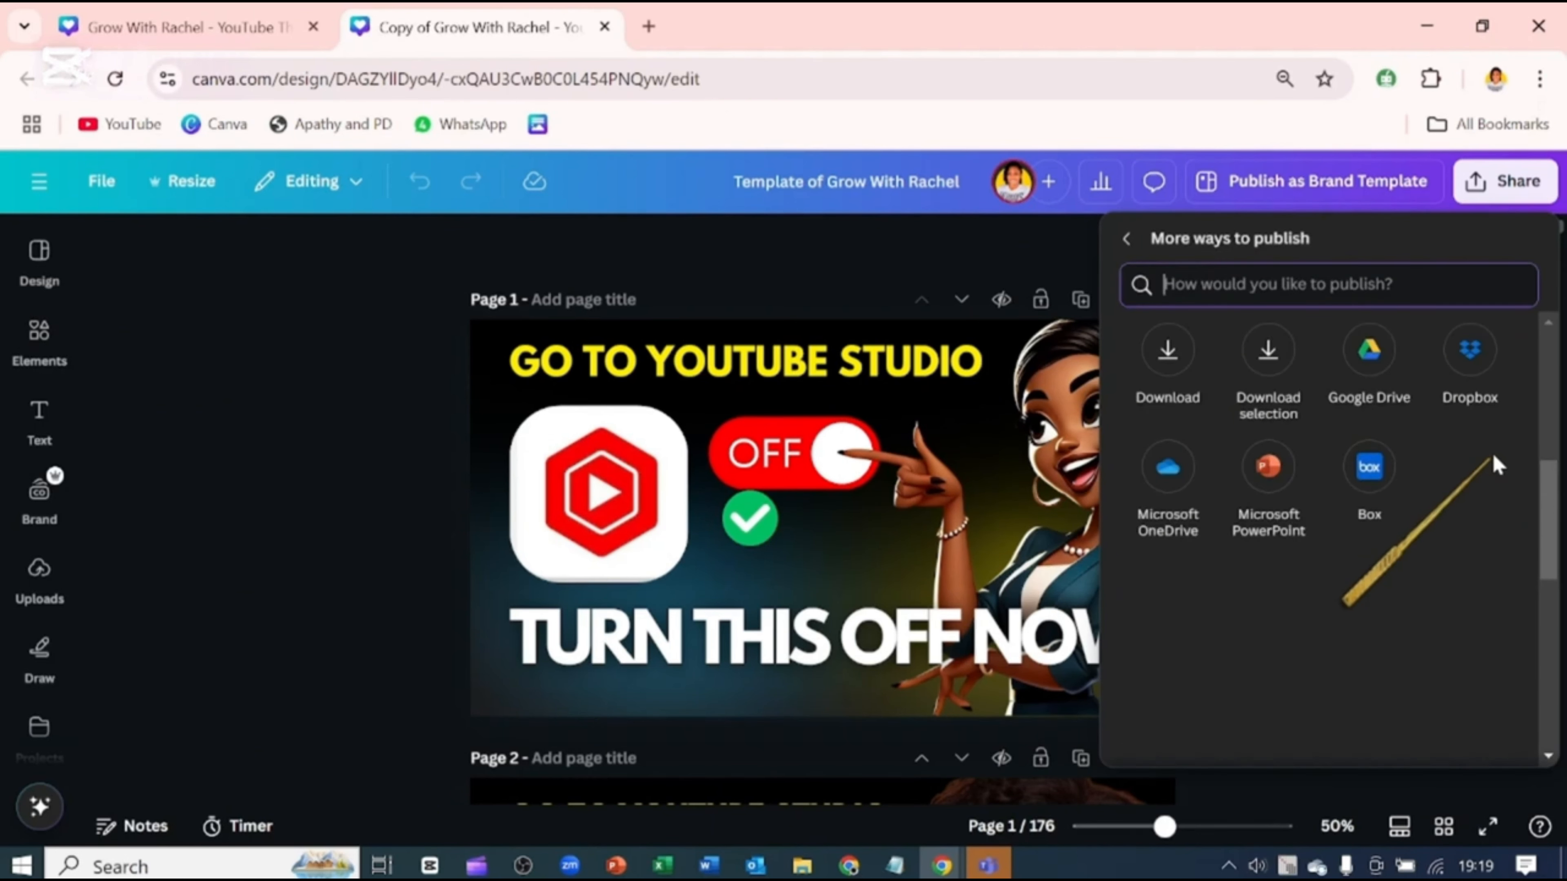
scroll(1499, 453, down, 5)
scroll(1487, 465, down, 2)
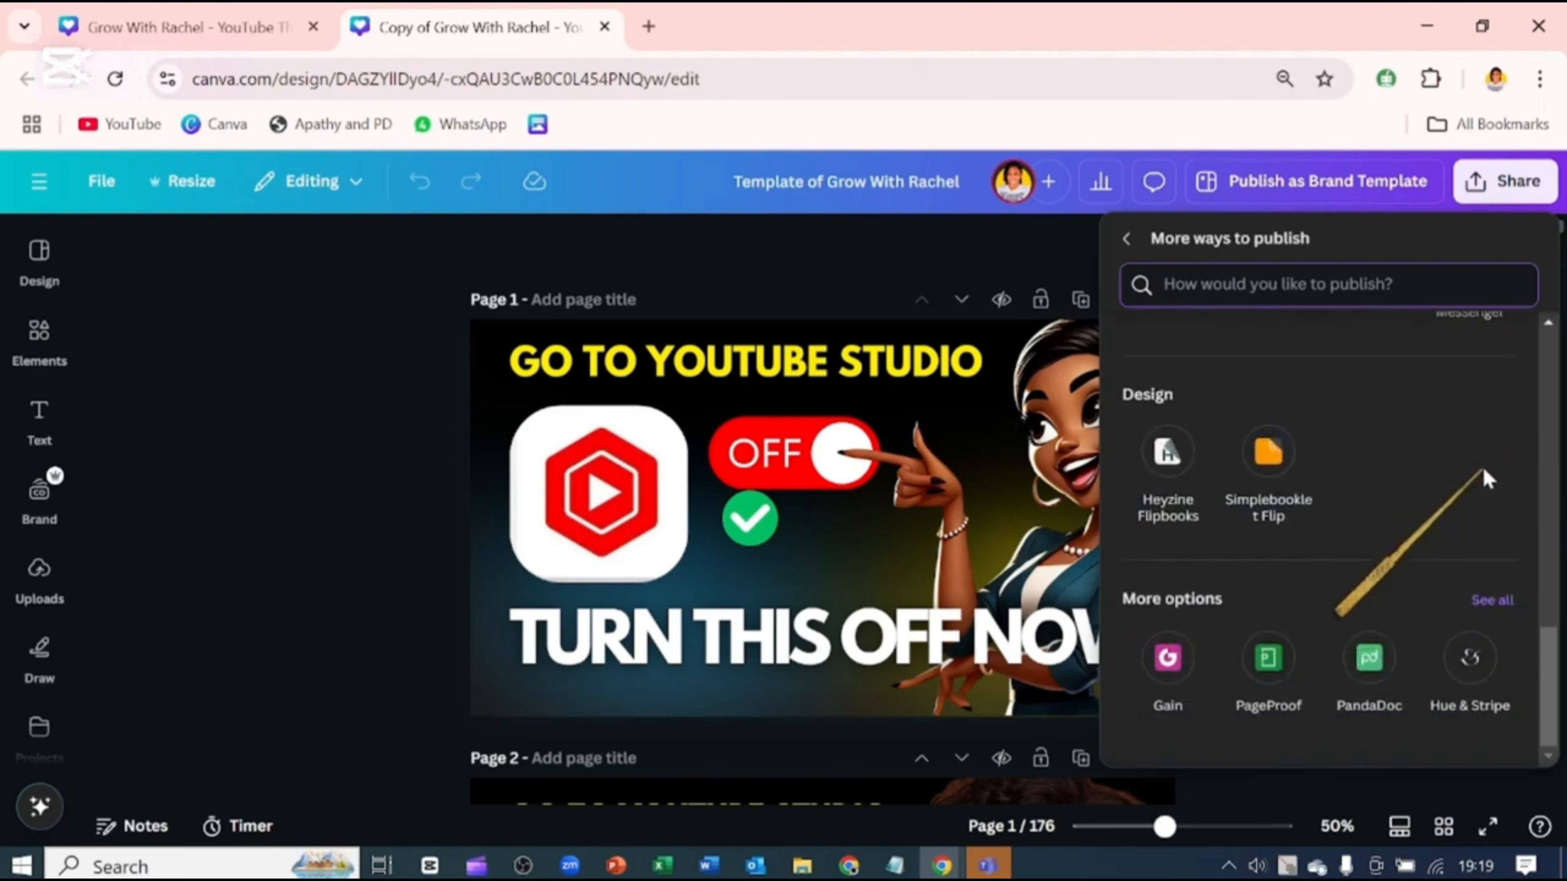
scroll(1266, 491, up, 2)
scroll(1265, 491, up, 5)
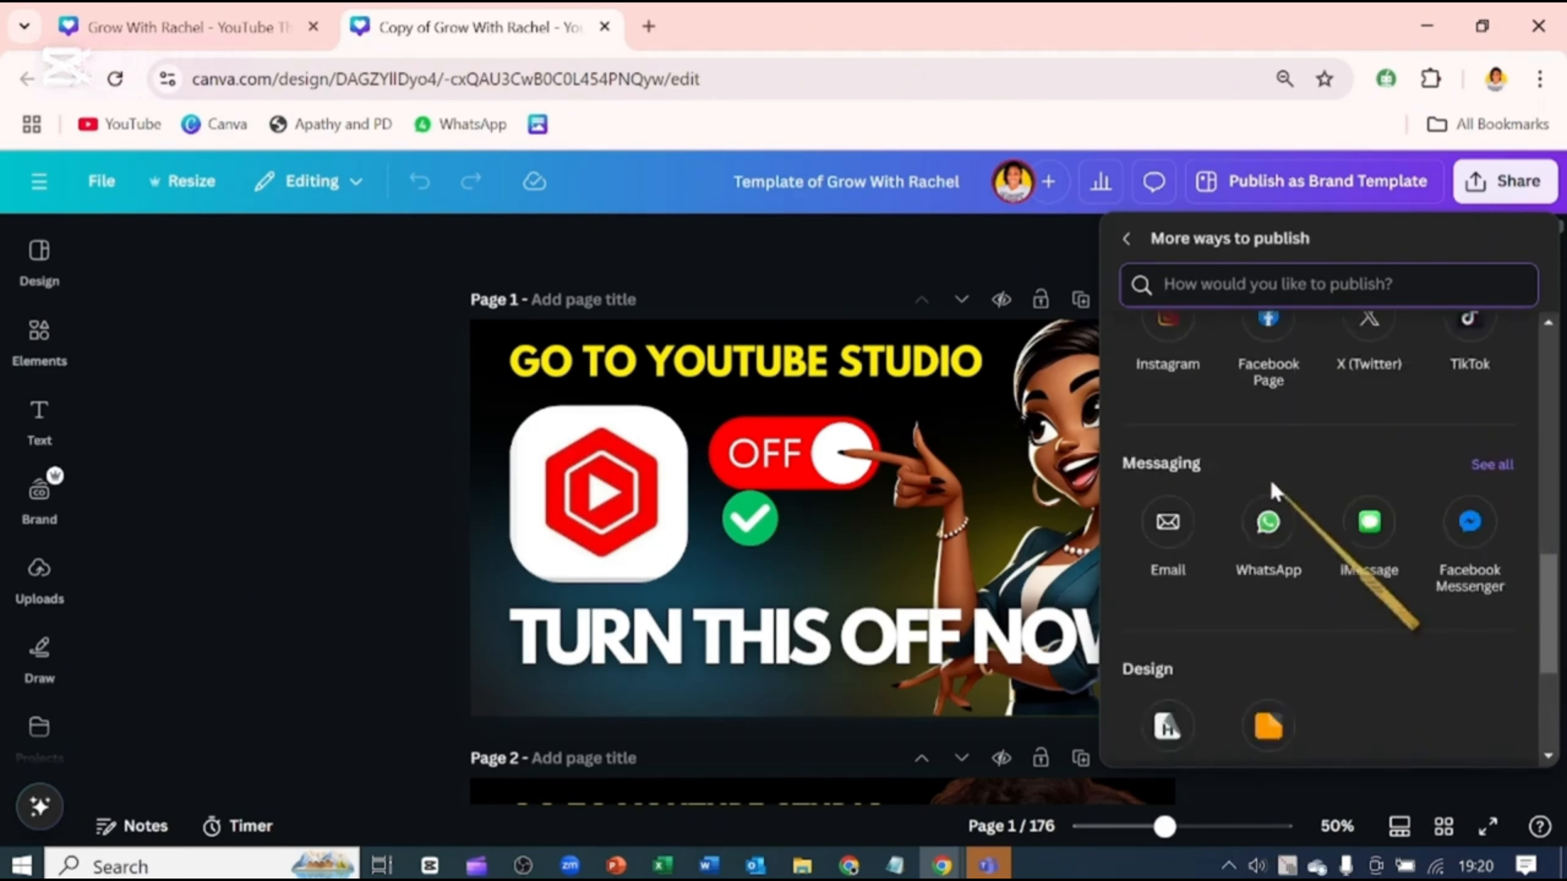
scroll(1271, 487, up, 2)
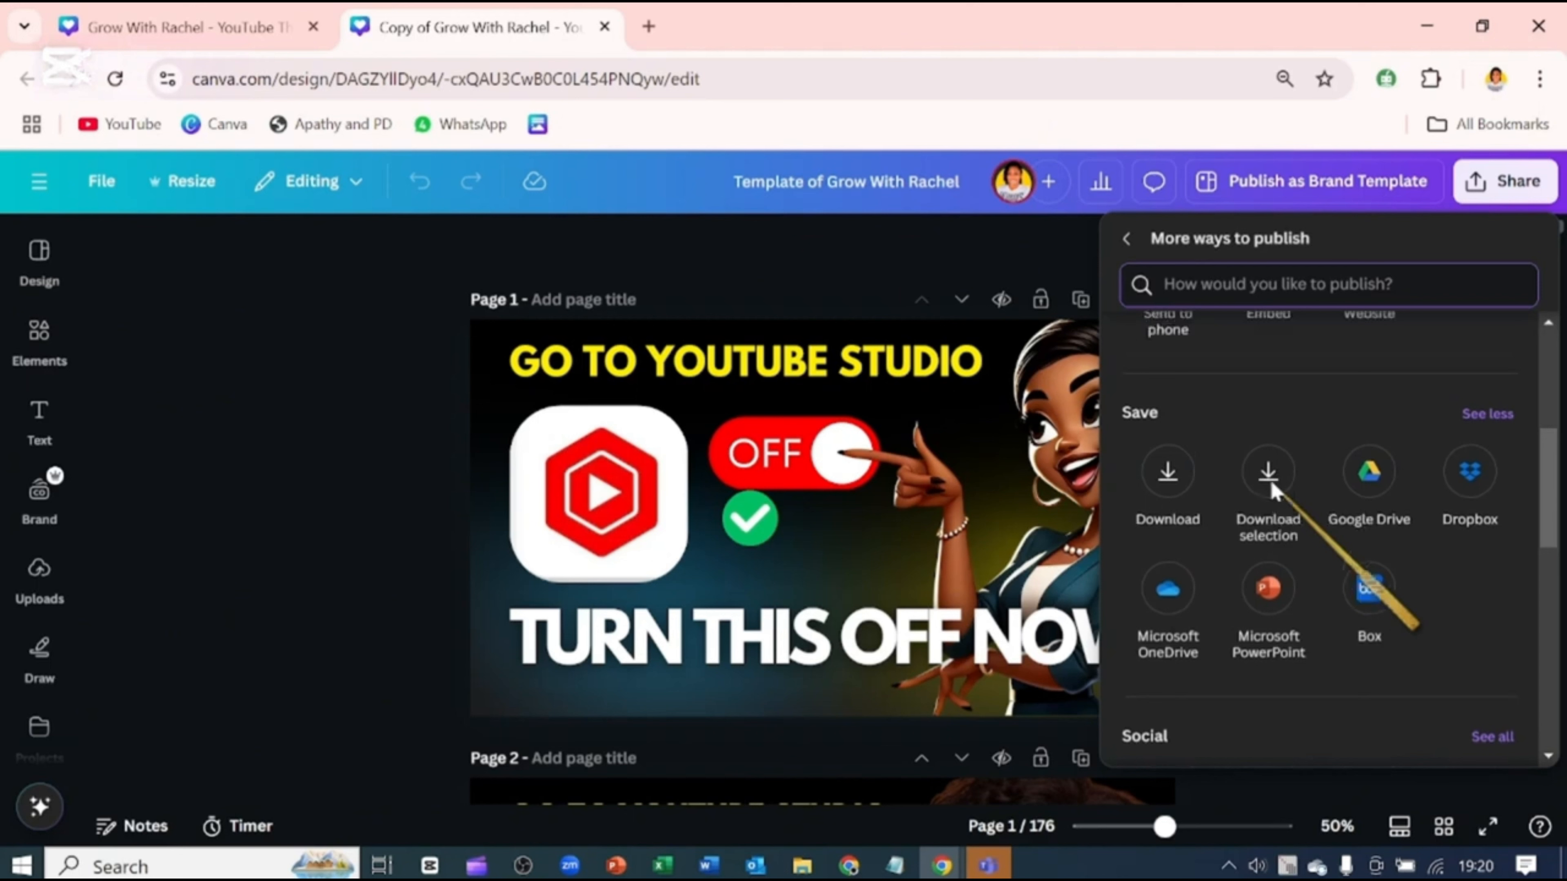
scroll(1270, 489, up, 2)
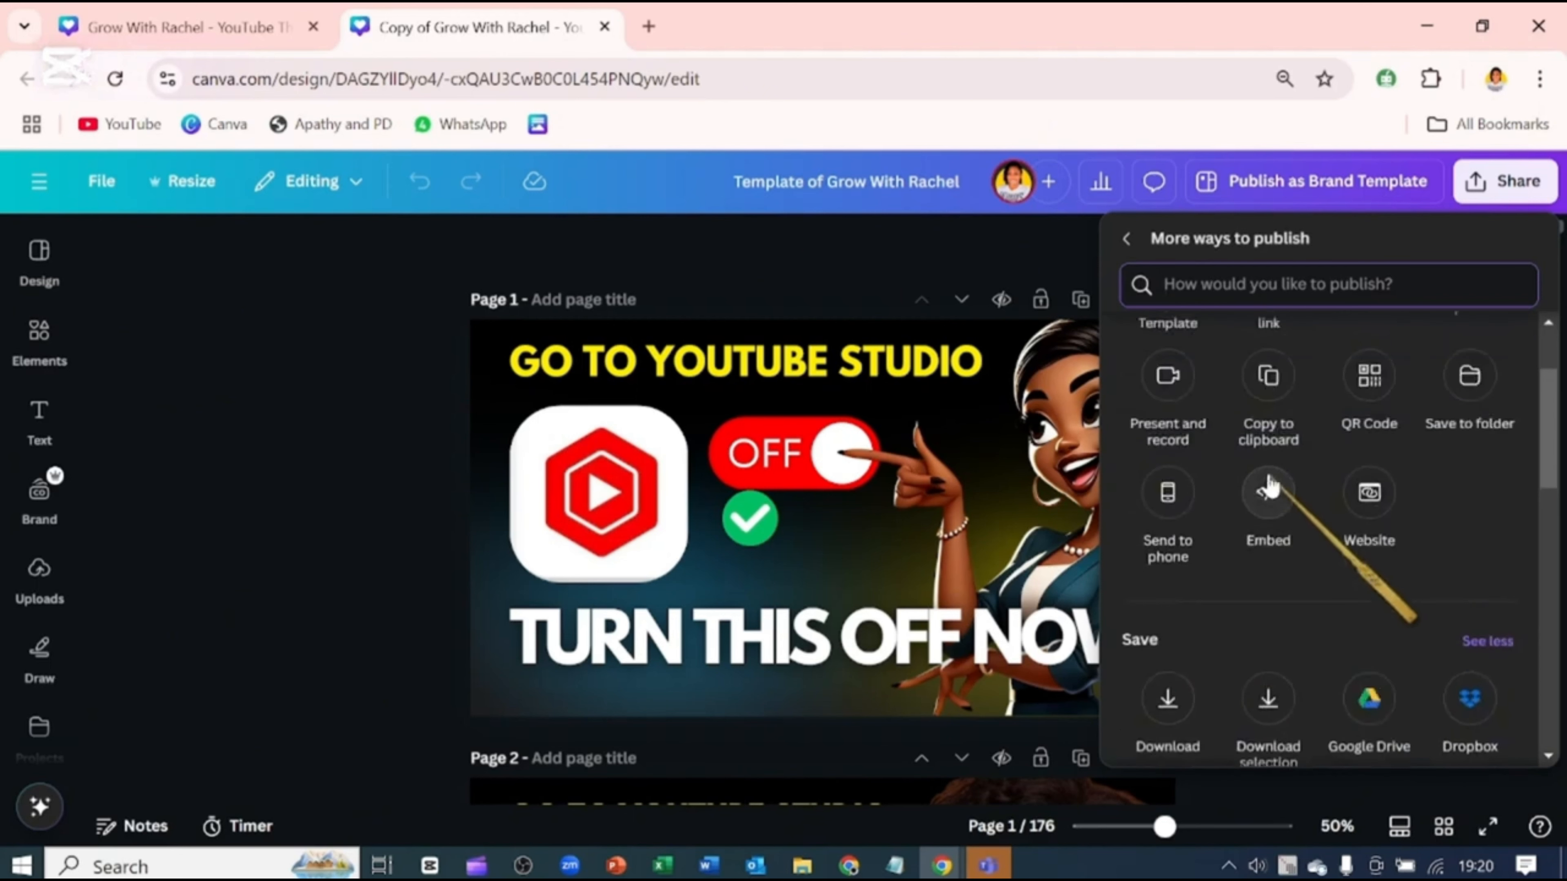
scroll(1267, 484, up, 2)
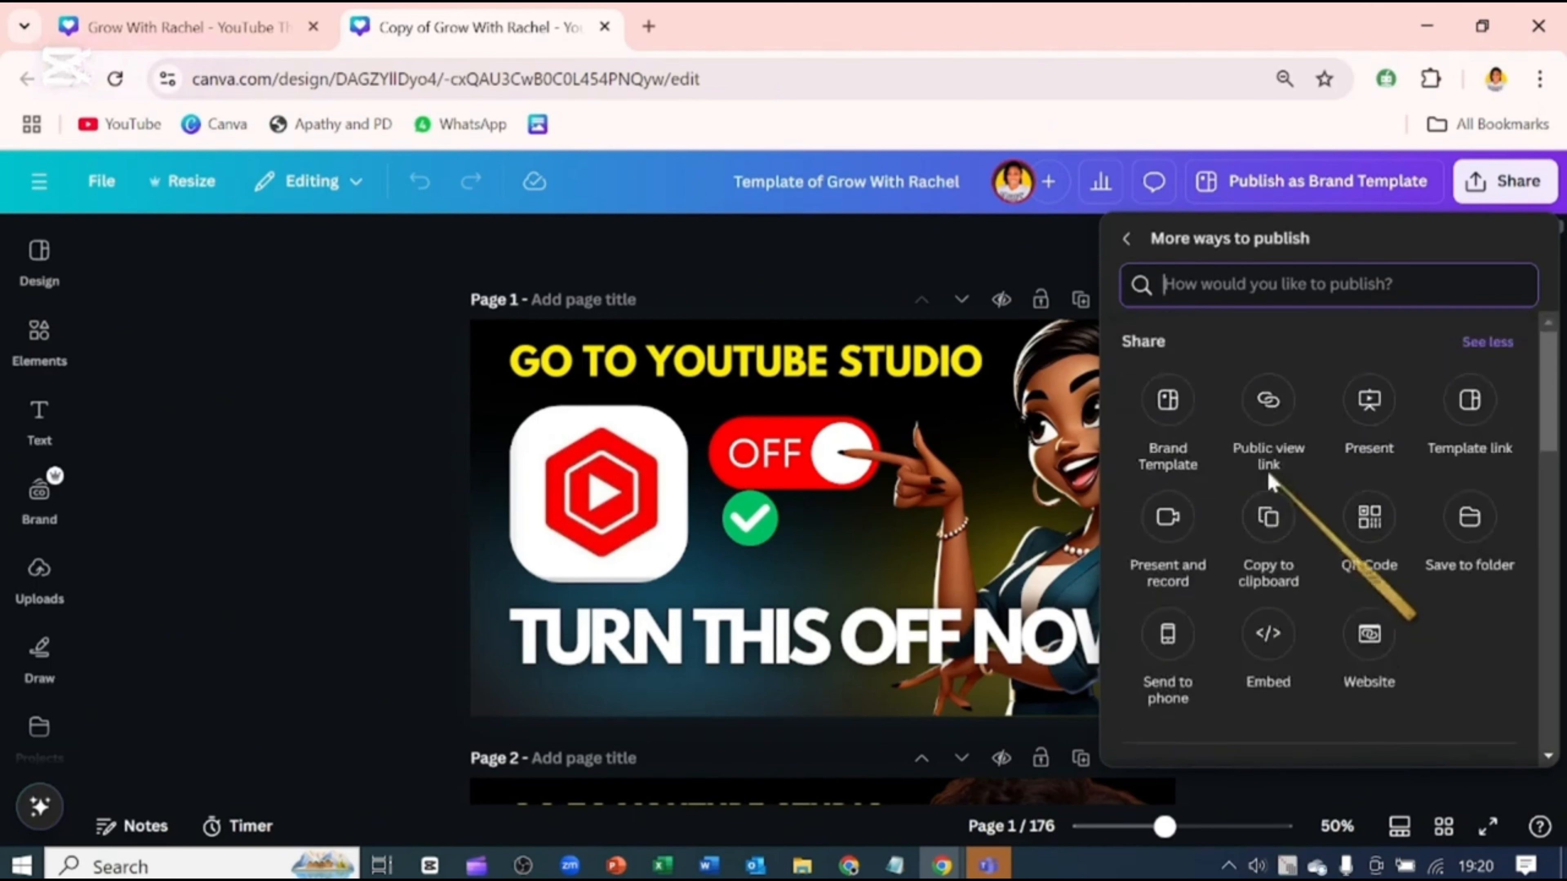
click(1471, 408)
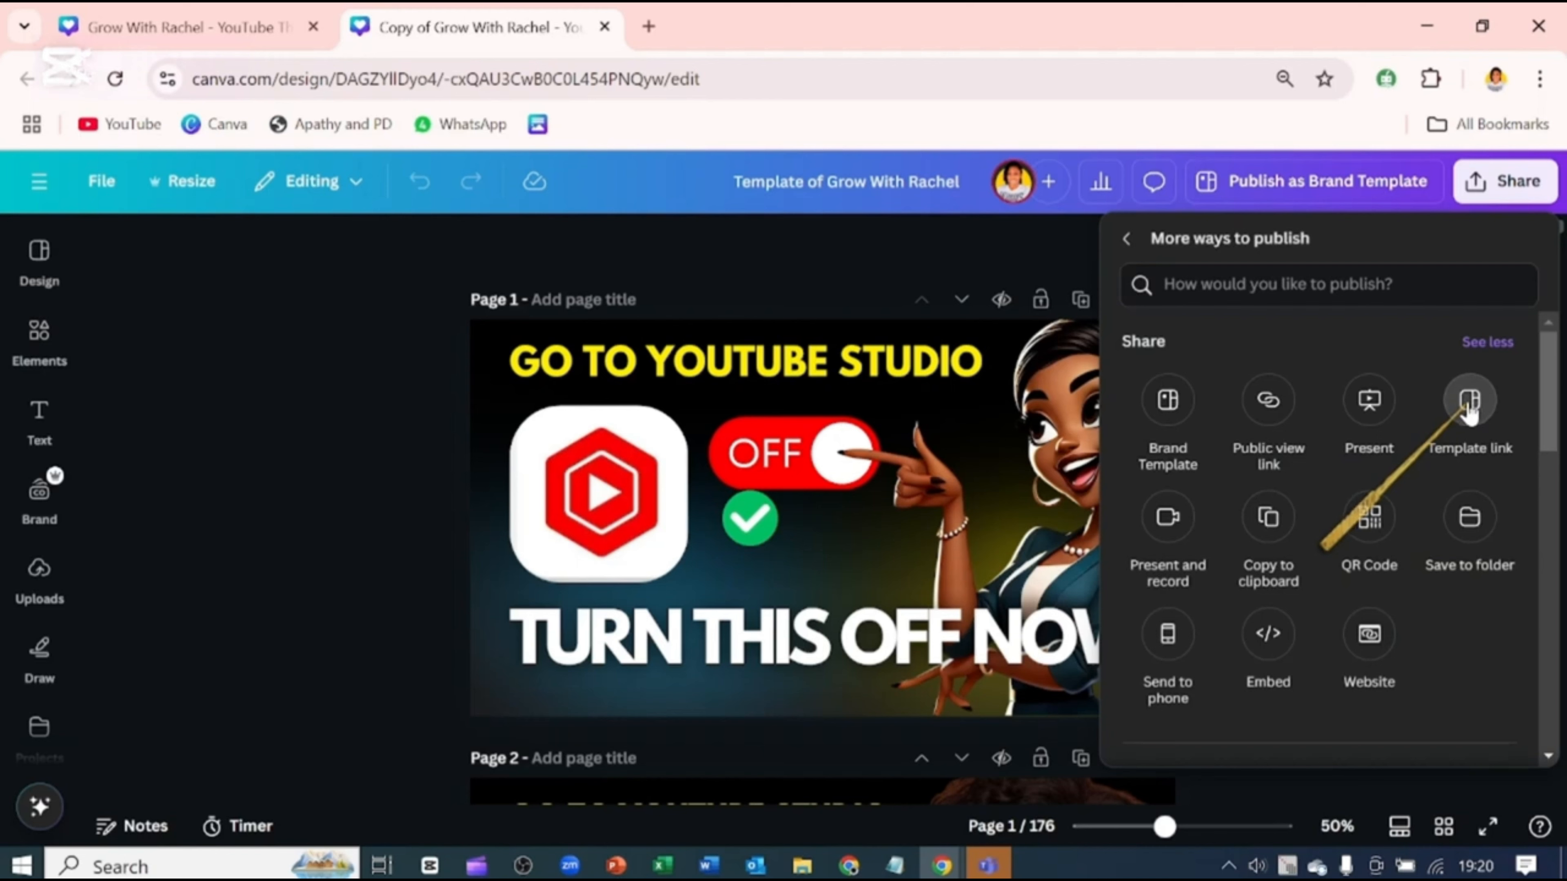
click(1467, 405)
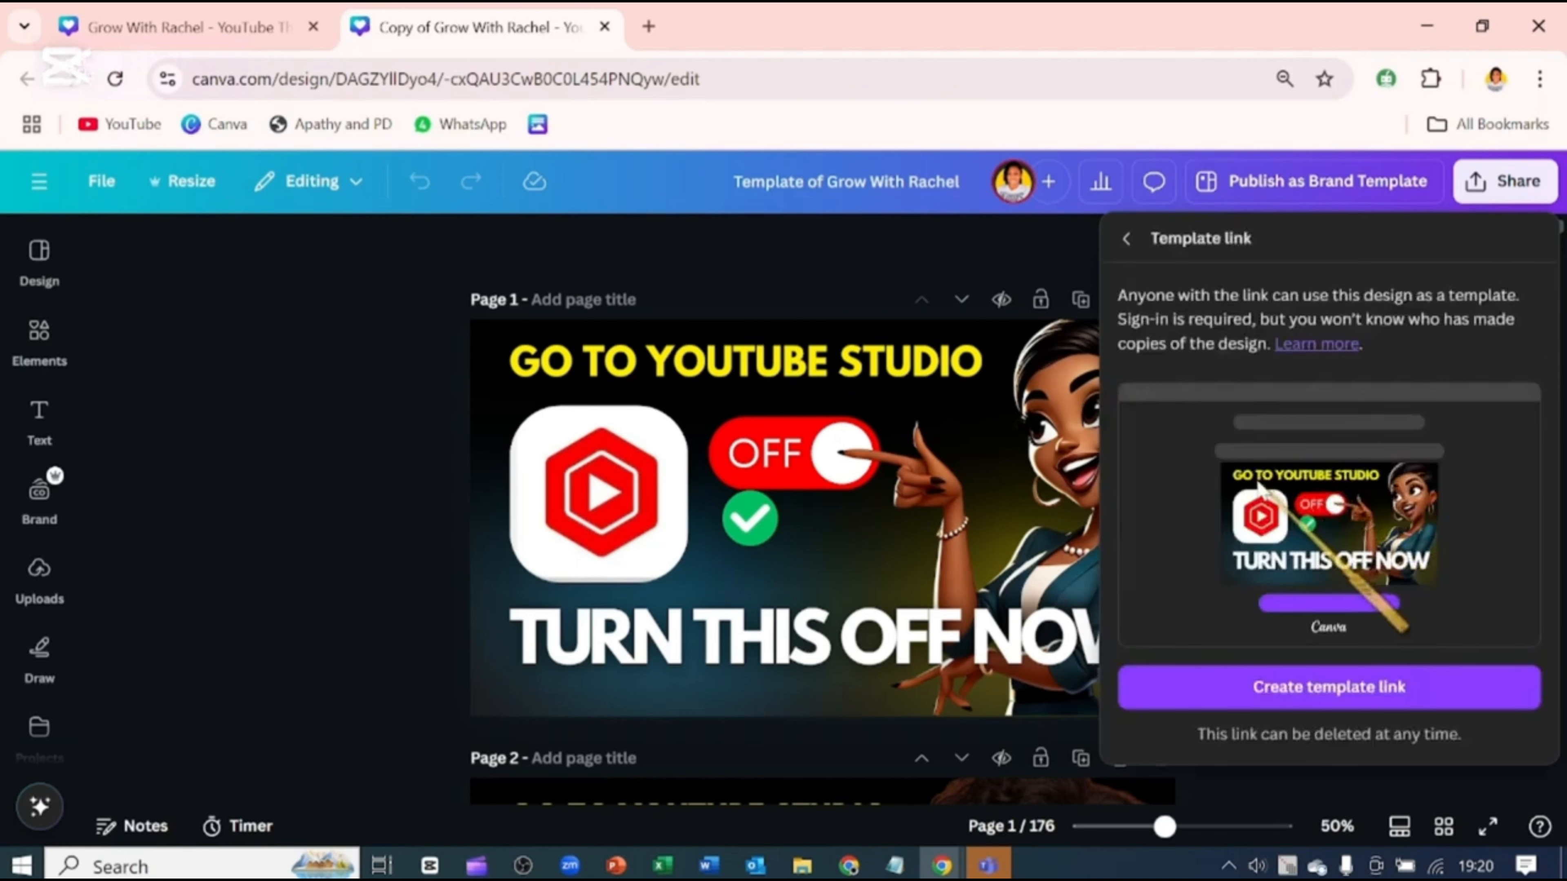
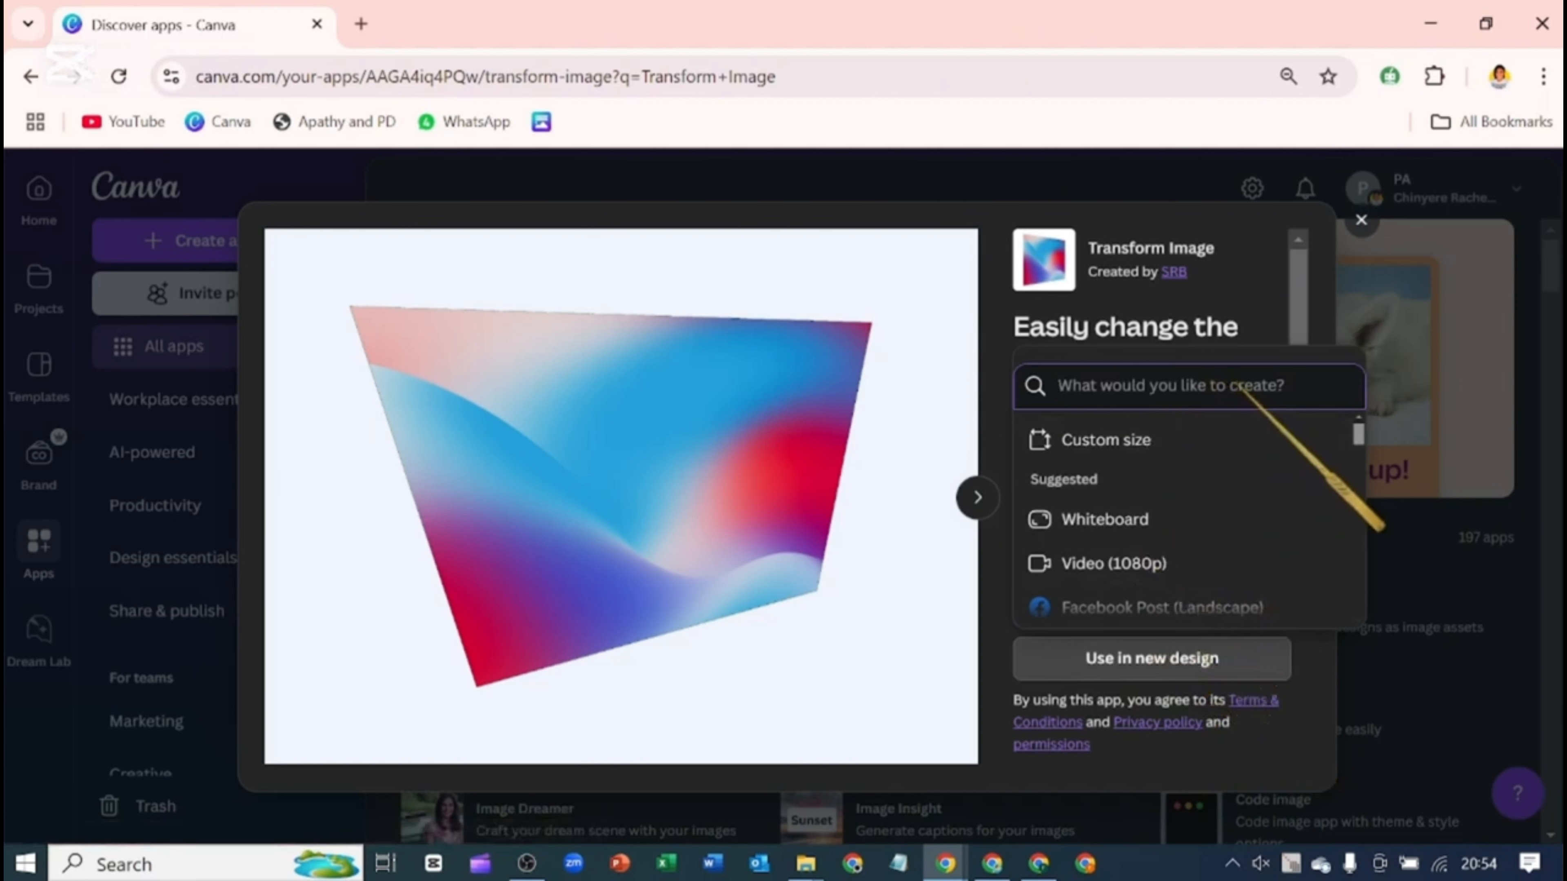
Step: Search the design types for "you" and start a new YouTube Thumbnail design with the Transform Image app
scroll(1157, 450, down, 2)
scroll(1148, 472, down, 4)
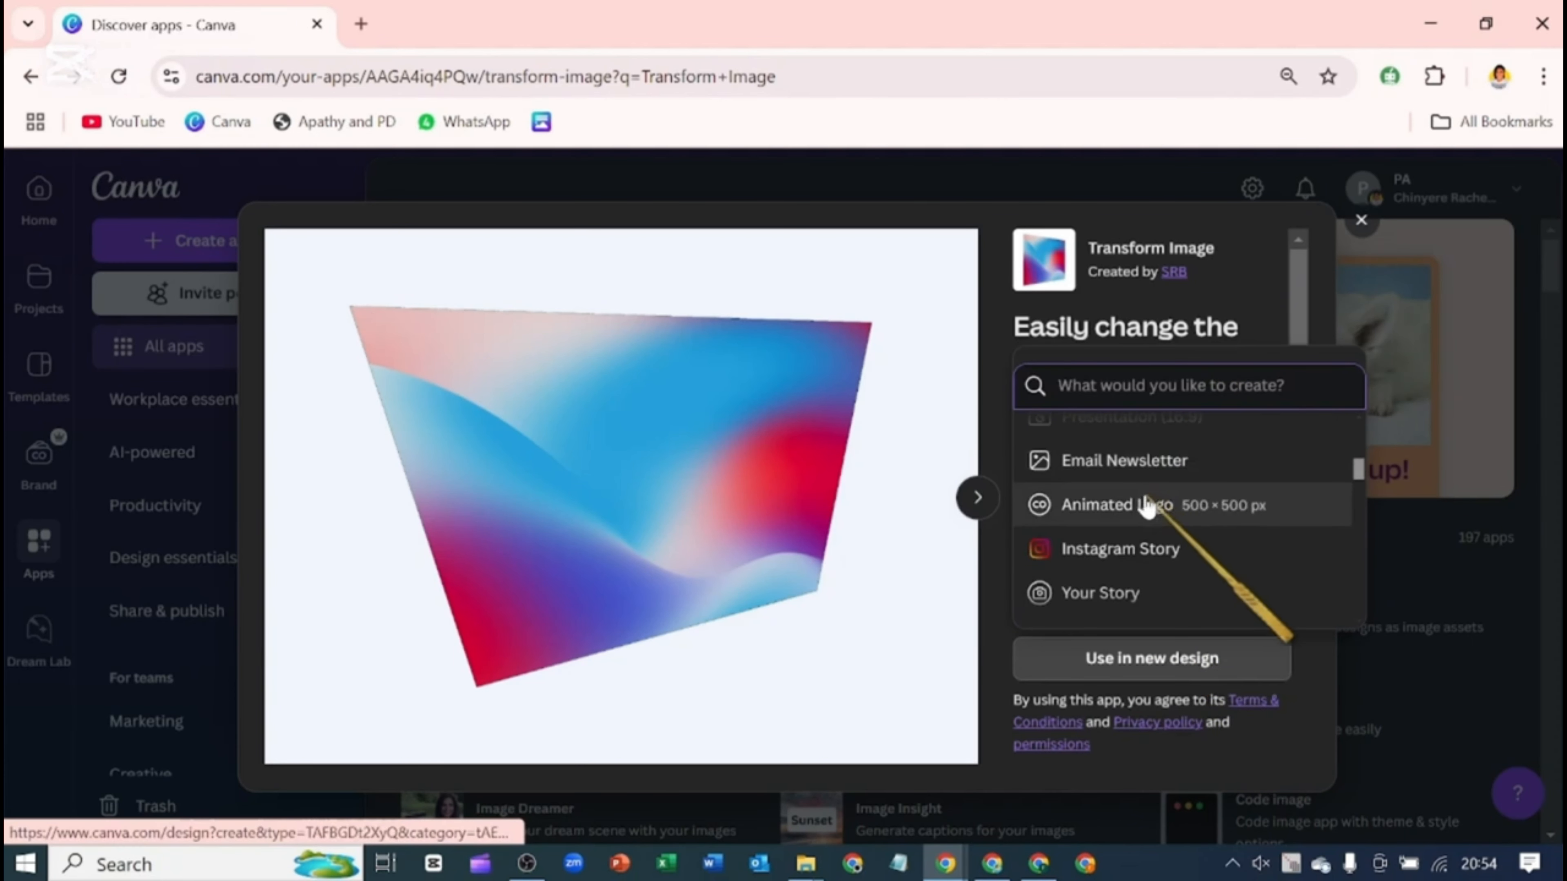
scroll(1146, 520, up, 3)
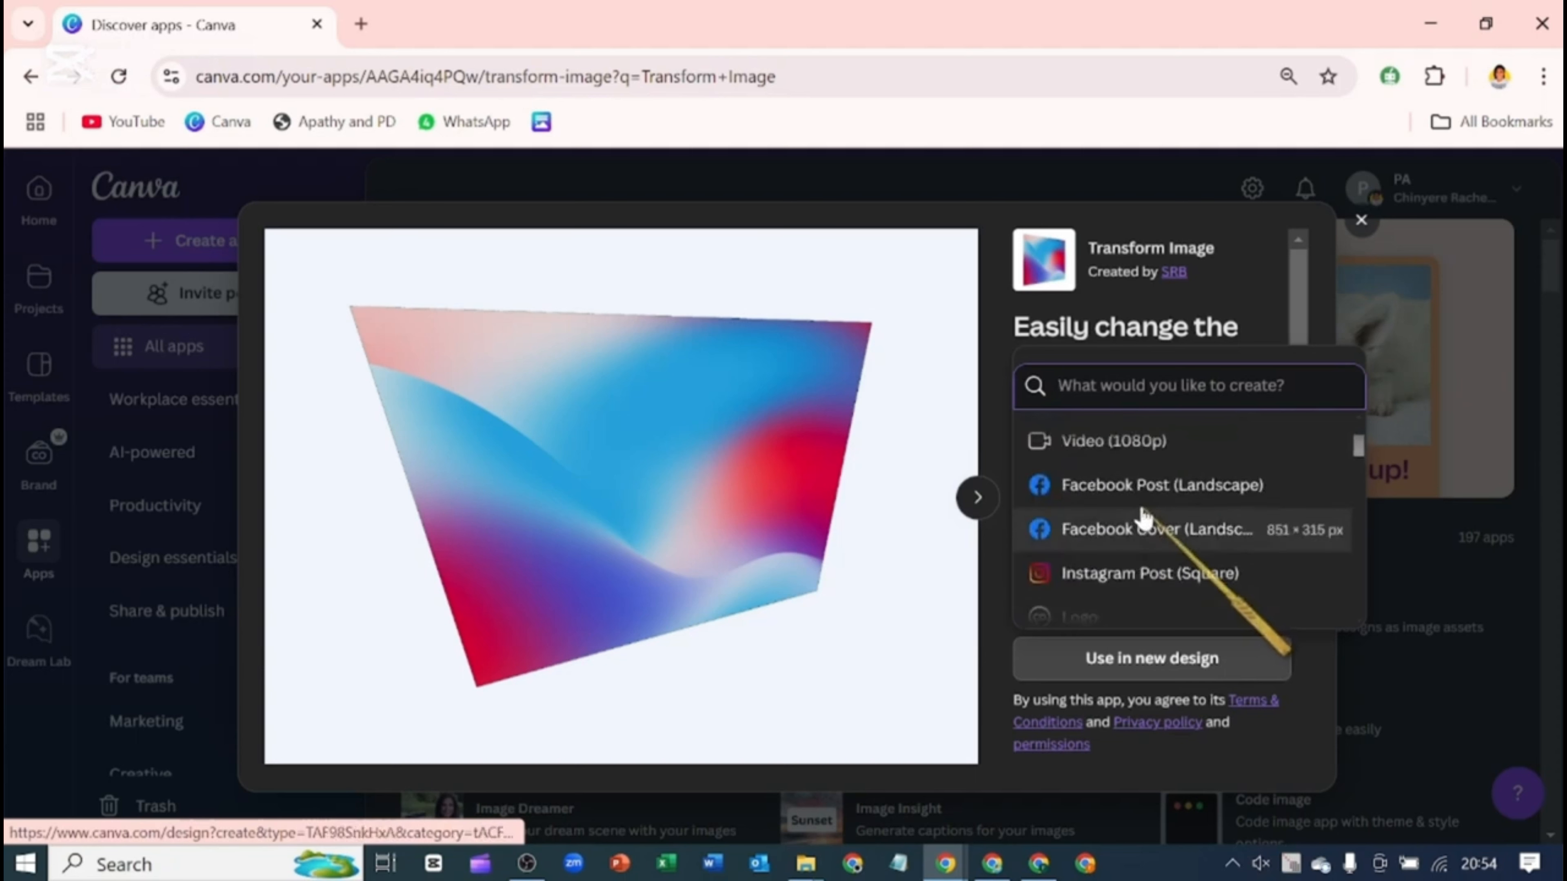
scroll(1144, 516, up, 2)
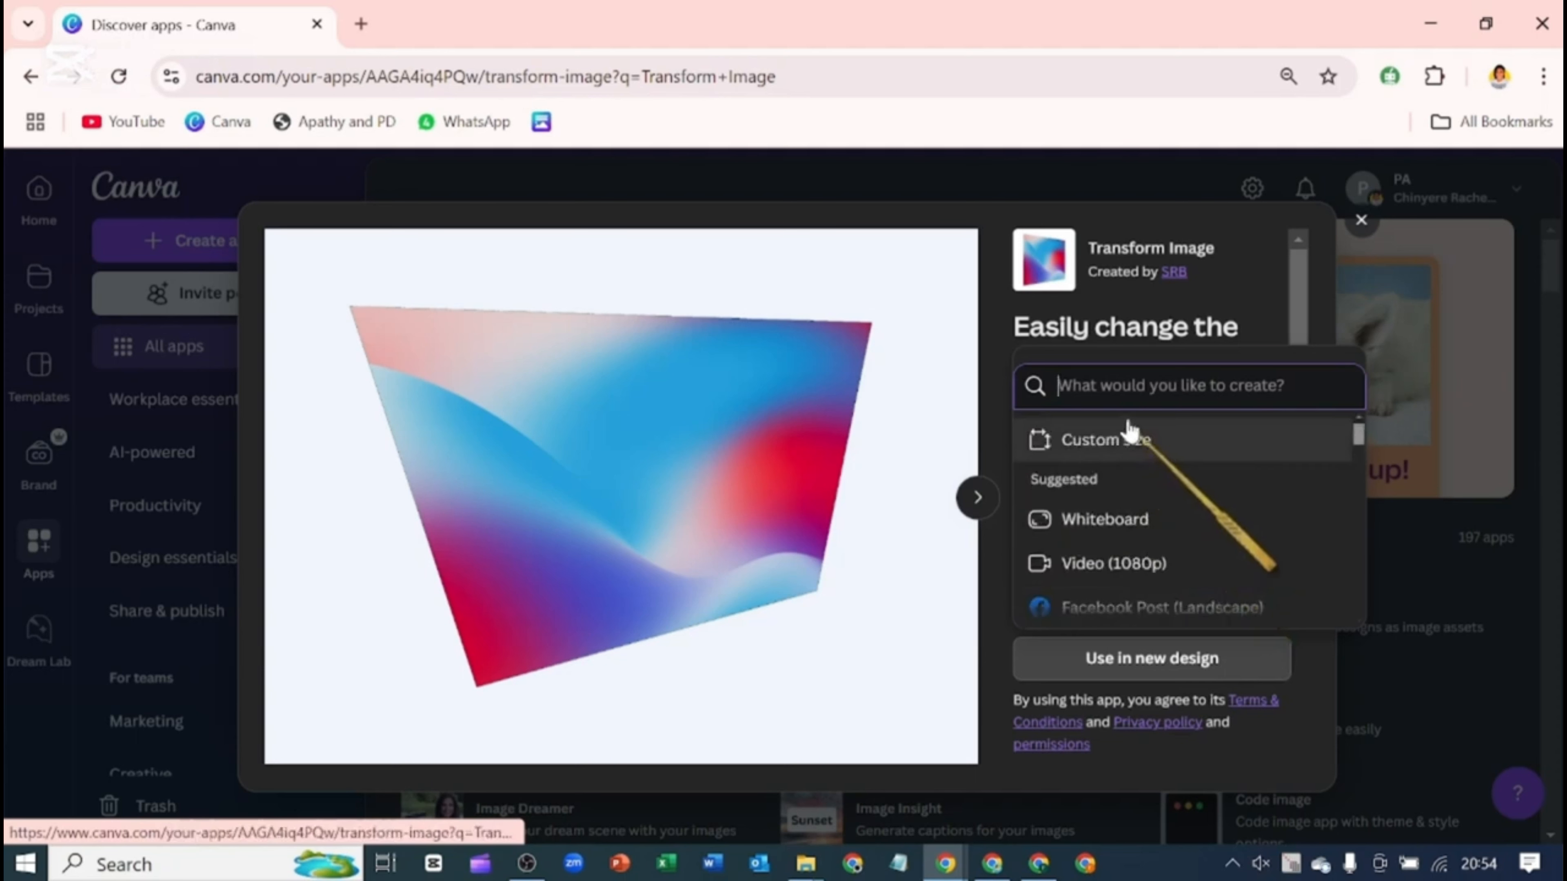
text(y)
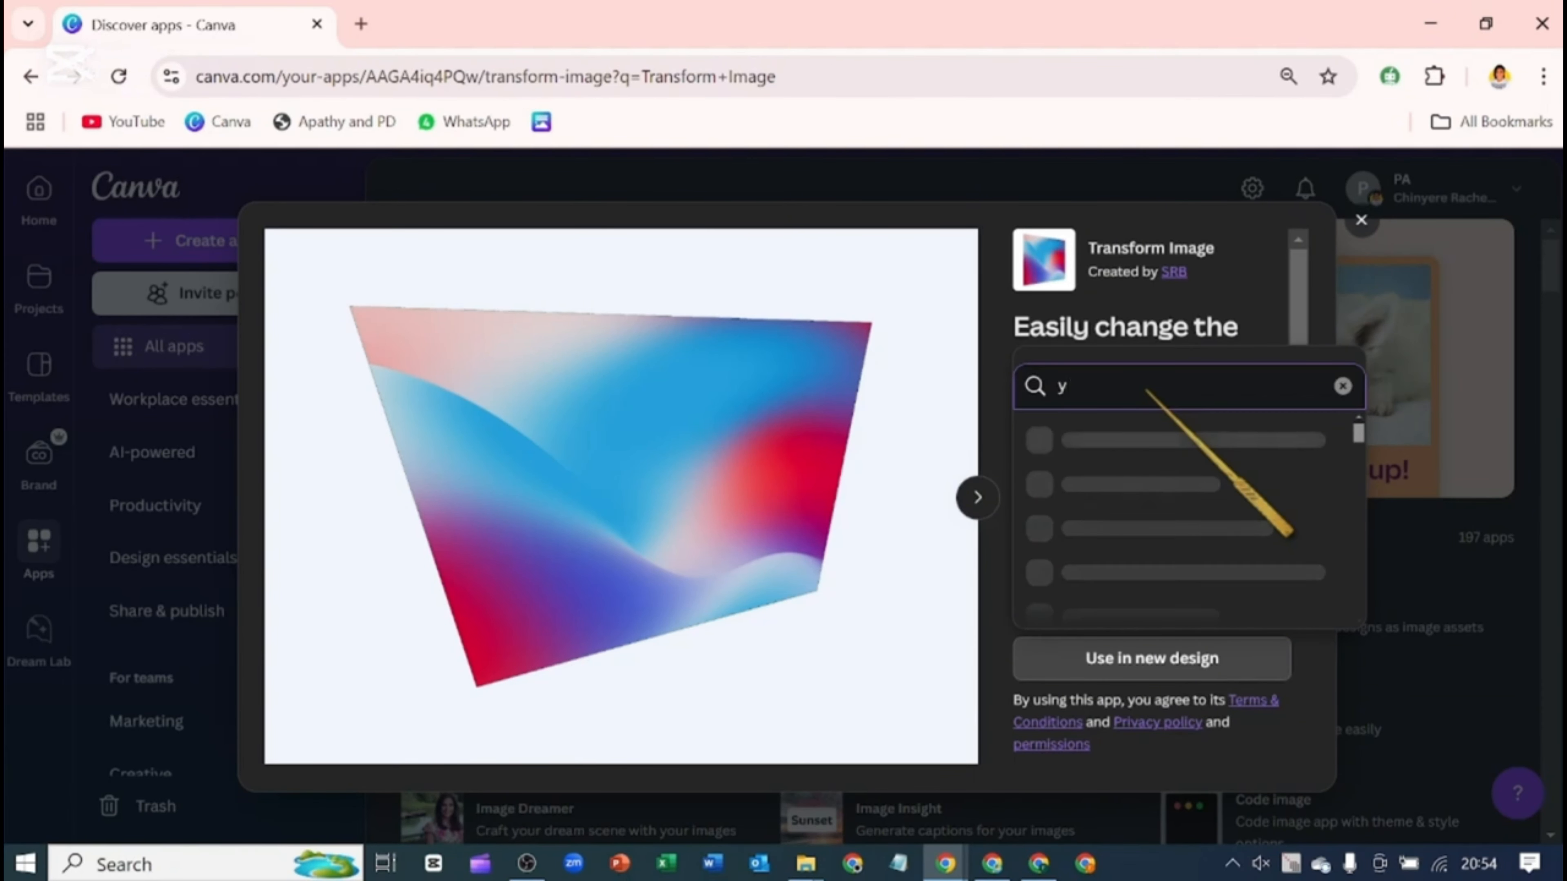
text(ou)
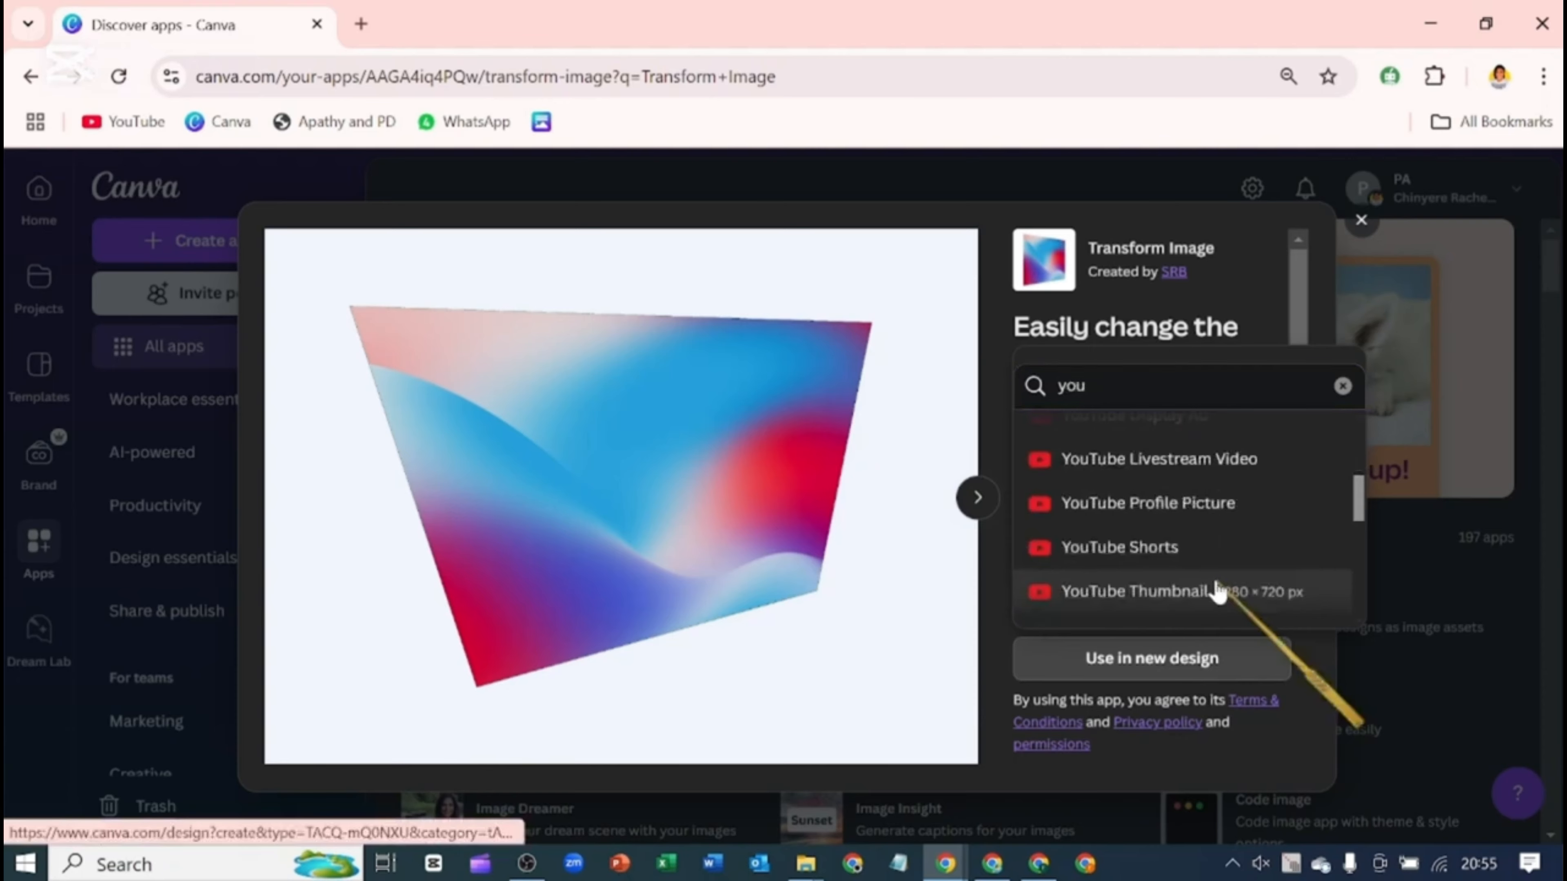
click(1216, 592)
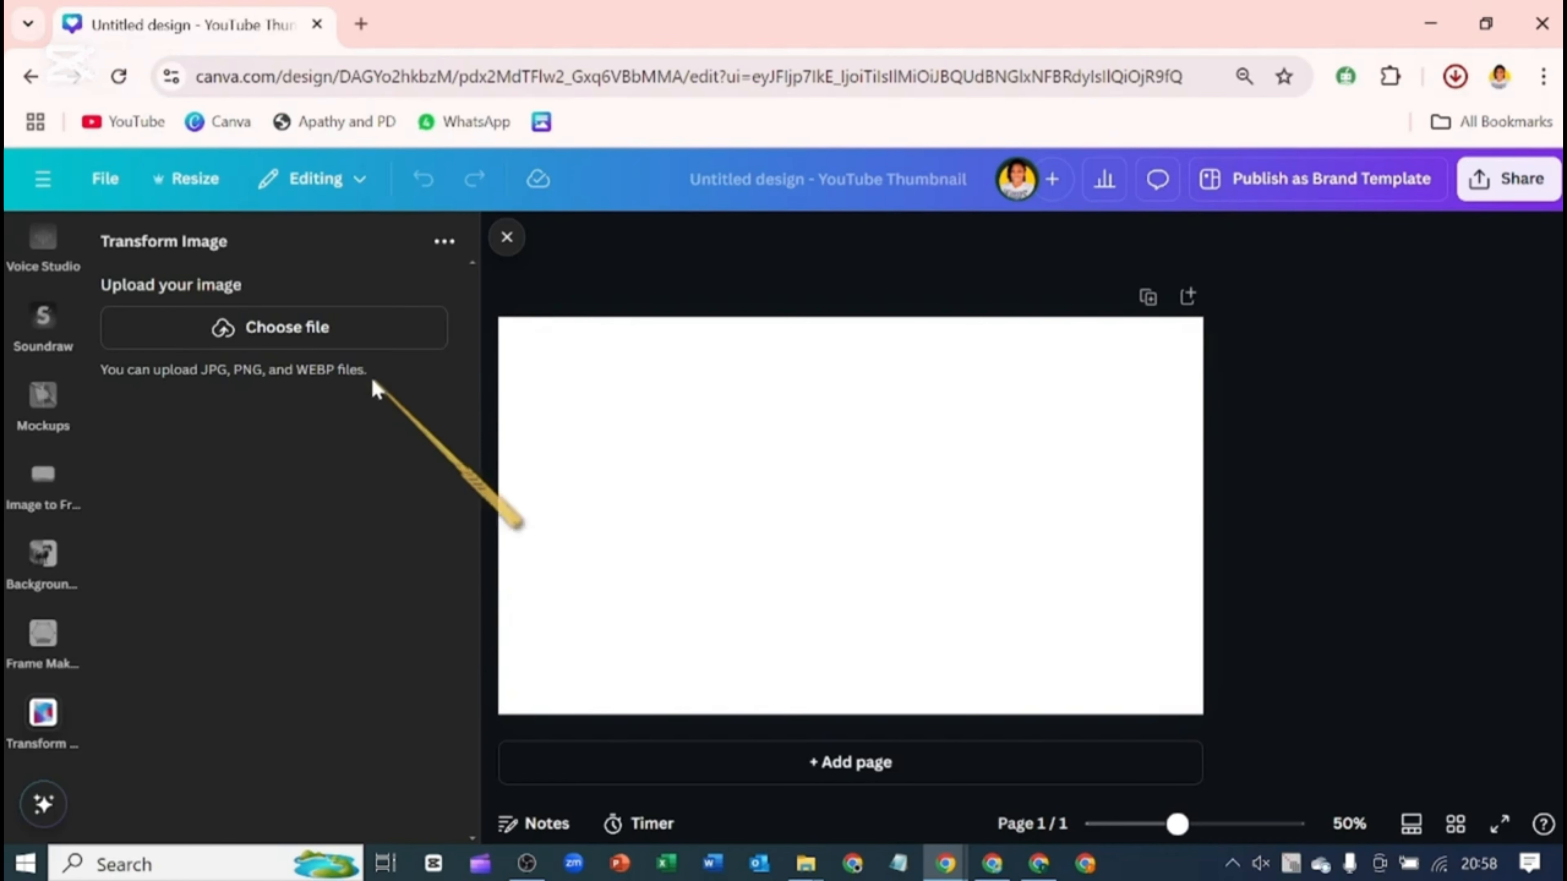
Step: Upload the PNG portrait with the city skyline to Transform Image and tilt its perspective in different directions
click(295, 333)
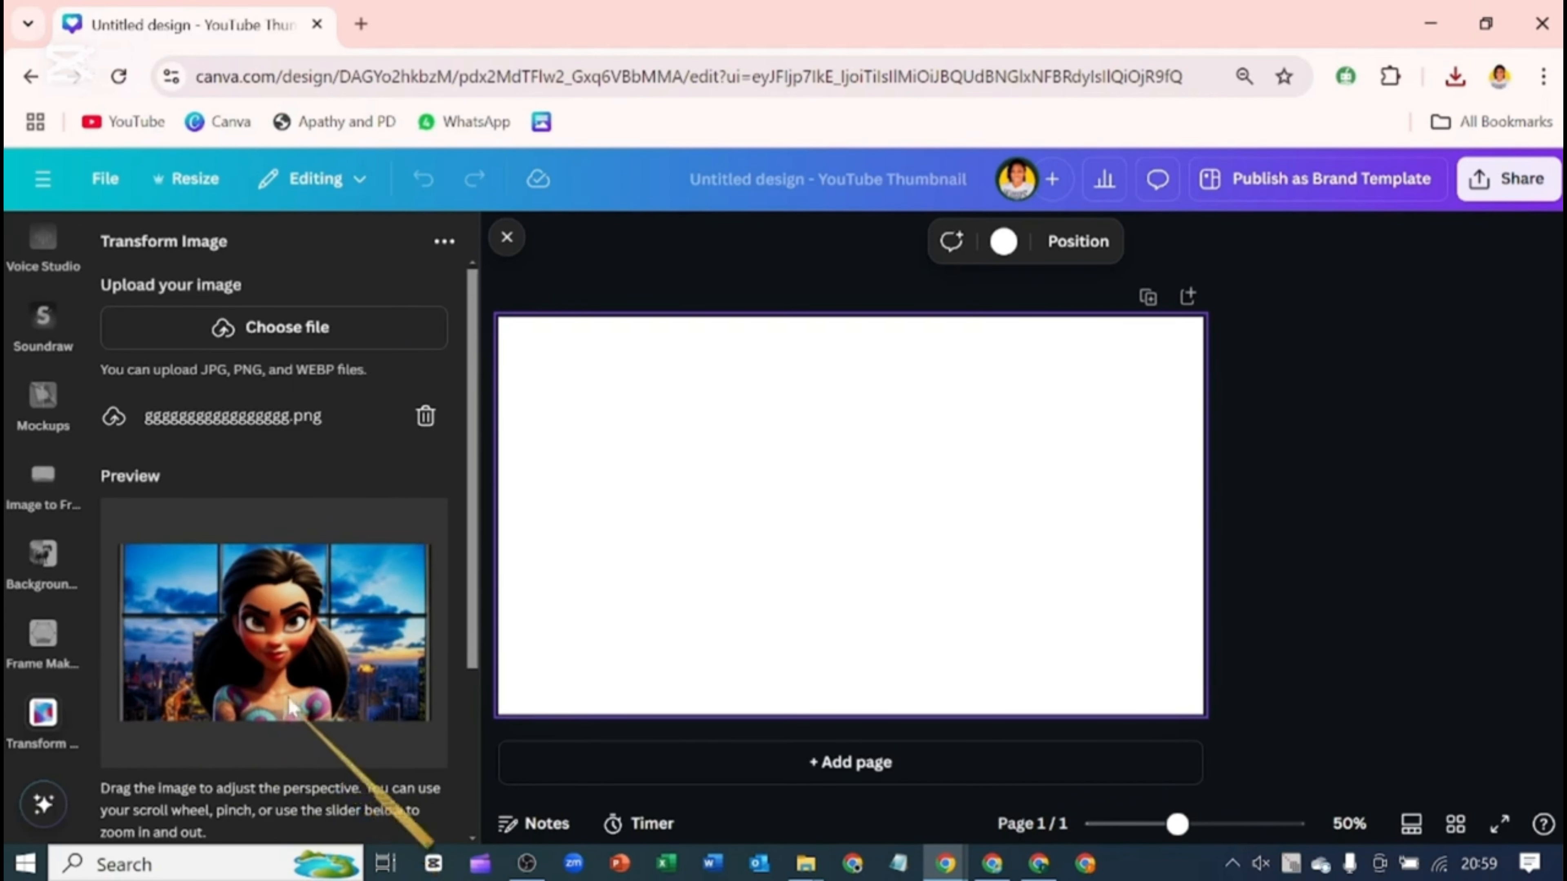
mouse_move(422, 645)
mouse_down()
mouse_move(450, 642)
mouse_move(446, 614)
mouse_move(432, 704)
mouse_move(414, 606)
mouse_move(415, 629)
mouse_move(366, 646)
mouse_move(386, 636)
mouse_move(394, 651)
mouse_up()
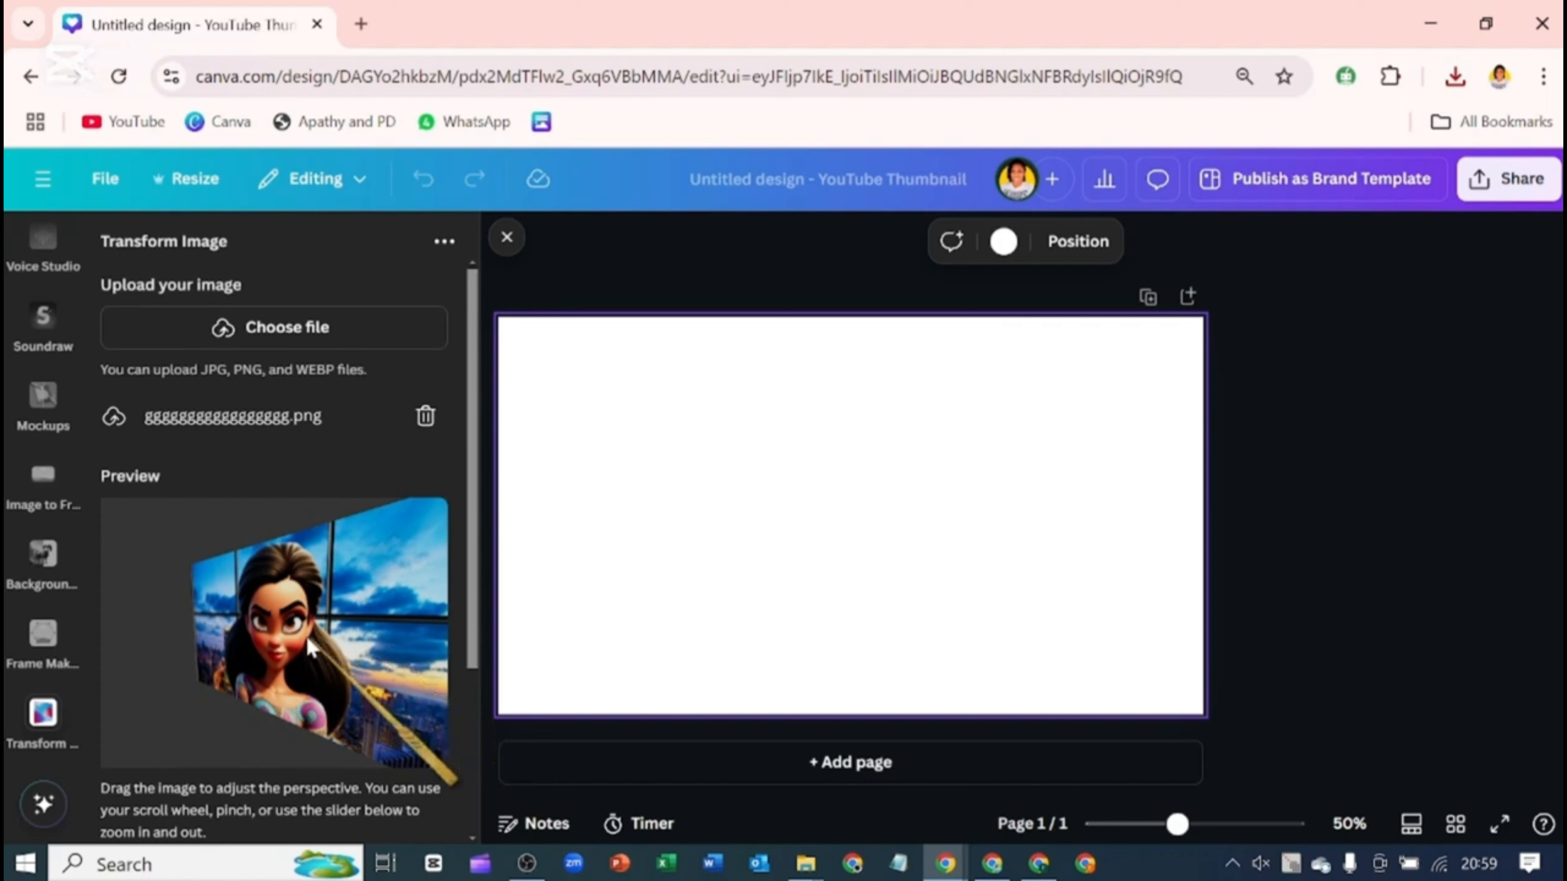
drag(176, 644, 222, 642)
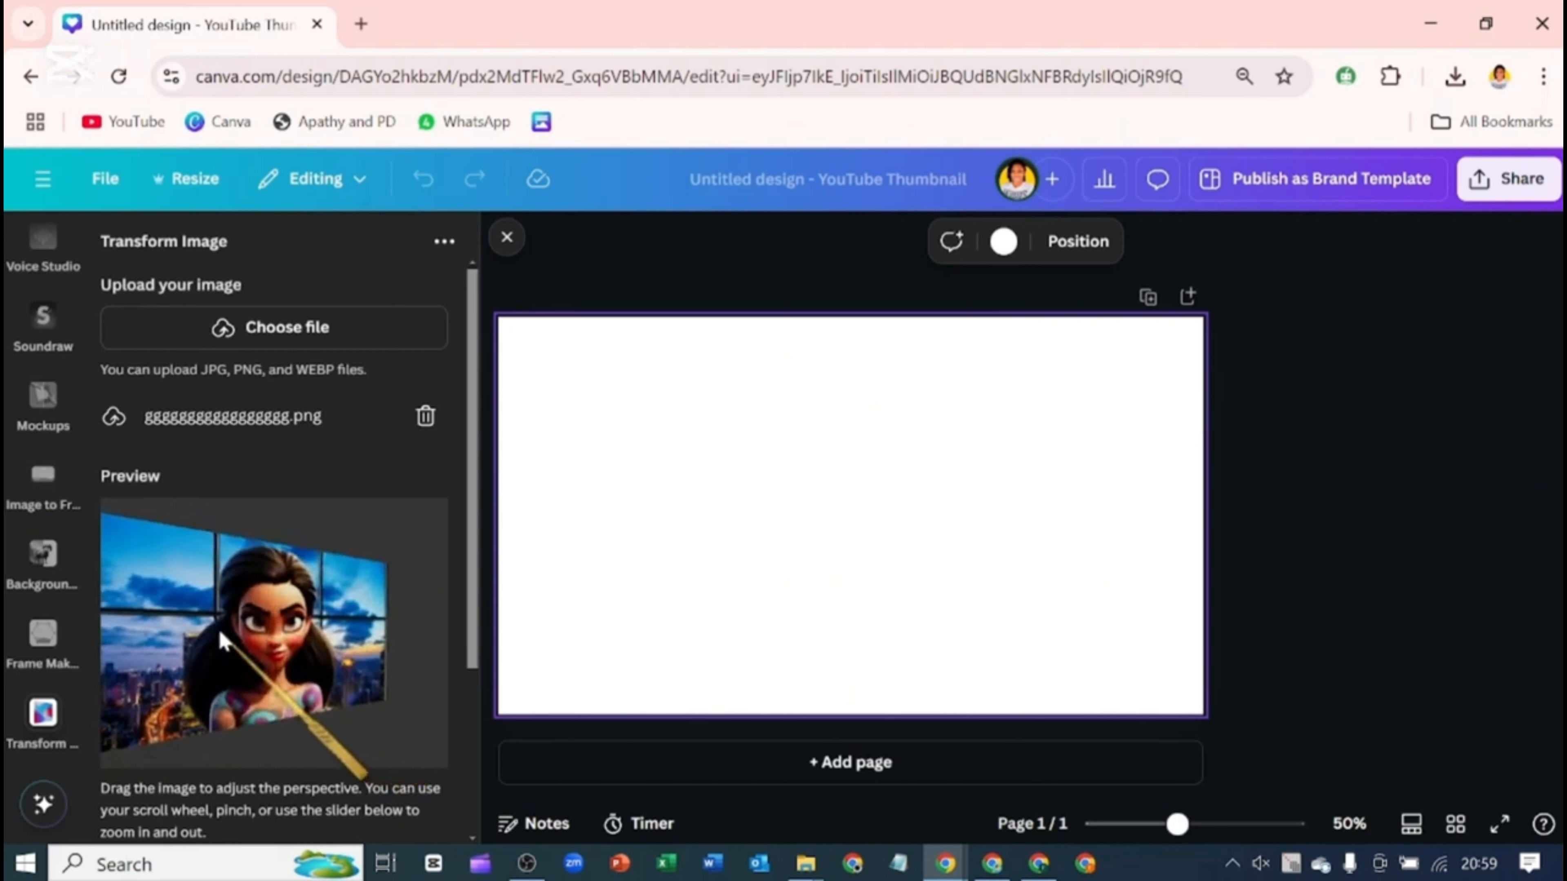
drag(389, 642, 269, 650)
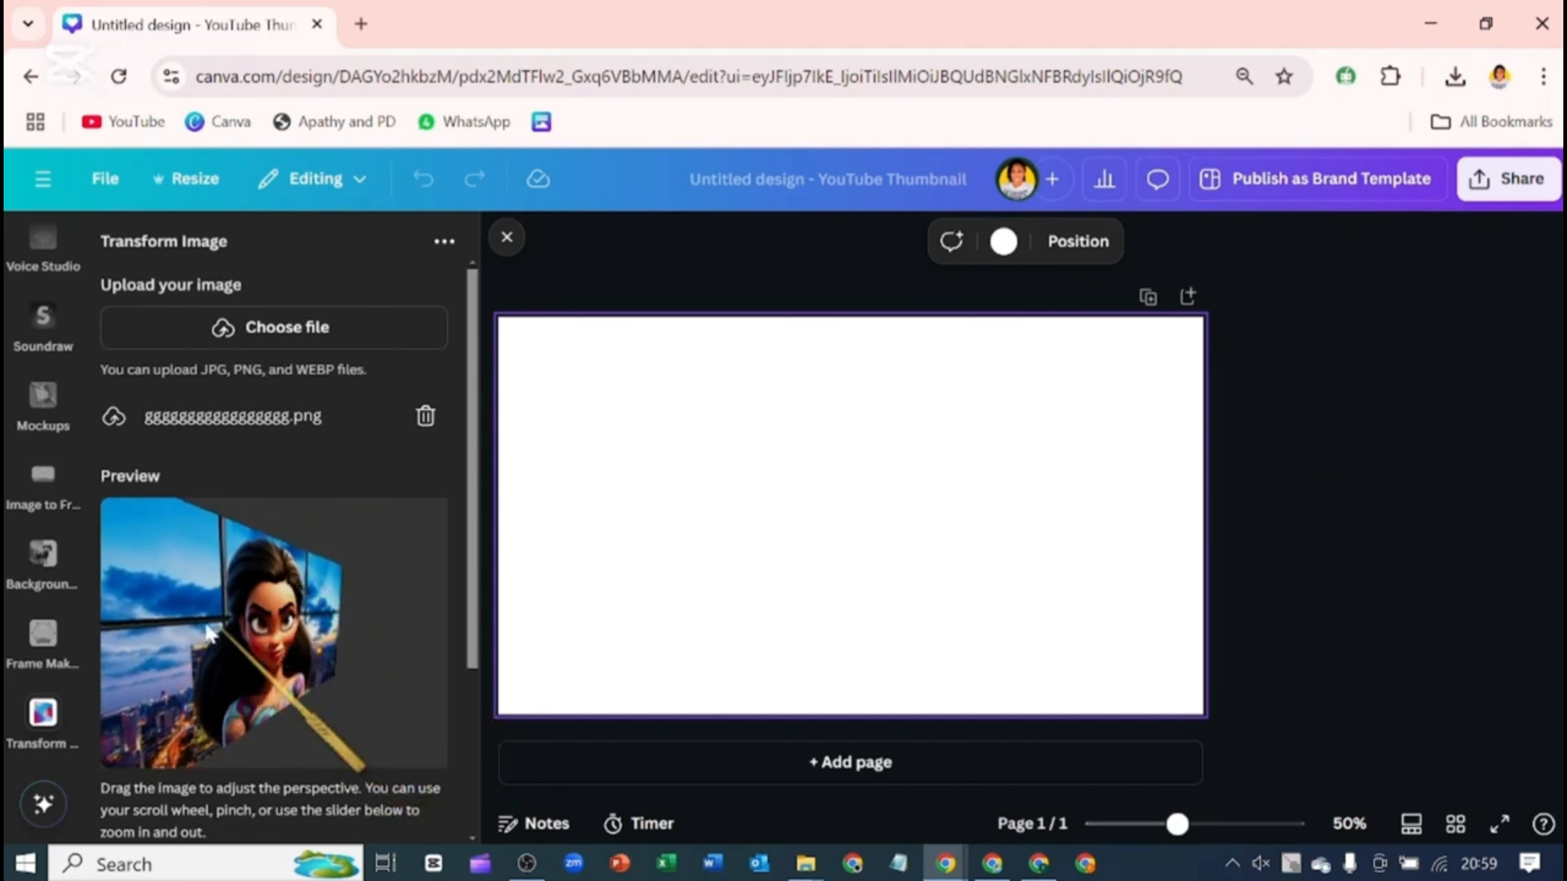
mouse_move(153, 642)
mouse_down()
mouse_move(106, 629)
mouse_move(171, 642)
mouse_up()
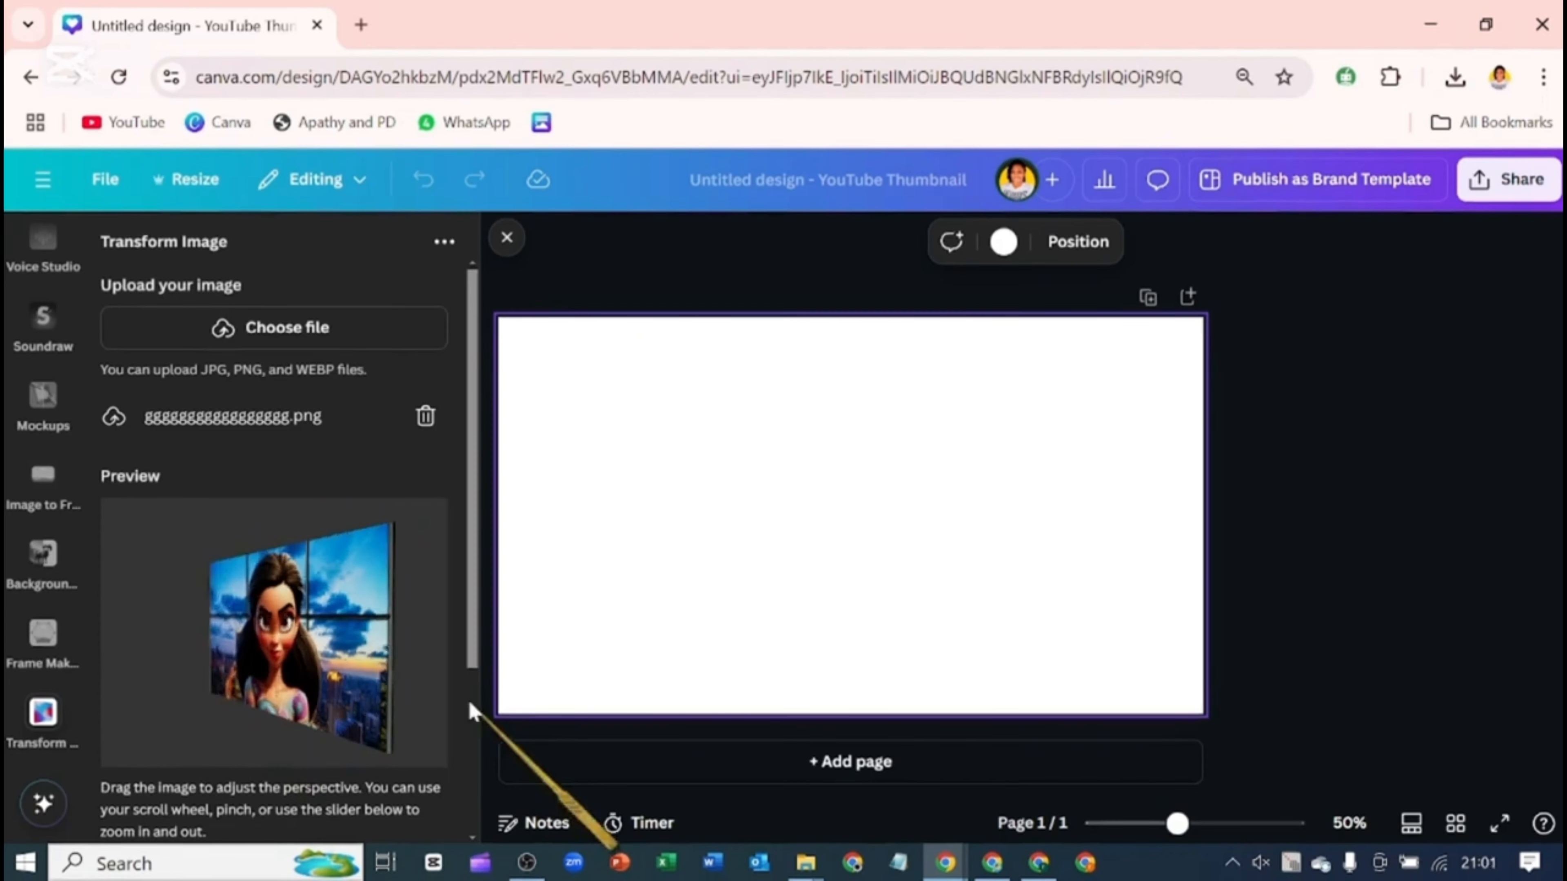
Step: Reset the image's perspective, then add the transformed image to the thumbnail page and make it smaller
scroll(468, 698, down, 4)
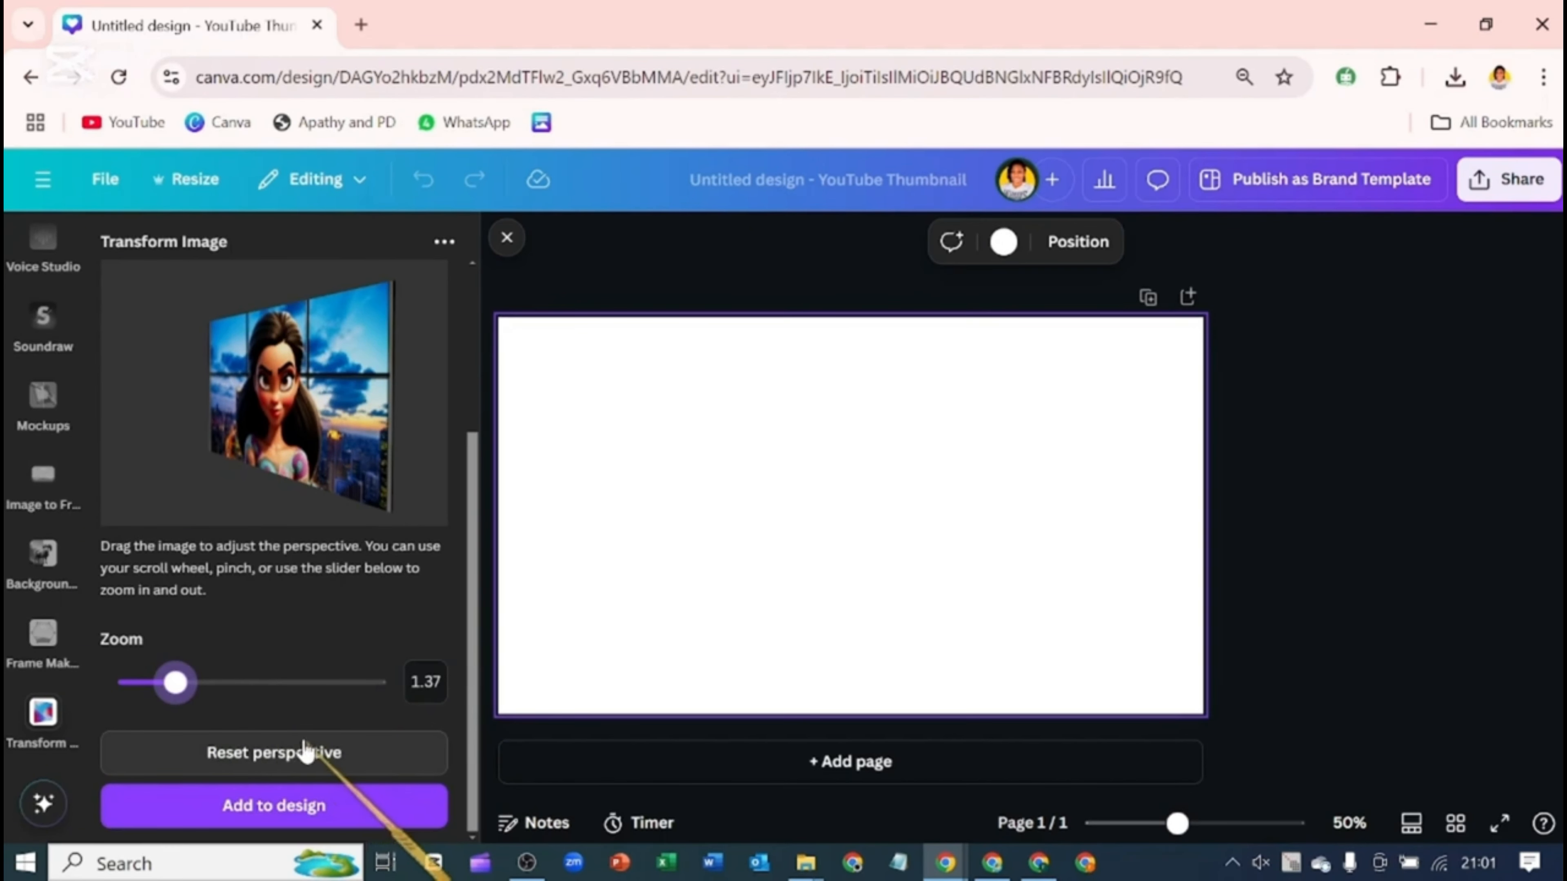
click(301, 757)
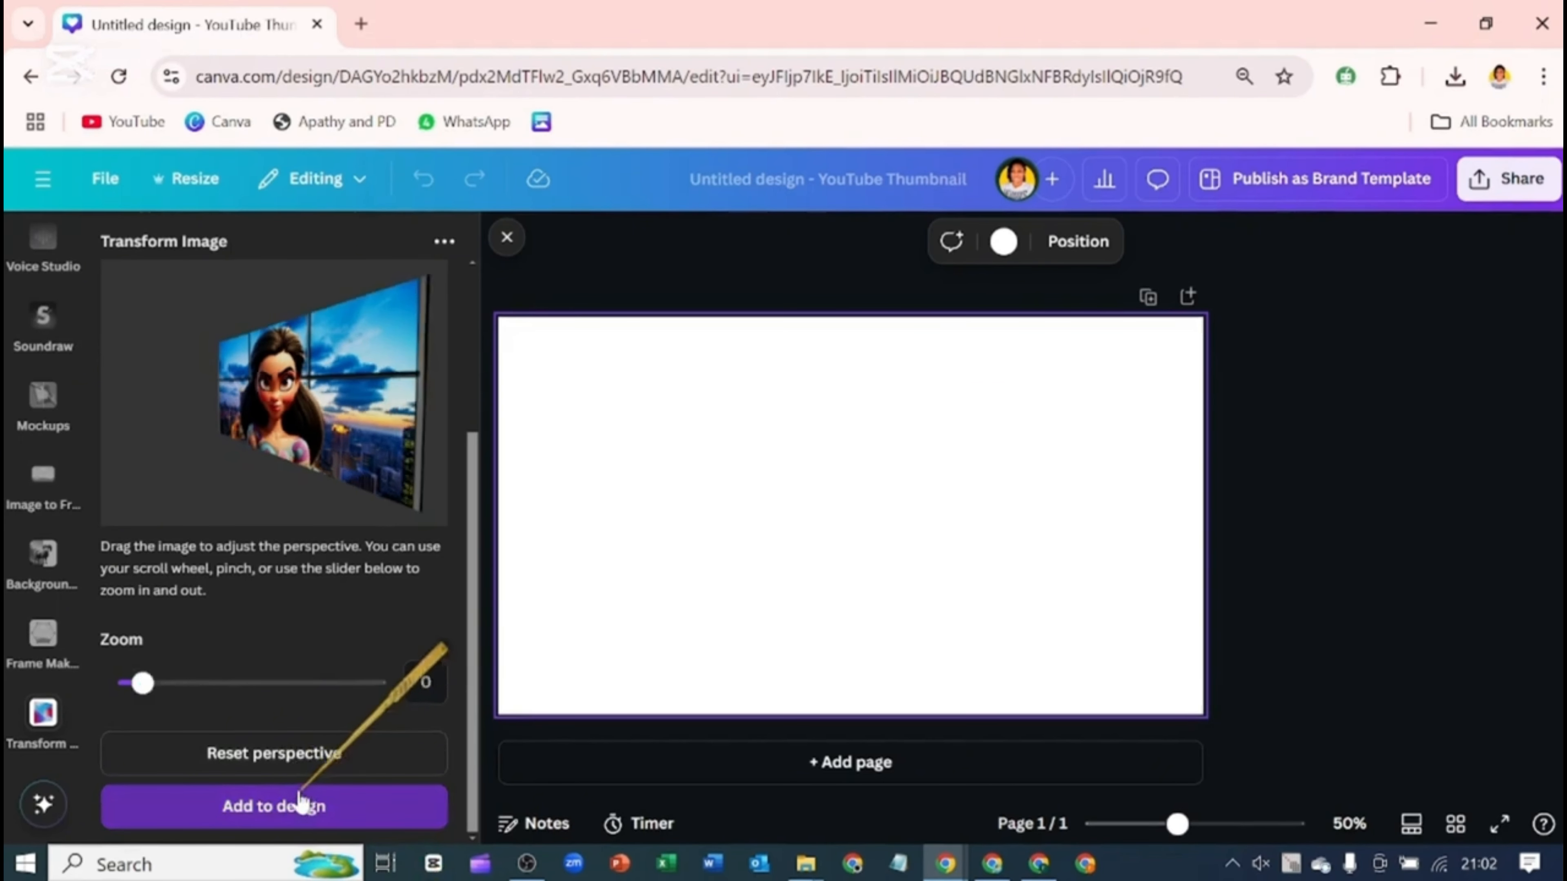
click(304, 805)
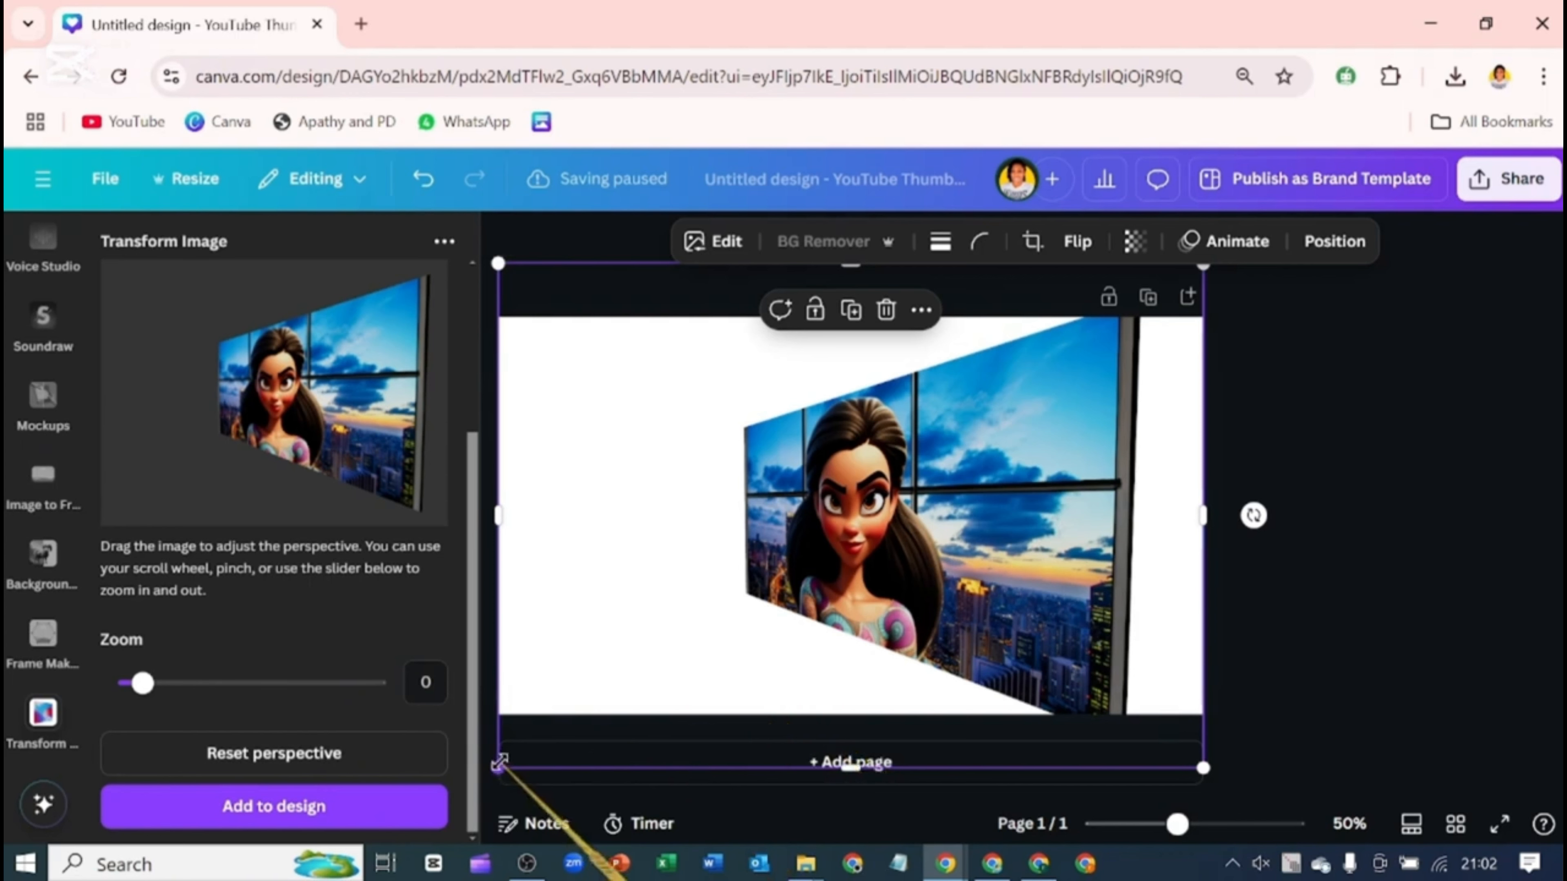
drag(499, 765, 581, 708)
drag(658, 594, 658, 635)
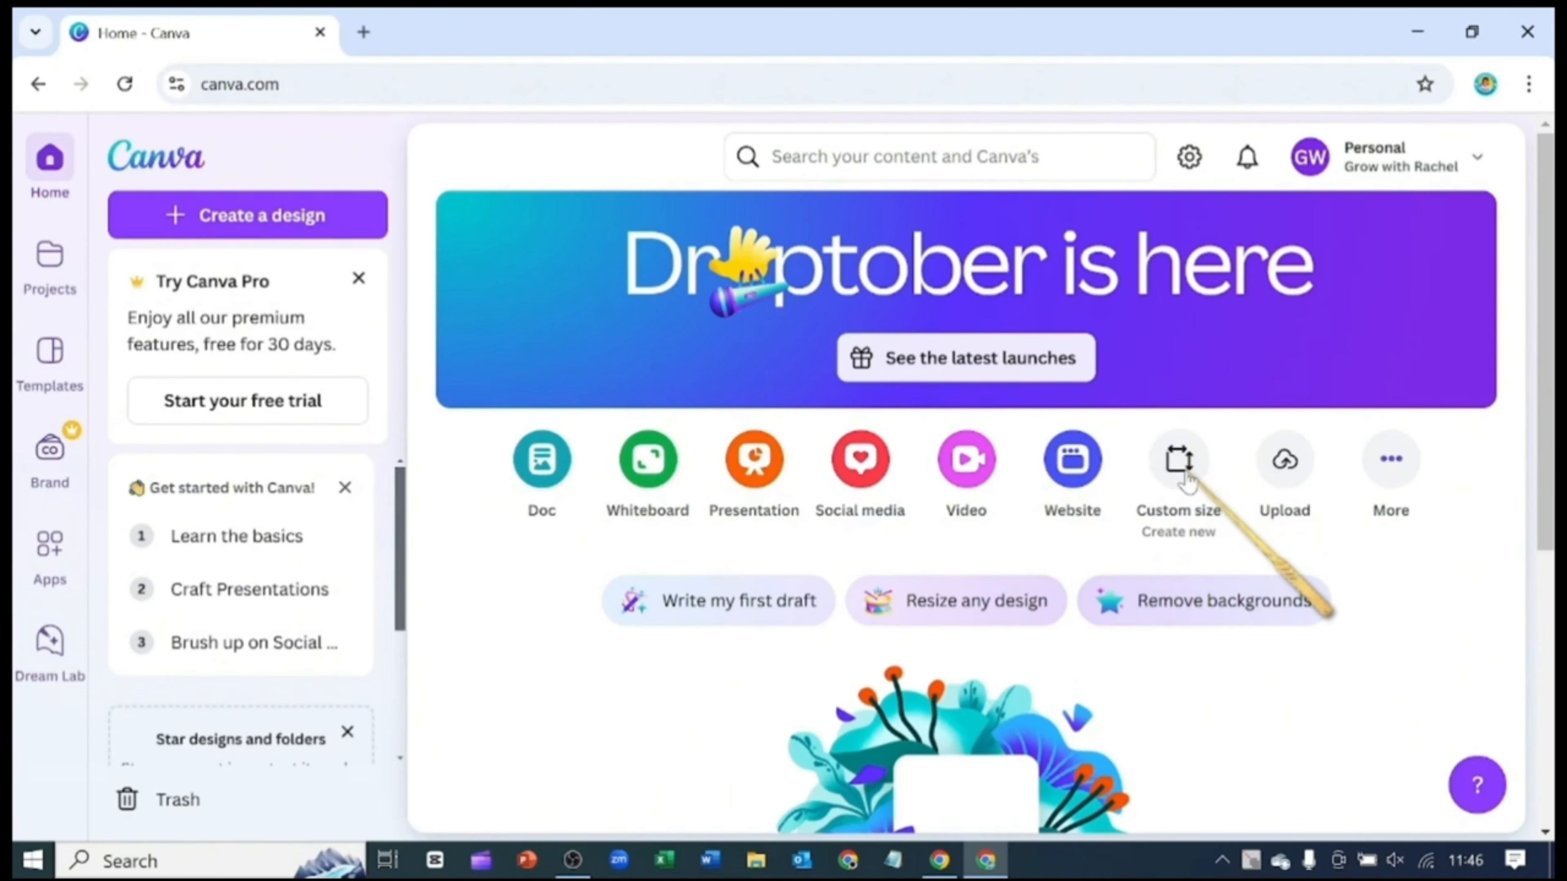
Step: Start a custom-size design with units in cm, a width of 770 and a height of 550
click(1180, 469)
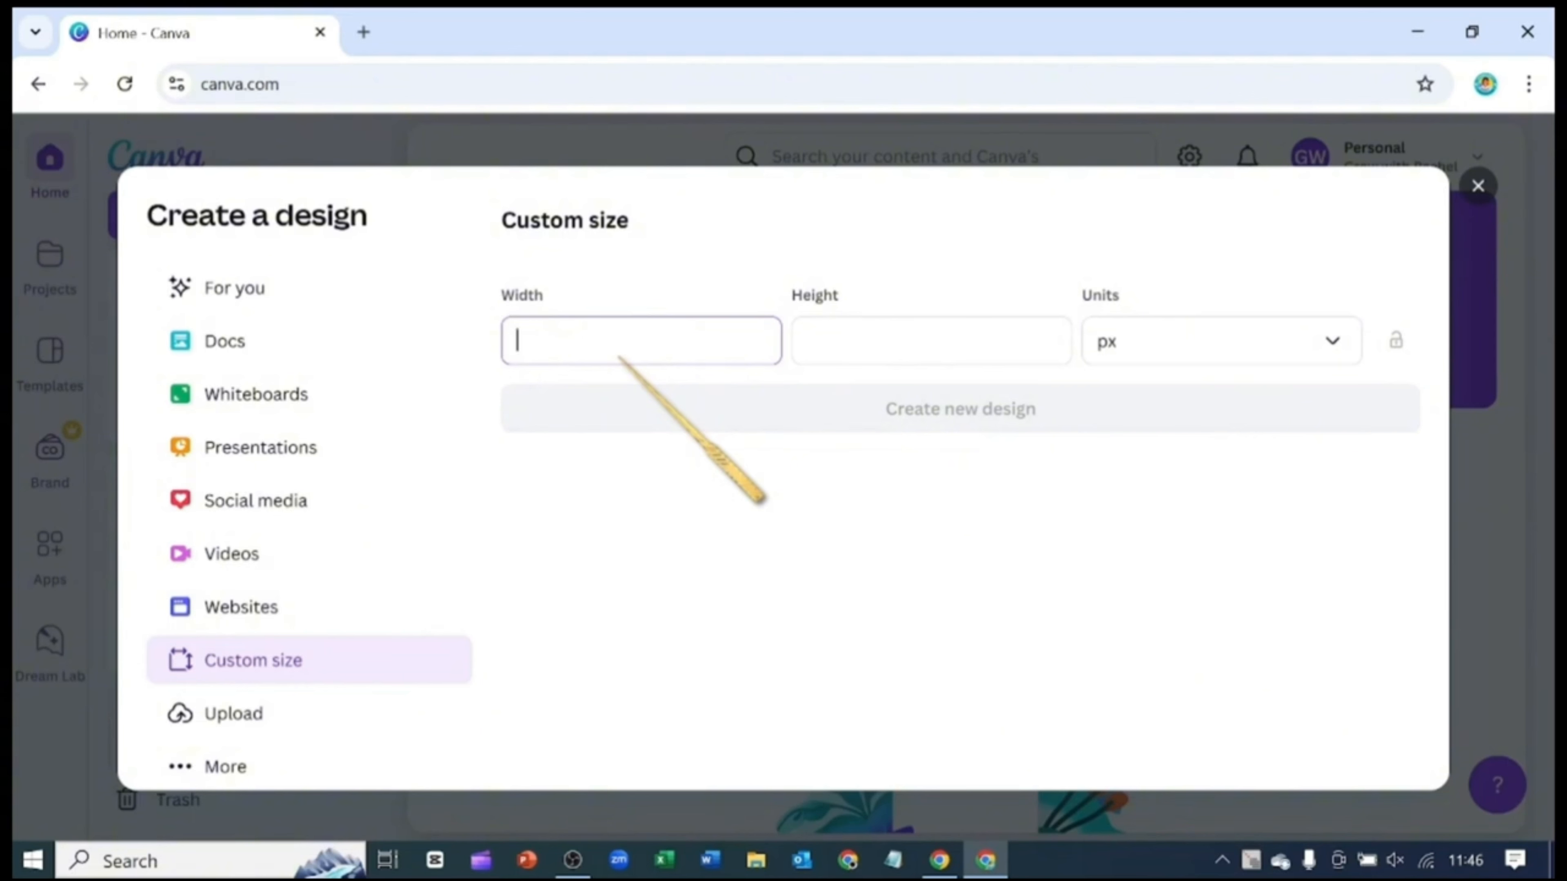
click(642, 349)
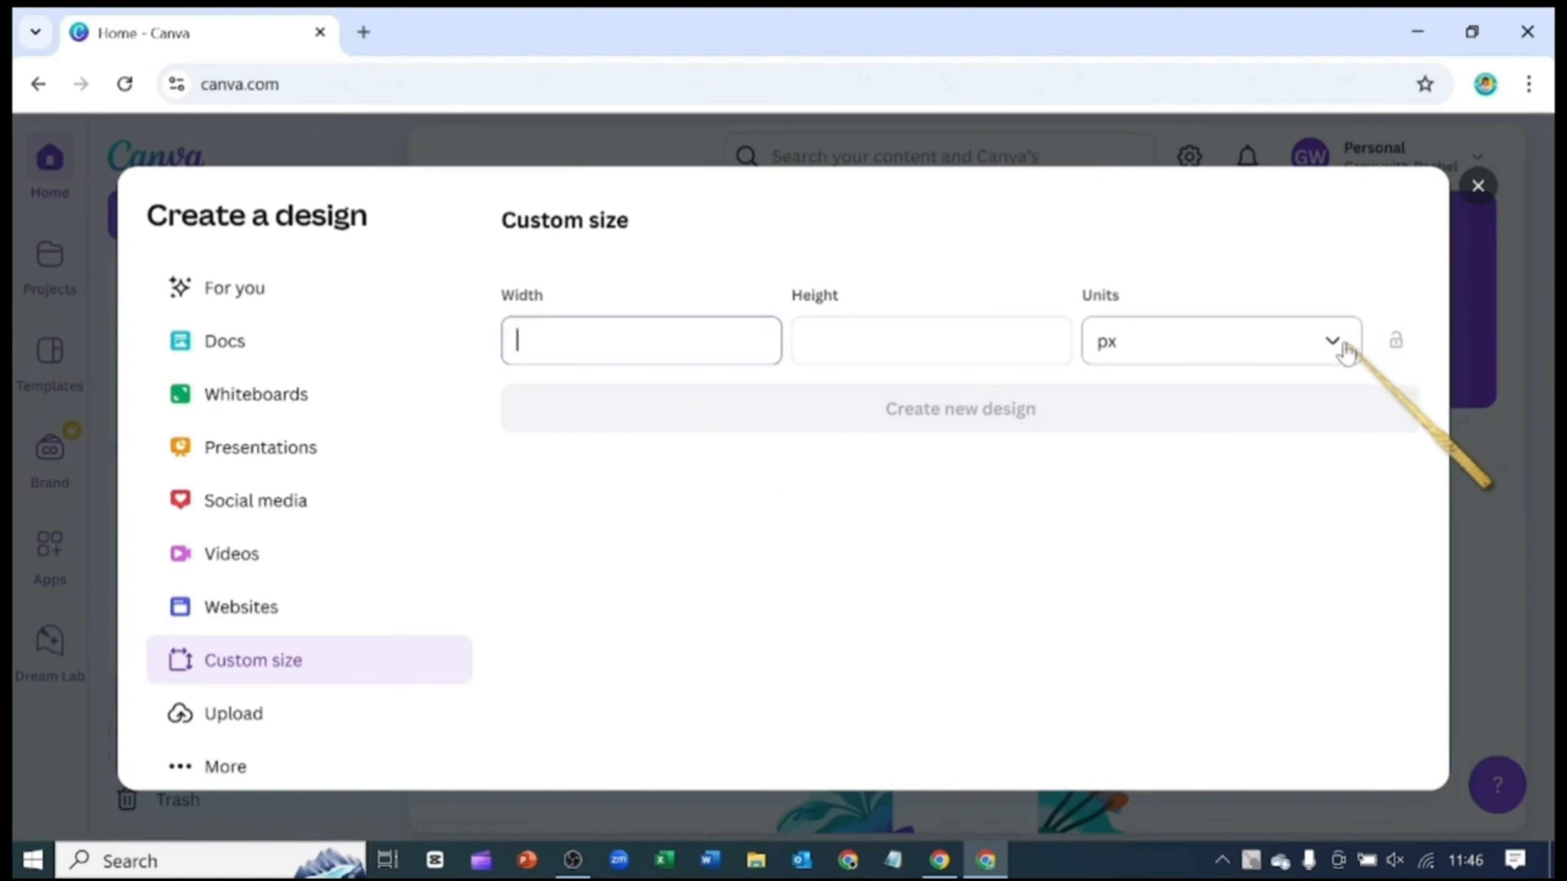
click(1334, 343)
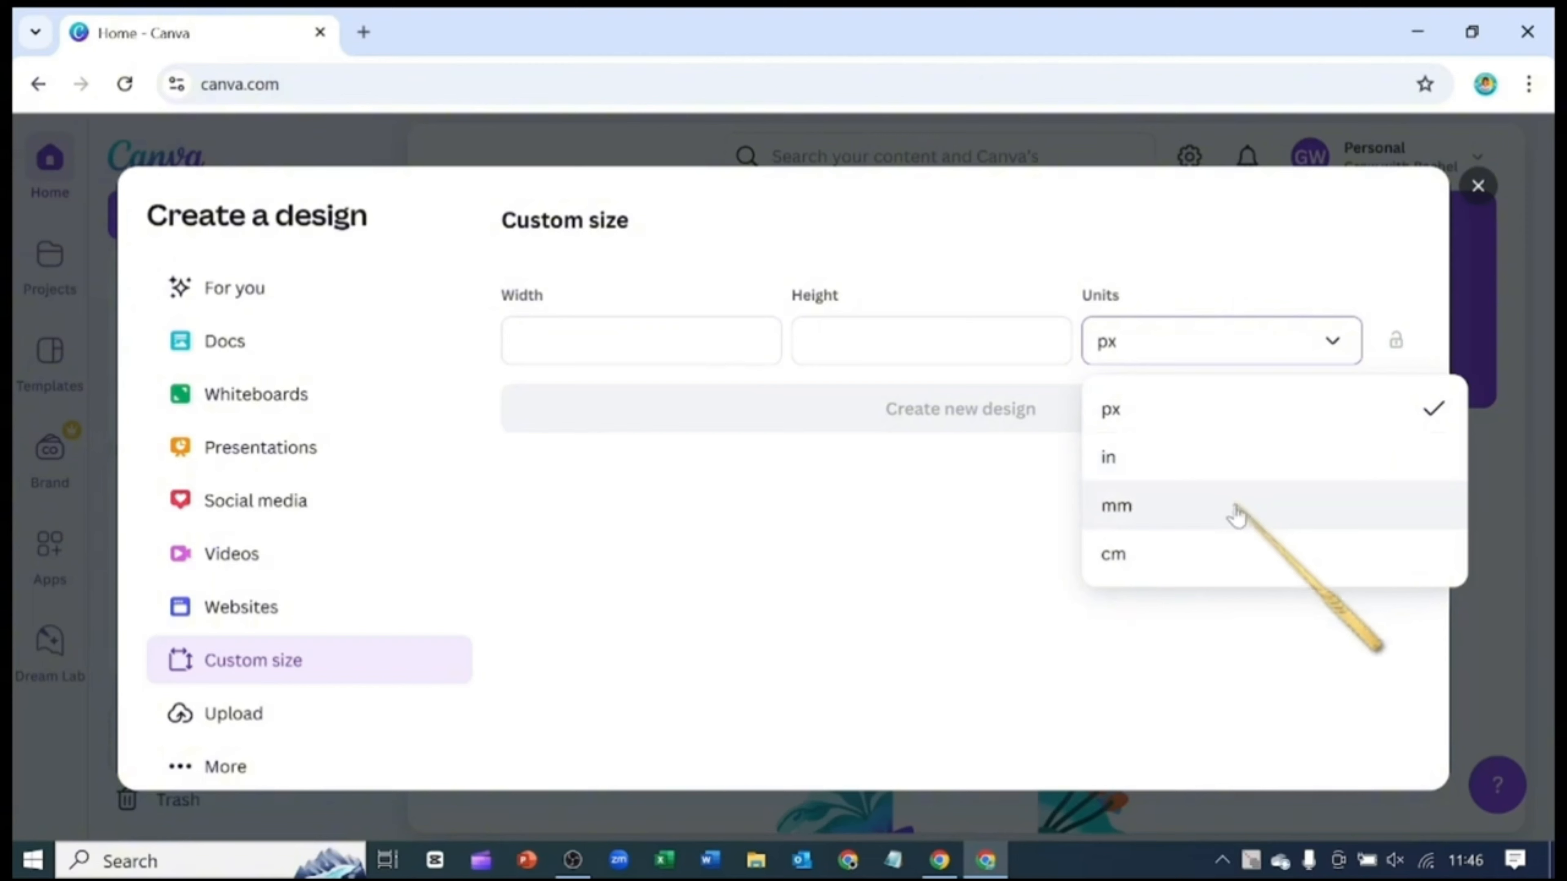
click(1232, 561)
click(646, 362)
text(770)
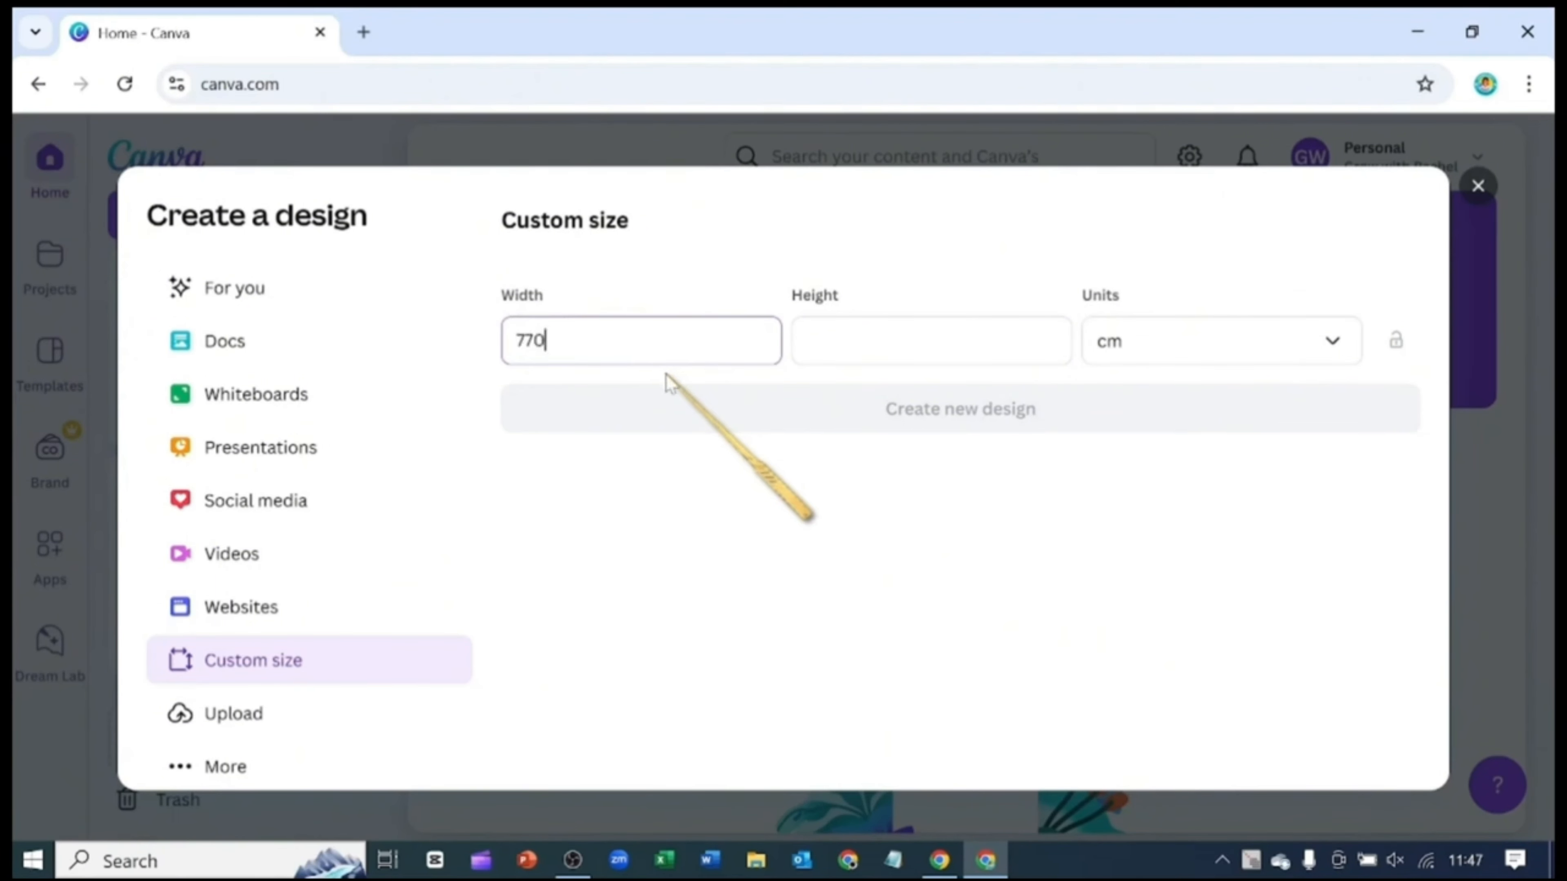
key(Tab)
text(550)
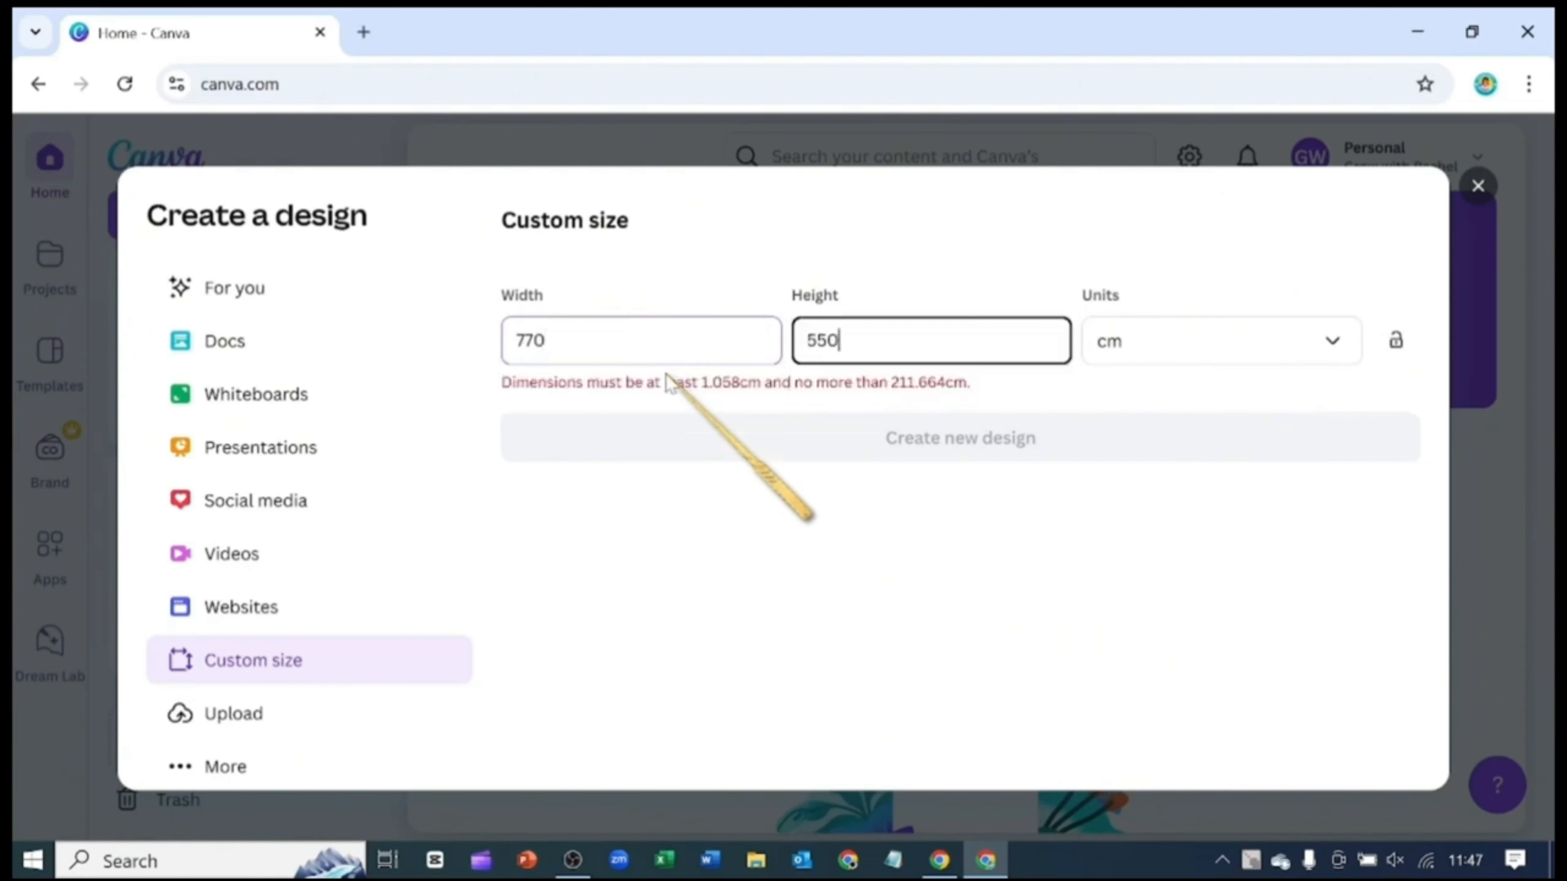
key(Tab)
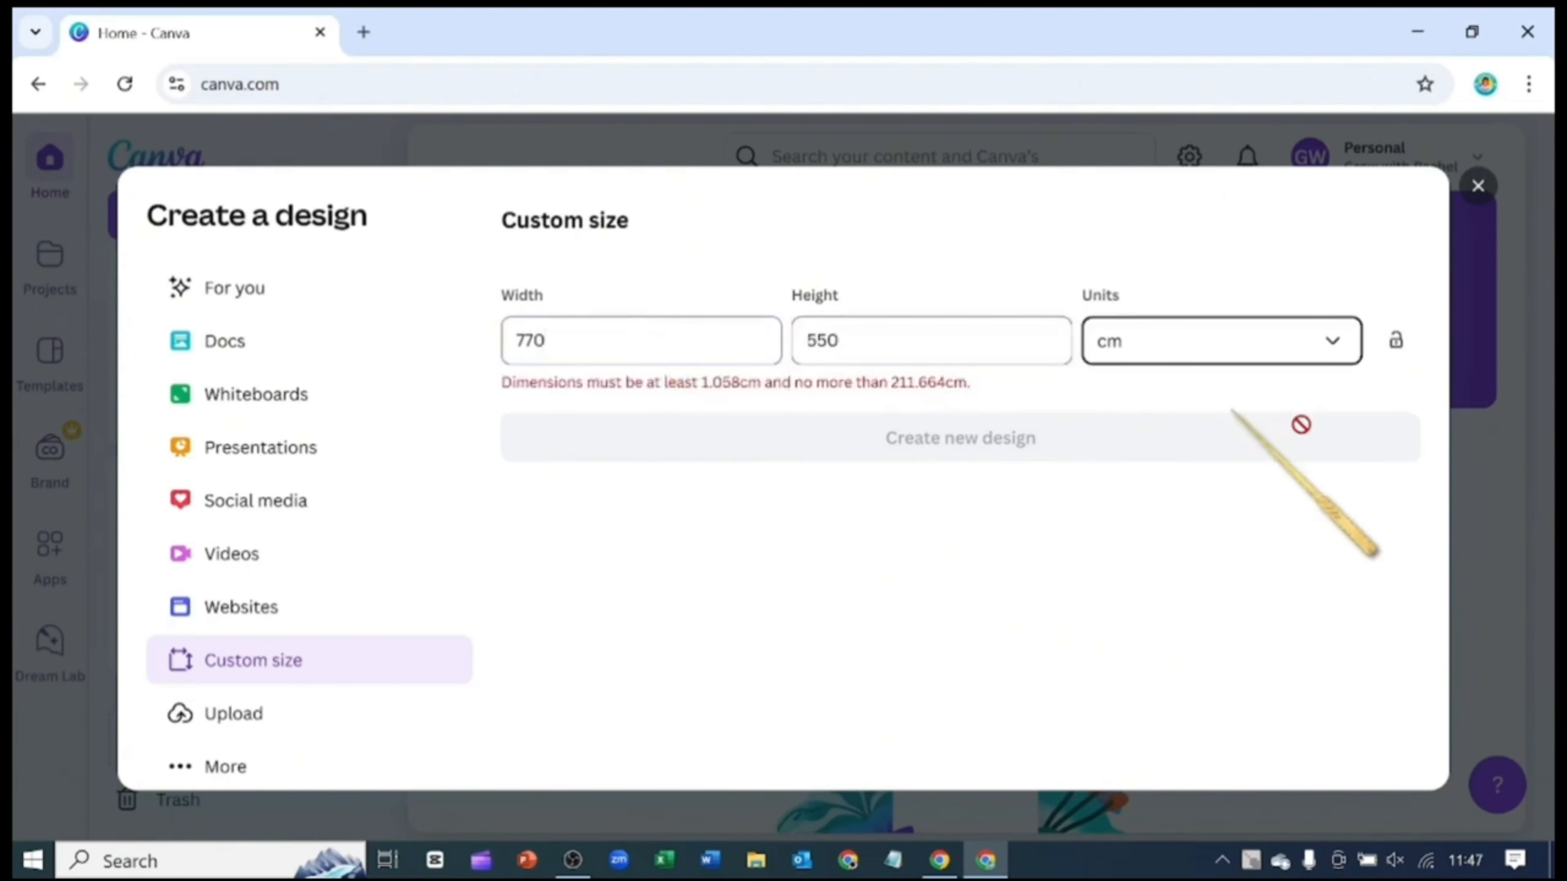
Step: Switch the custom-size units to px and enter a height of 540
click(1332, 349)
click(1333, 349)
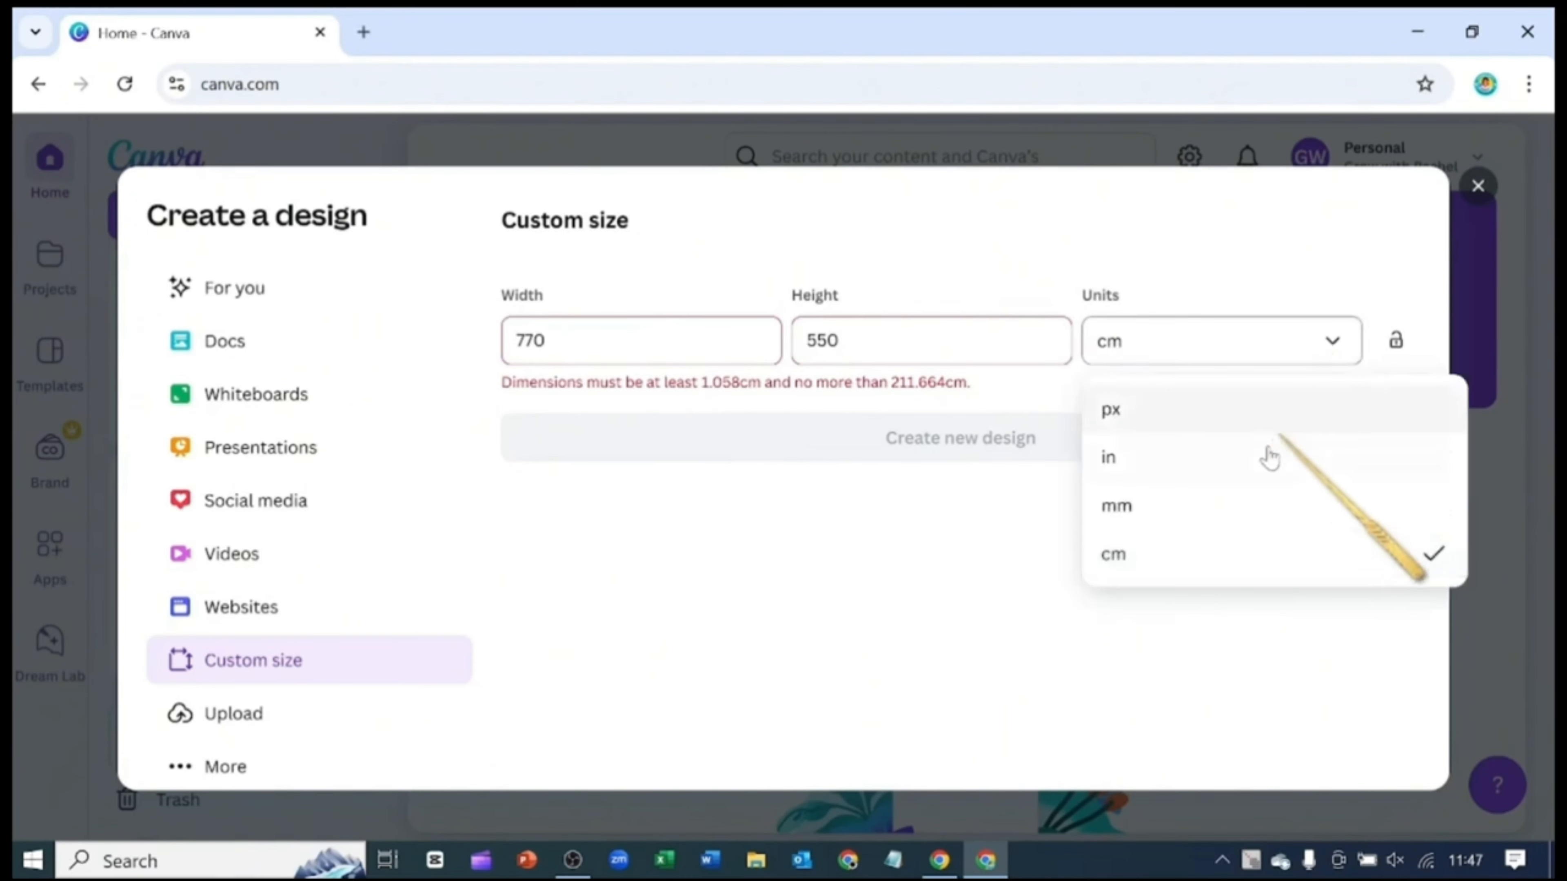
click(1266, 409)
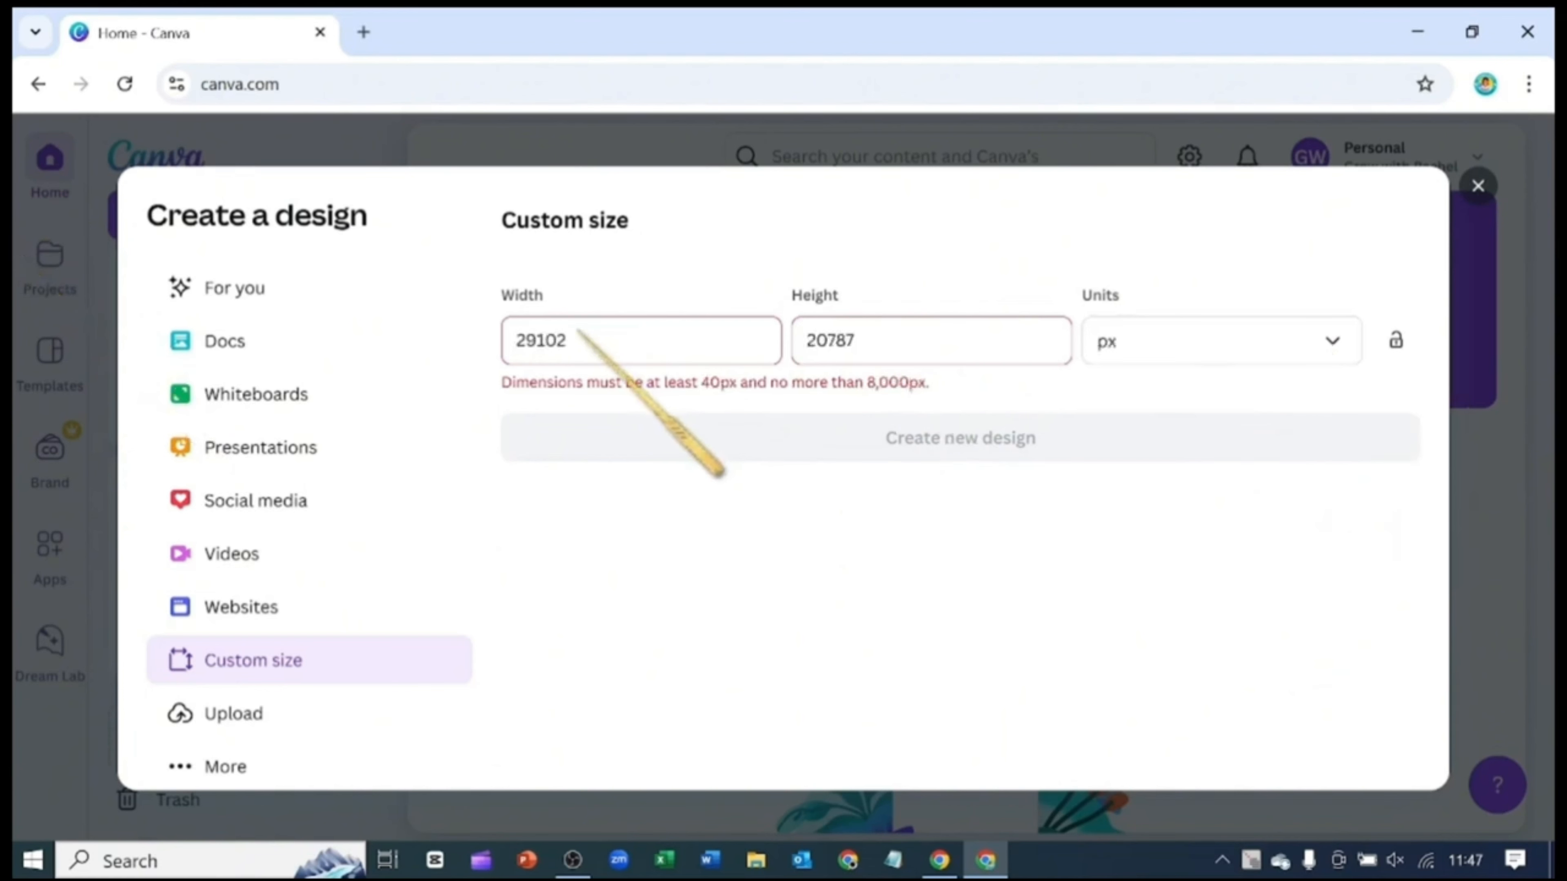
drag(566, 341, 509, 341)
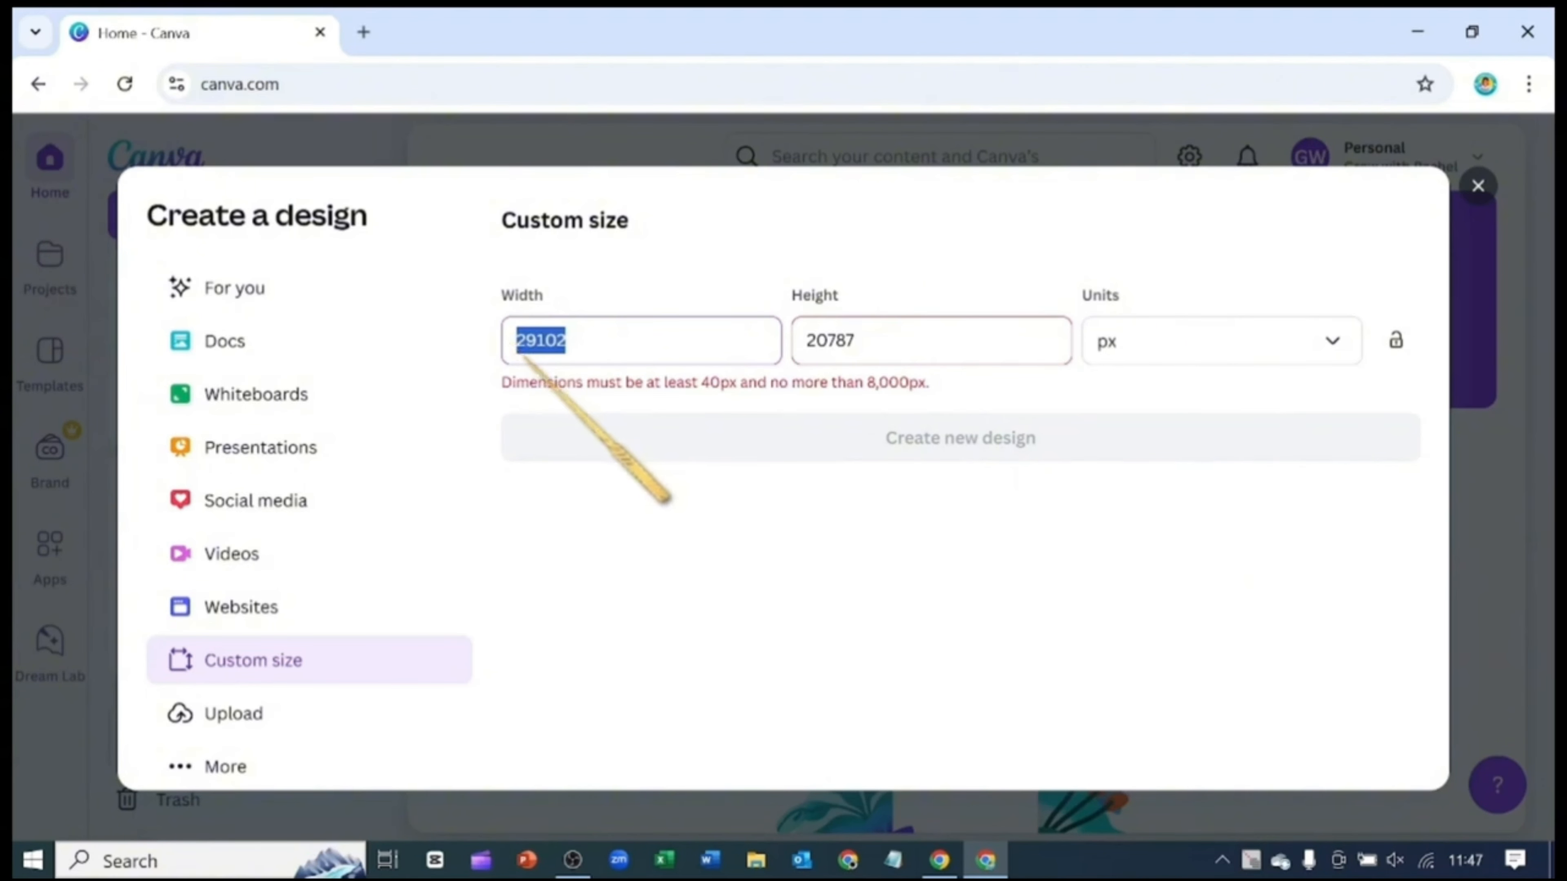
key(Tab)
text(540)
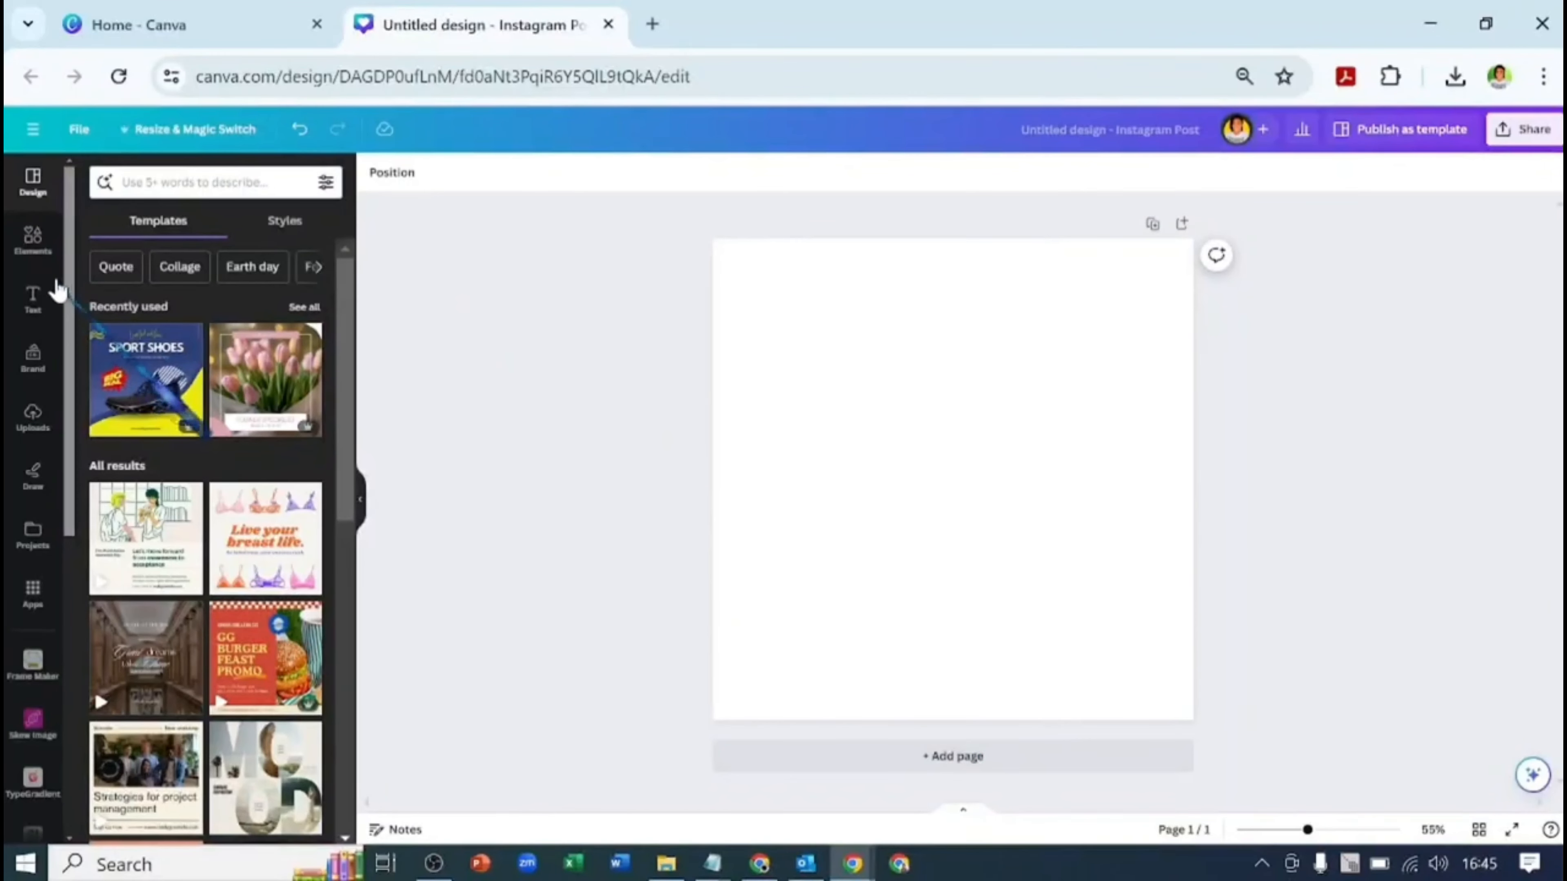
Step: Add the recently used photo of the woman with a cotton pad to the Instagram Post and set it as the page background
click(32, 246)
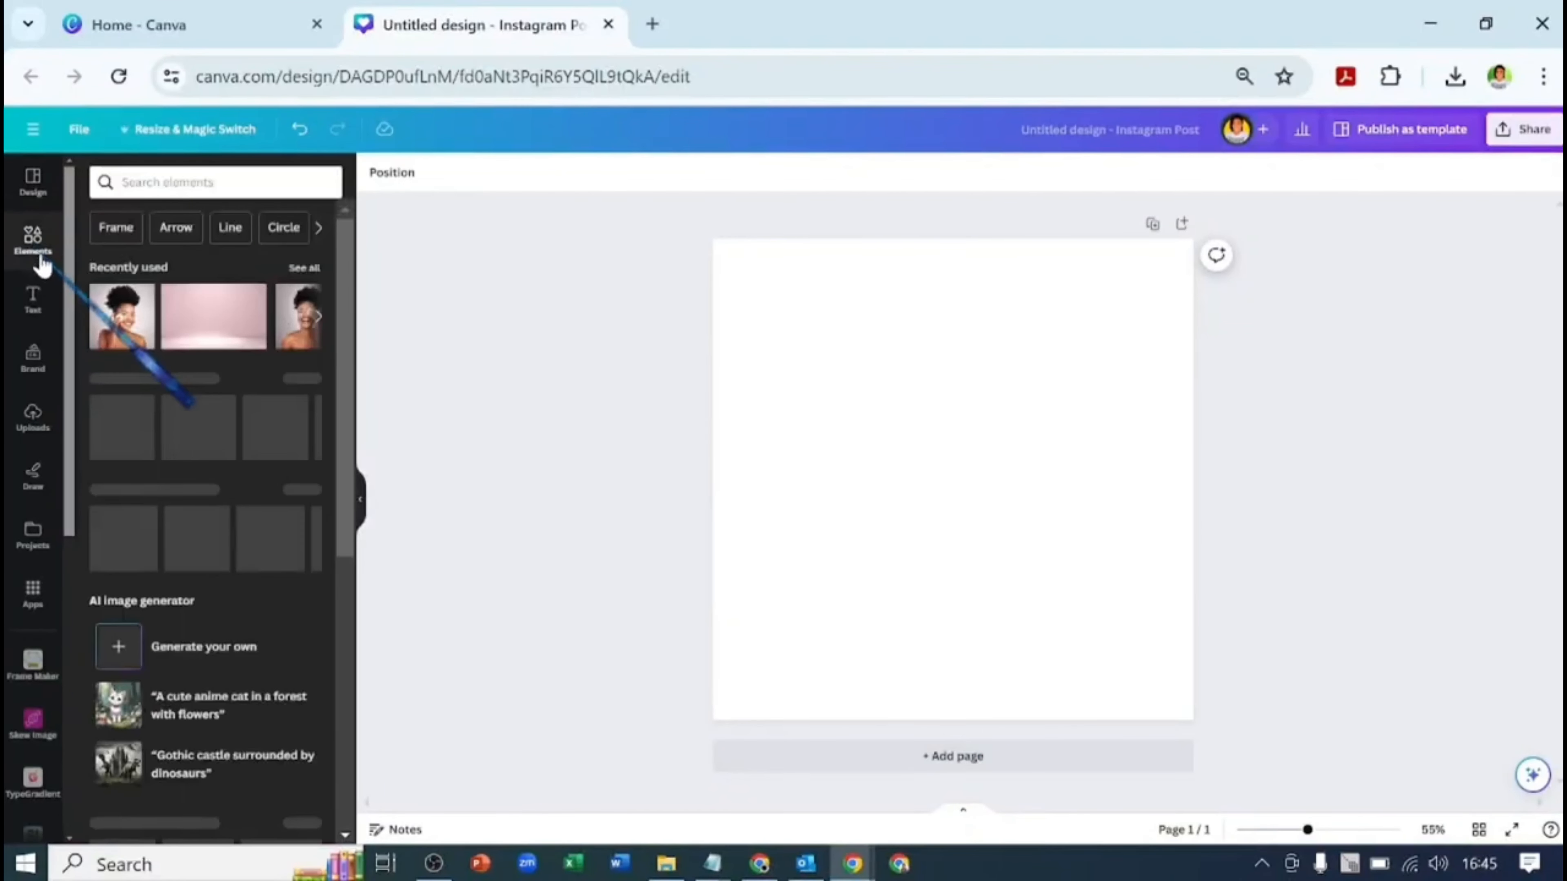
click(295, 276)
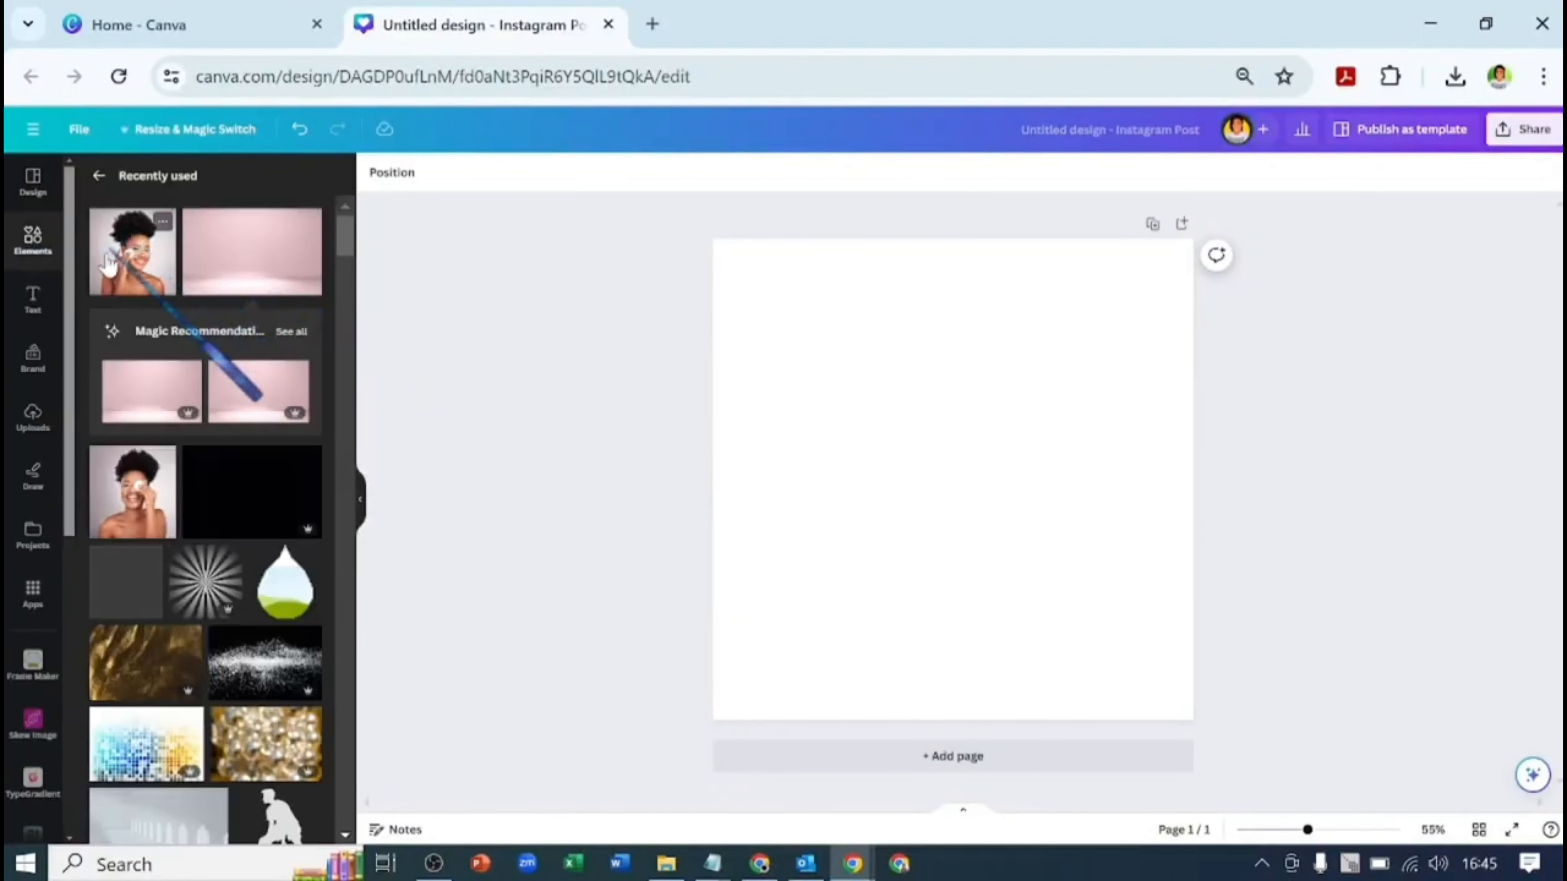
click(106, 287)
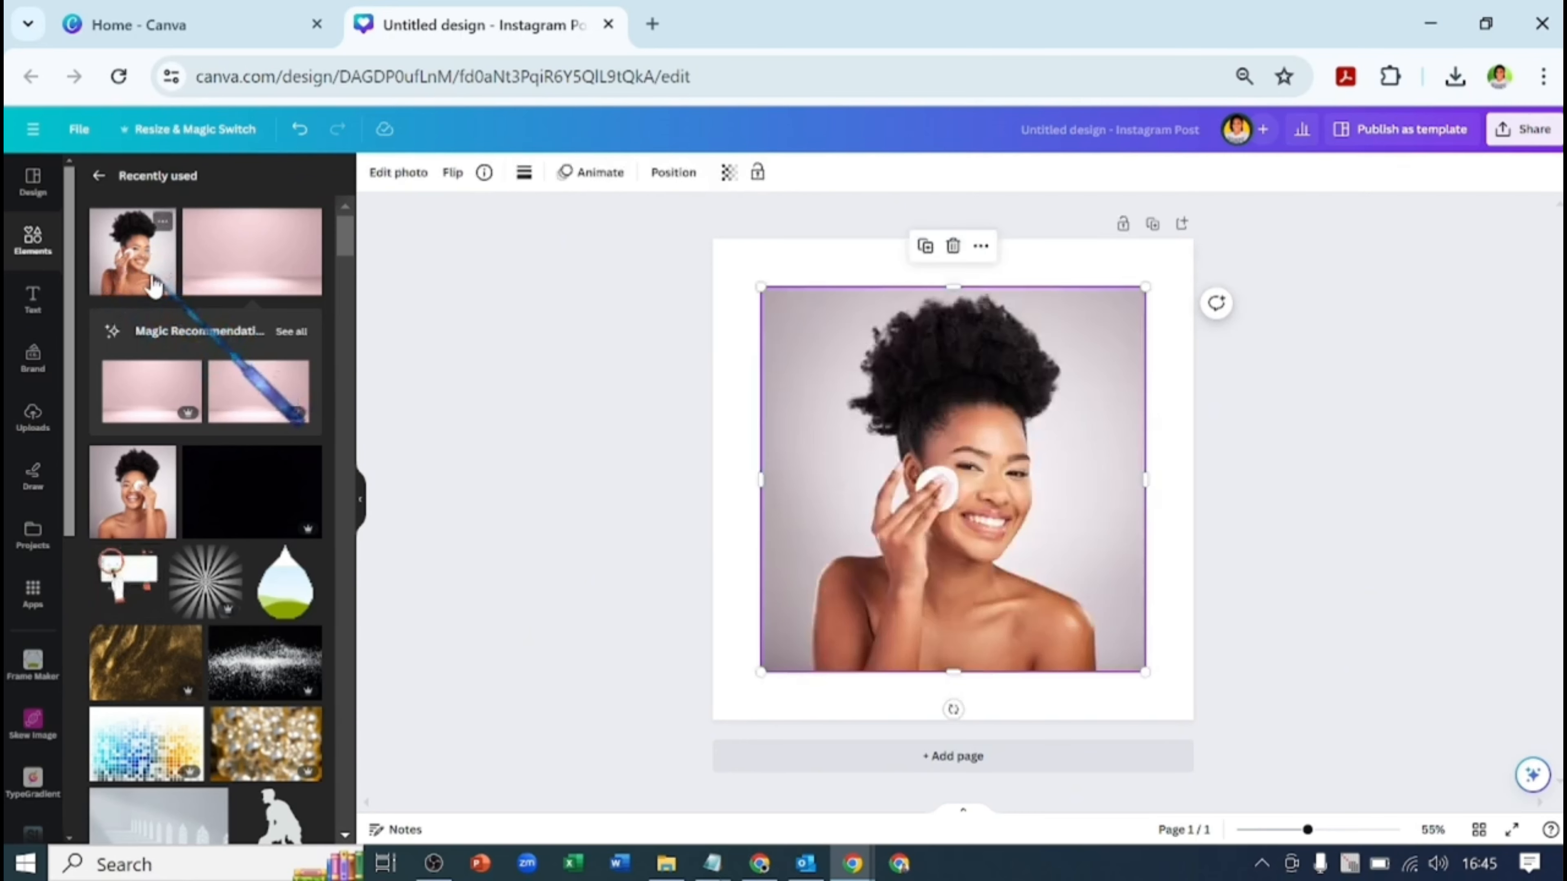
click(981, 246)
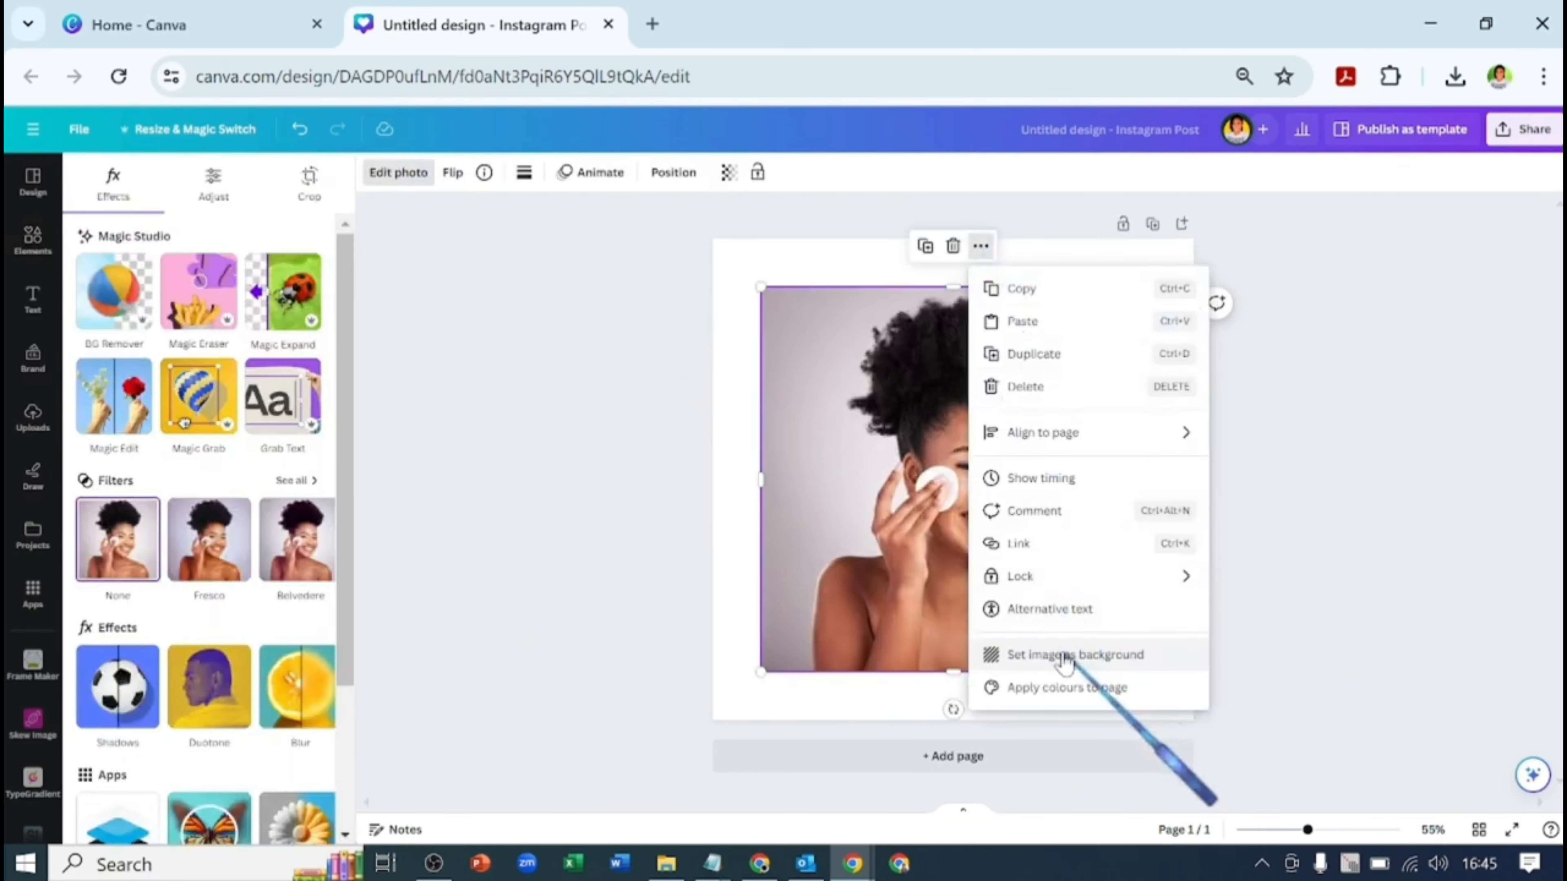
click(1070, 653)
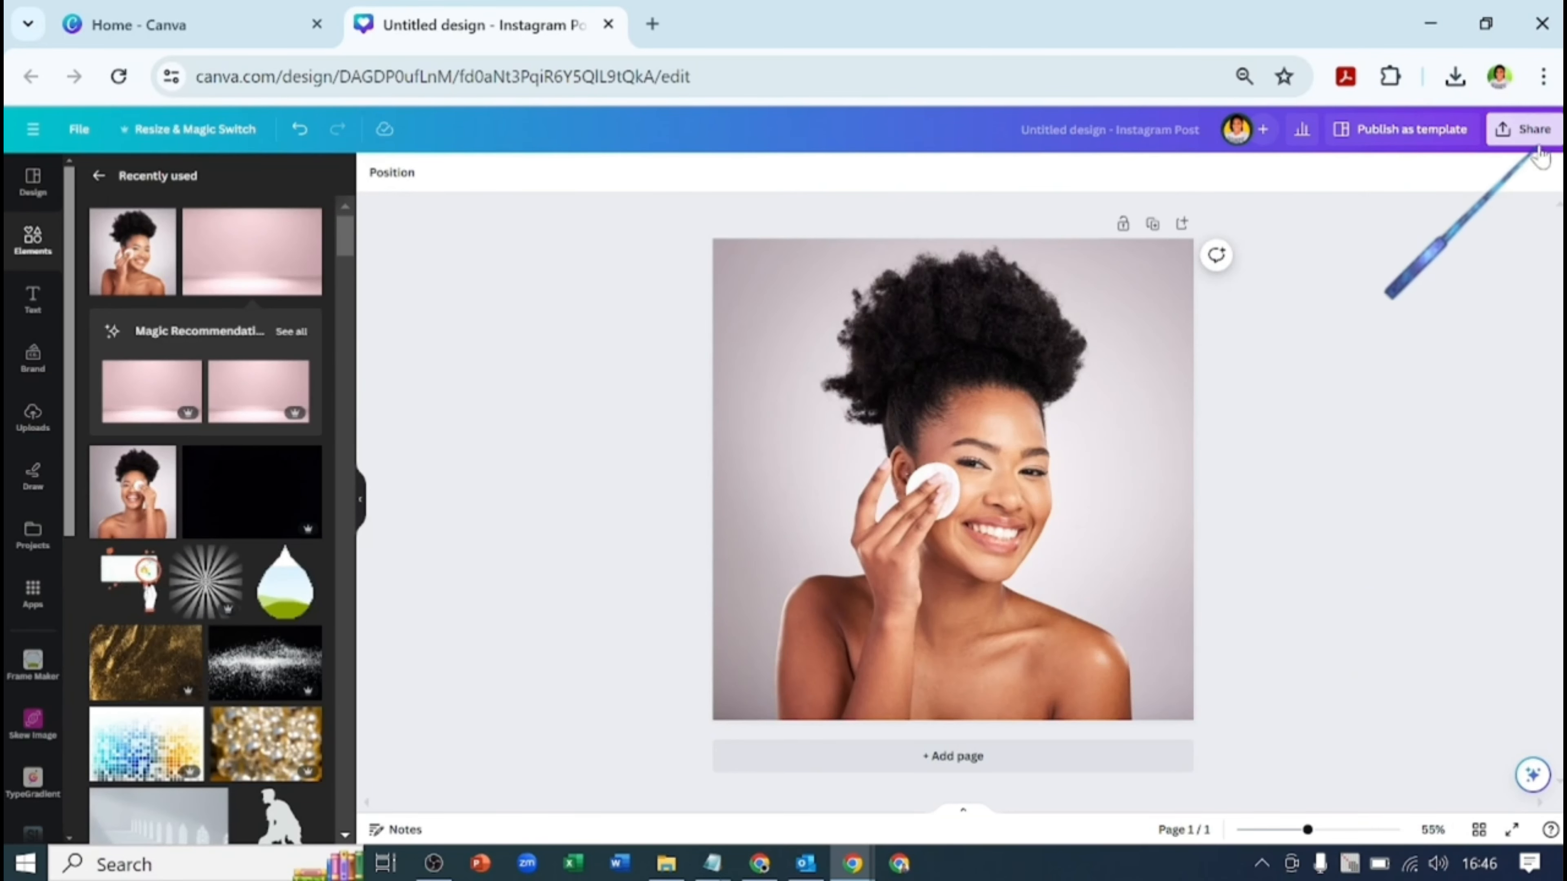
Step: Download the Instagram Post design as a PNG at size 1
click(1519, 130)
click(1380, 543)
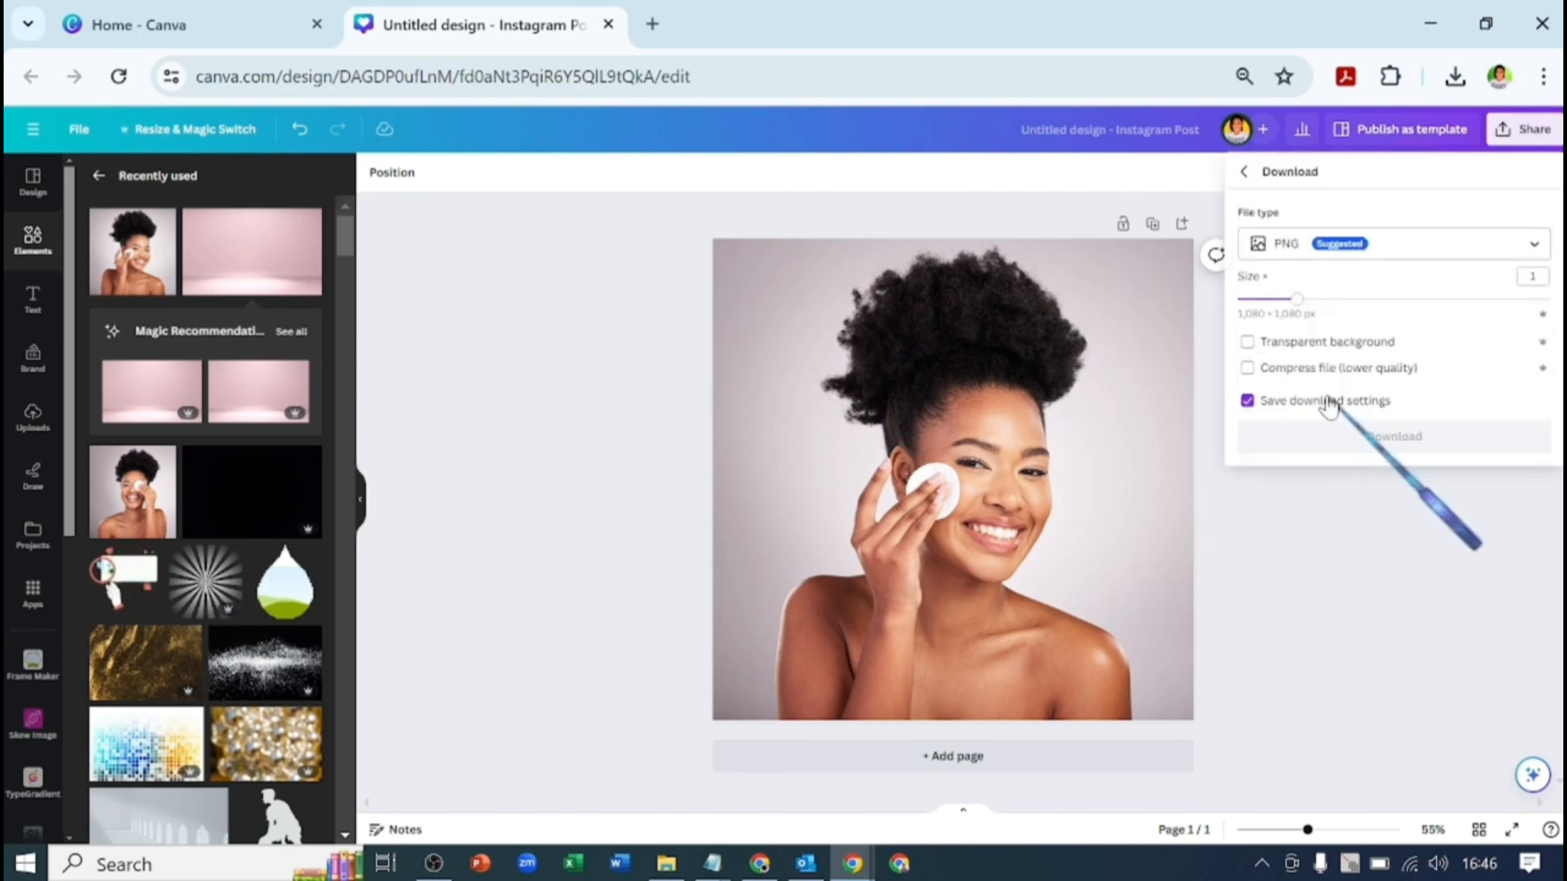
click(1316, 439)
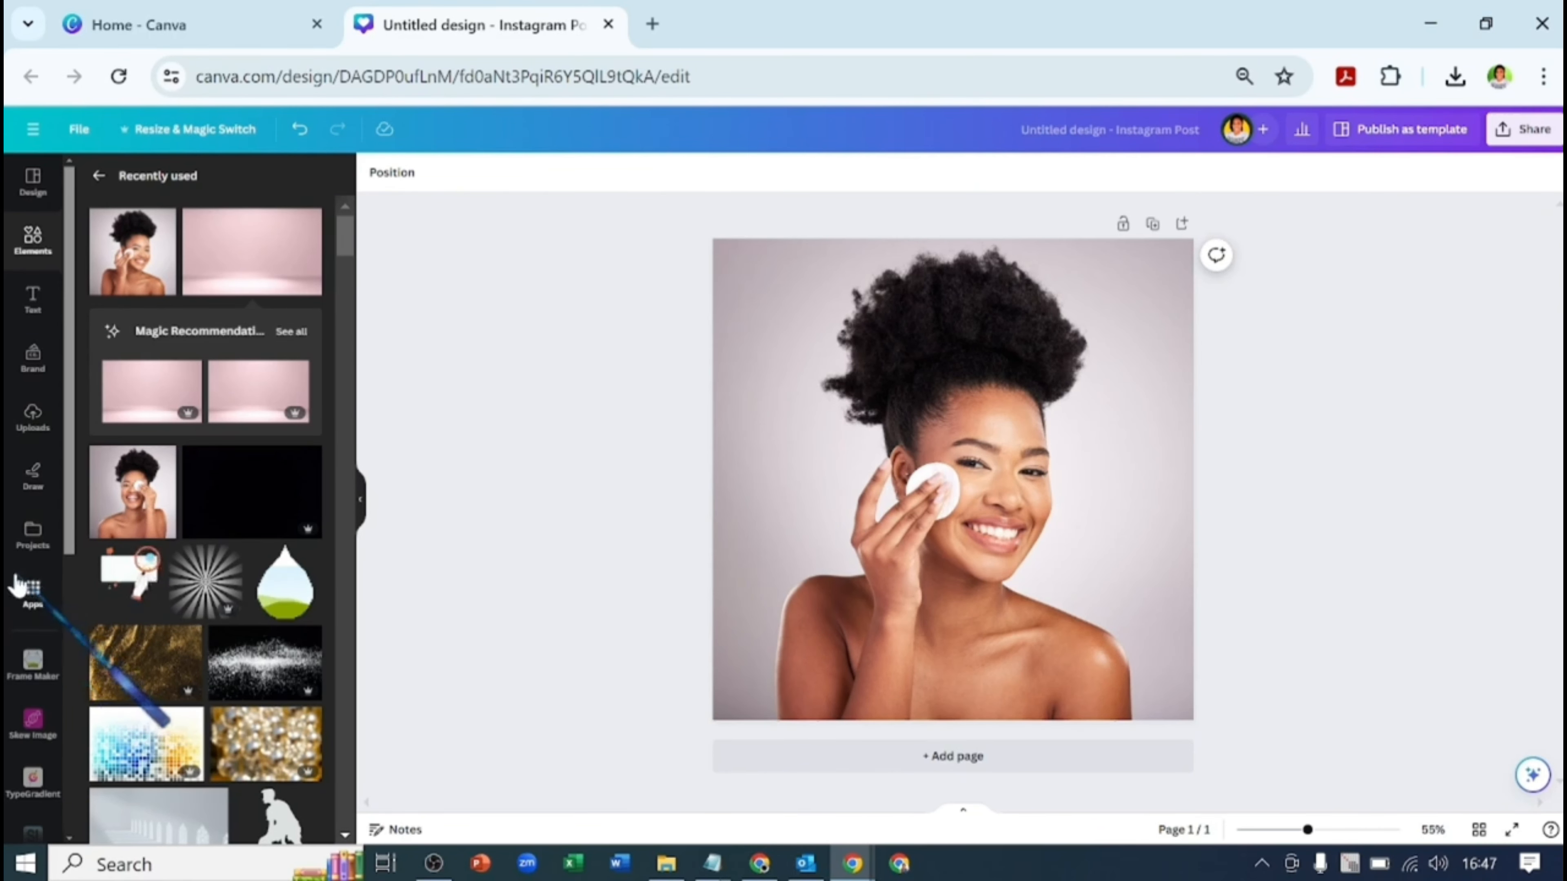
Step: Find the Background Eraser app by searching for "bak", reset the browser zoom to 100%, and open the app
click(31, 597)
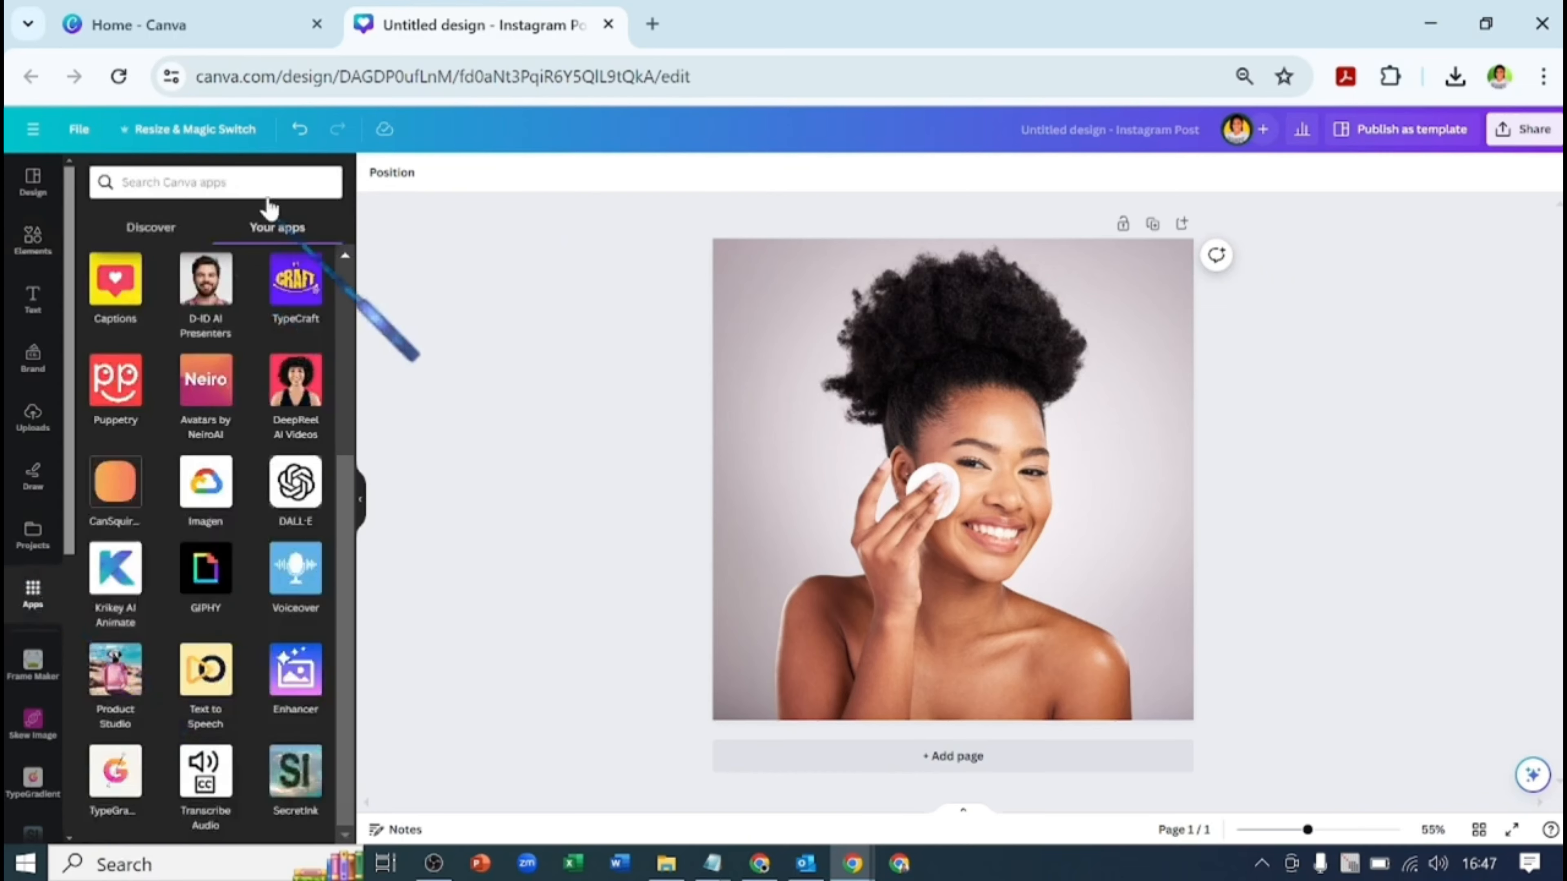
text(ba)
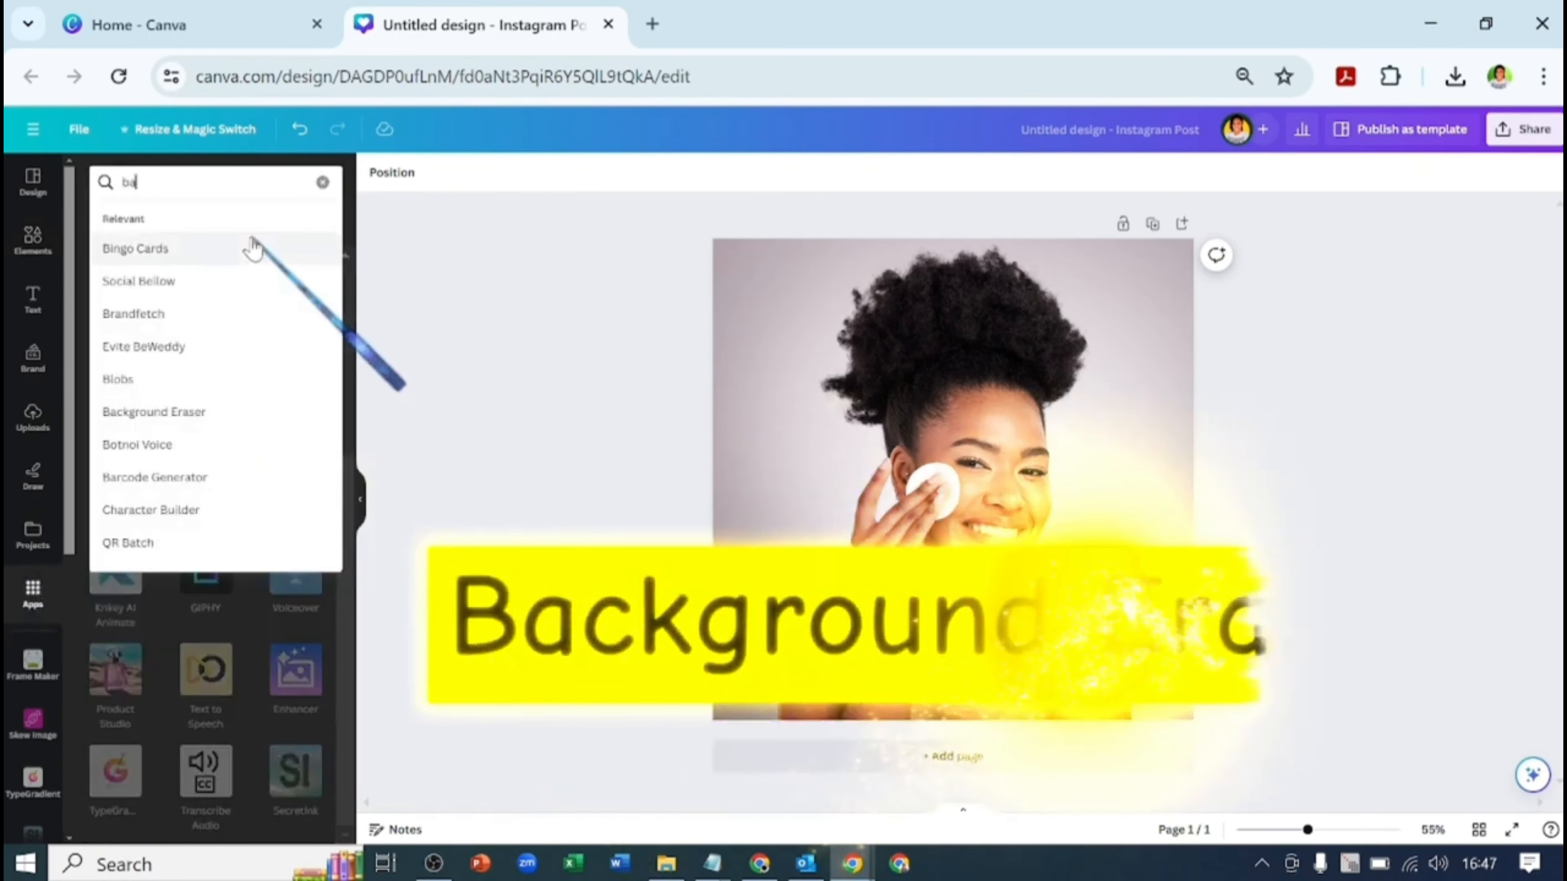
text(k)
click(182, 252)
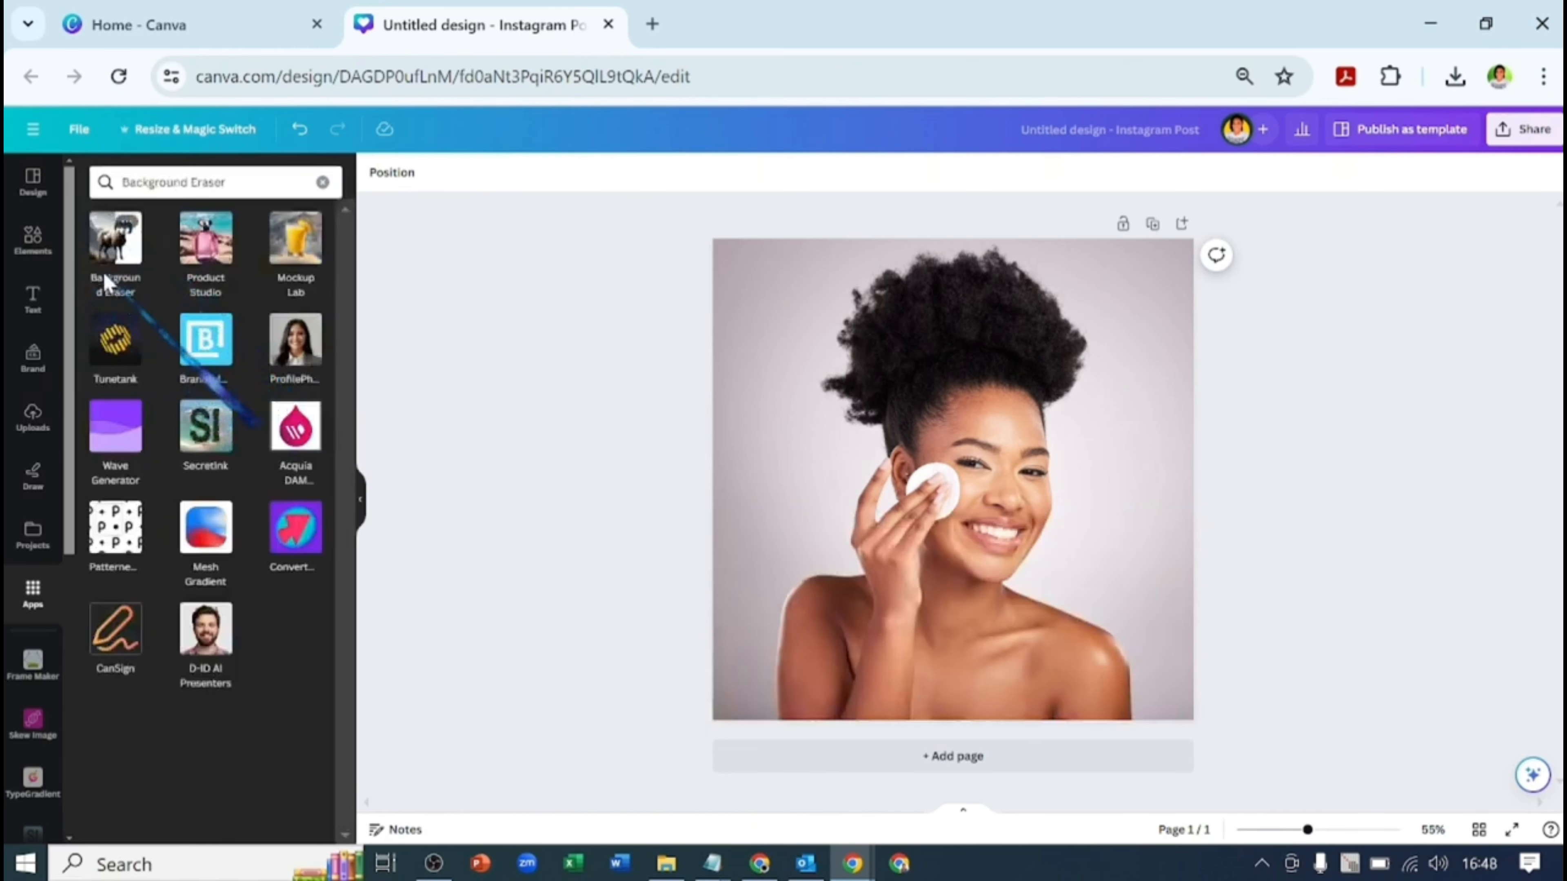
click(122, 259)
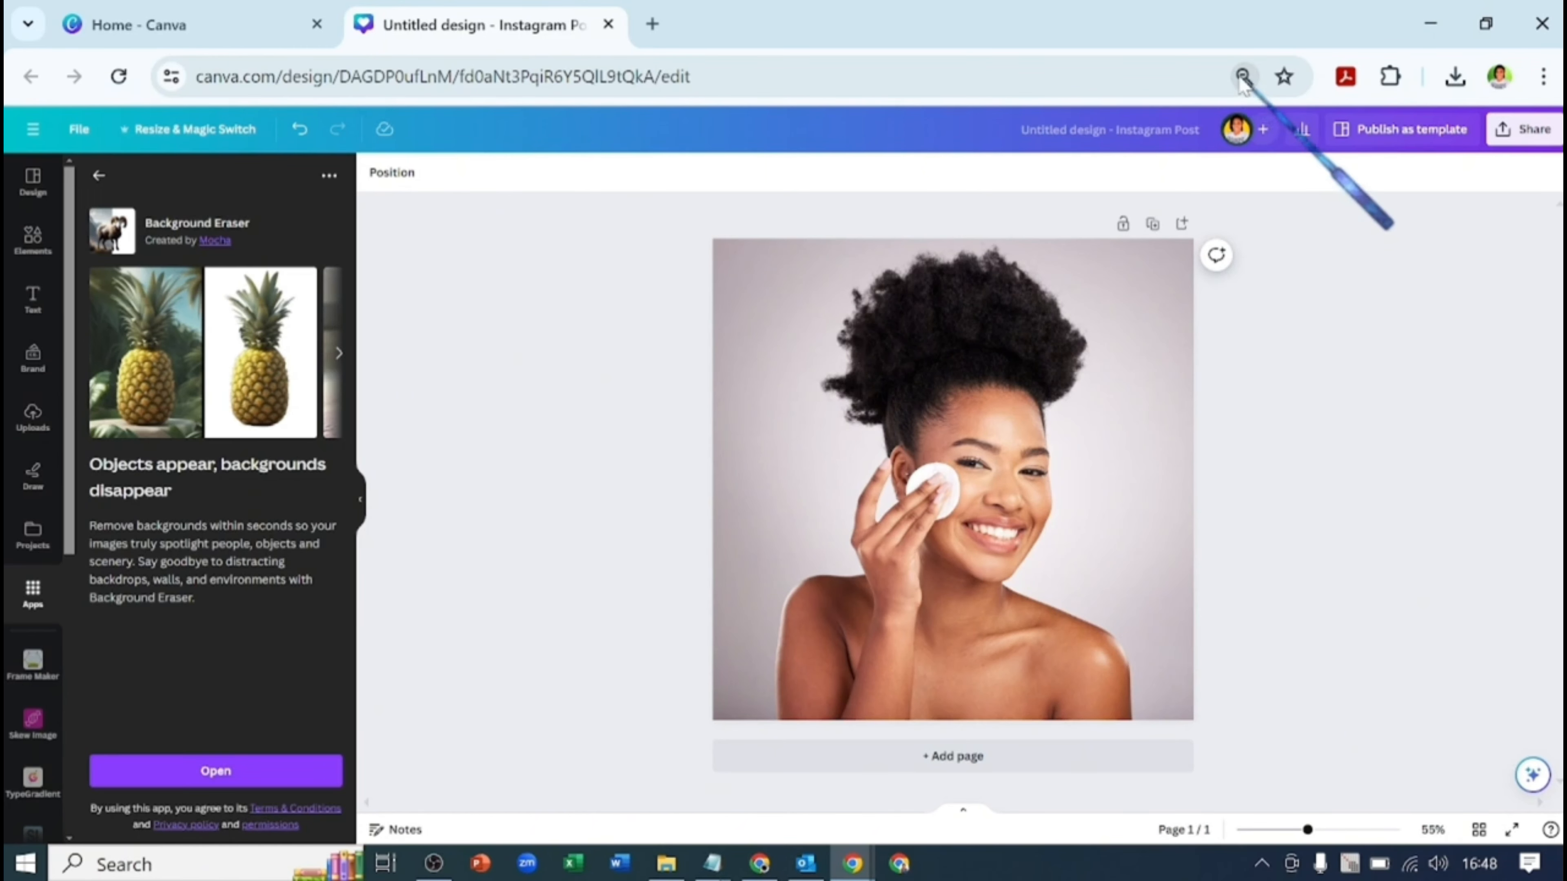
click(1243, 77)
click(1249, 130)
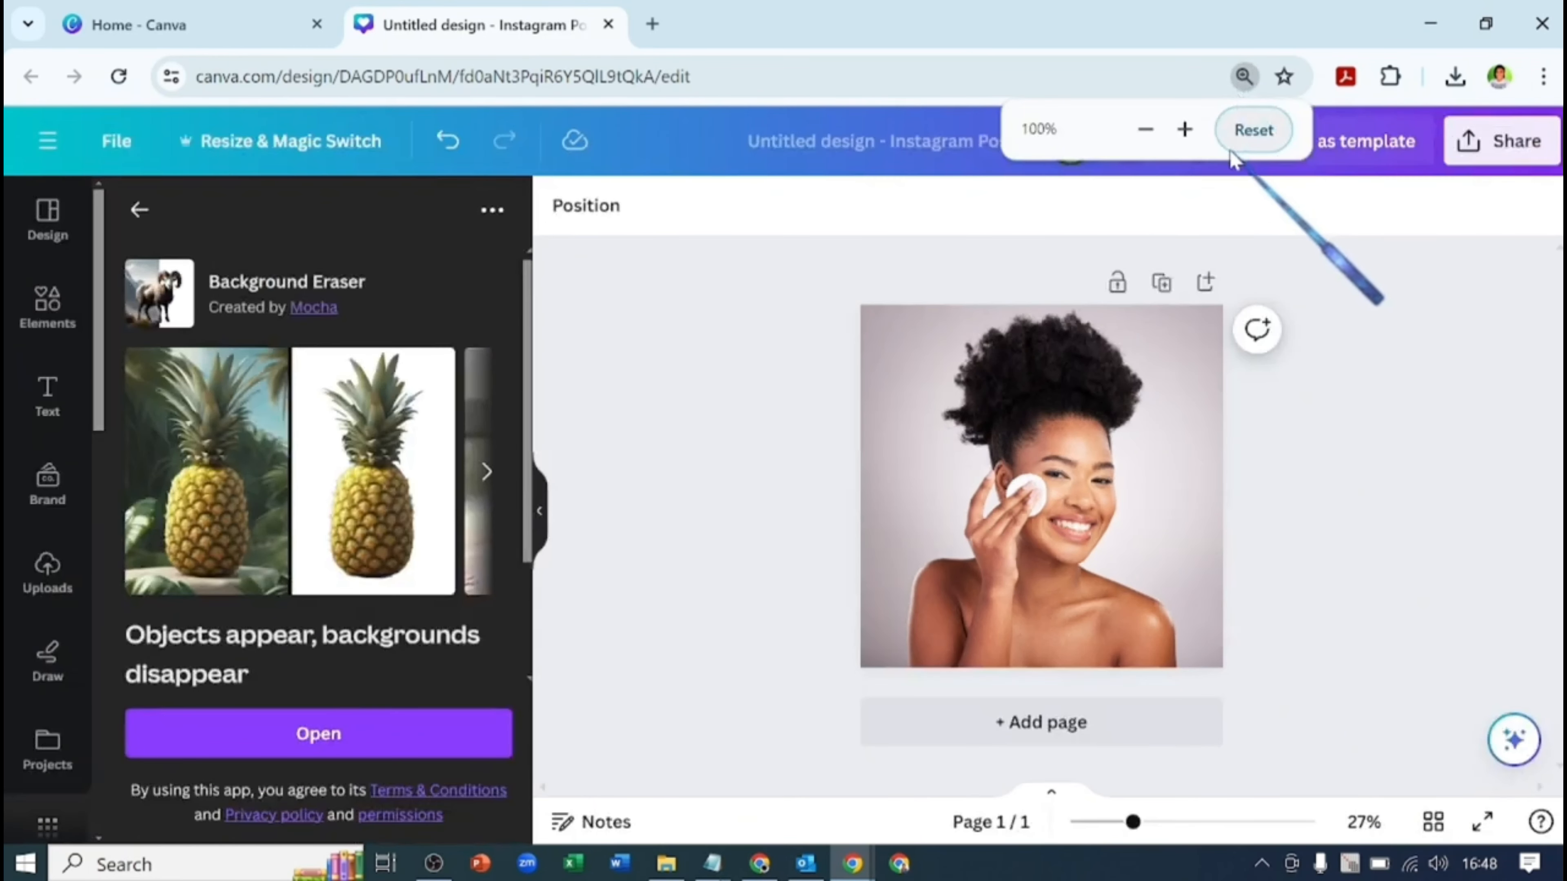
click(386, 736)
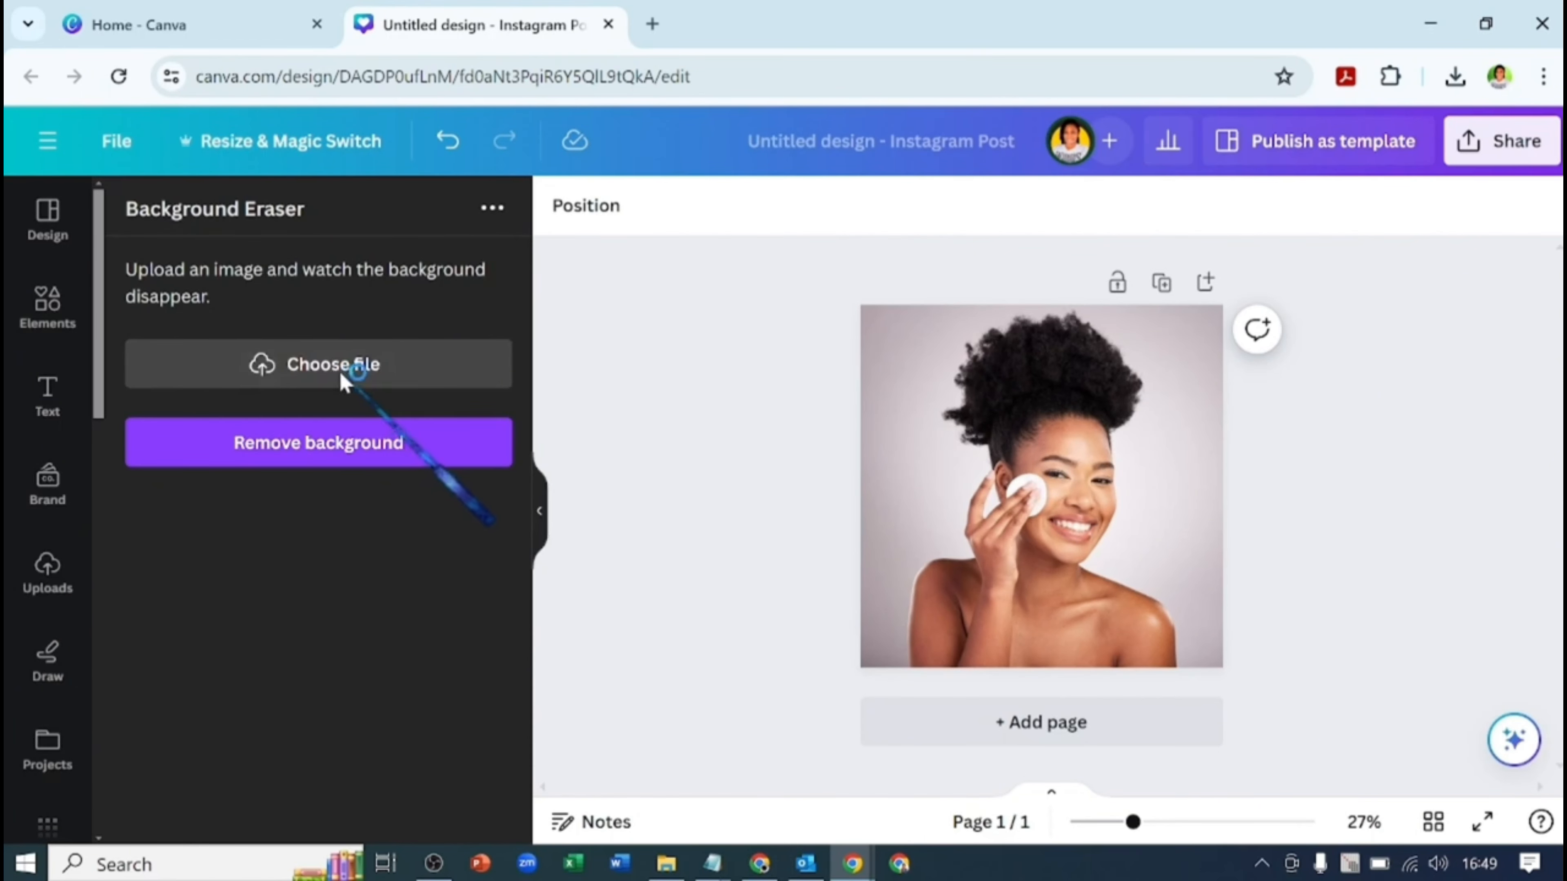
Step: Upload Untitled design.png from the Videos folder to Background Eraser and remove its background
click(342, 373)
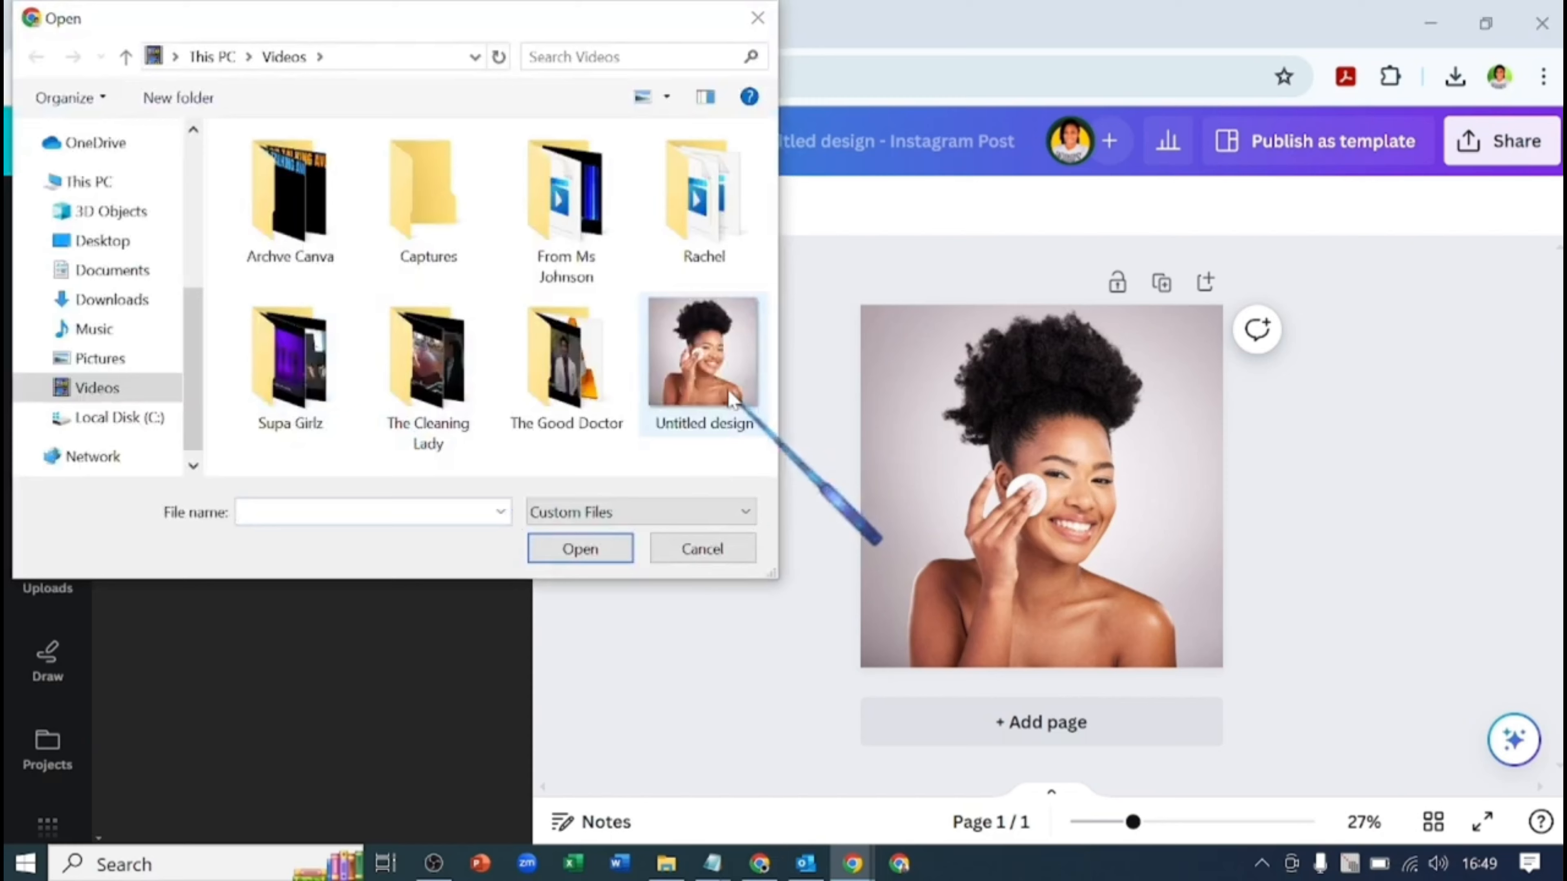
double_click(730, 398)
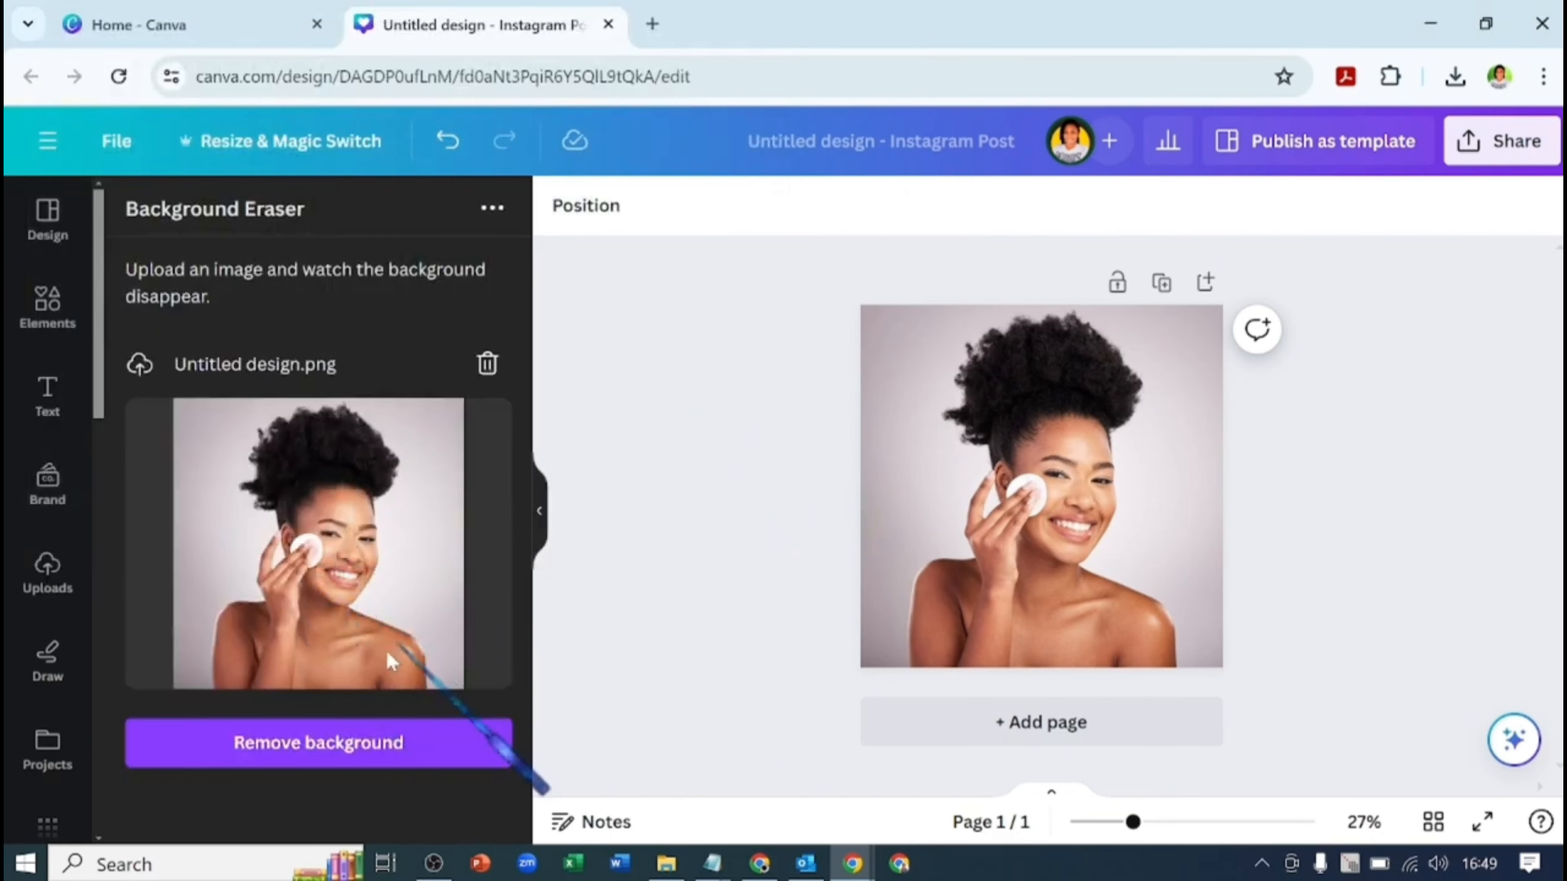
click(346, 747)
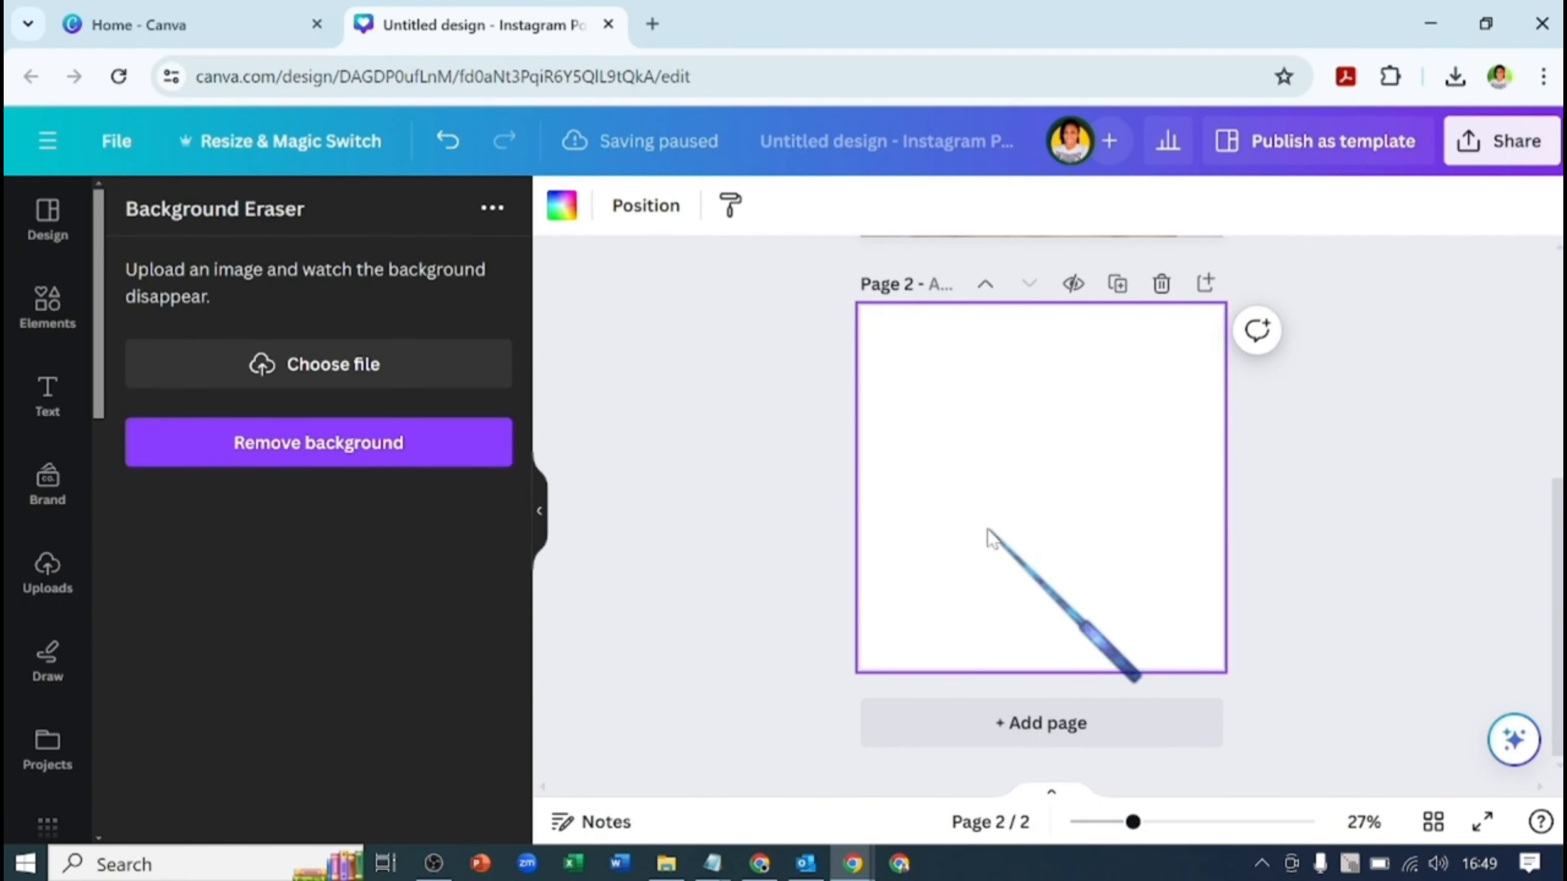
Step: Move the cutout of the woman down to the middle of blank page 2
scroll(987, 532, up, 5)
drag(1003, 536, 1012, 684)
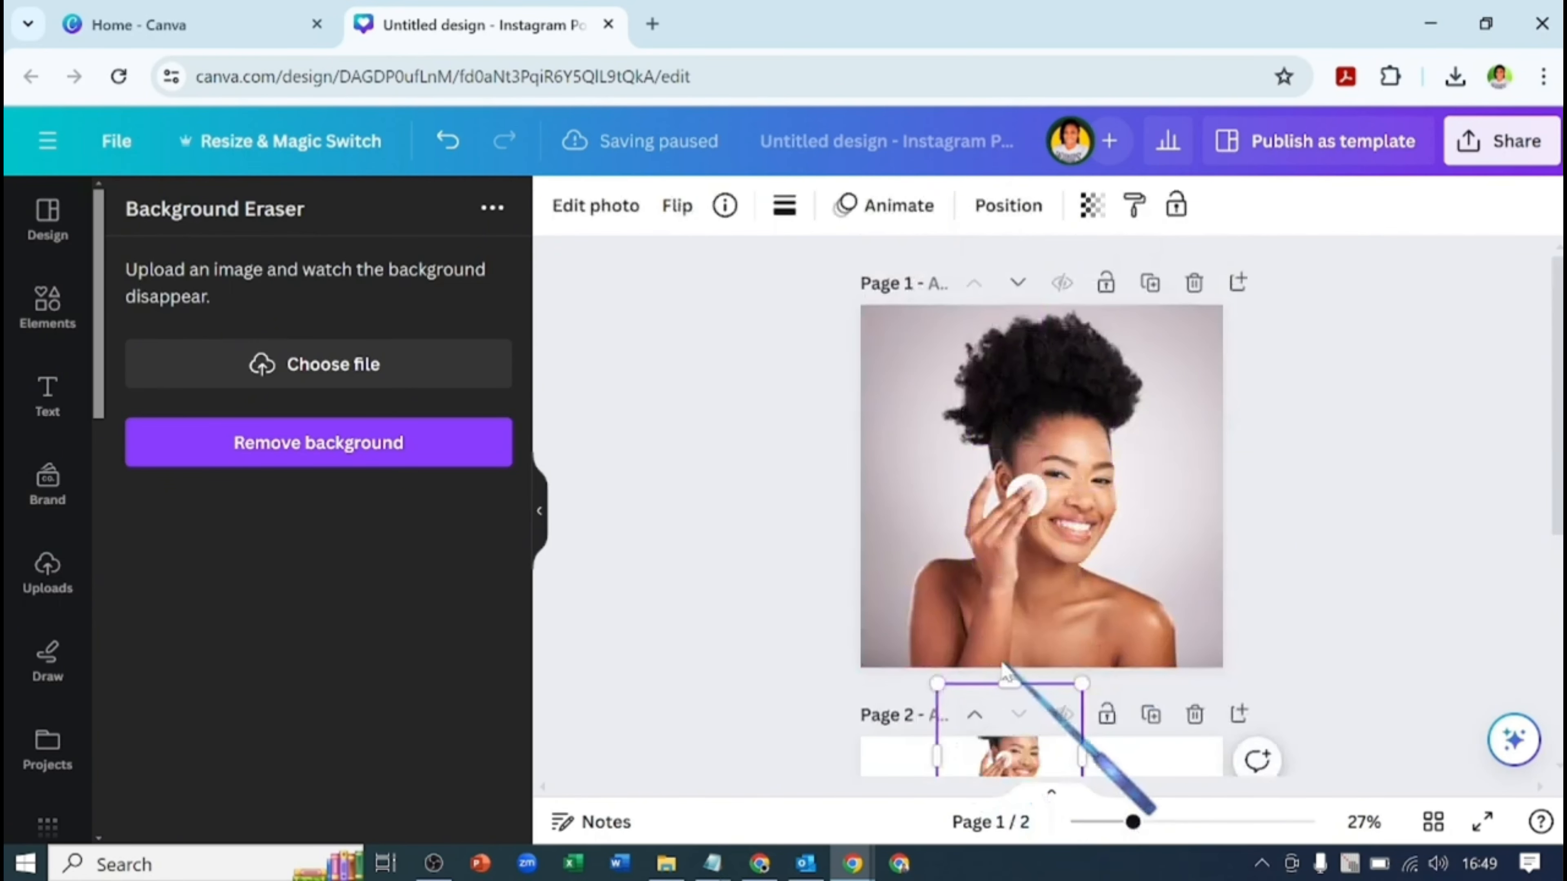
drag(1043, 401, 1053, 559)
Step: Add the recently used pink studio backdrop to page 2 and set it as the page background
click(59, 312)
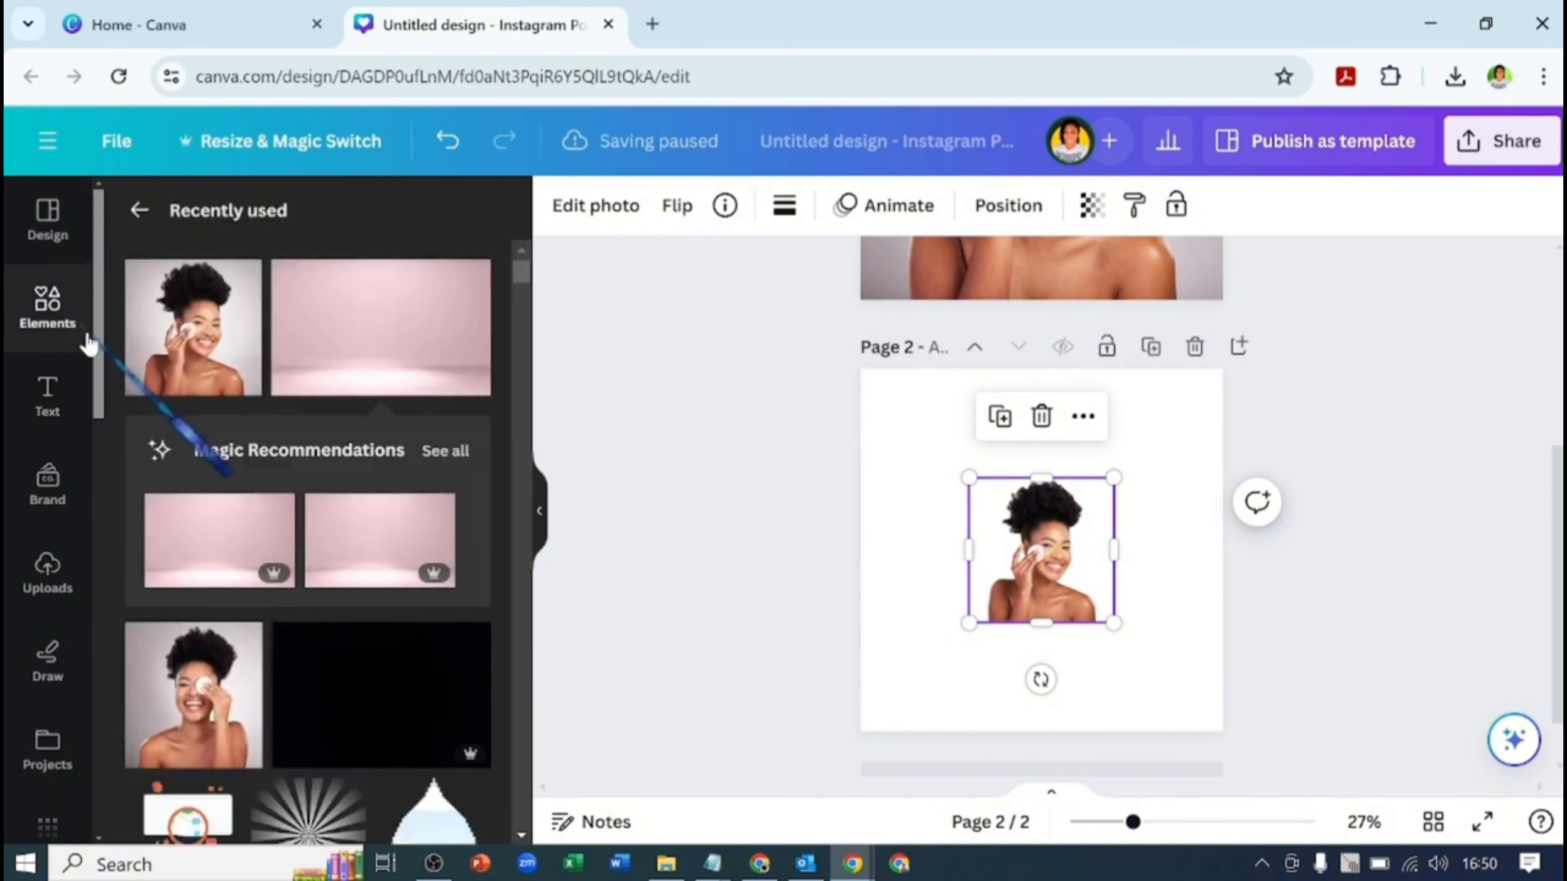
click(423, 326)
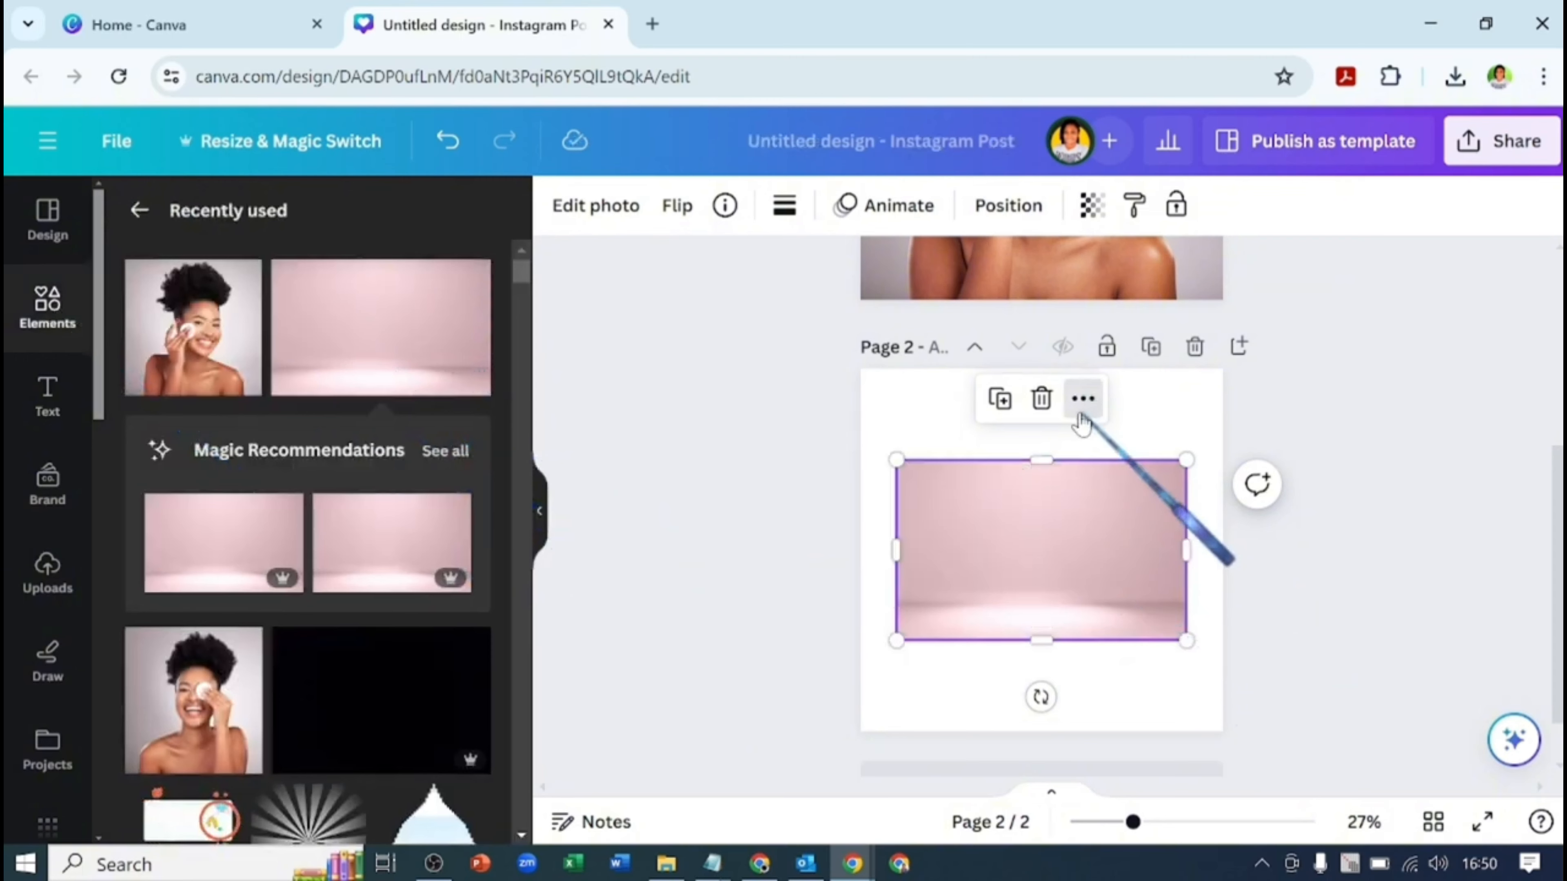
click(1083, 399)
click(1209, 807)
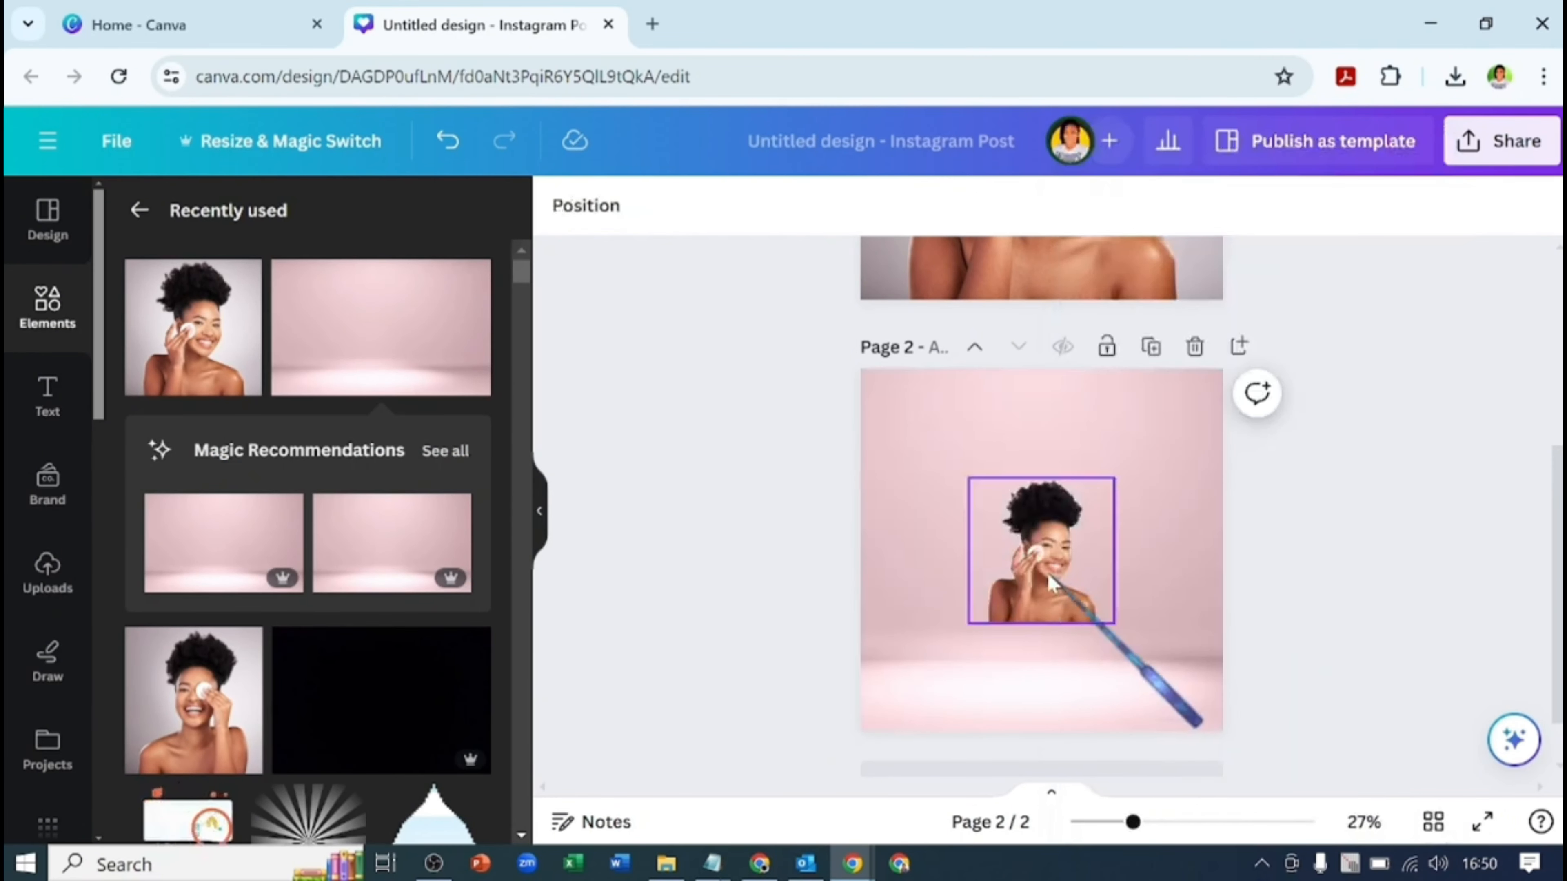
Step: Enlarge the woman's cutout to fill page 2 and compare it with the original photo on page 1
click(1095, 596)
drag(1114, 623, 1220, 732)
drag(969, 477, 859, 369)
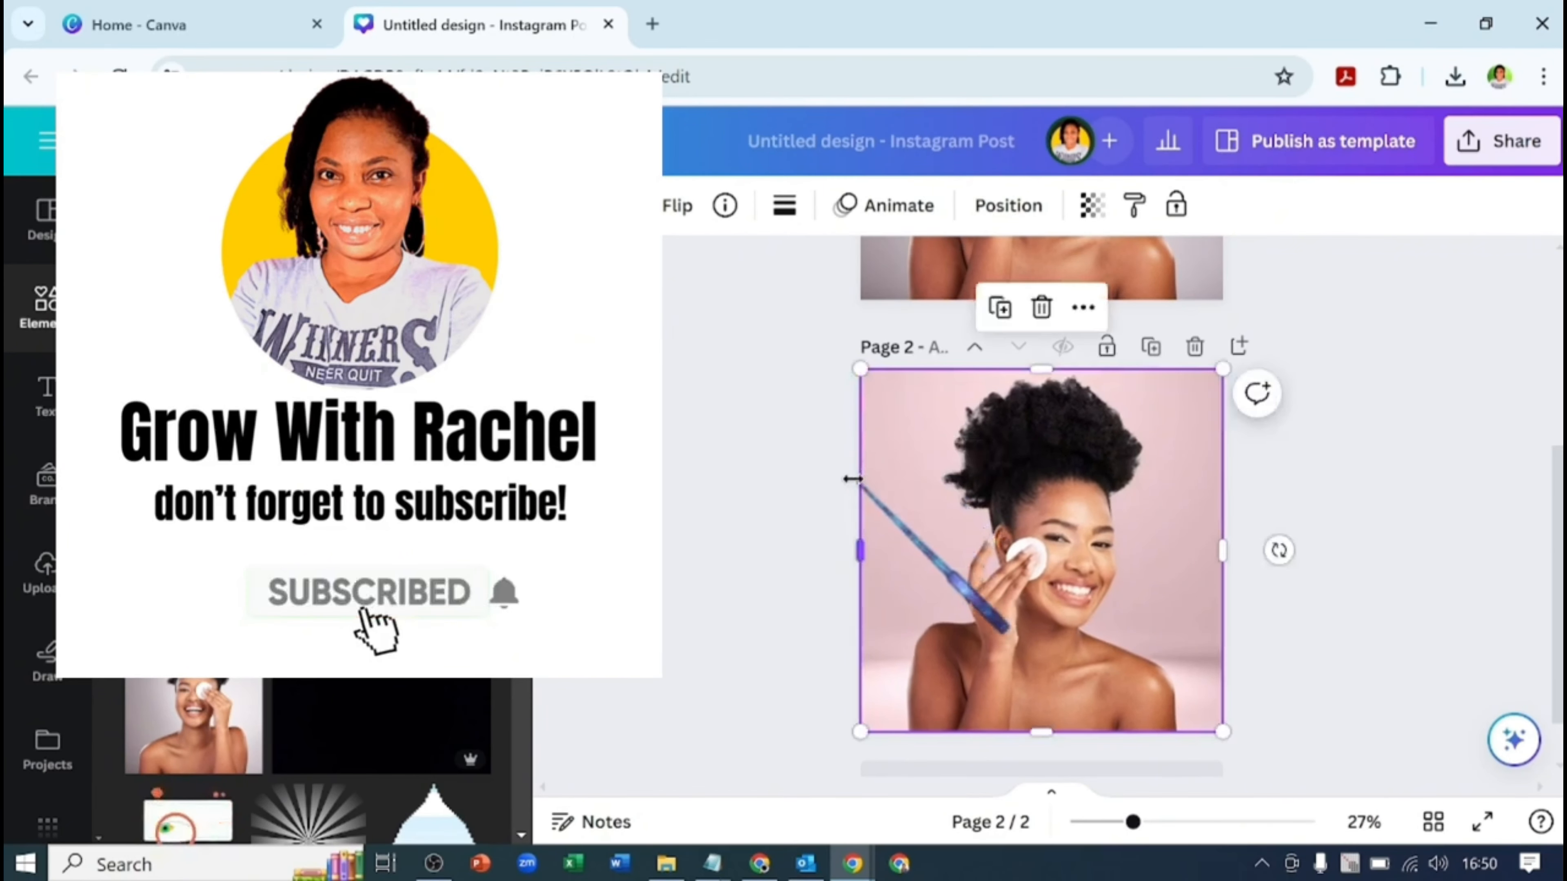
click(804, 523)
scroll(1148, 583, up, 5)
scroll(1150, 585, down, 5)
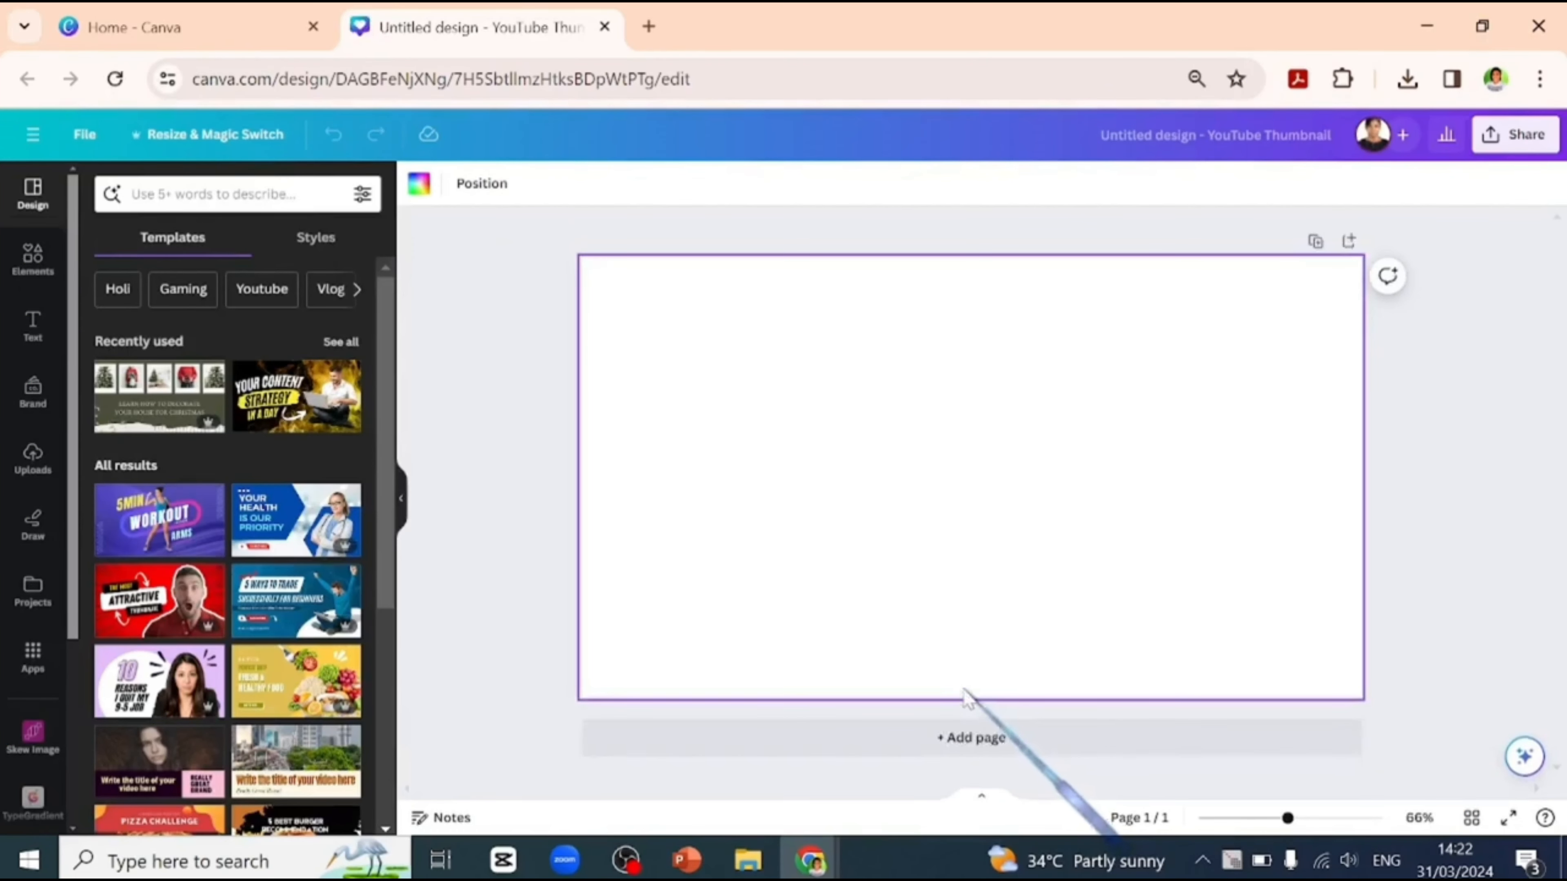
Step: Add the recently used portrait in the rust-coloured outfit to the YouTube Thumbnail, shift it left, and place a duplicate beside it
click(31, 256)
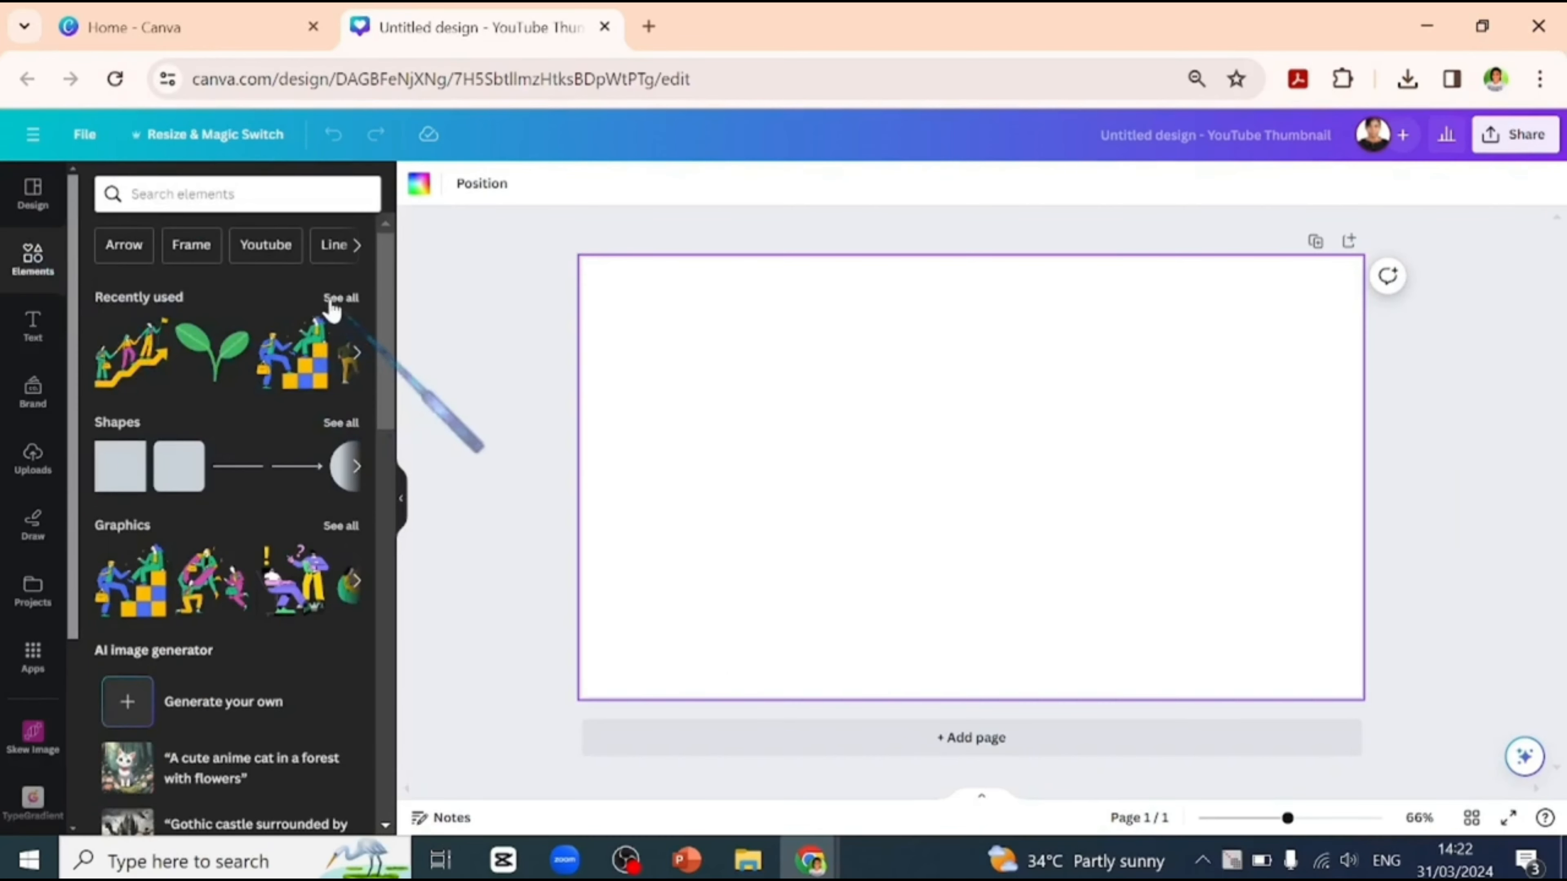
click(331, 299)
click(333, 627)
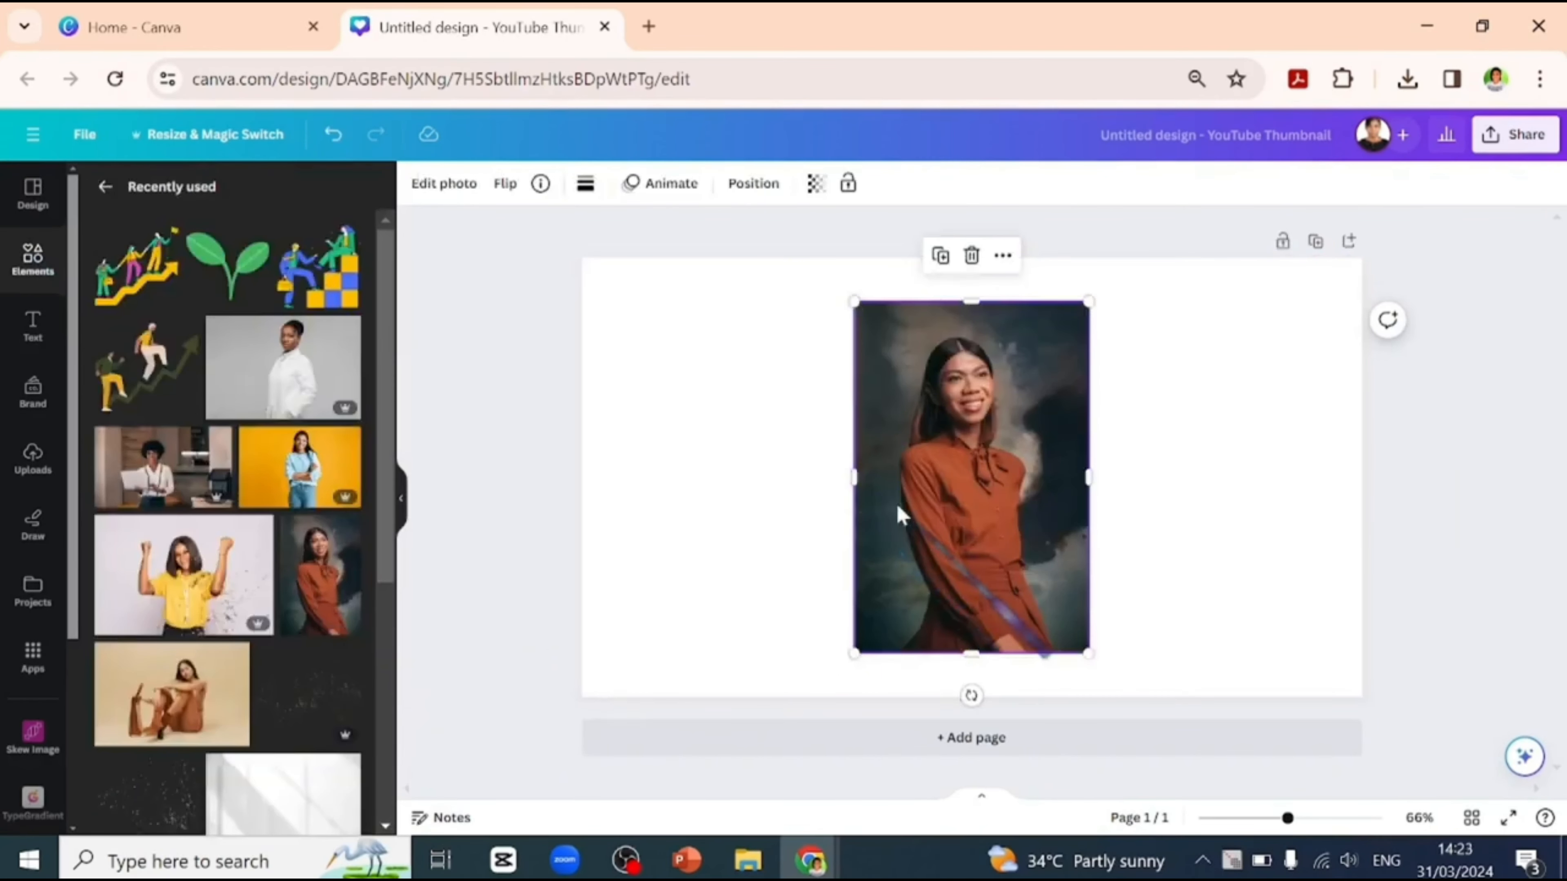
drag(898, 516, 719, 536)
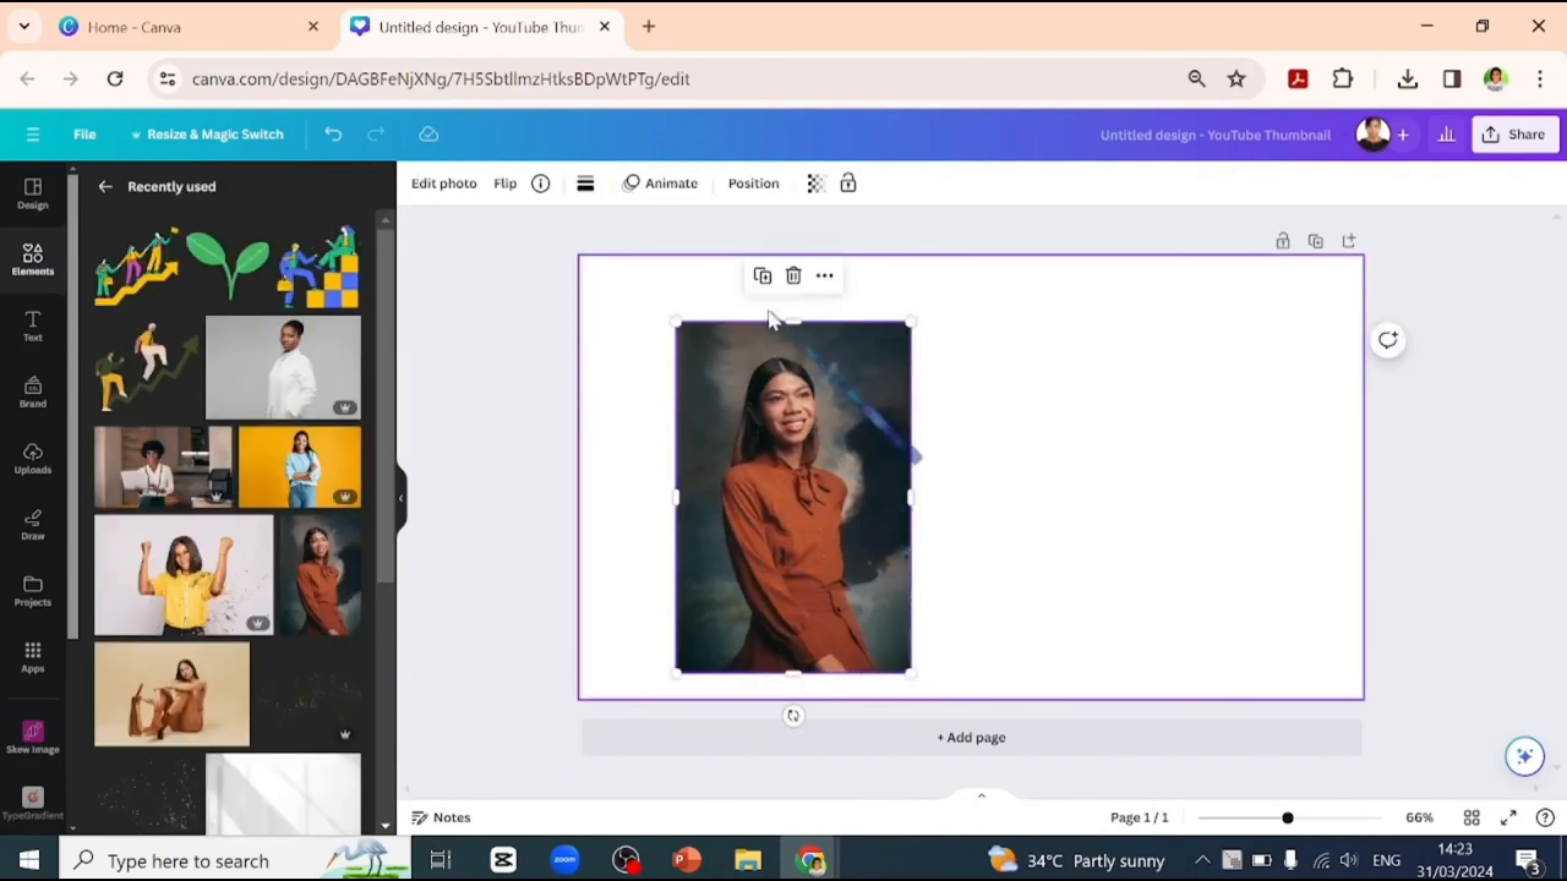
click(763, 276)
drag(790, 440, 1059, 459)
Step: Use Magic Edit on the left portrait: brush over the outfit at brush size 49 and generate a "tulip red" edit
click(798, 497)
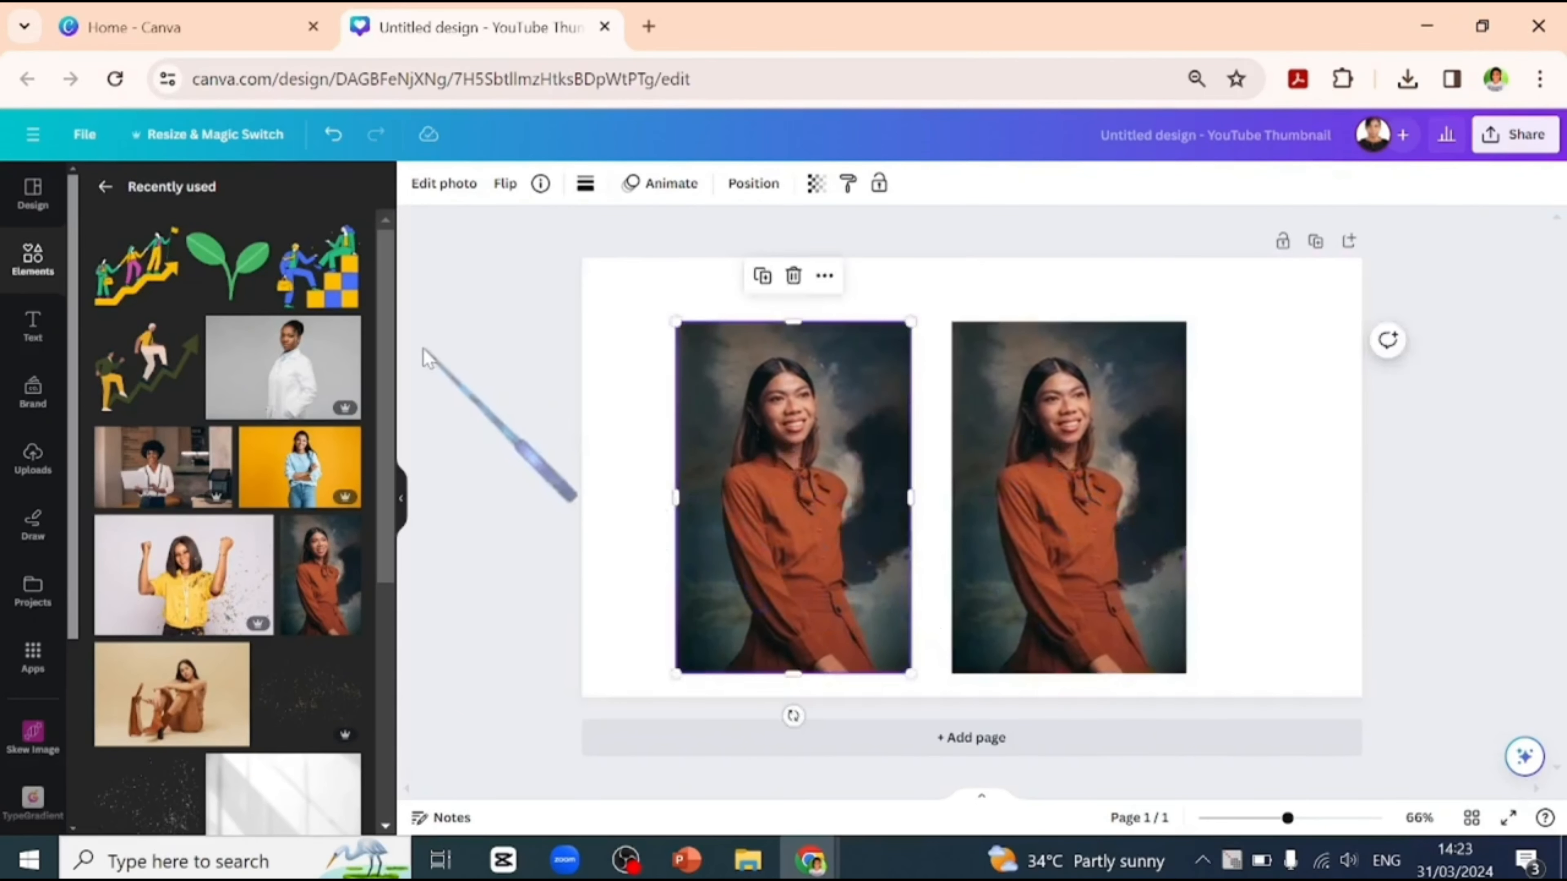
click(445, 207)
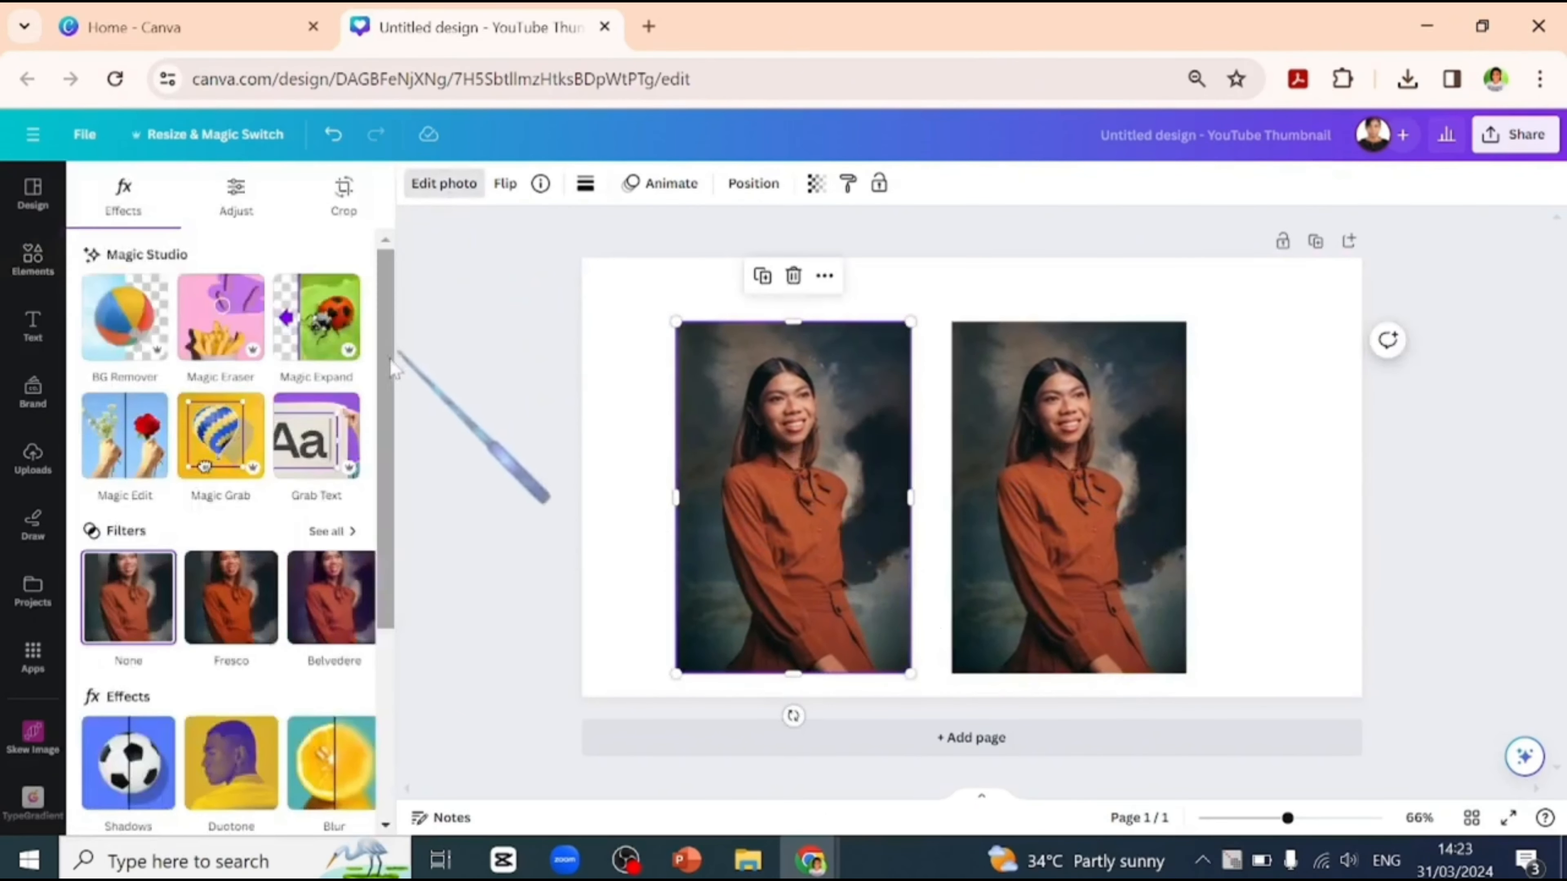
click(136, 458)
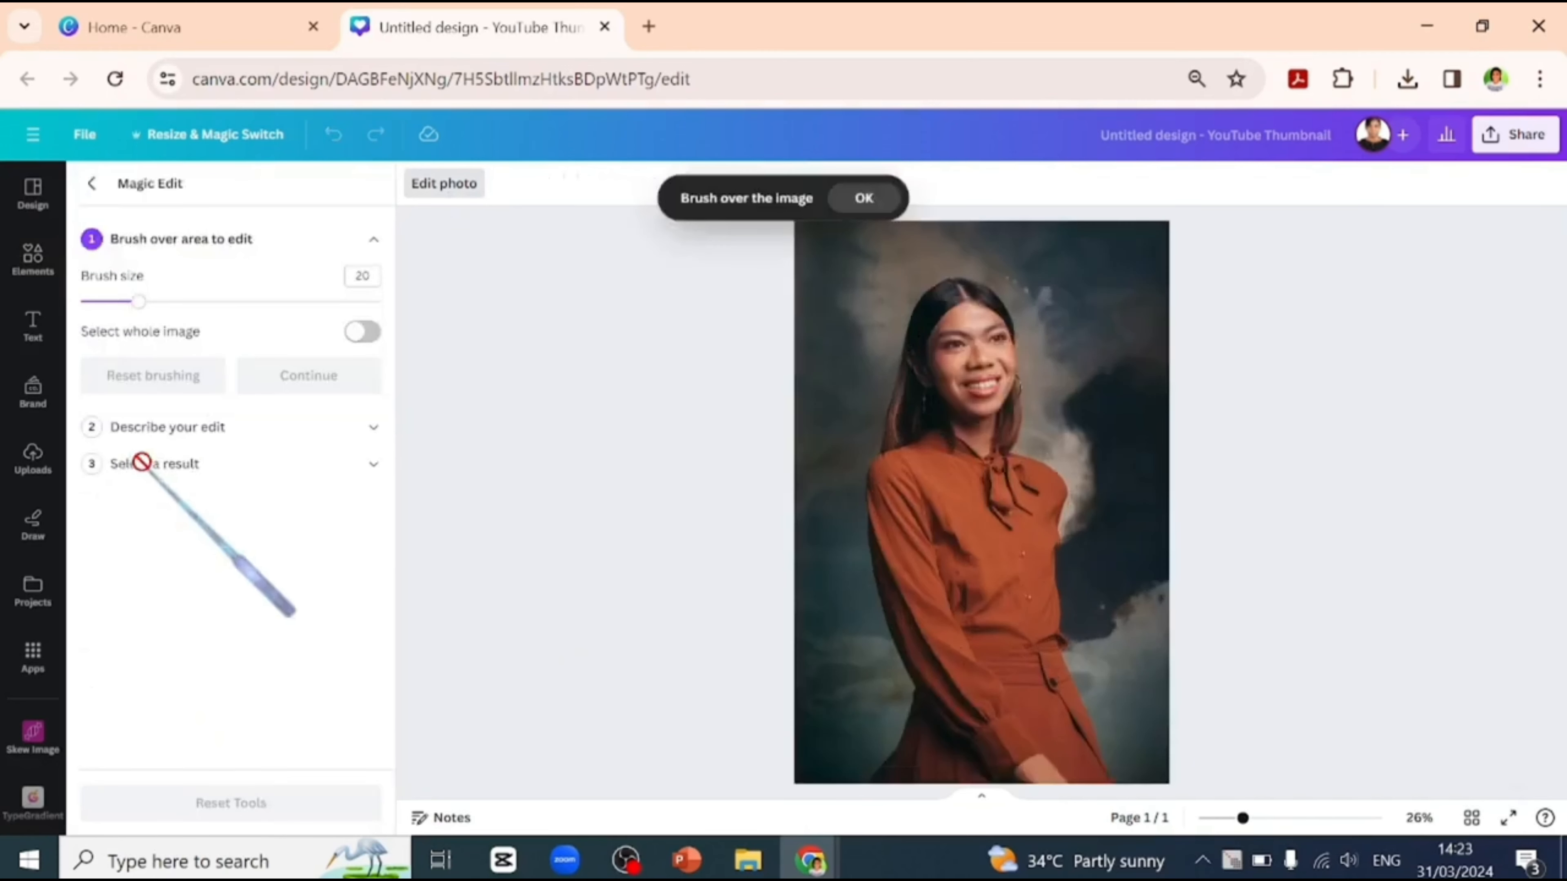
click(226, 302)
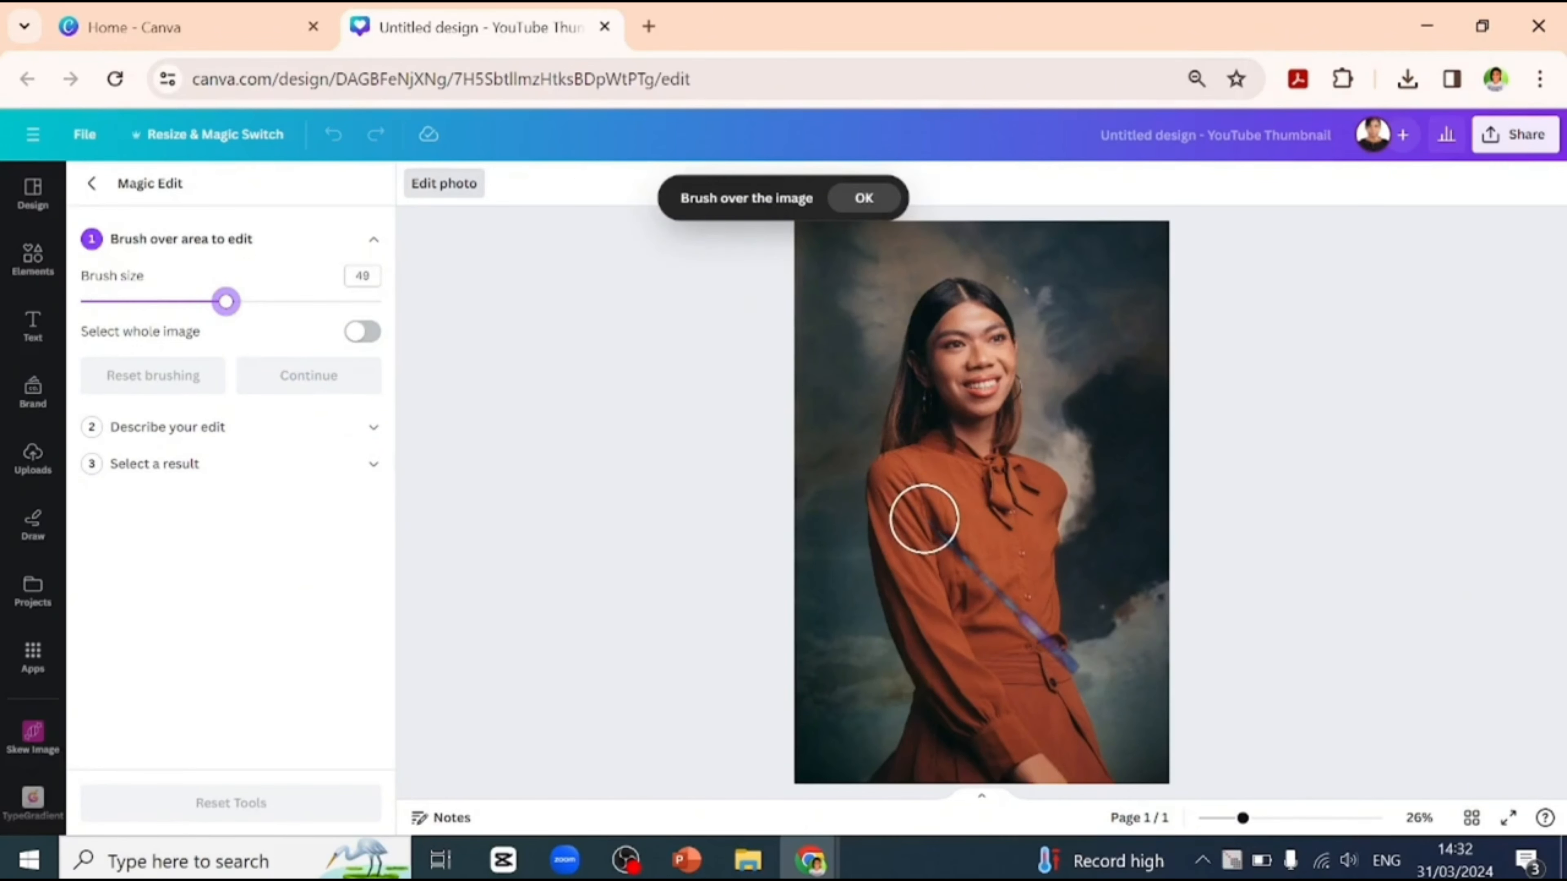
mouse_move(923, 518)
mouse_down()
mouse_move(1081, 745)
mouse_move(888, 587)
mouse_up()
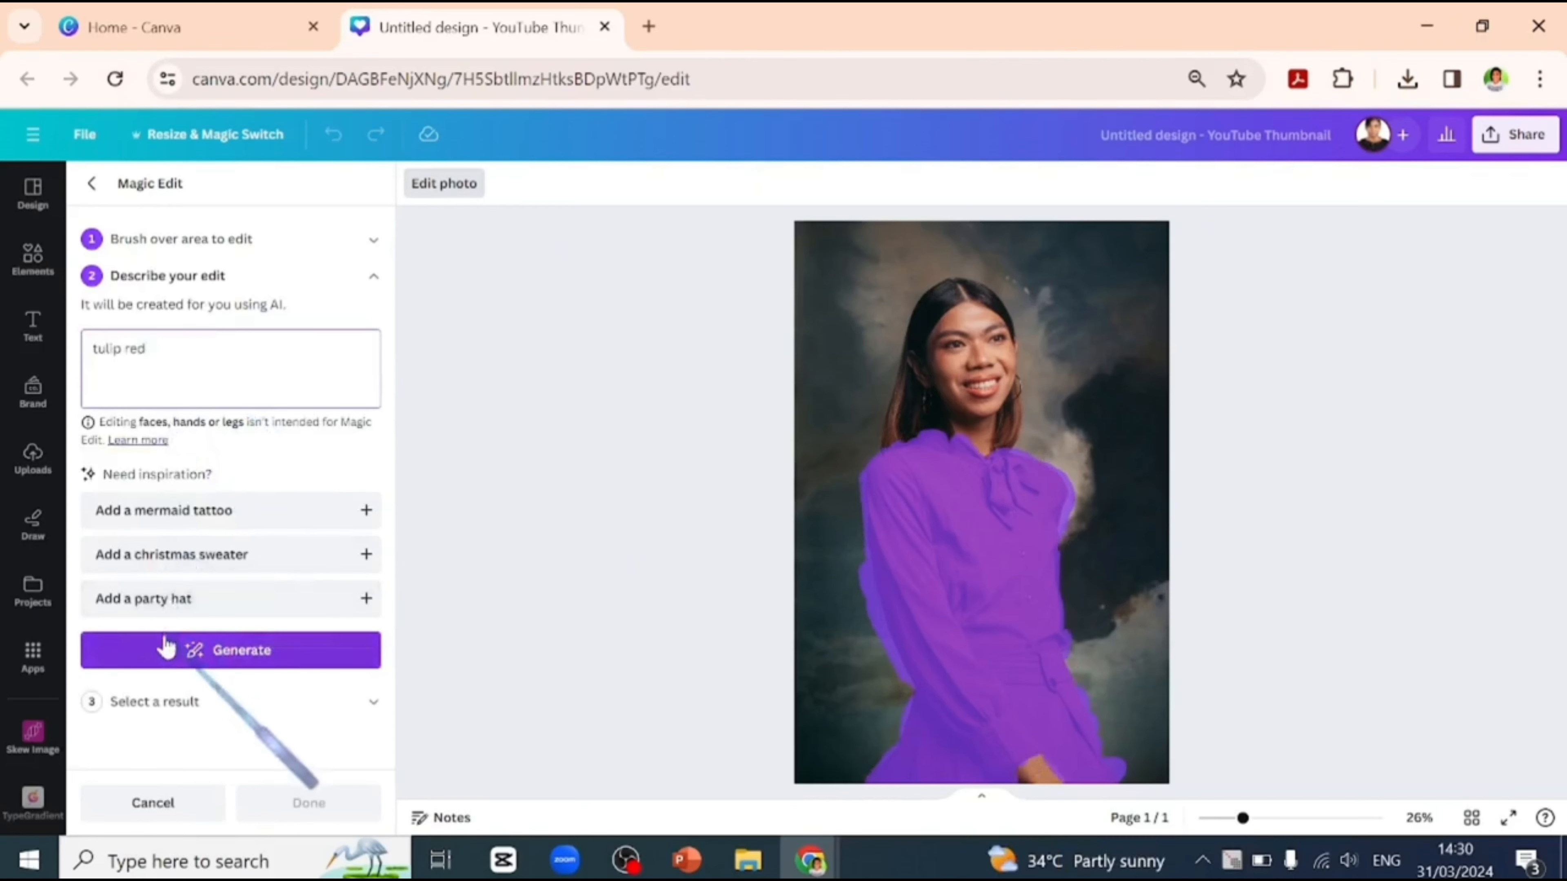
click(165, 649)
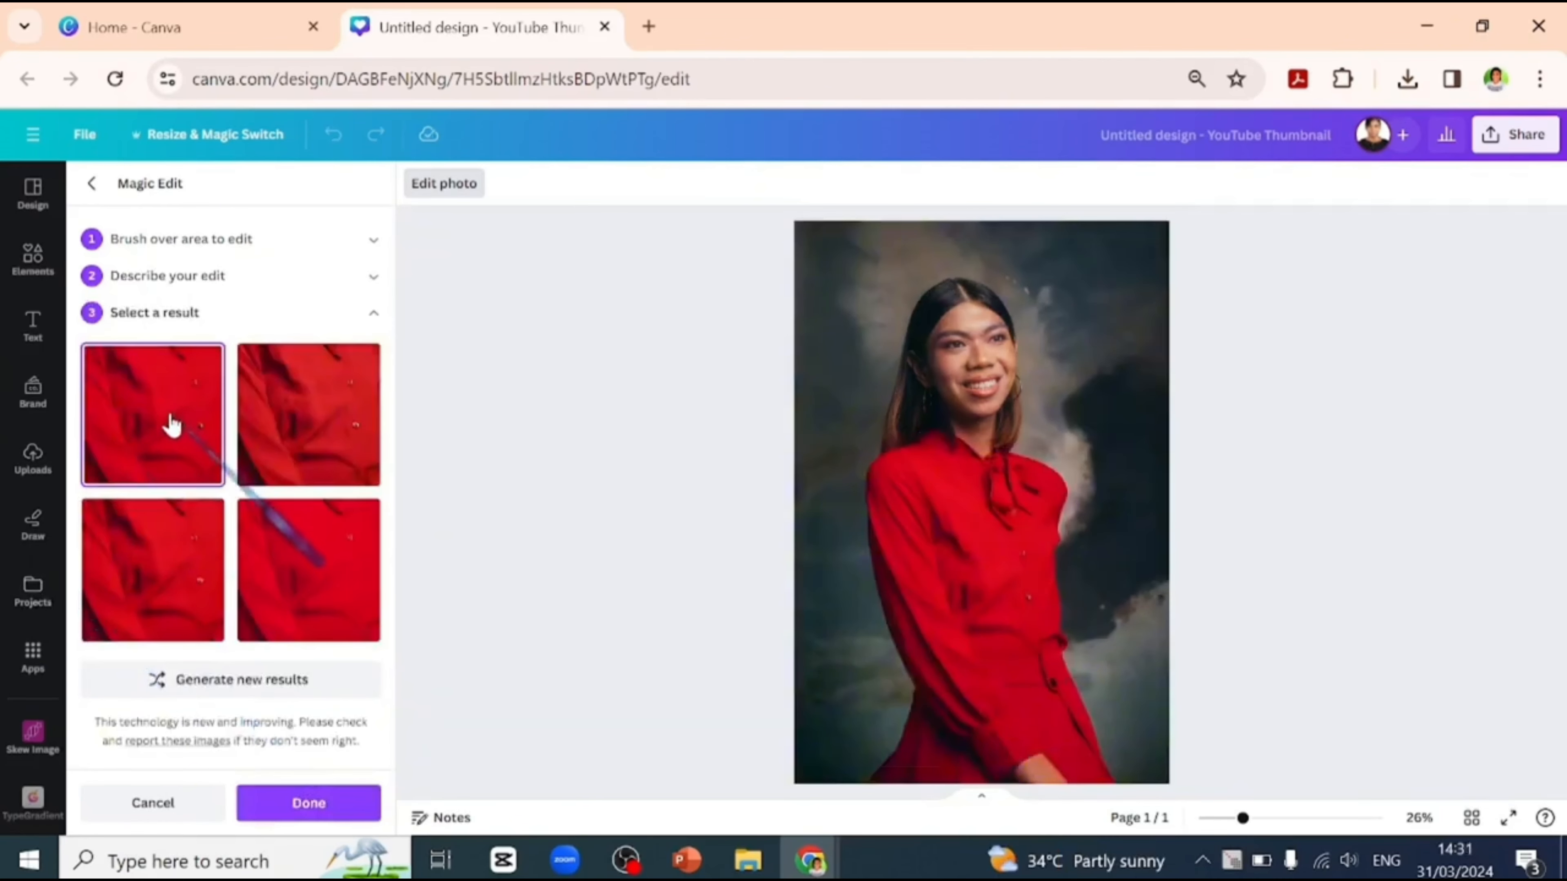
Step: Compare the four generated tulip-red outfit edits and apply the first one to the portrait
click(278, 439)
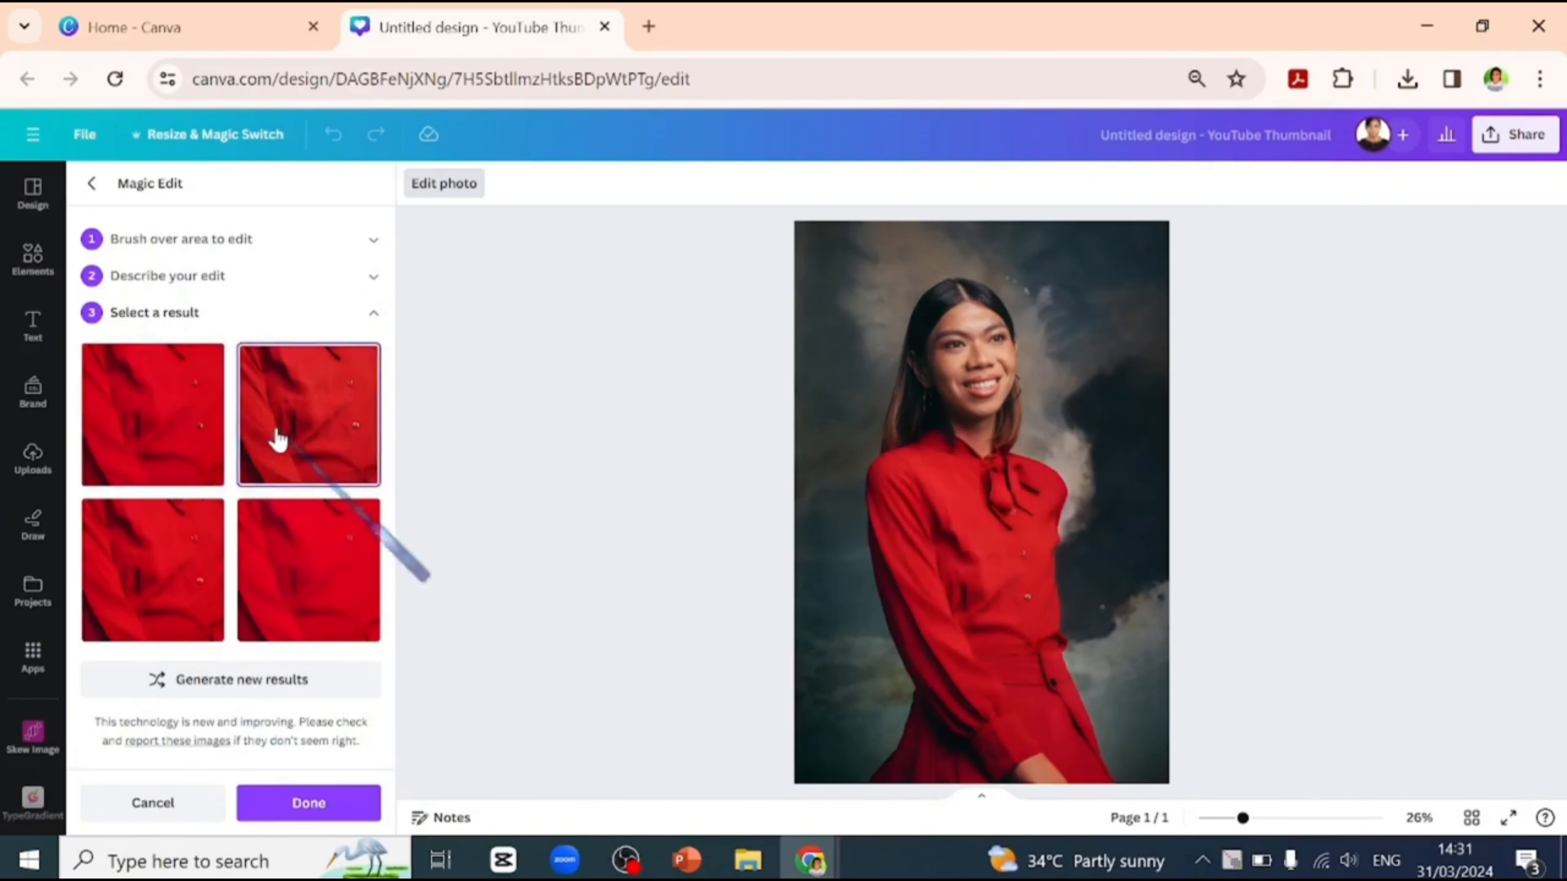
click(195, 548)
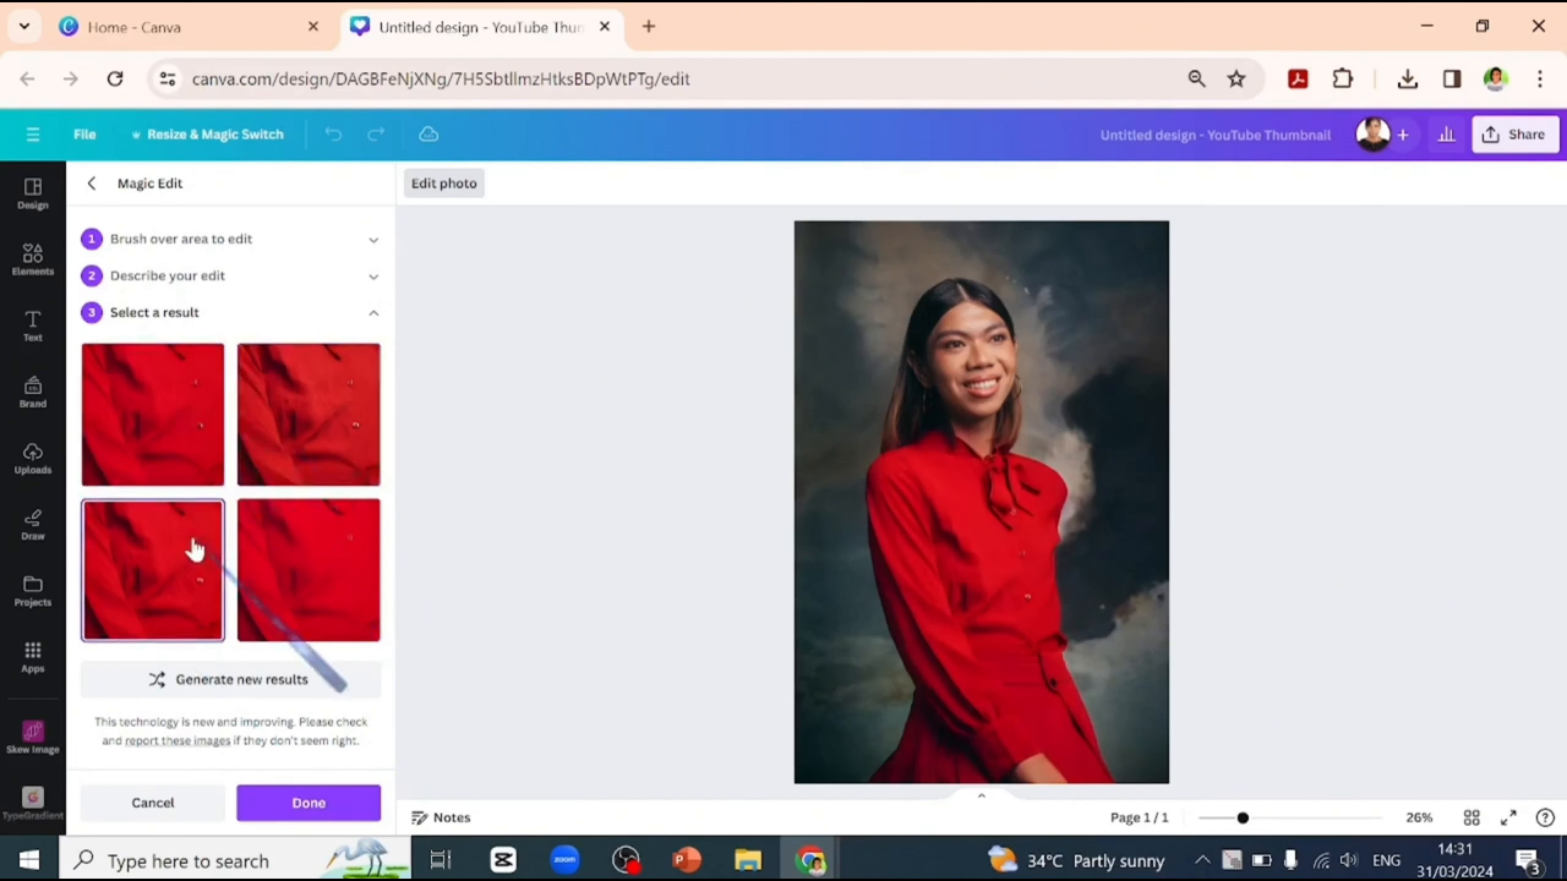
click(269, 535)
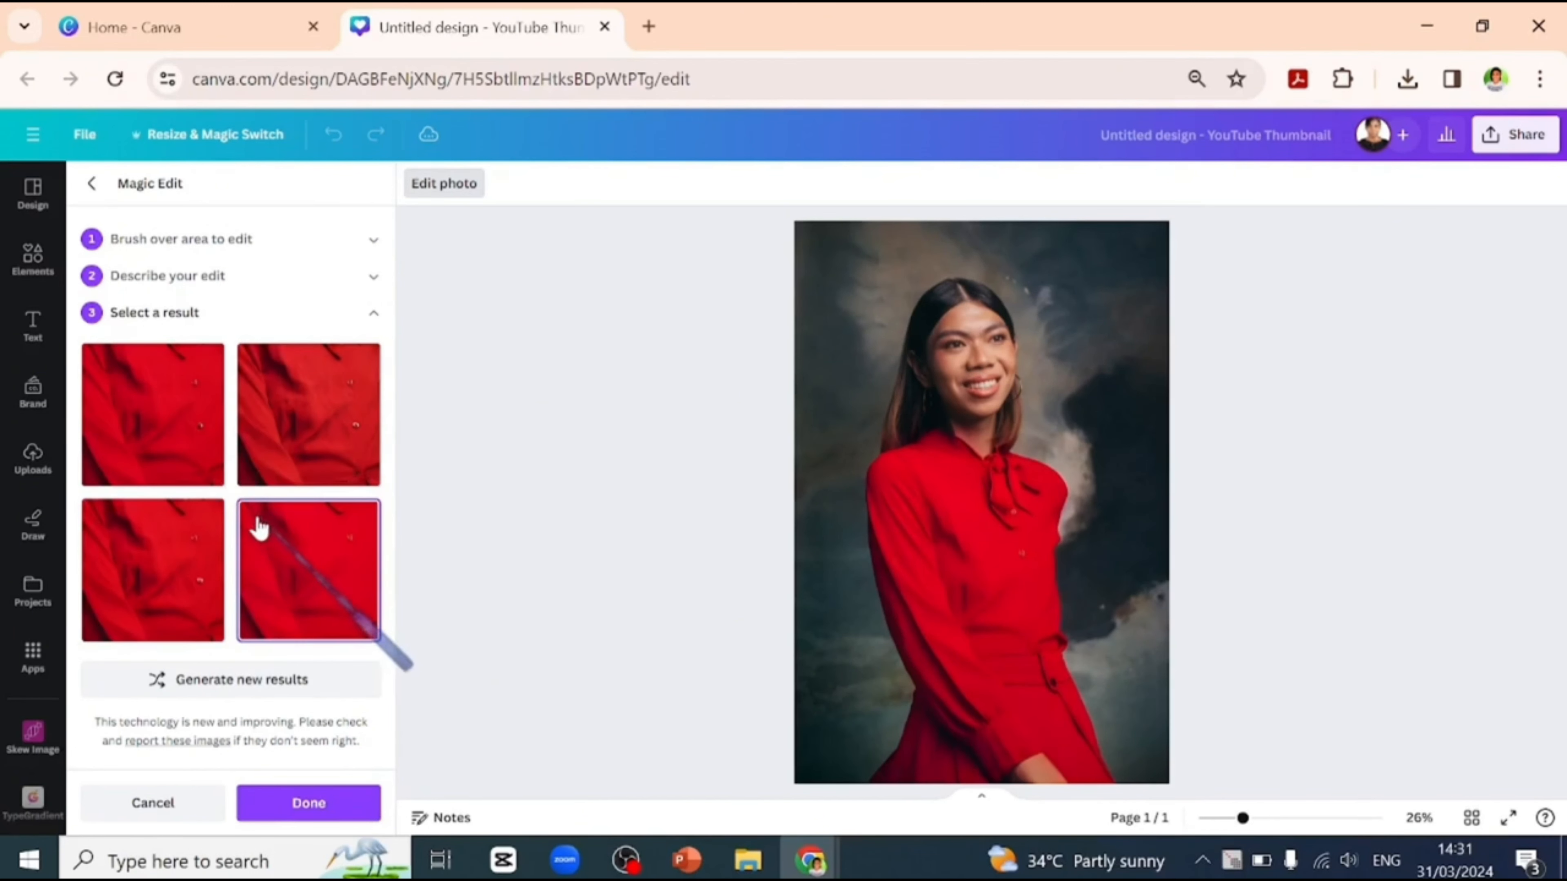
click(204, 475)
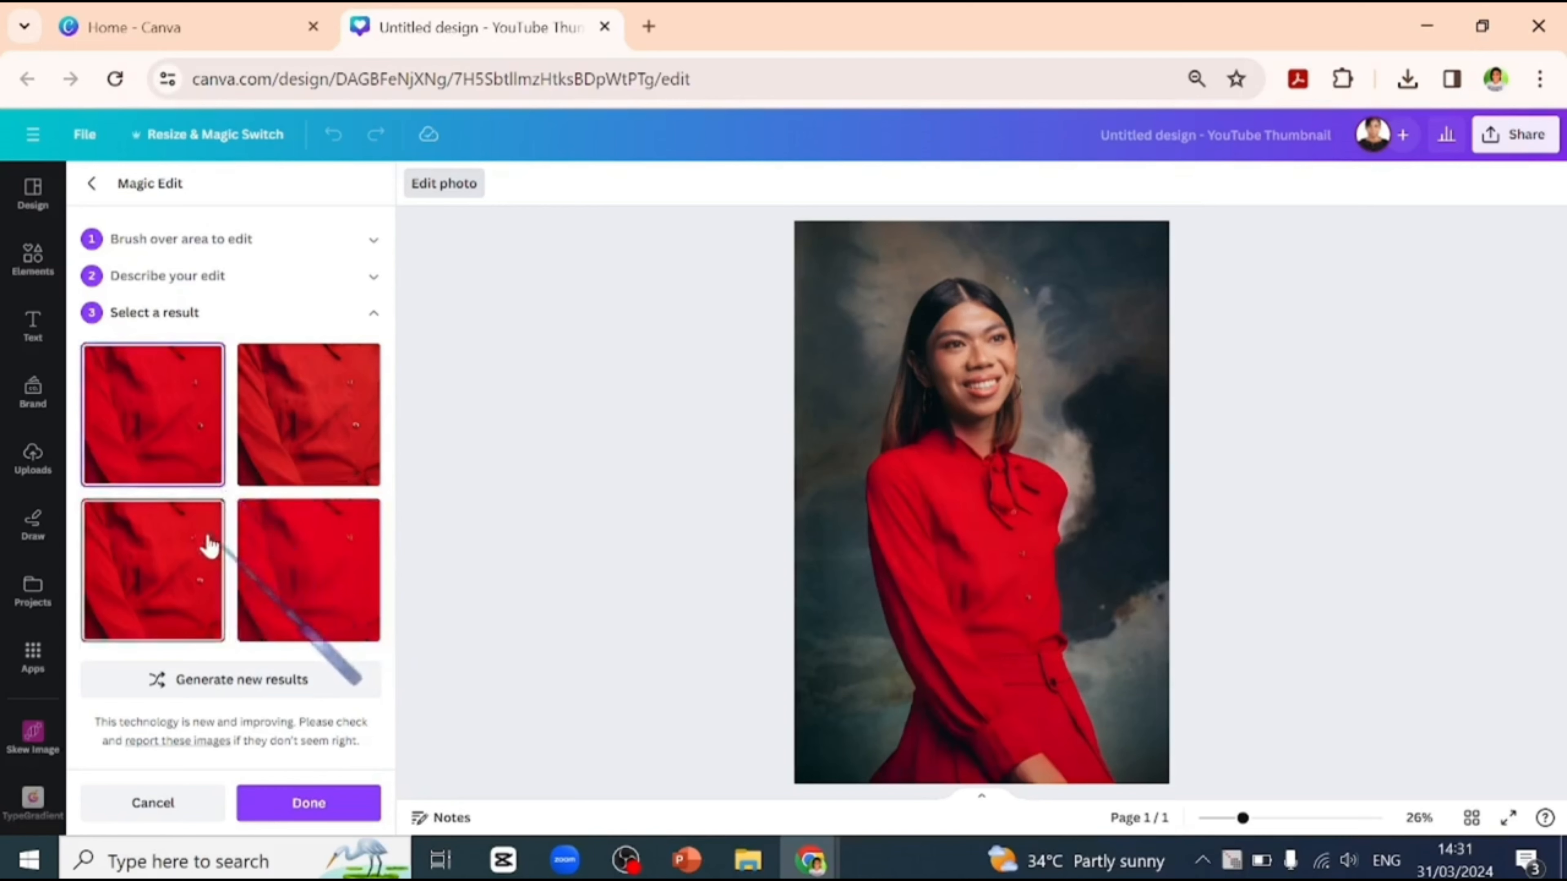
click(291, 802)
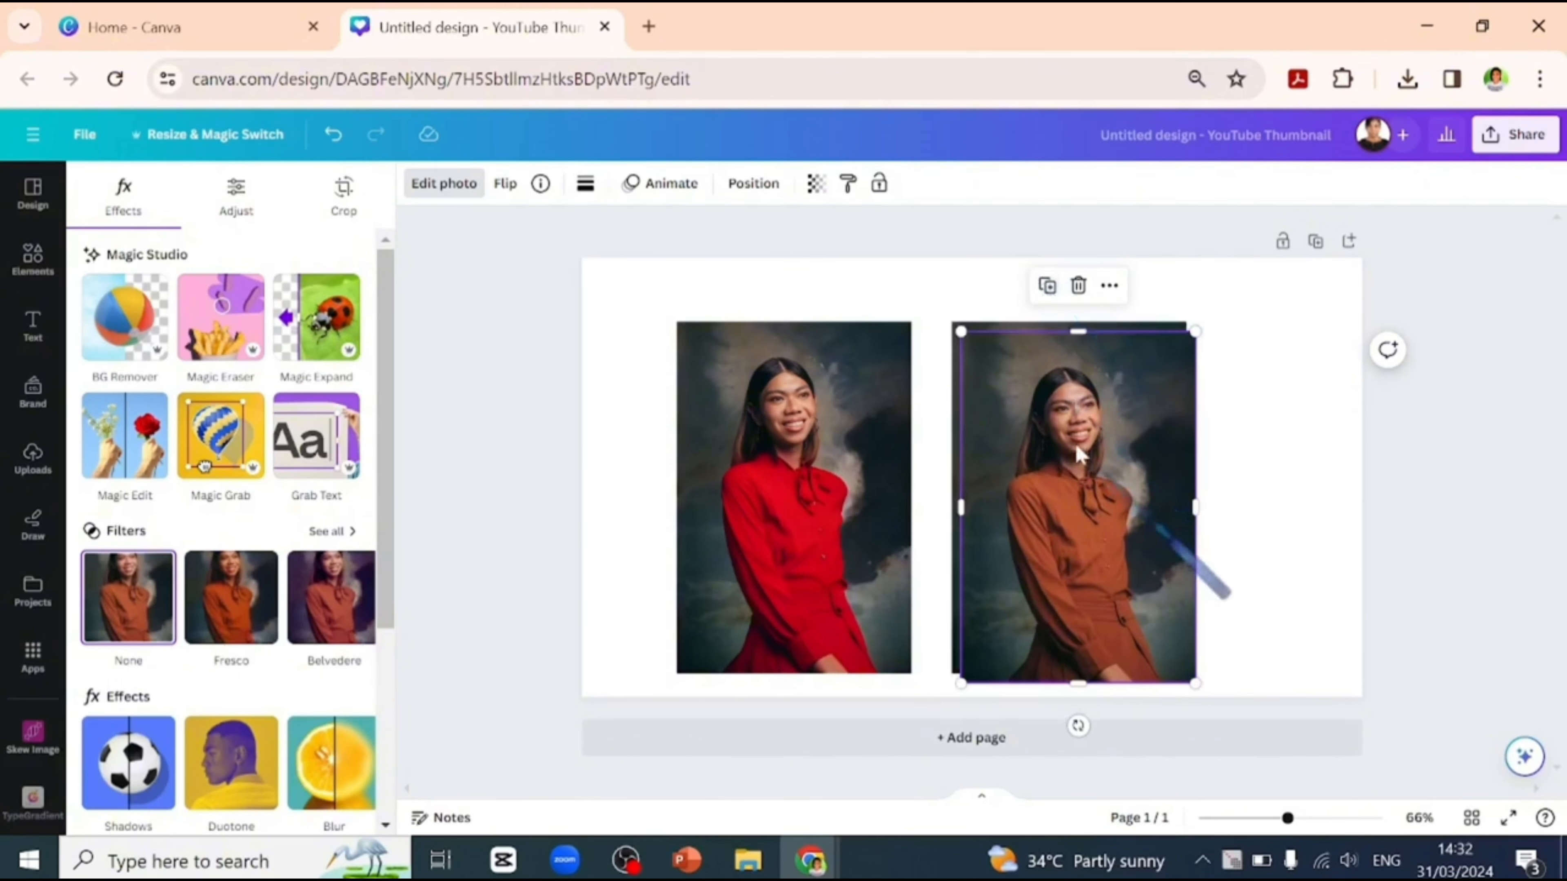
Step: Duplicate the rust-outfit portrait twice and arrange the four portraits in a row, with the red-outfit one at the page's left edge
key(ctrl+d)
drag(1101, 503, 1069, 494)
drag(894, 456, 815, 424)
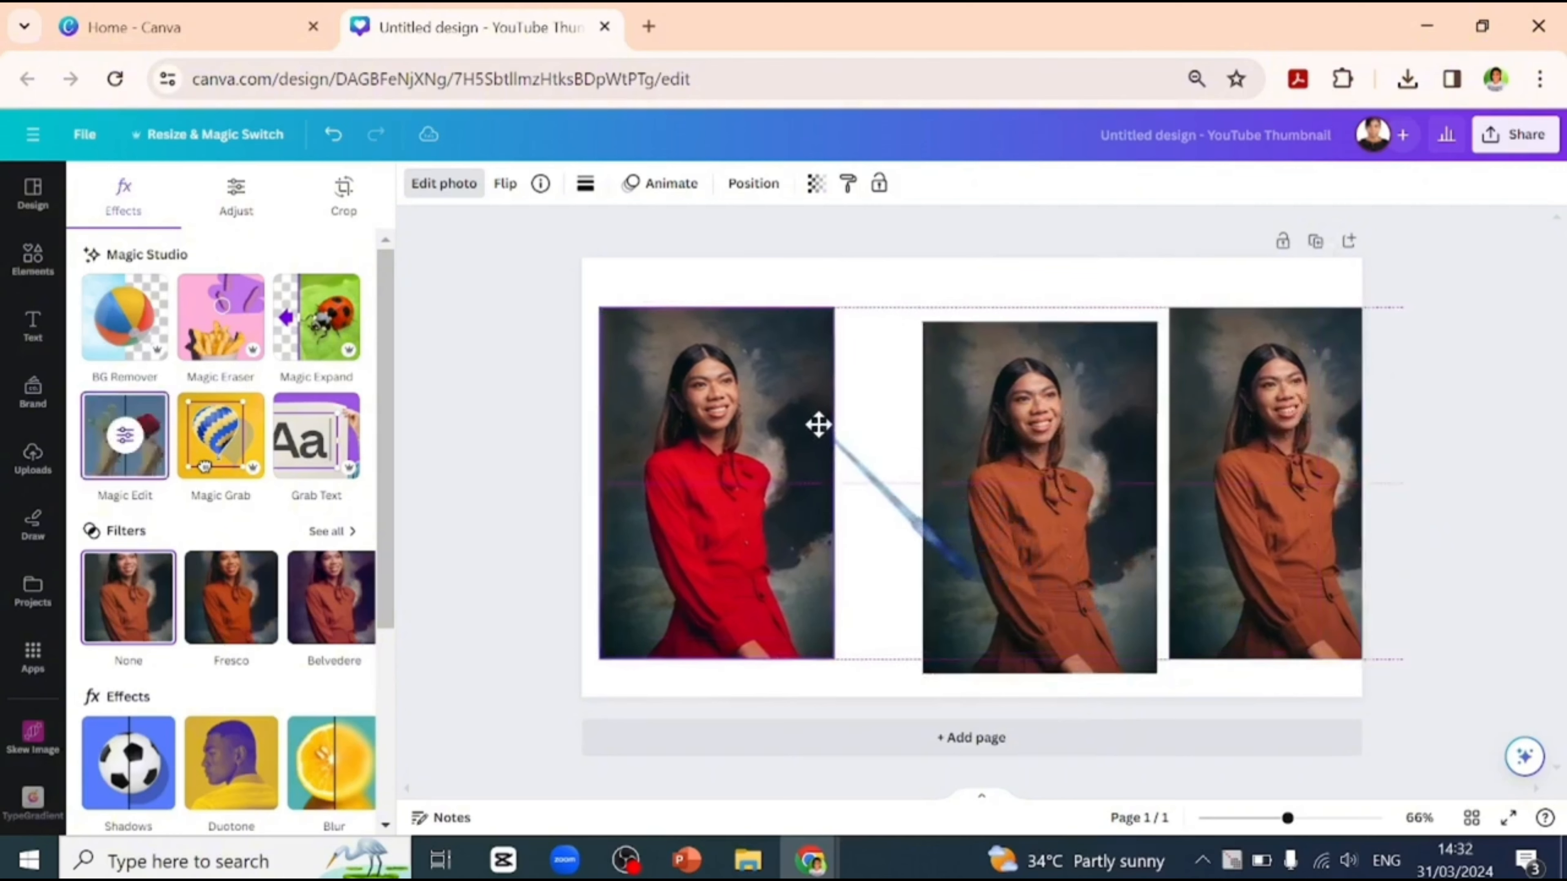
drag(986, 420, 881, 417)
drag(937, 363, 923, 370)
key(ctrl+d)
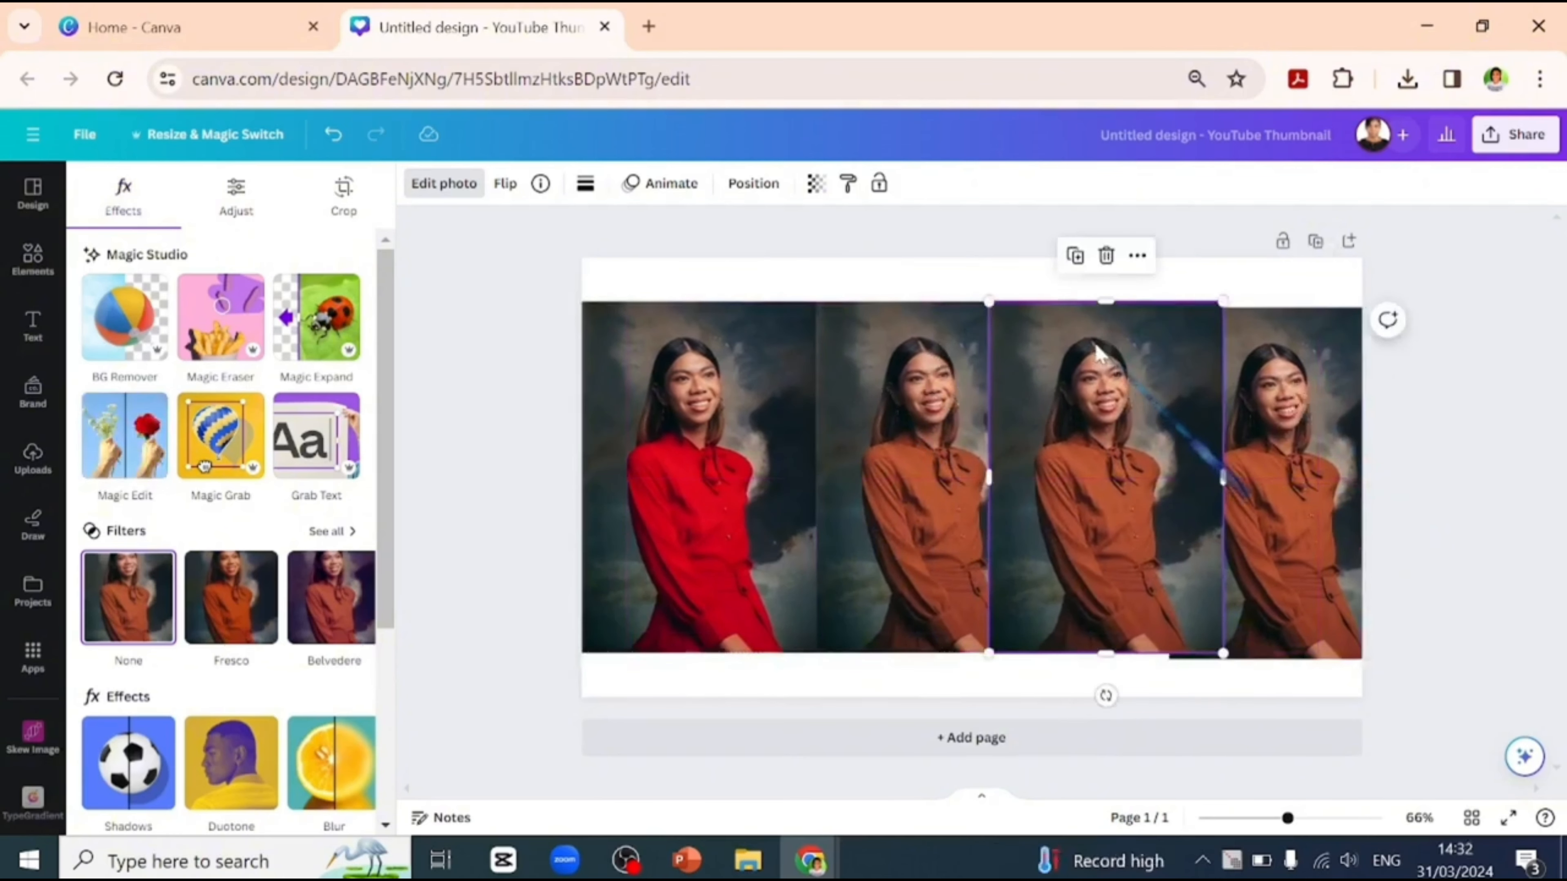
Step: Use Magic Edit on the second portrait: brush over the outfit at brush size 49, generate "army green", and apply the fourth result
click(923, 379)
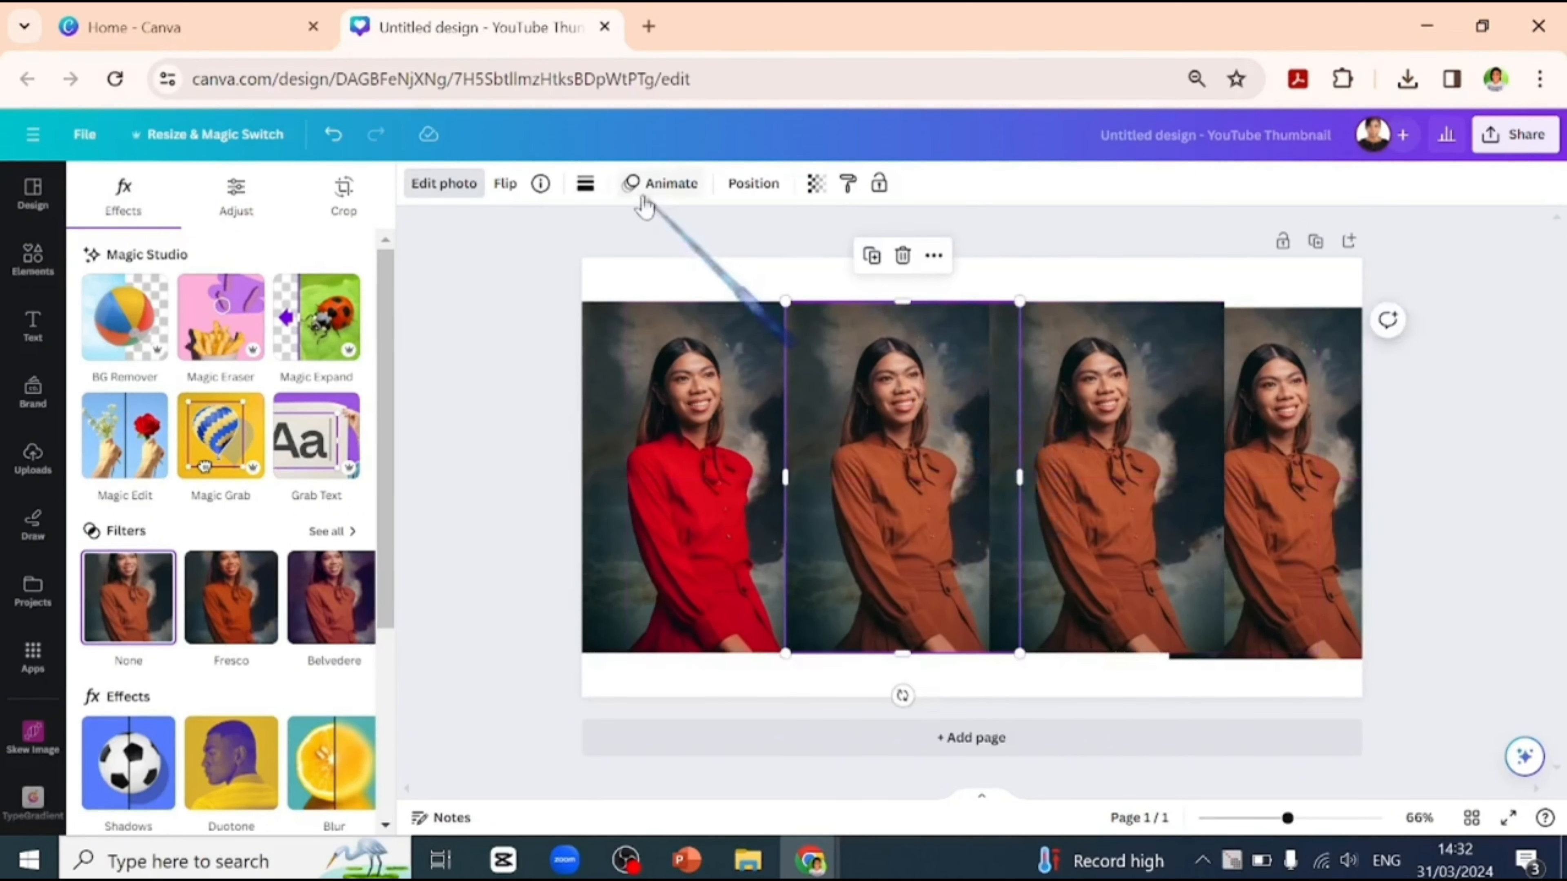
click(121, 413)
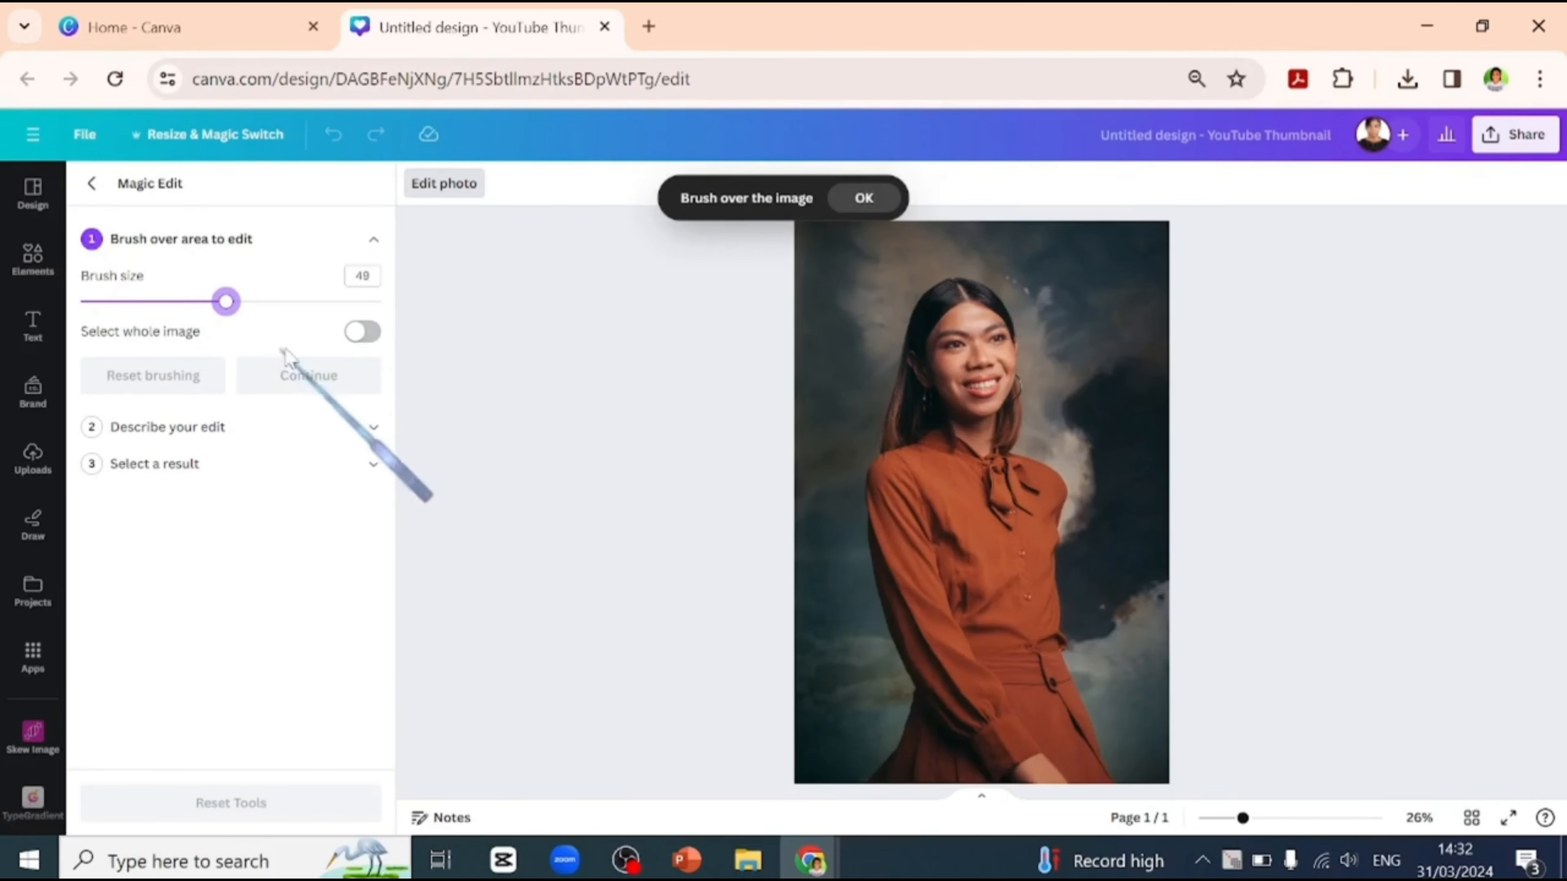
mouse_move(987, 456)
mouse_down()
mouse_move(916, 469)
mouse_move(1018, 747)
mouse_up()
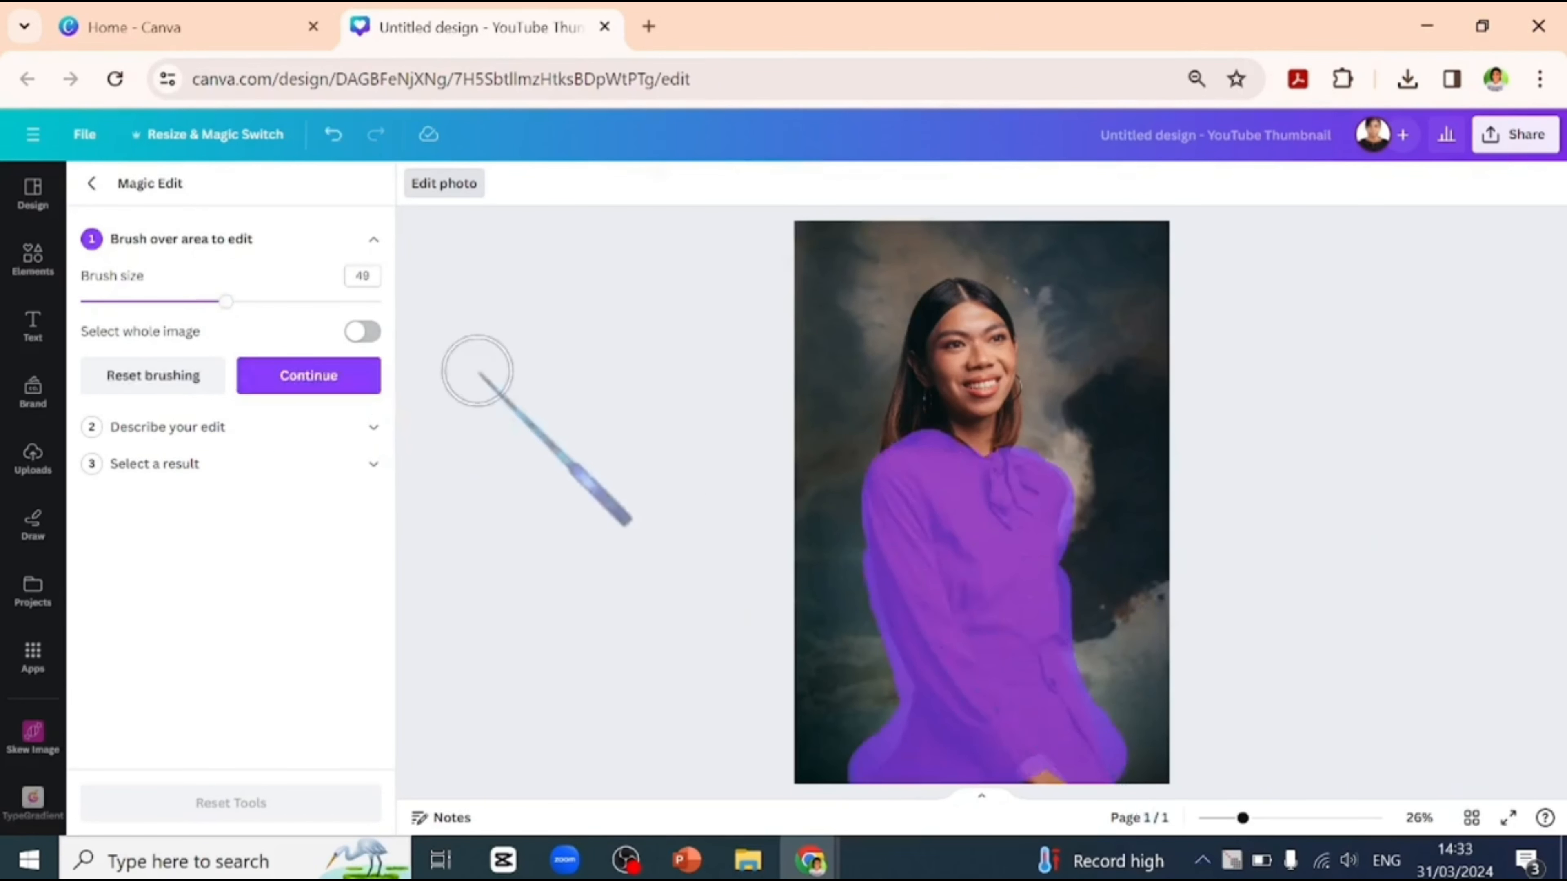
click(312, 443)
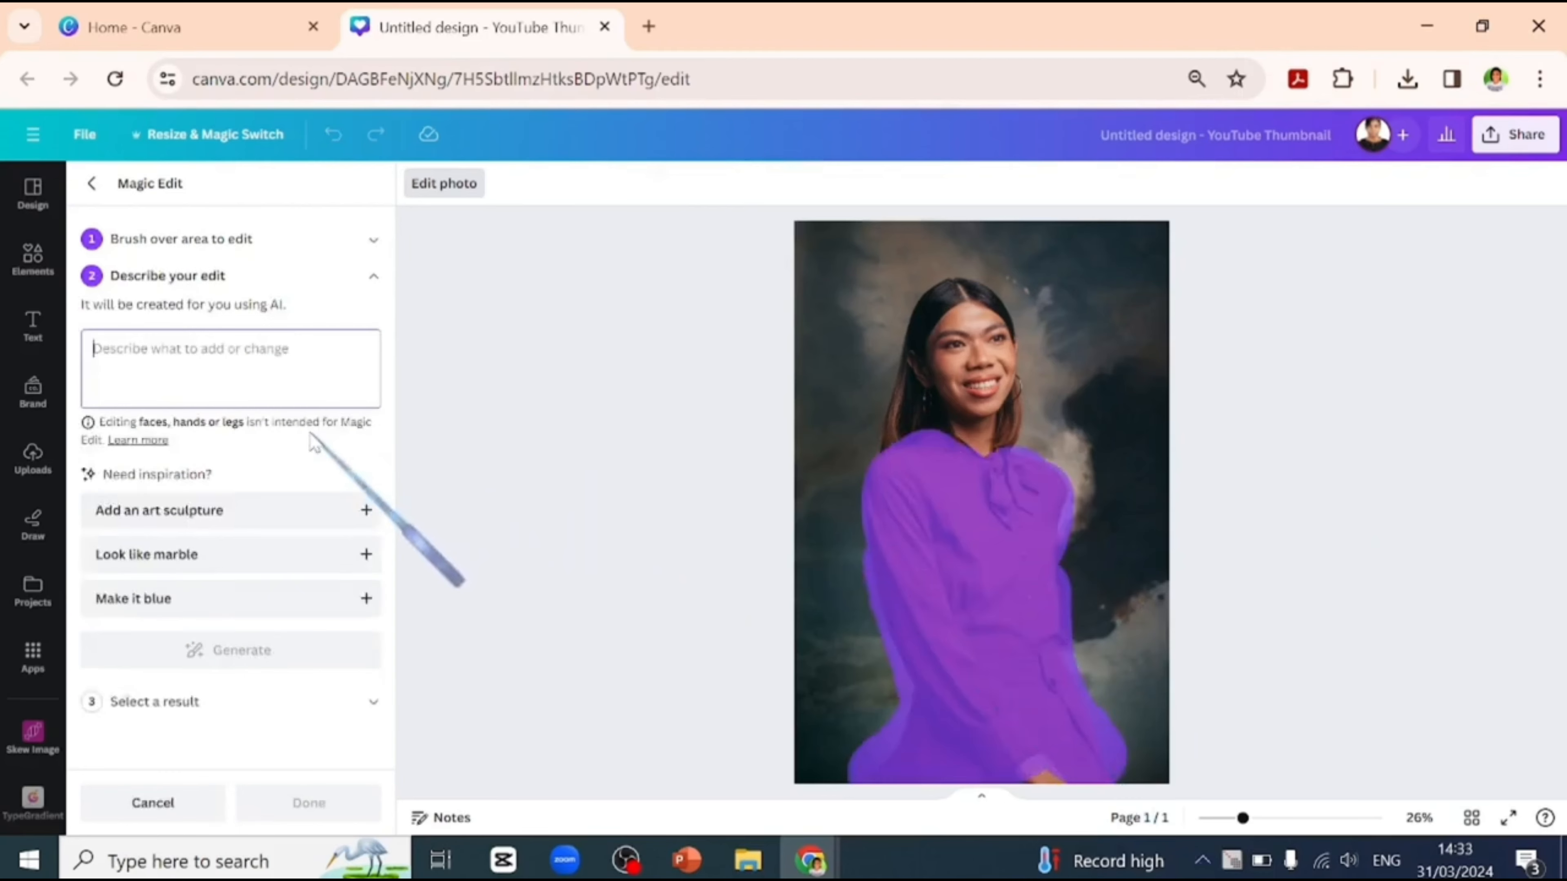
text(army green)
key(Return)
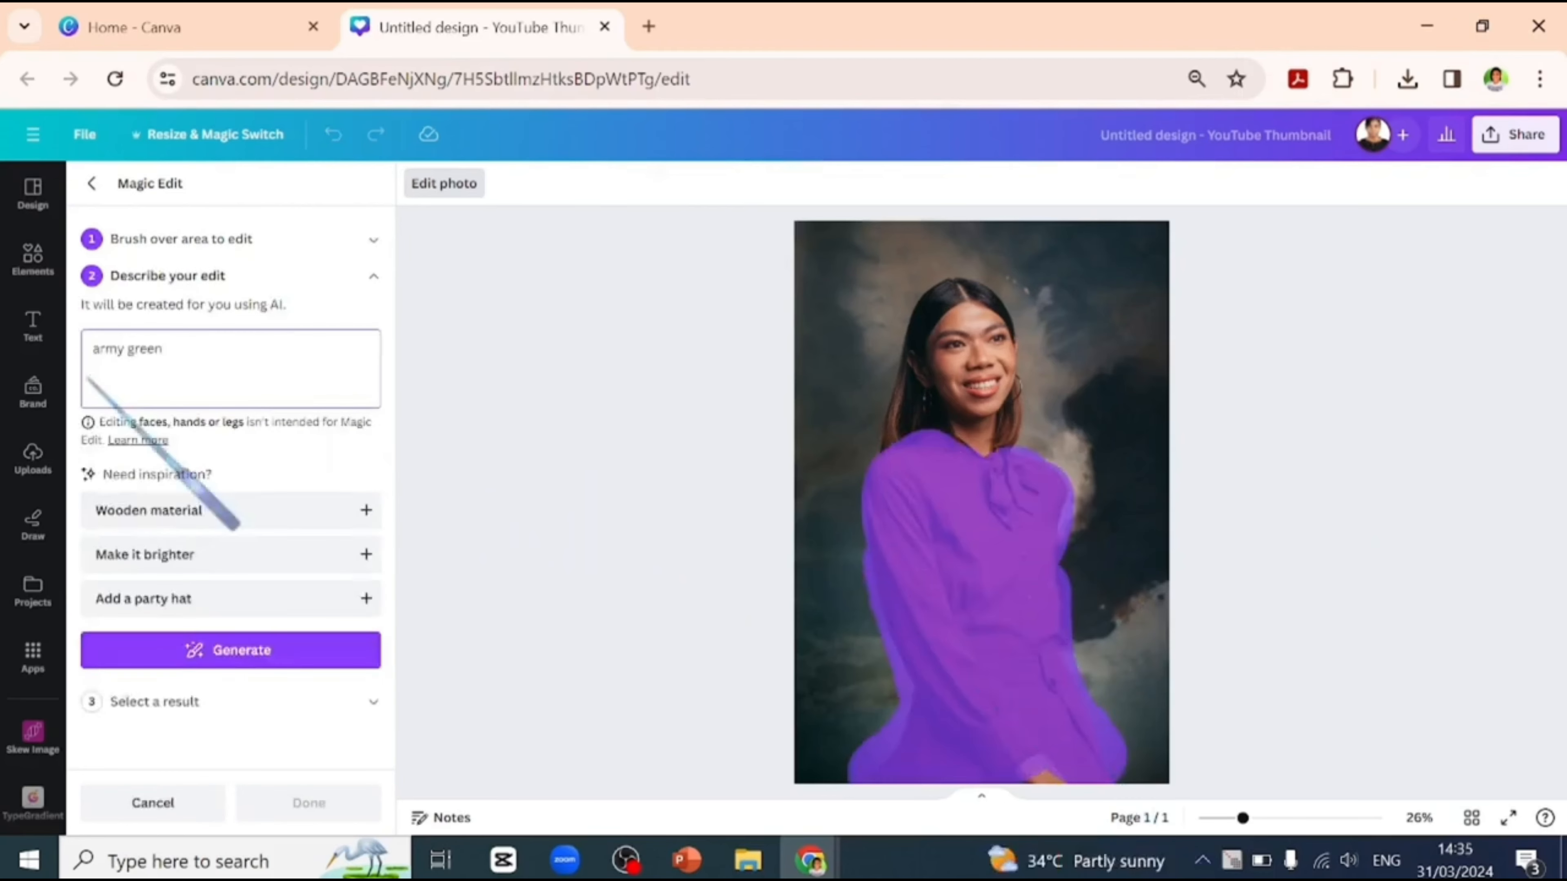
click(133, 651)
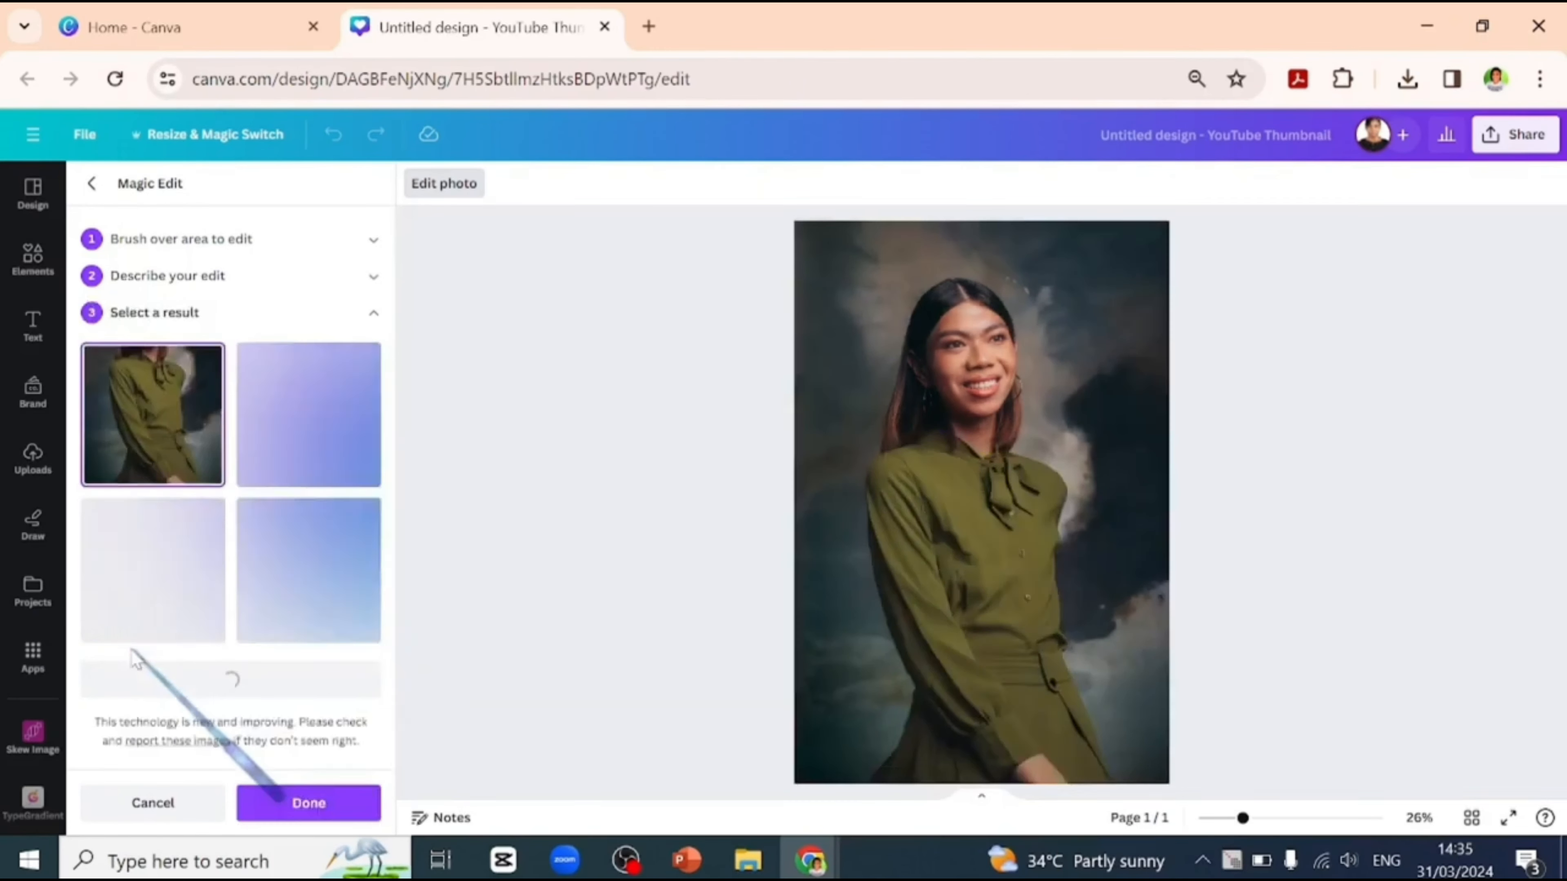
click(299, 596)
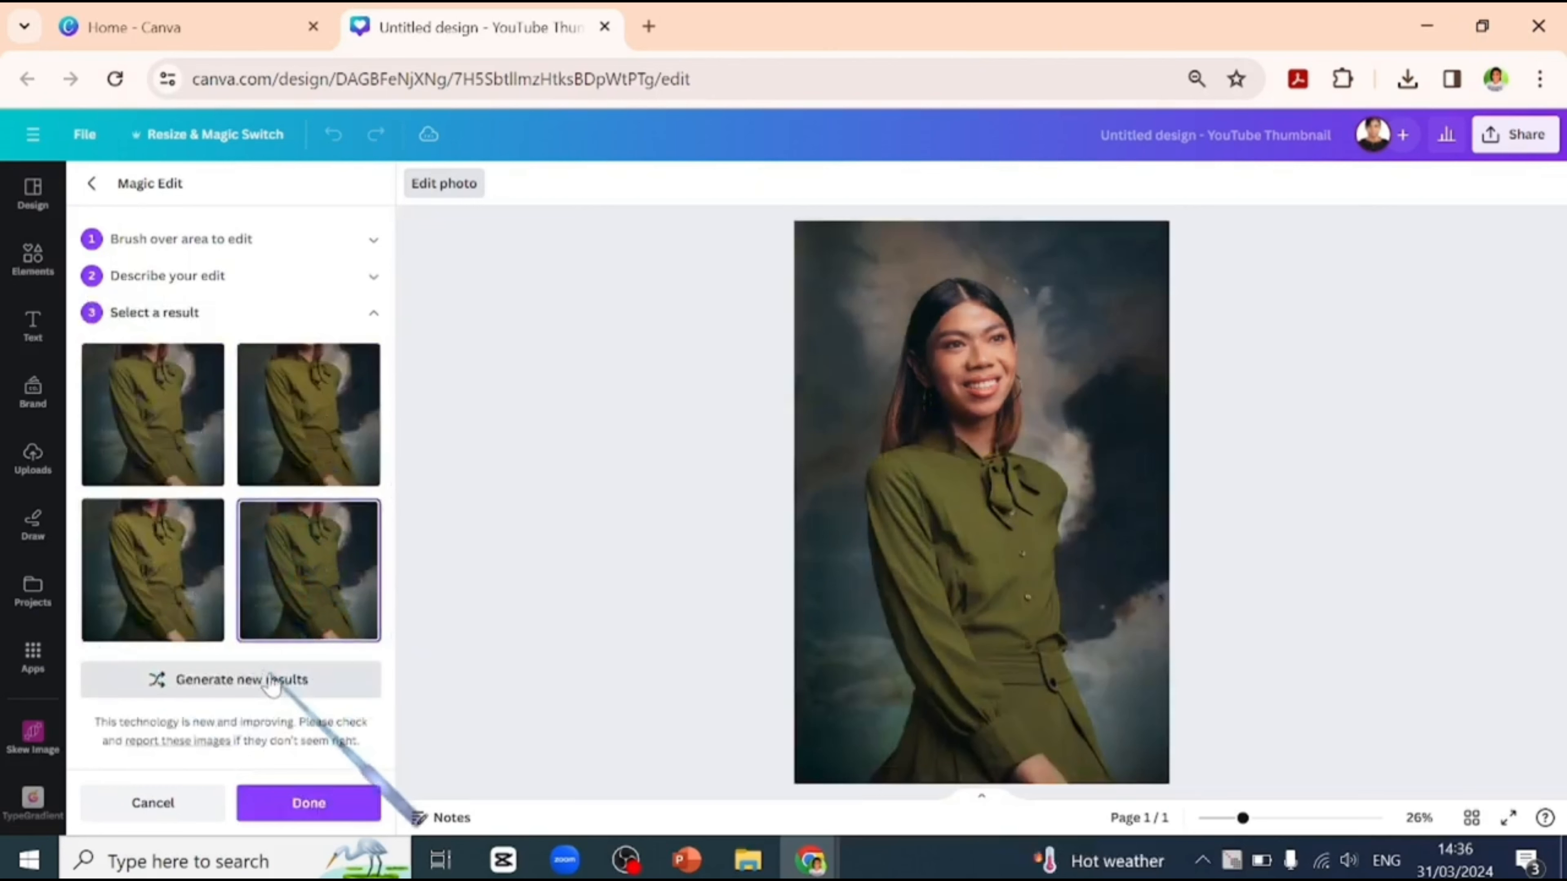
click(309, 802)
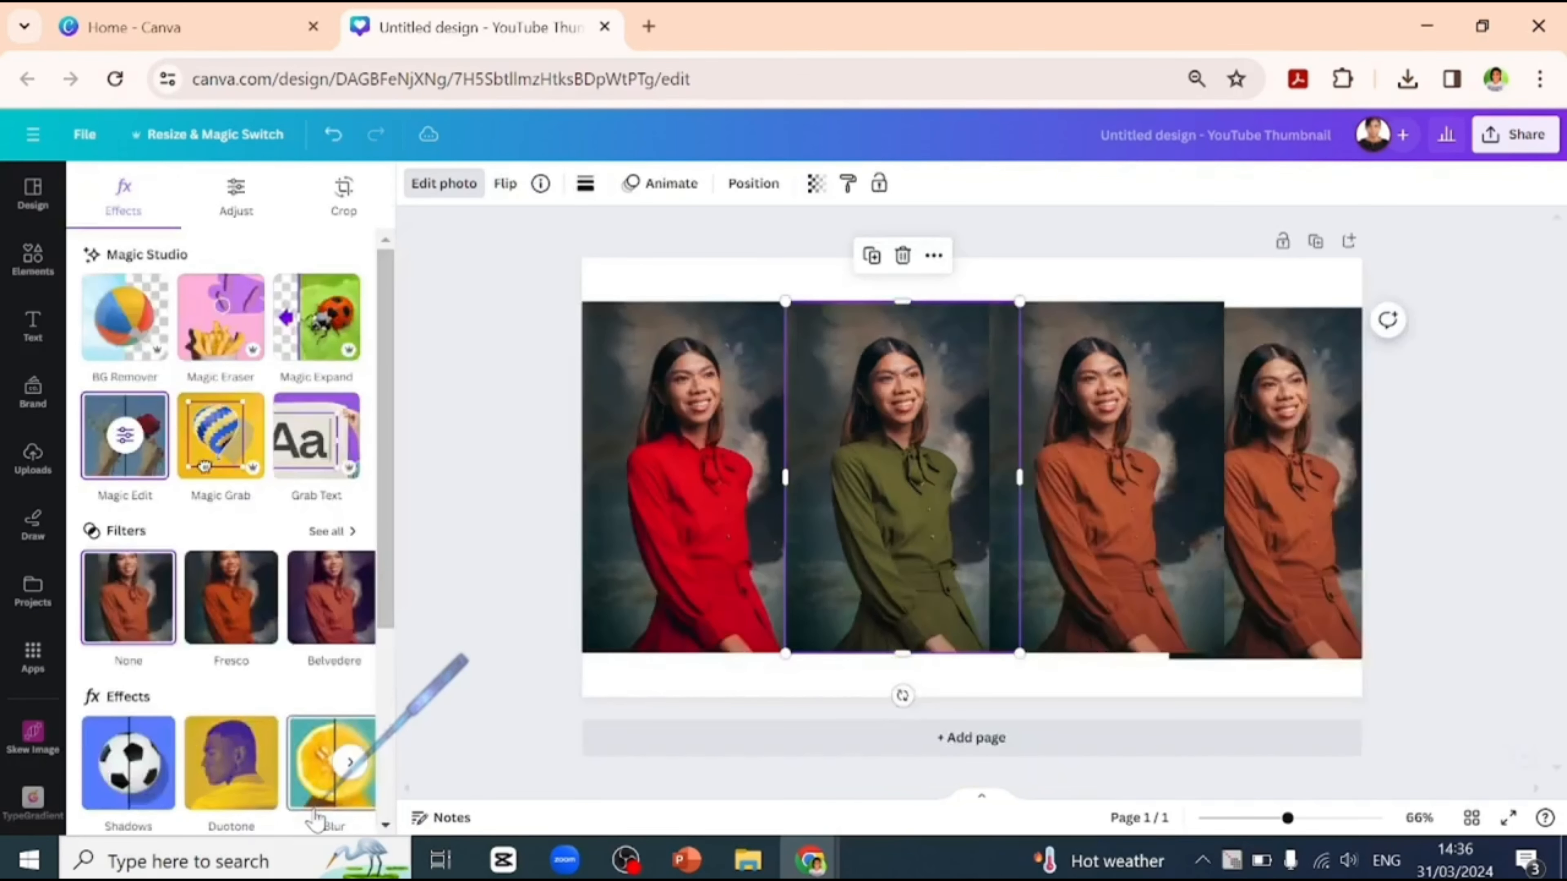
Step: Use Magic Edit on the third portrait: brush over the outfit, generate "Navy Blue", and apply the second result
click(1069, 620)
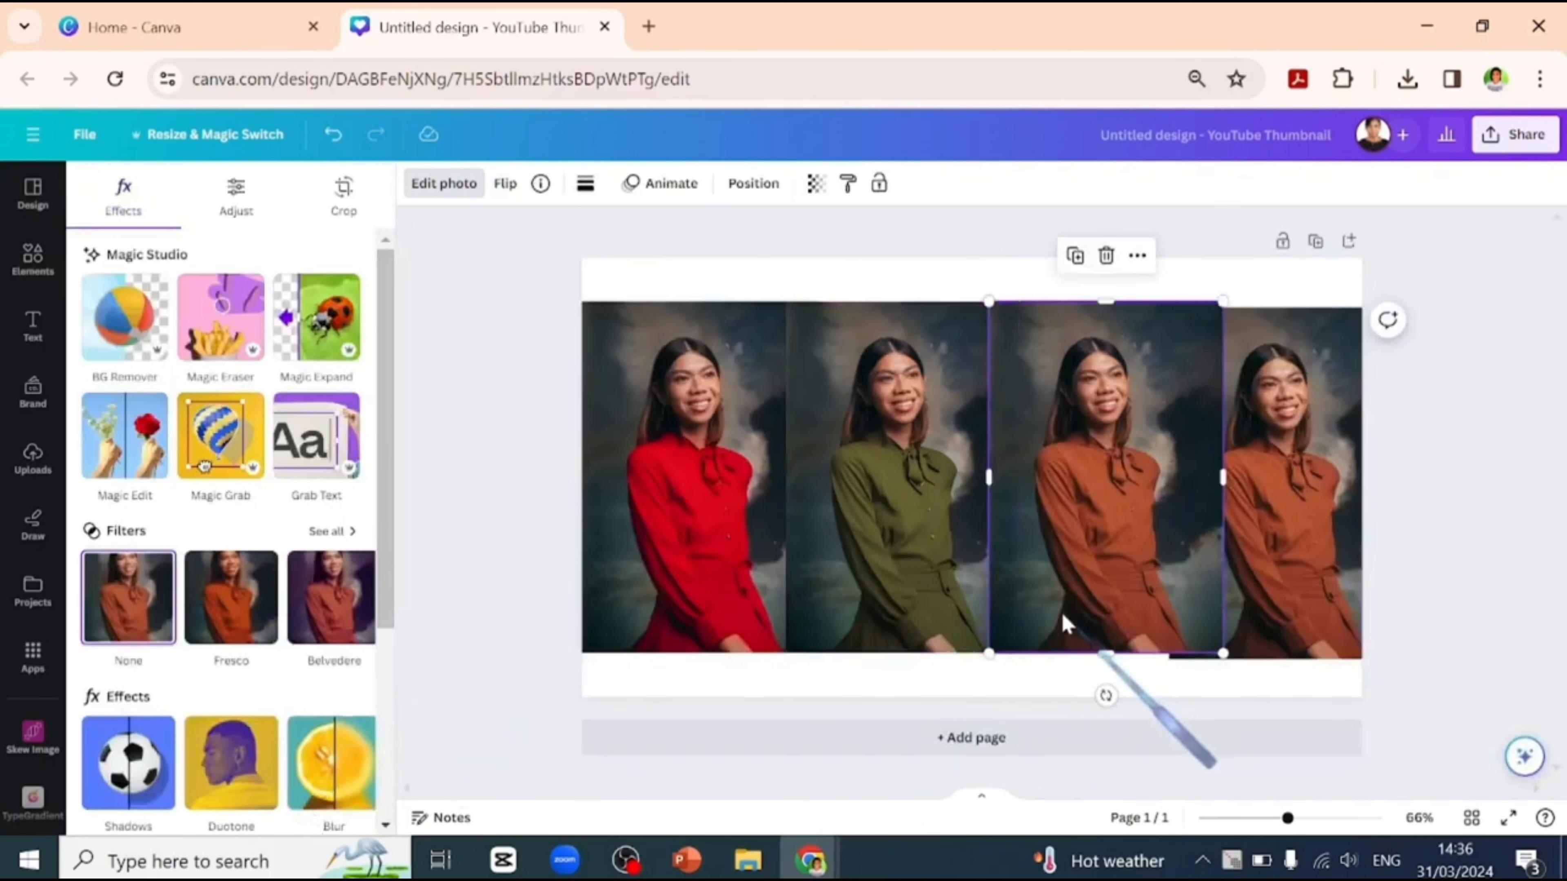
click(126, 468)
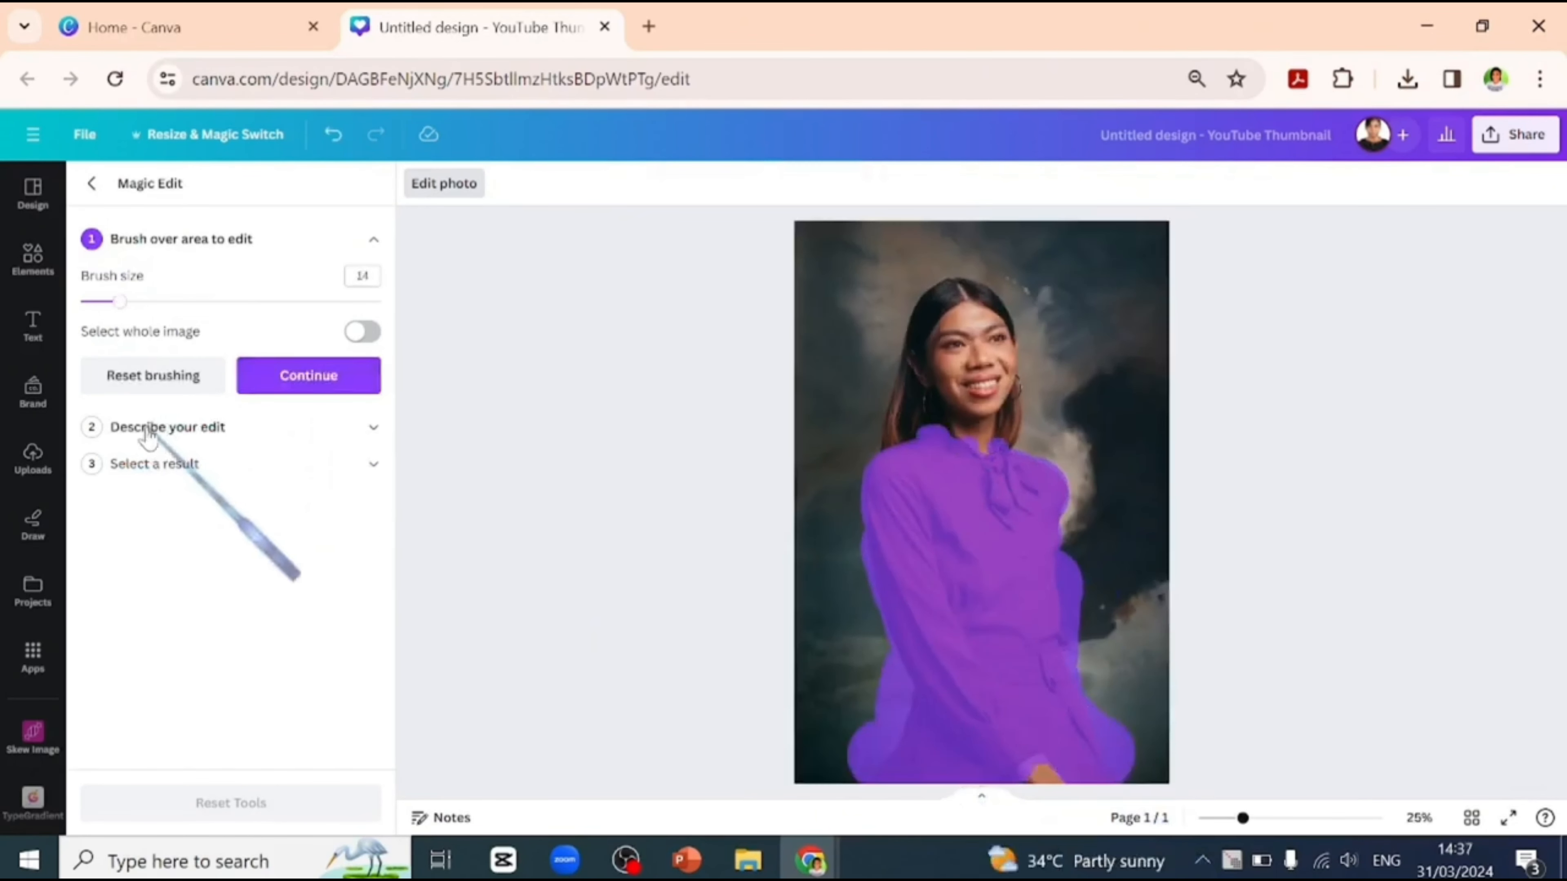
click(148, 427)
text(Navy Blue)
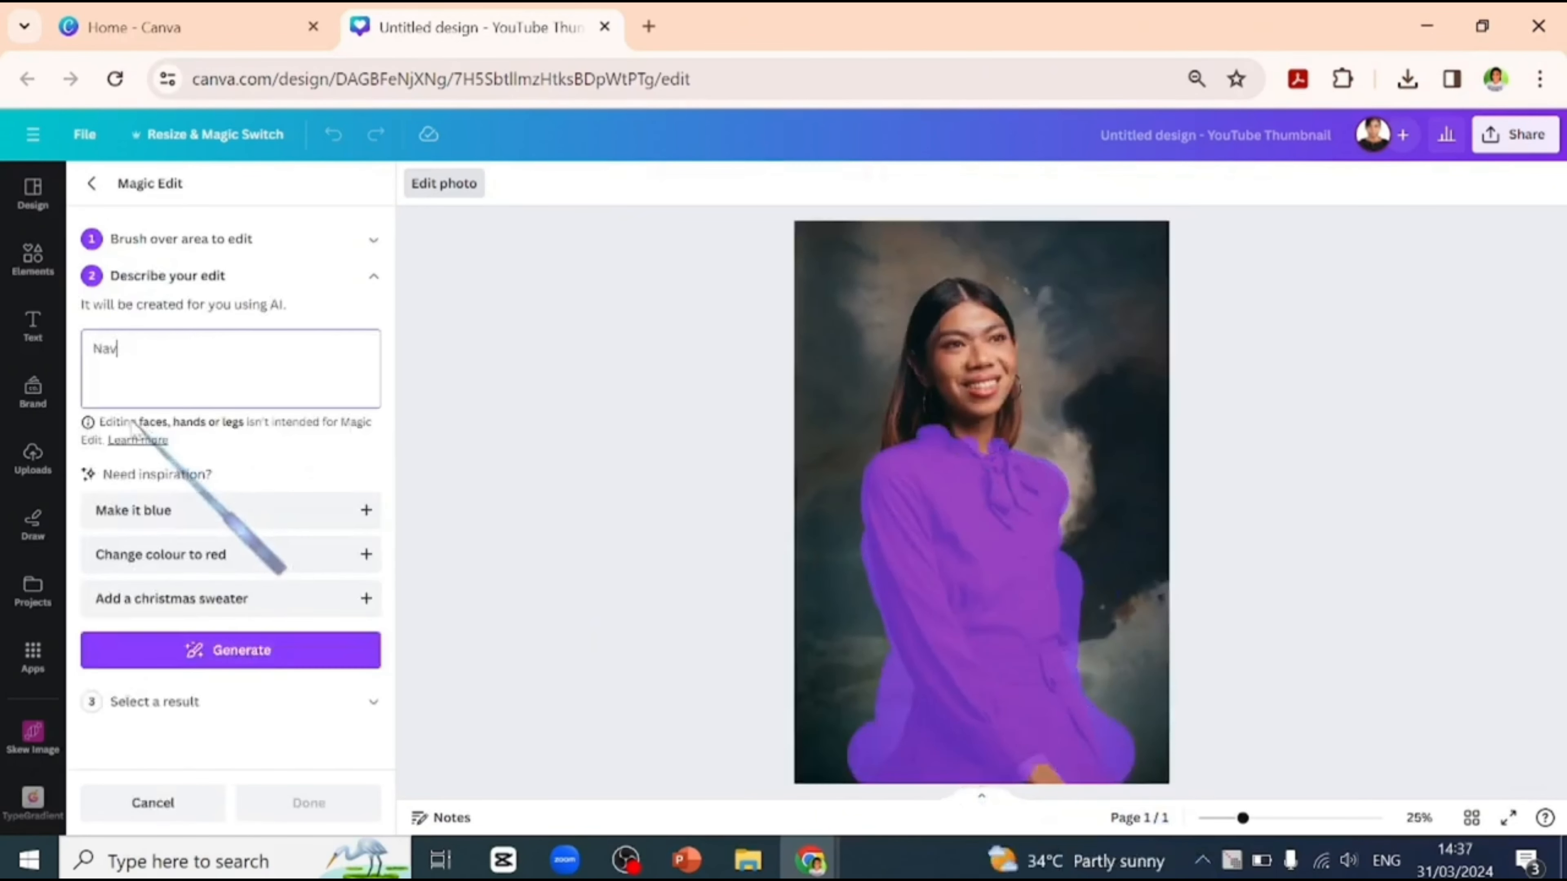
click(154, 651)
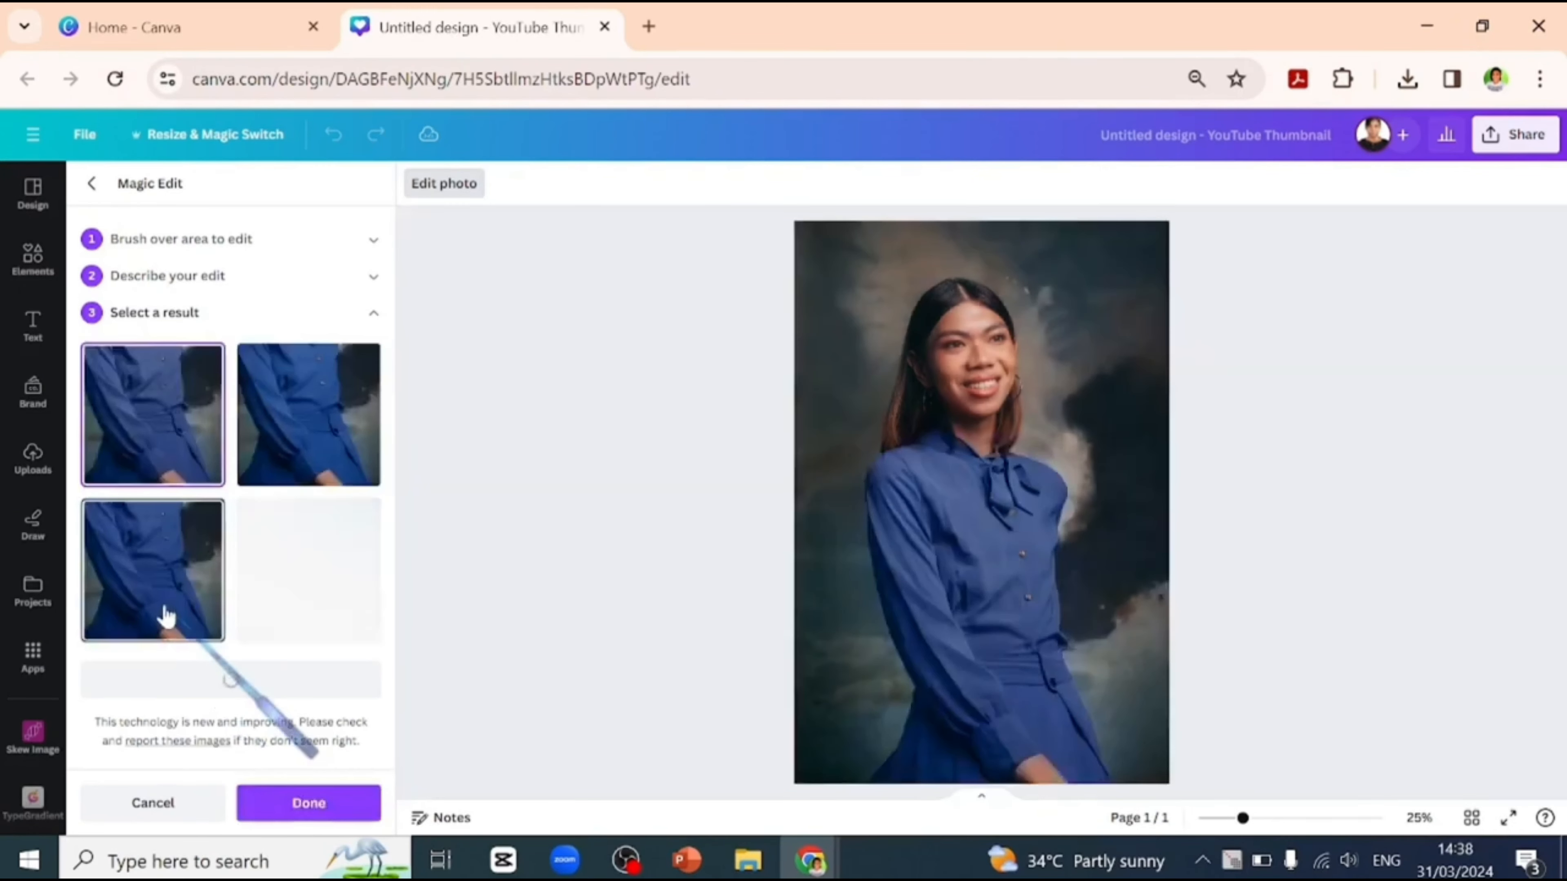
click(164, 623)
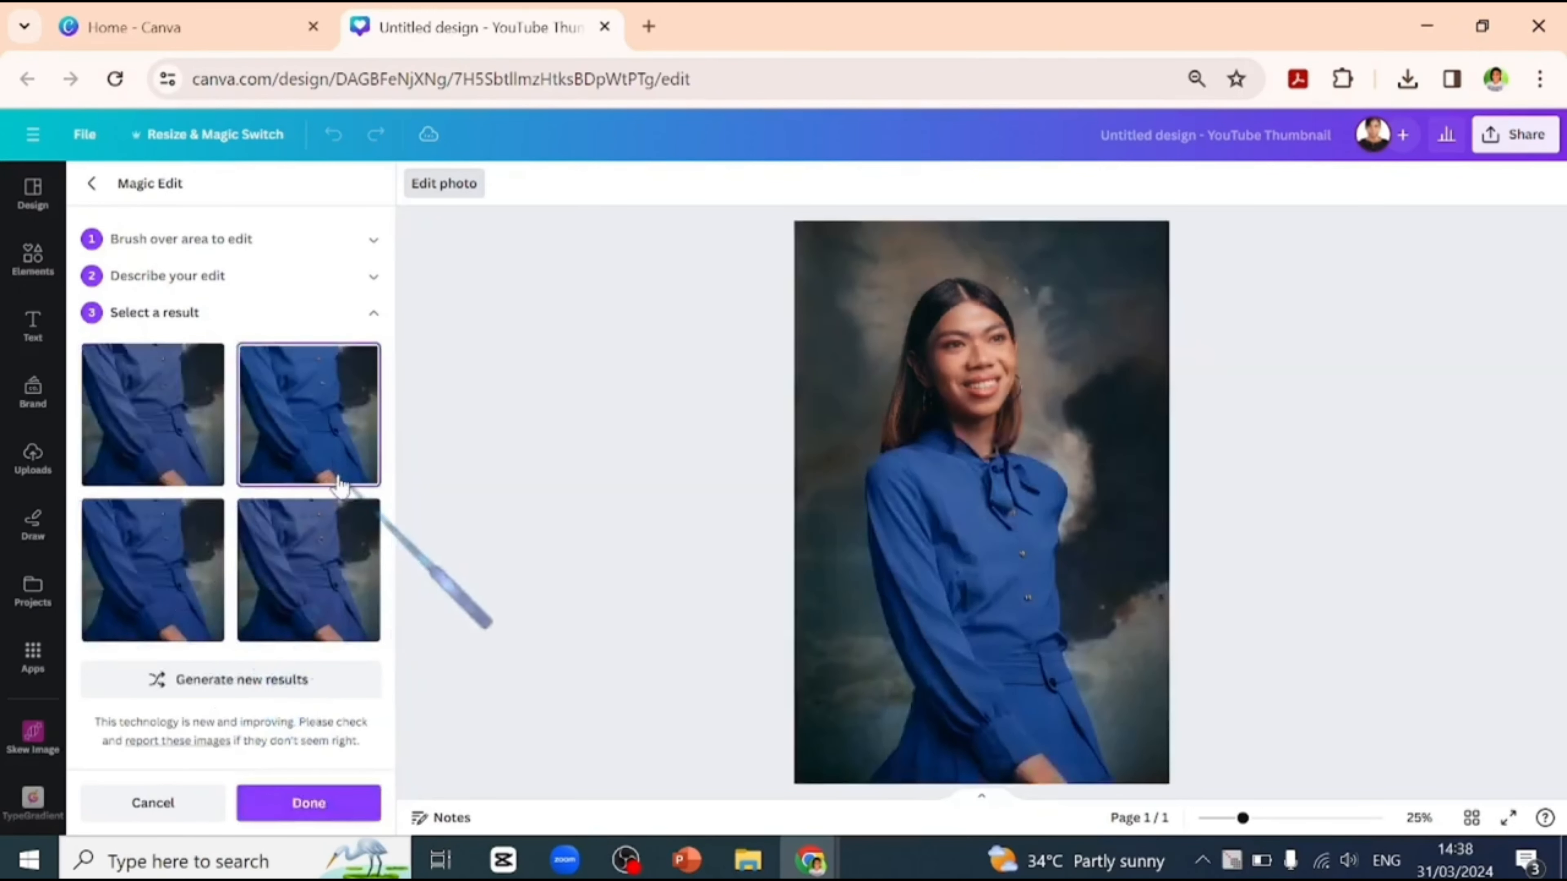
click(327, 488)
click(303, 806)
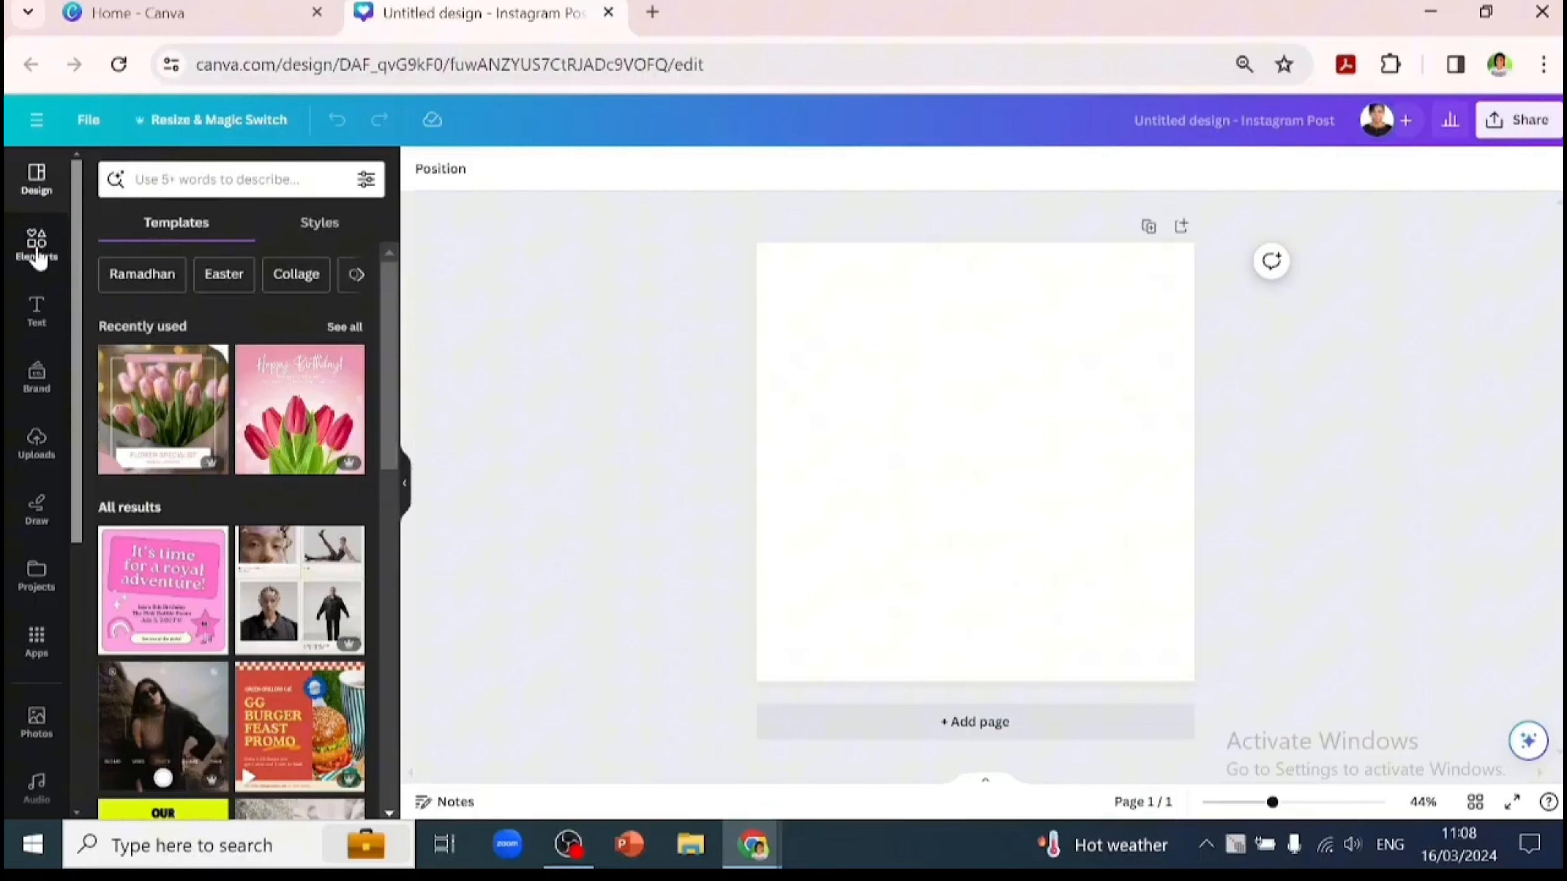
Step: Find the photo of a man in a denim jacket kissing a smiling woman among "couple" photos and set it as the Instagram Post background
click(37, 247)
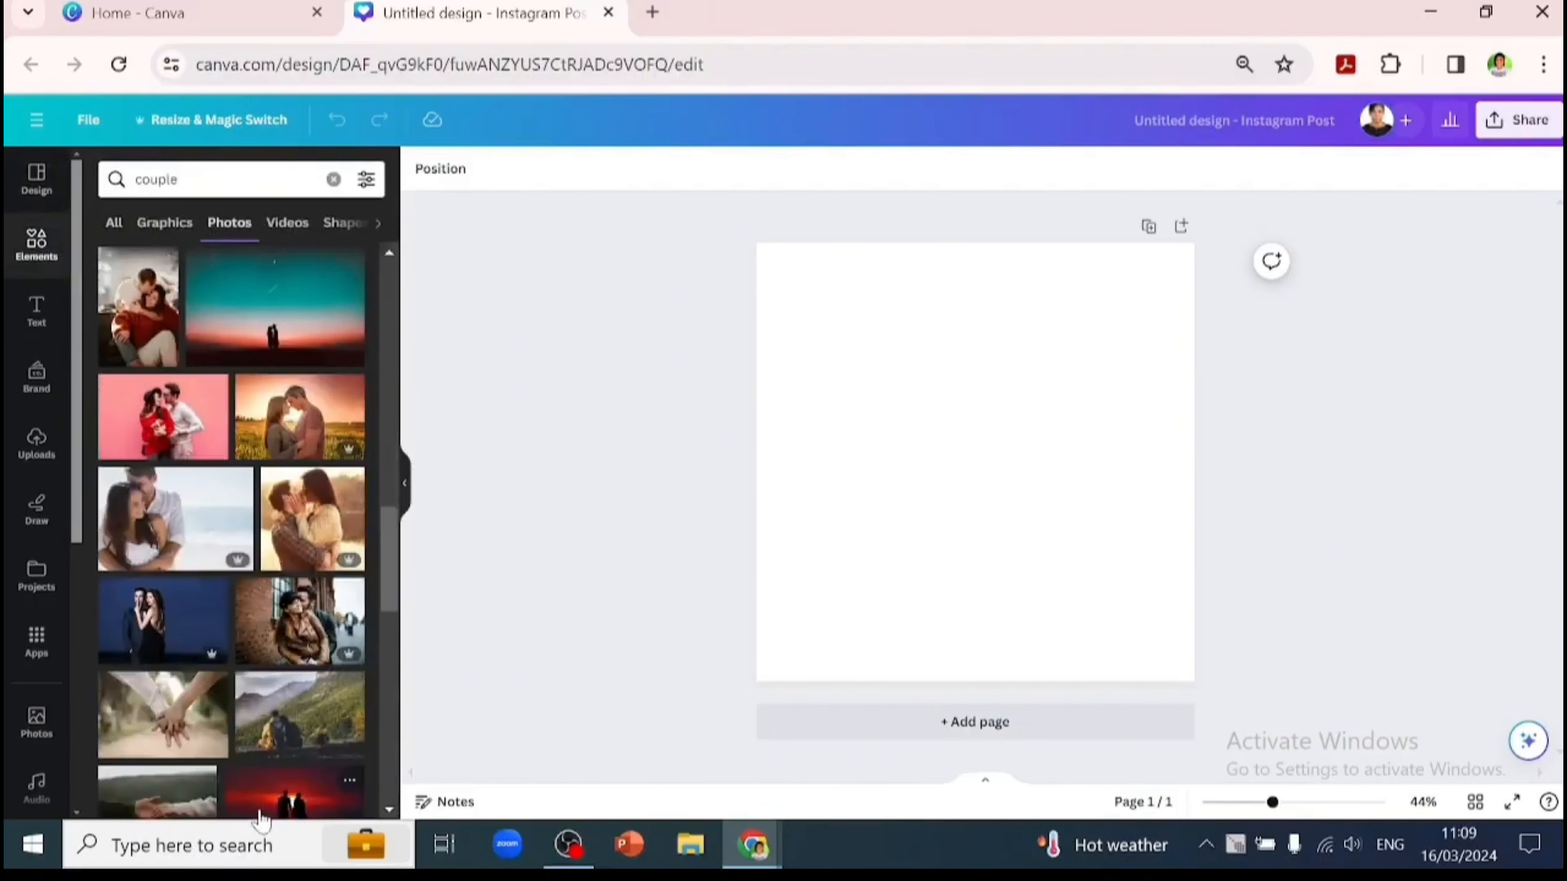
scroll(231, 494, down, 5)
click(275, 449)
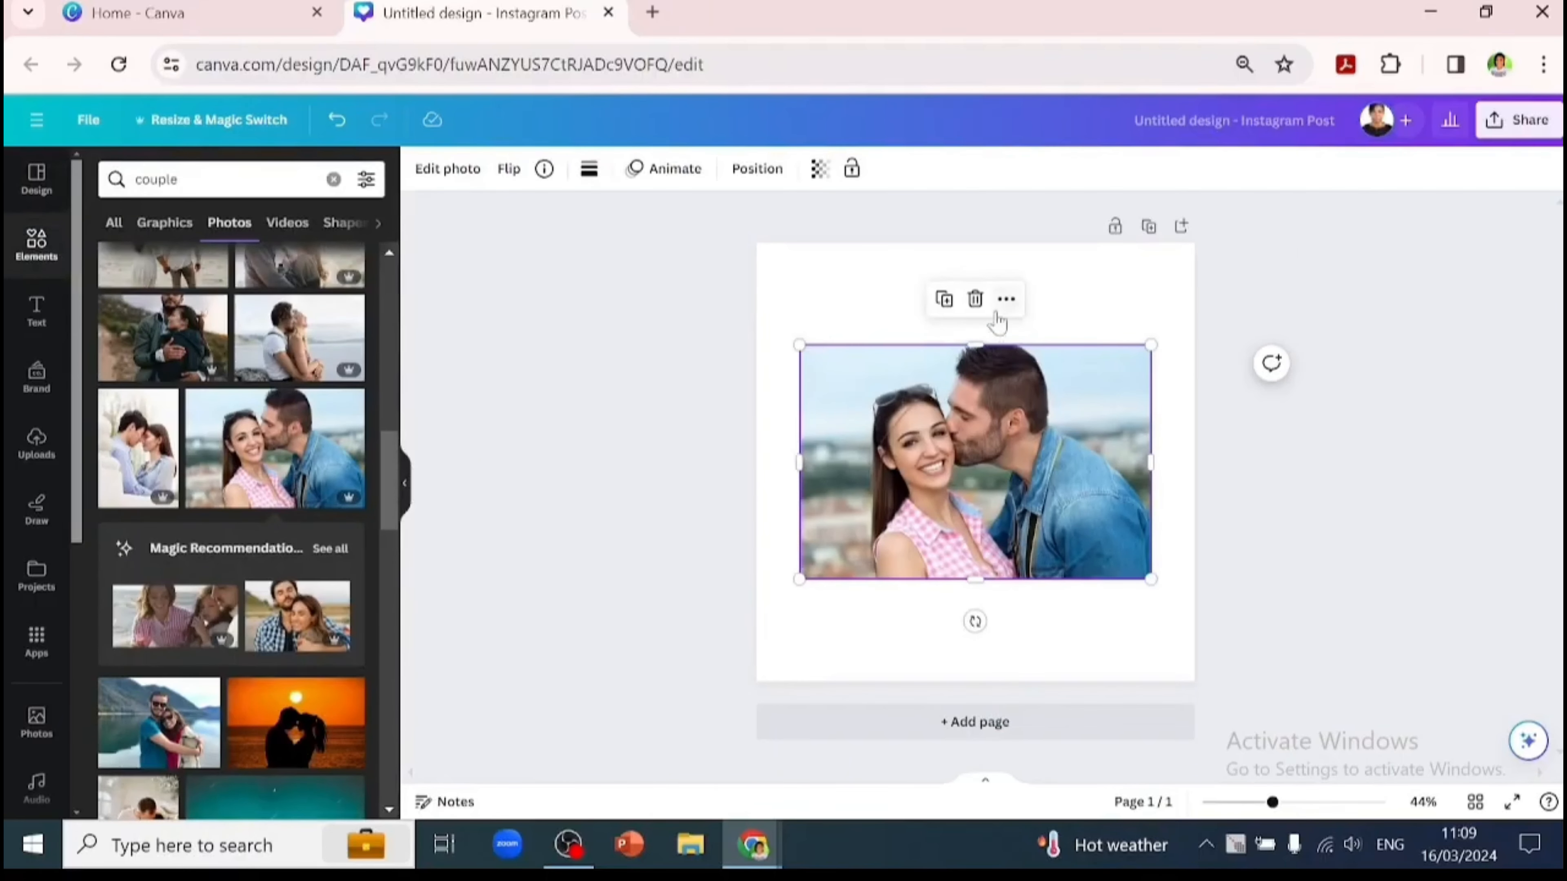
click(1007, 300)
click(1074, 645)
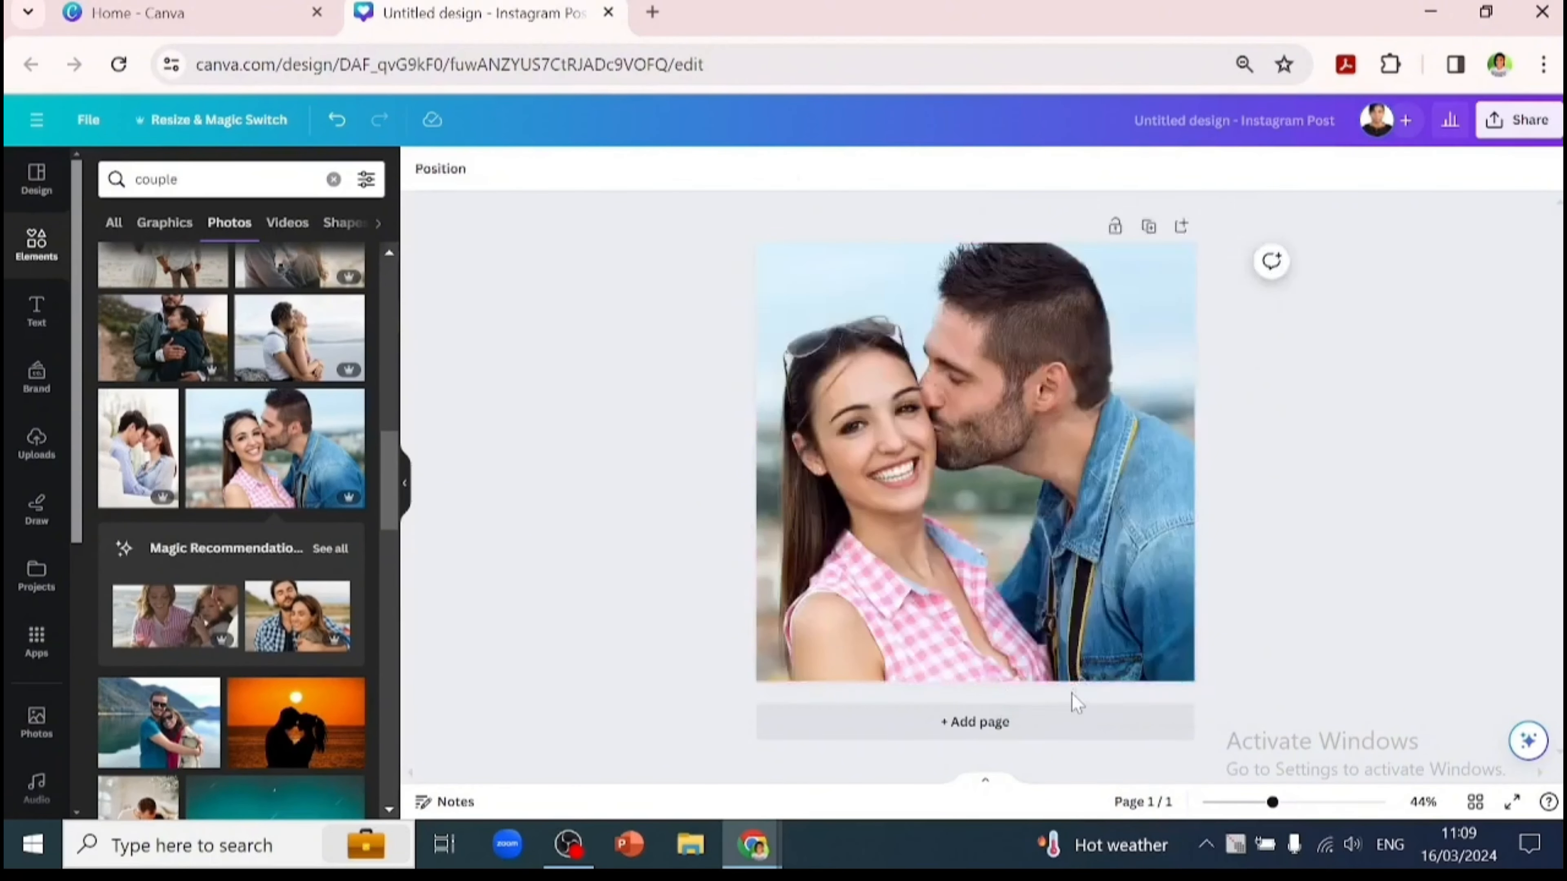
Step: Apply the Blur effect to the couple photo by brushing over it with brush size 88 and intensity 25
click(448, 170)
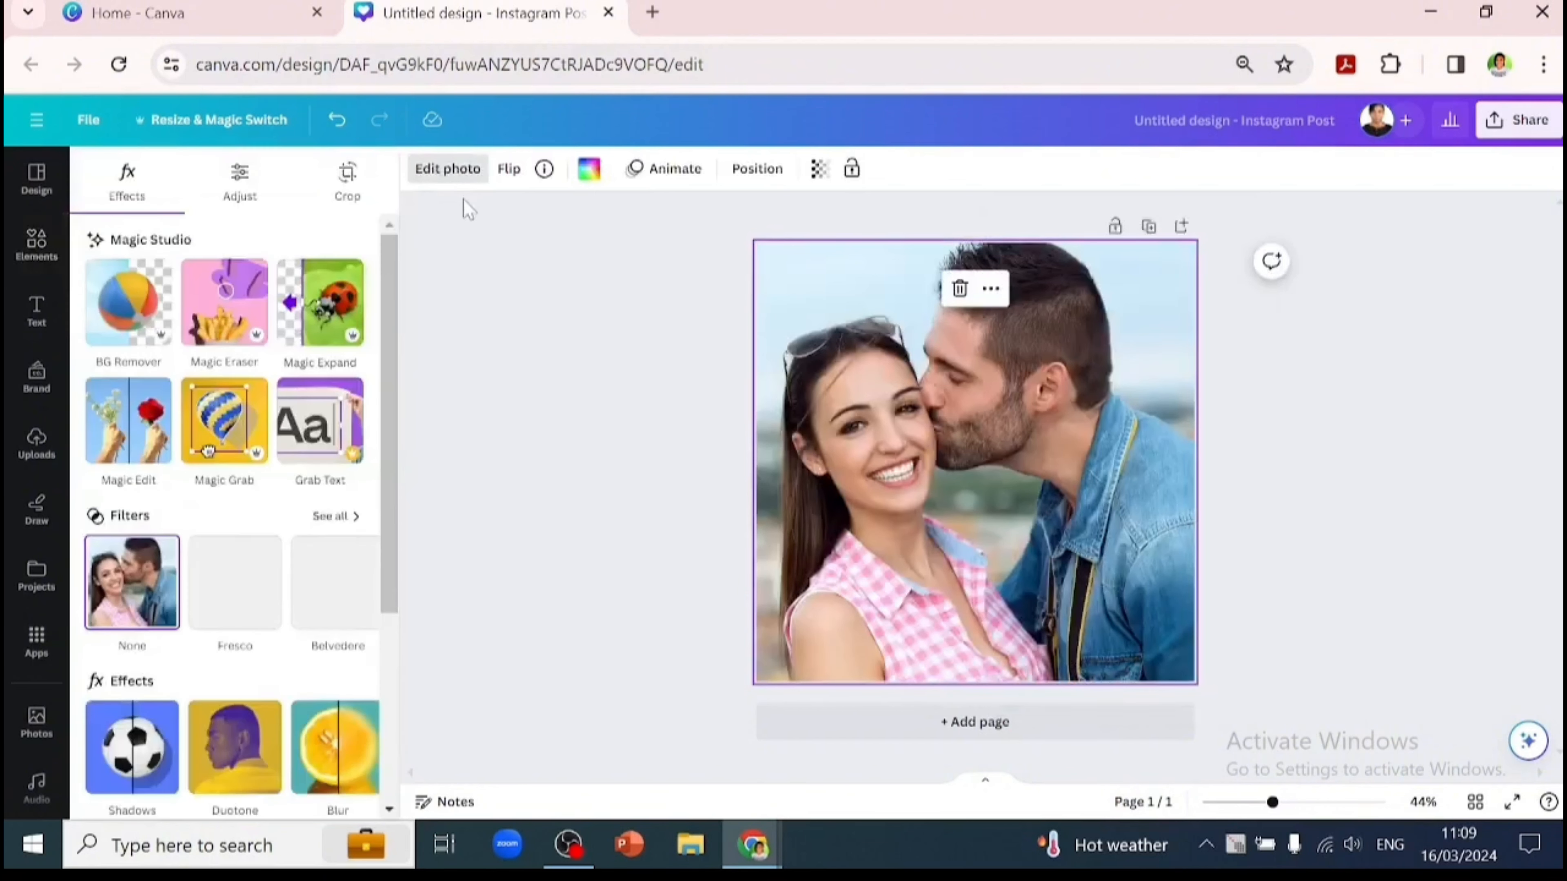
scroll(133, 589, down, 2)
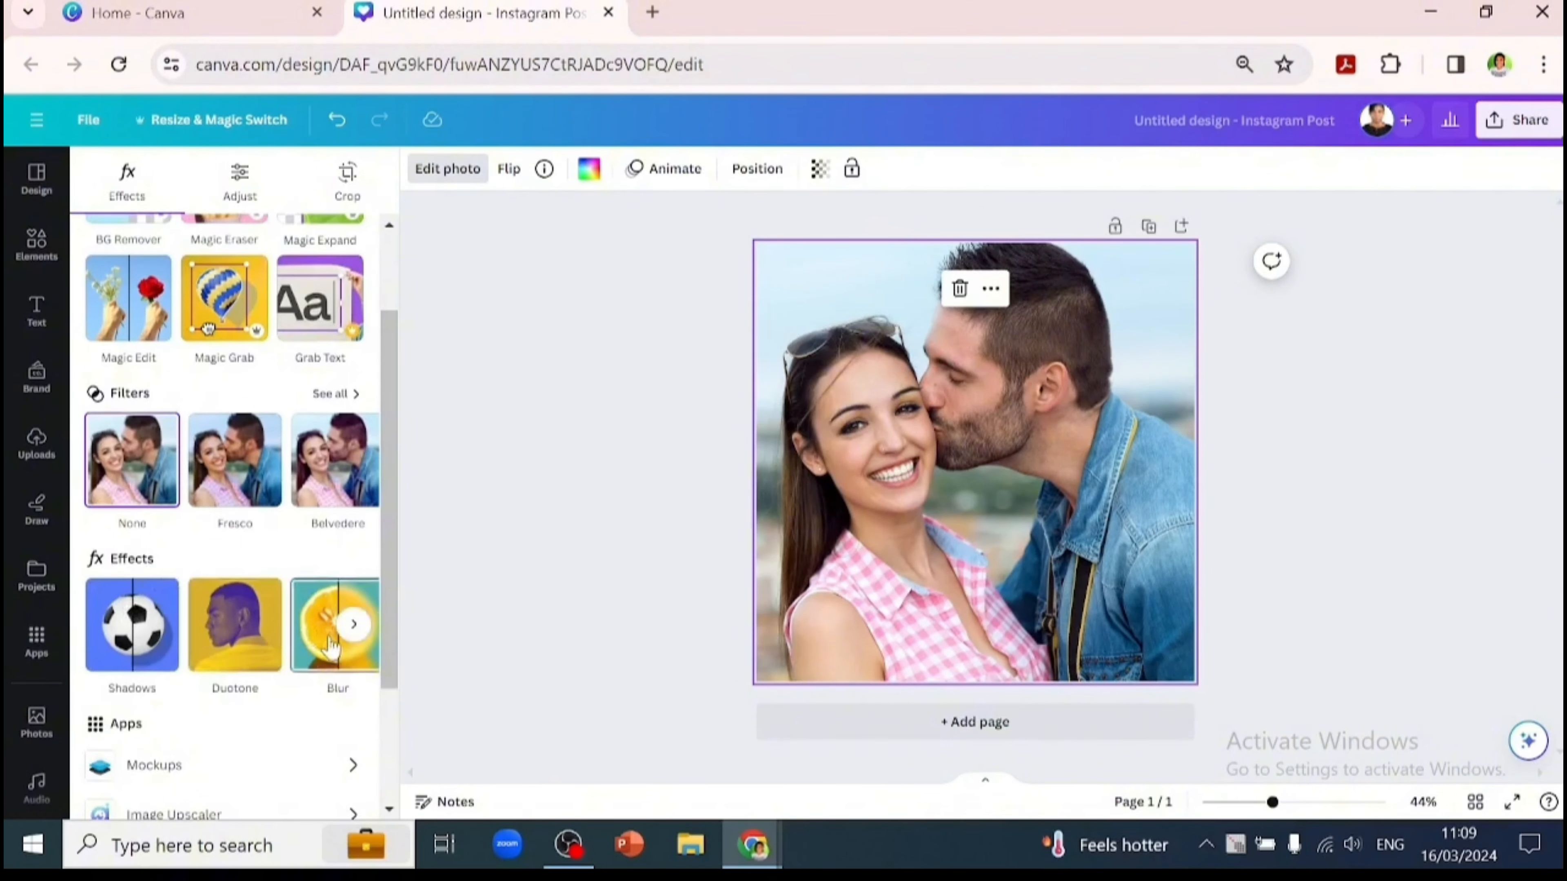
click(332, 650)
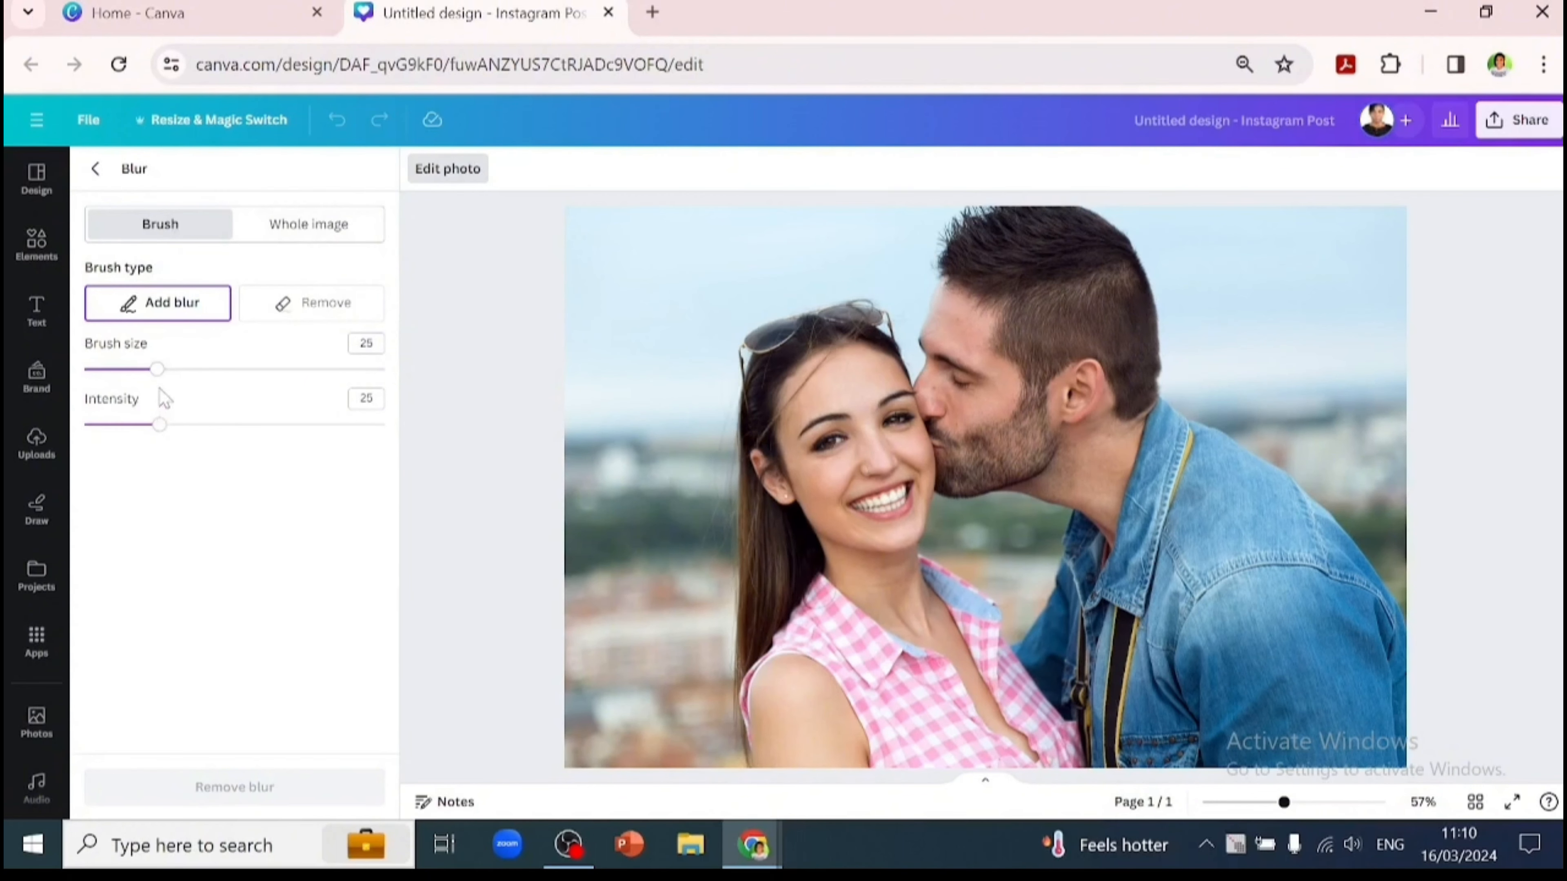
mouse_move(156, 383)
mouse_down()
mouse_move(384, 405)
mouse_move(360, 409)
mouse_up()
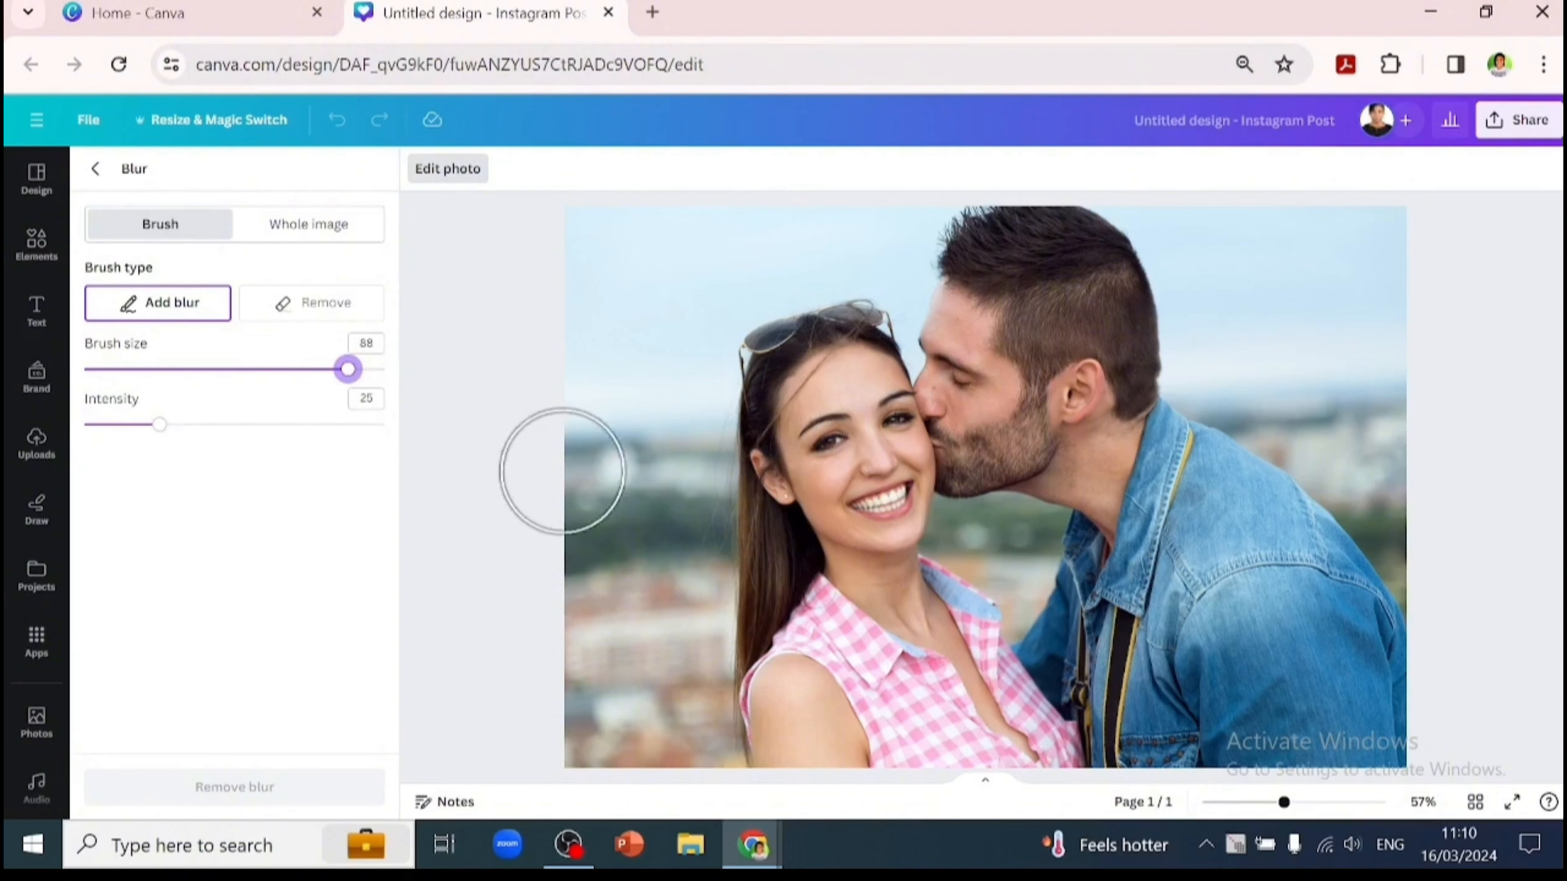
mouse_move(862, 493)
mouse_down()
mouse_move(833, 420)
mouse_move(858, 422)
mouse_move(840, 446)
mouse_move(899, 499)
mouse_move(874, 437)
mouse_move(891, 446)
mouse_move(868, 413)
mouse_move(827, 408)
mouse_move(802, 454)
mouse_move(847, 543)
mouse_move(888, 524)
mouse_move(899, 490)
mouse_move(822, 396)
mouse_up()
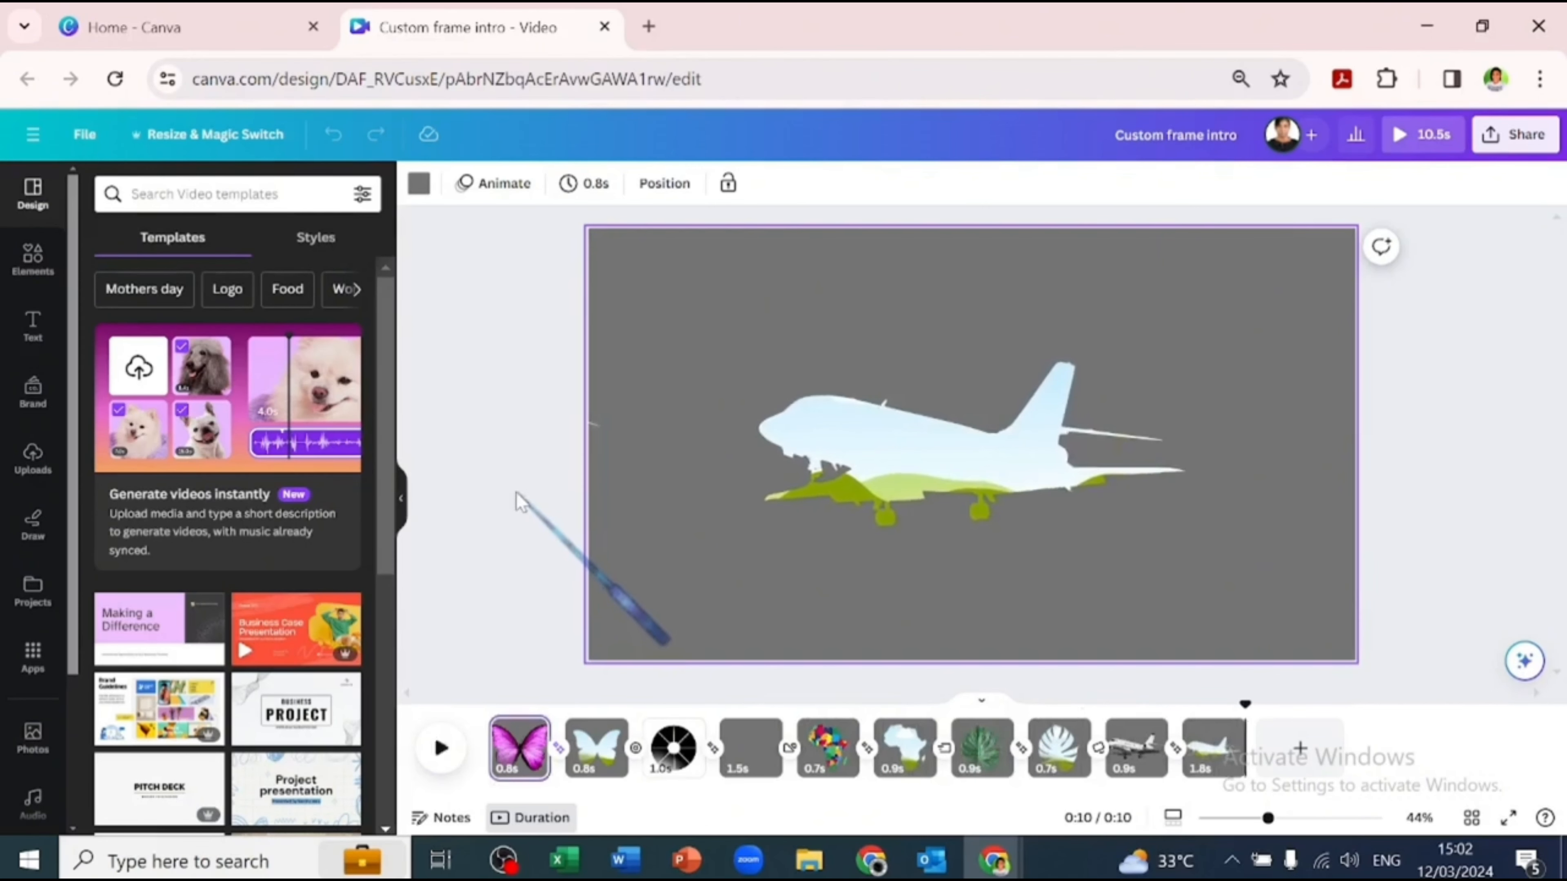
Step: Download all 10 pages of the Custom frame intro video as an MP4 in 4K (UHD) quality
click(1512, 144)
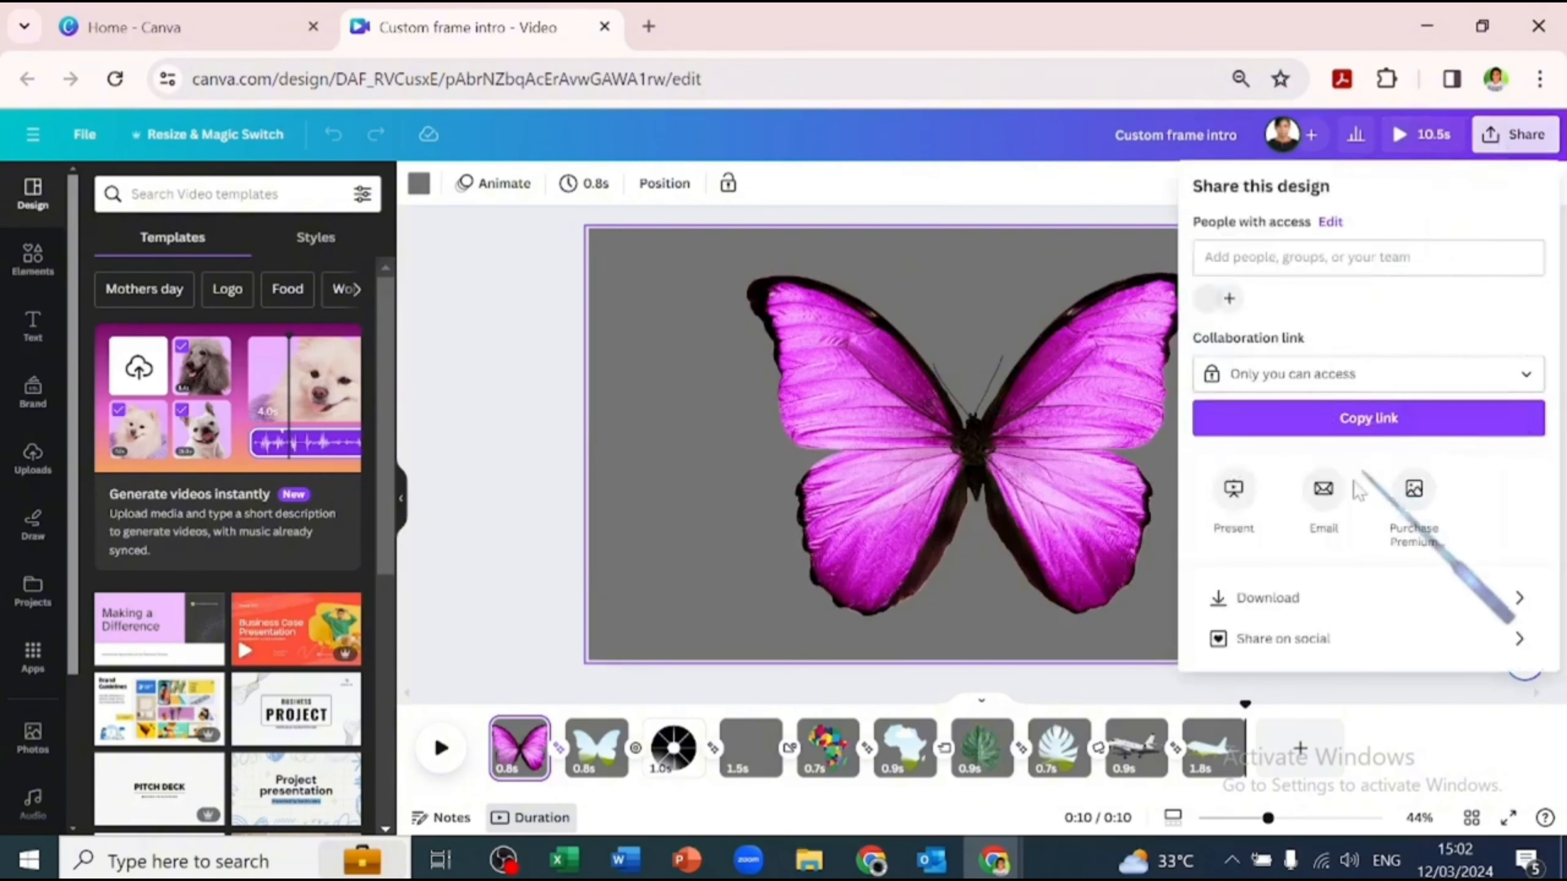
click(1291, 596)
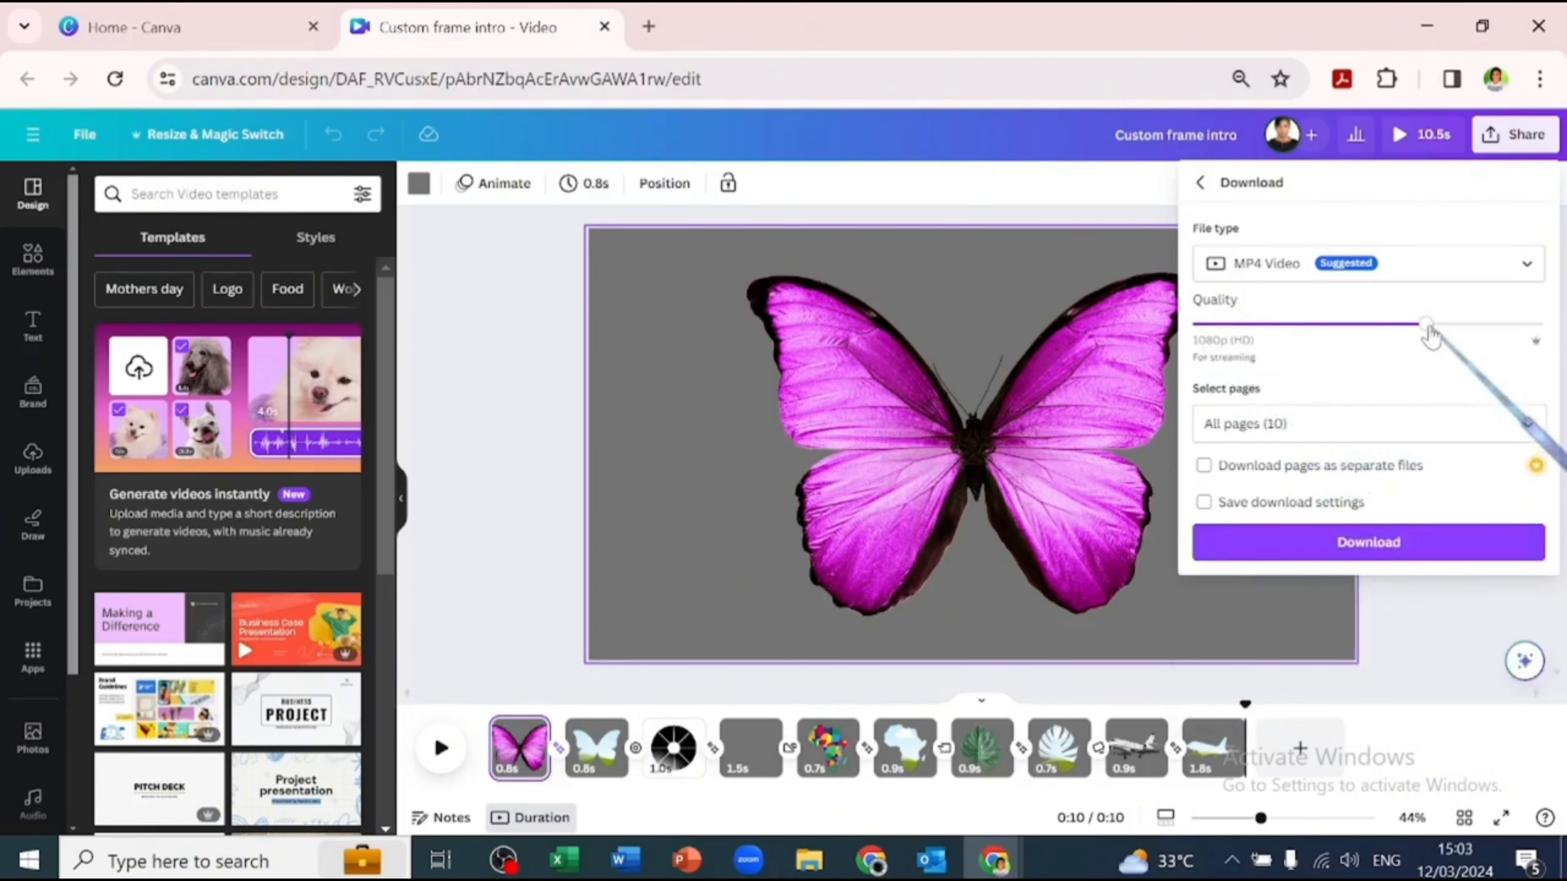
drag(1462, 327, 1543, 324)
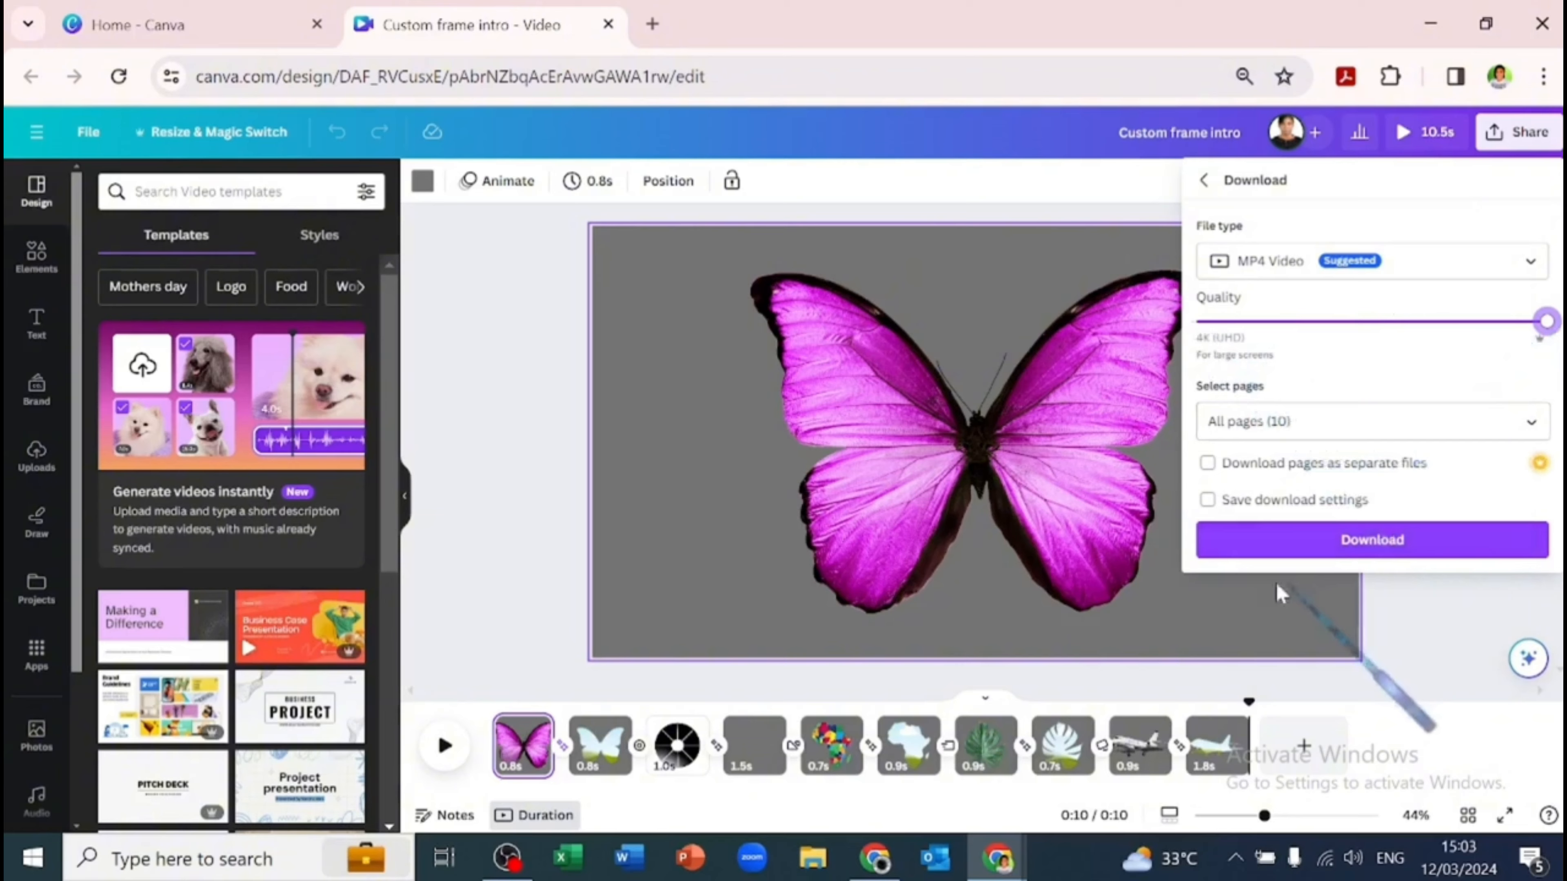
click(1245, 543)
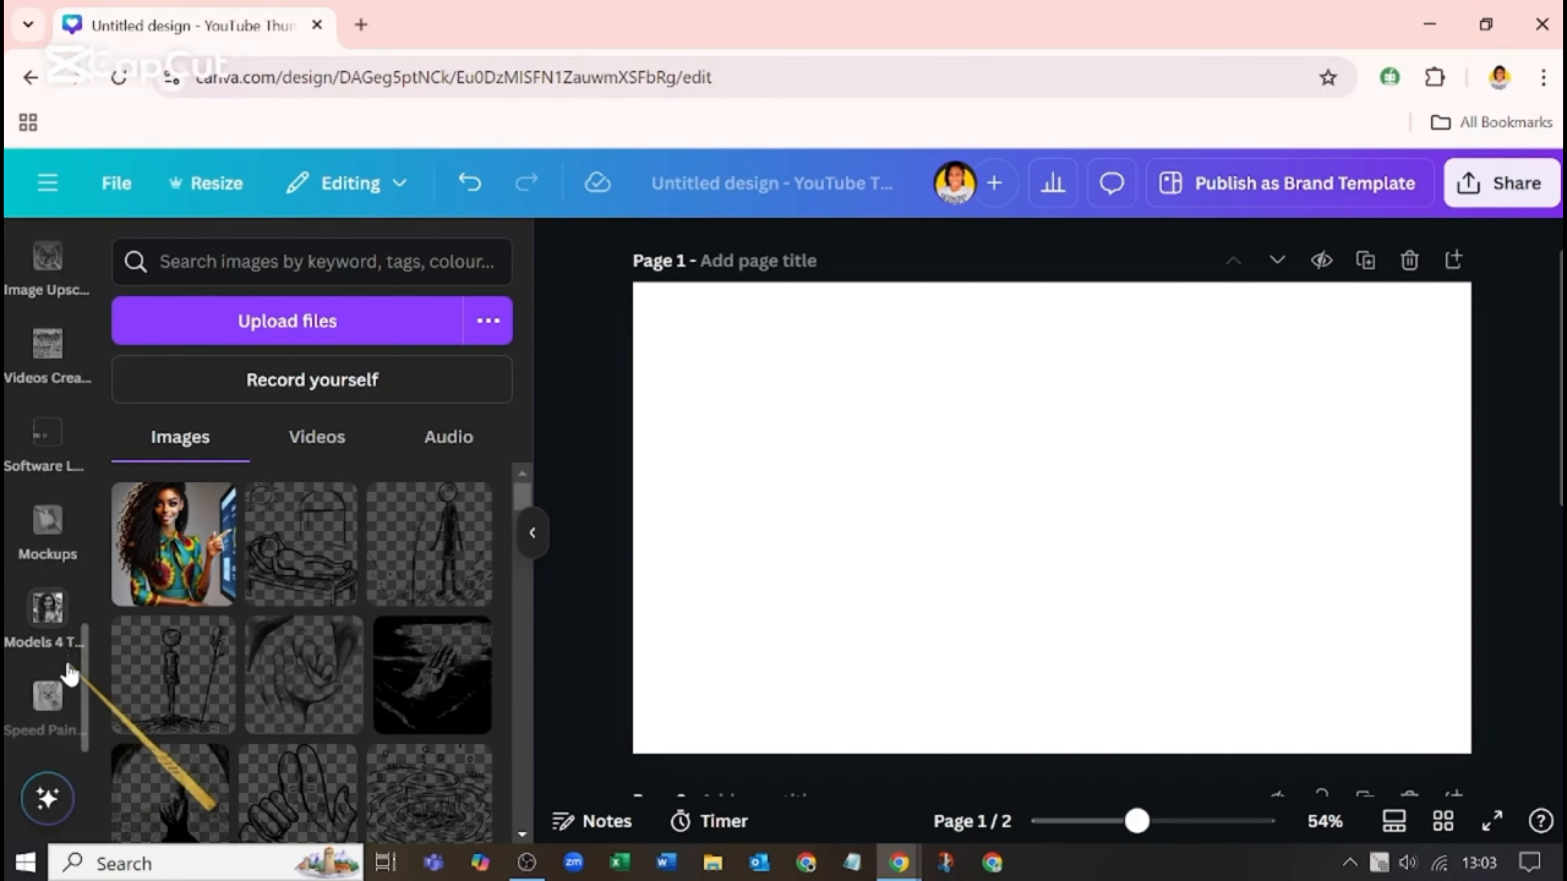
Step: Add the Models 4 Thumbnails image of the woman with twisted hair and a colourful patterned outfit to page 1, and shift it slightly up and left
click(54, 620)
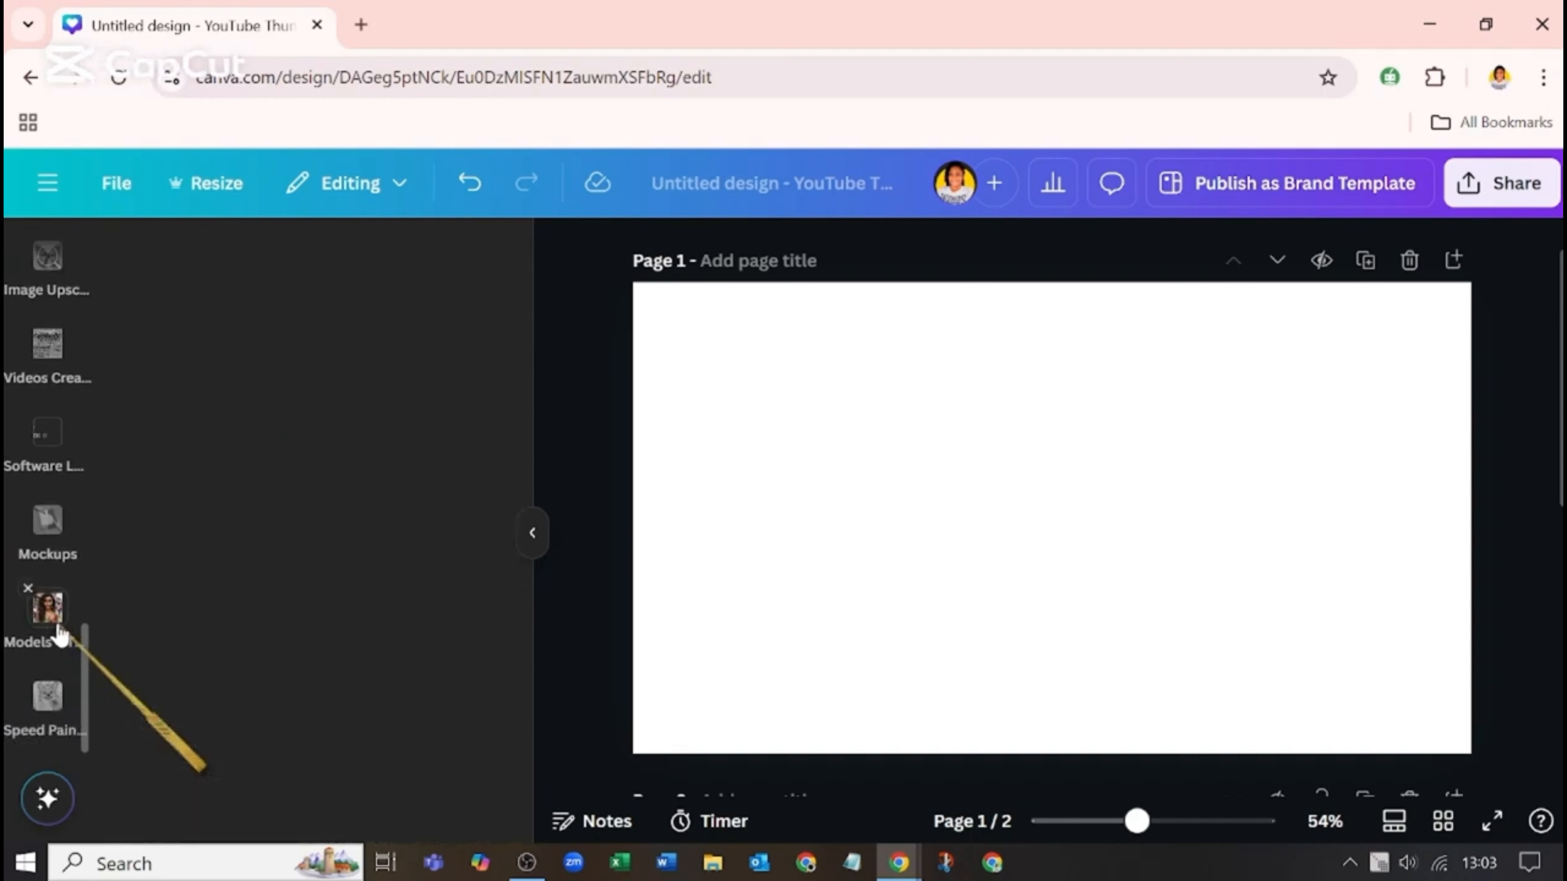
click(425, 565)
drag(1041, 664, 993, 649)
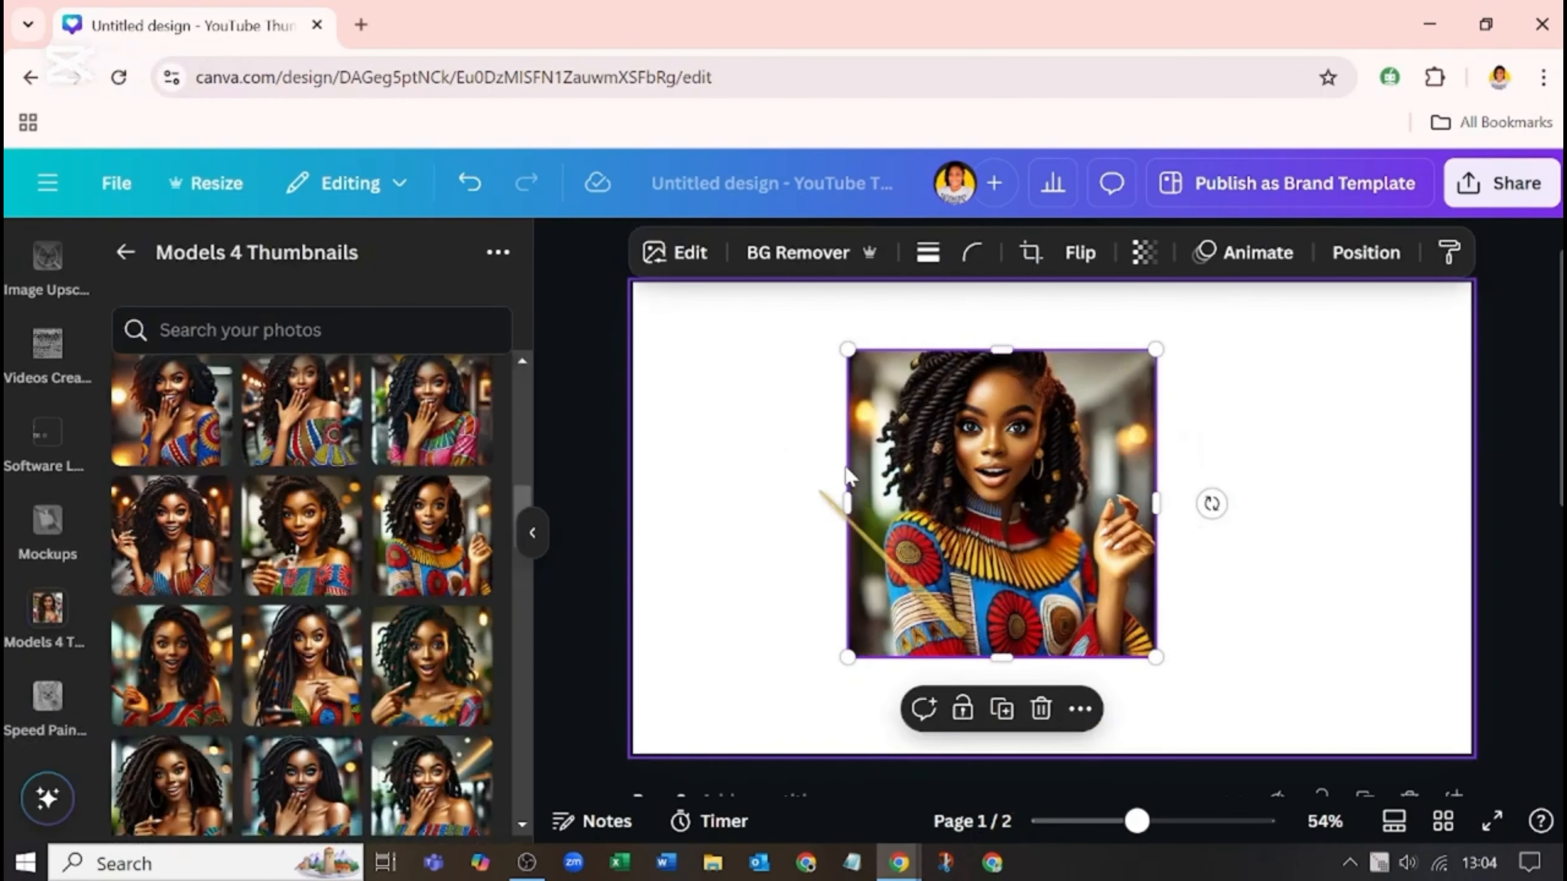
Step: Round the corners of the woman's image, trying 100 before settling on a corner rounding of 54
click(972, 255)
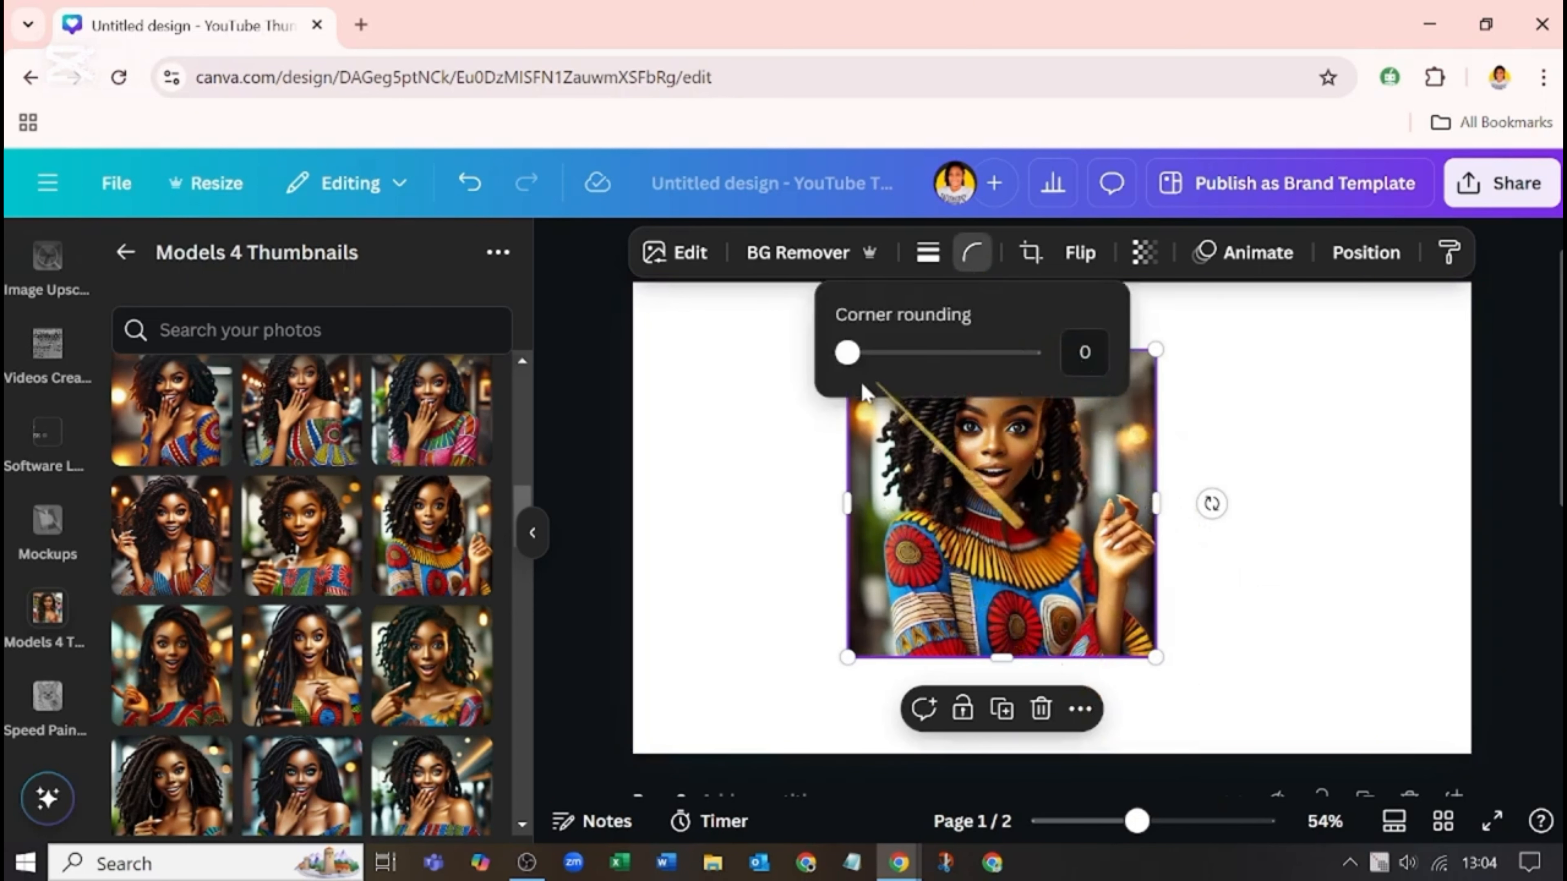
drag(847, 353, 868, 353)
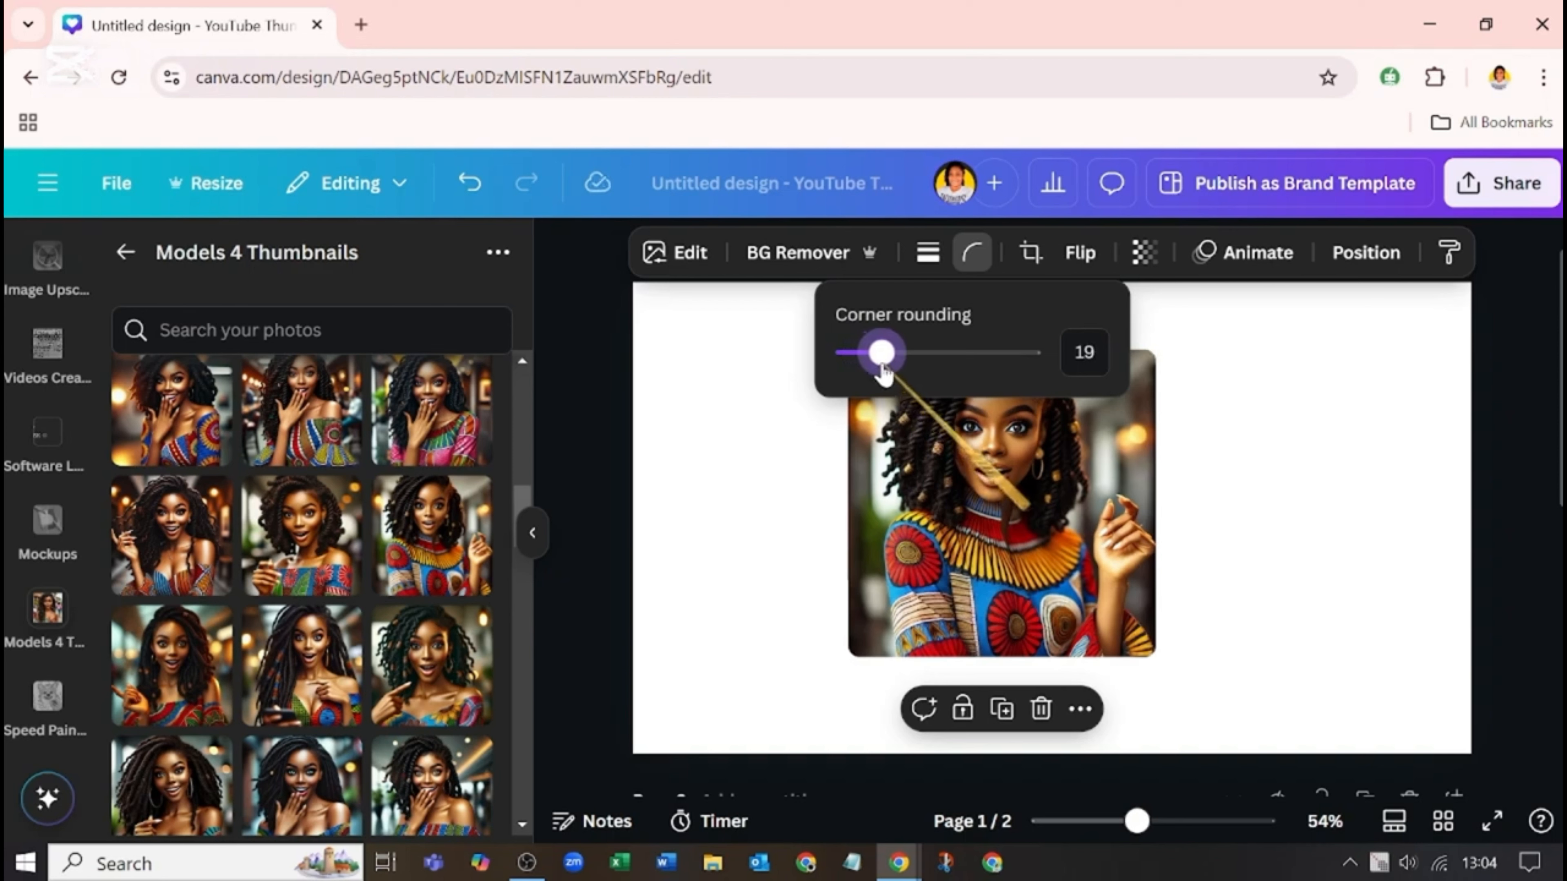
drag(900, 371, 1042, 376)
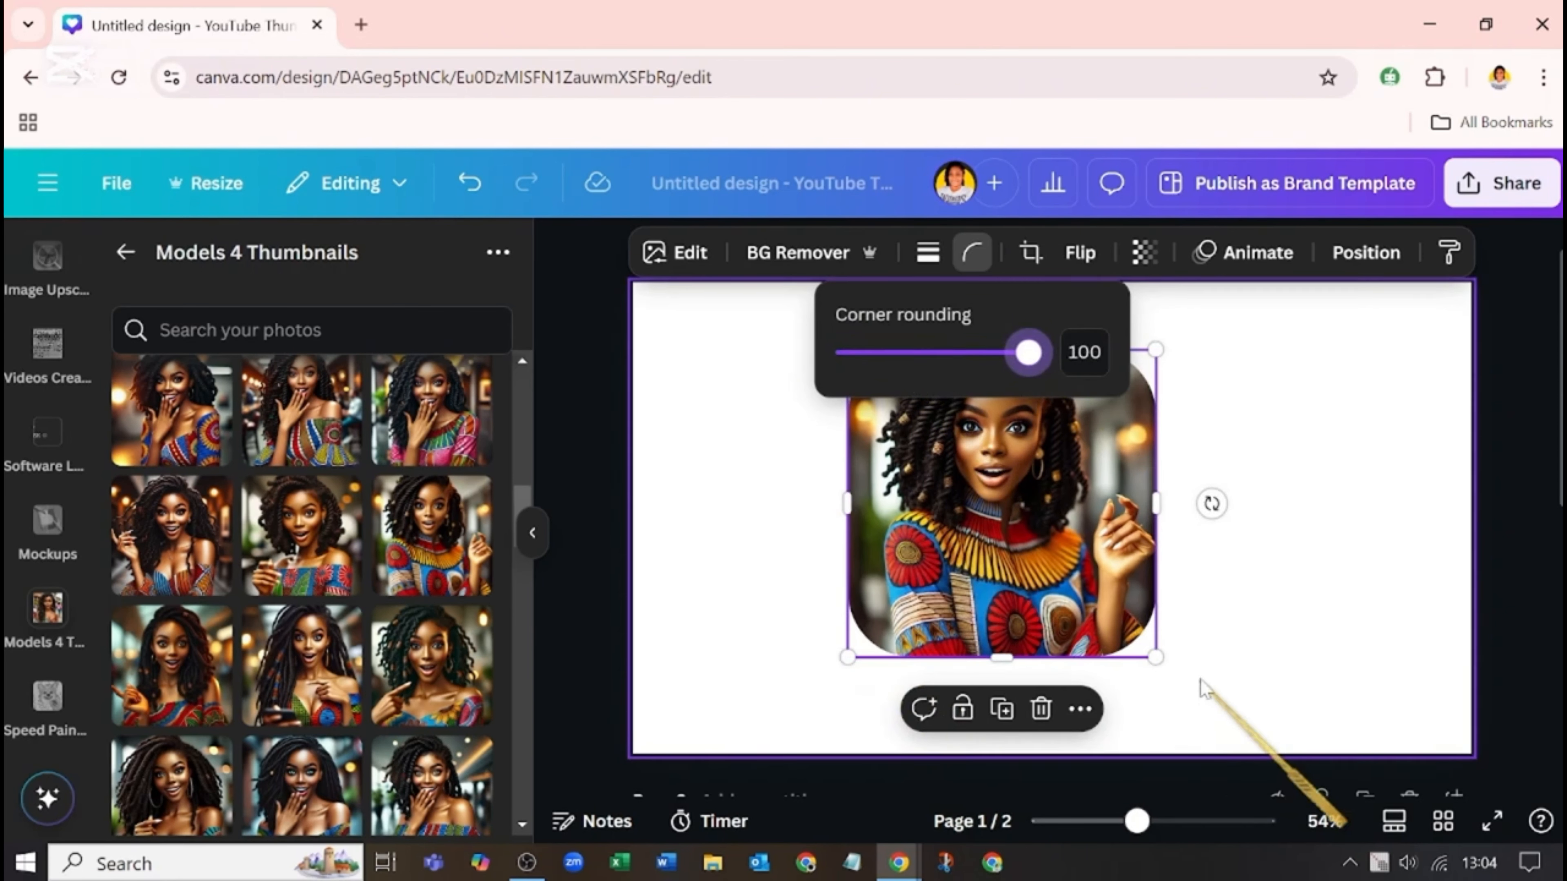
click(948, 426)
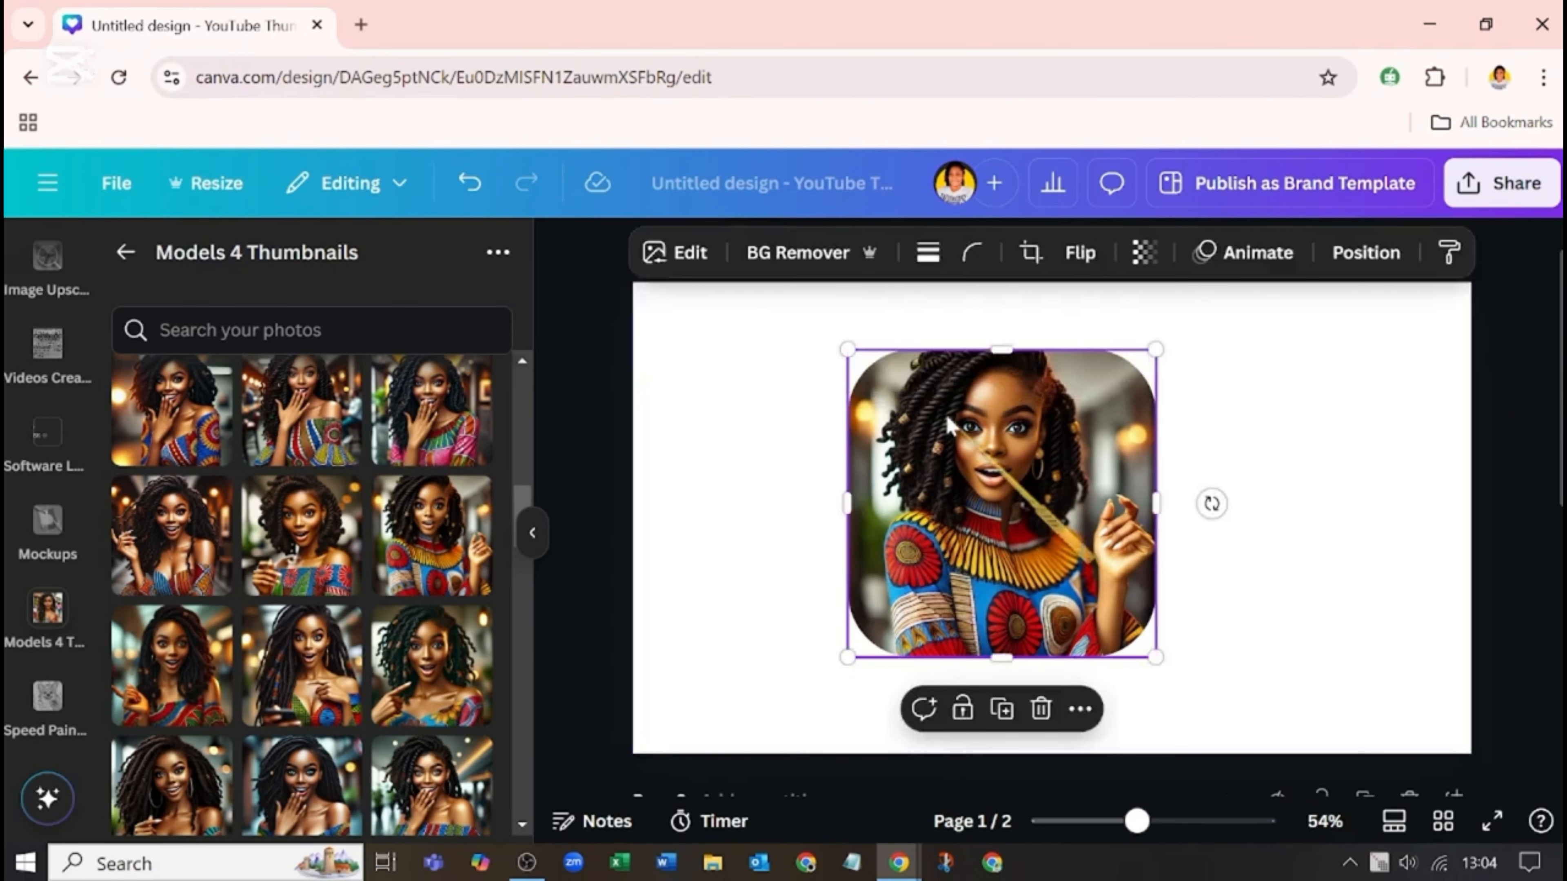
click(972, 252)
drag(1005, 349, 947, 370)
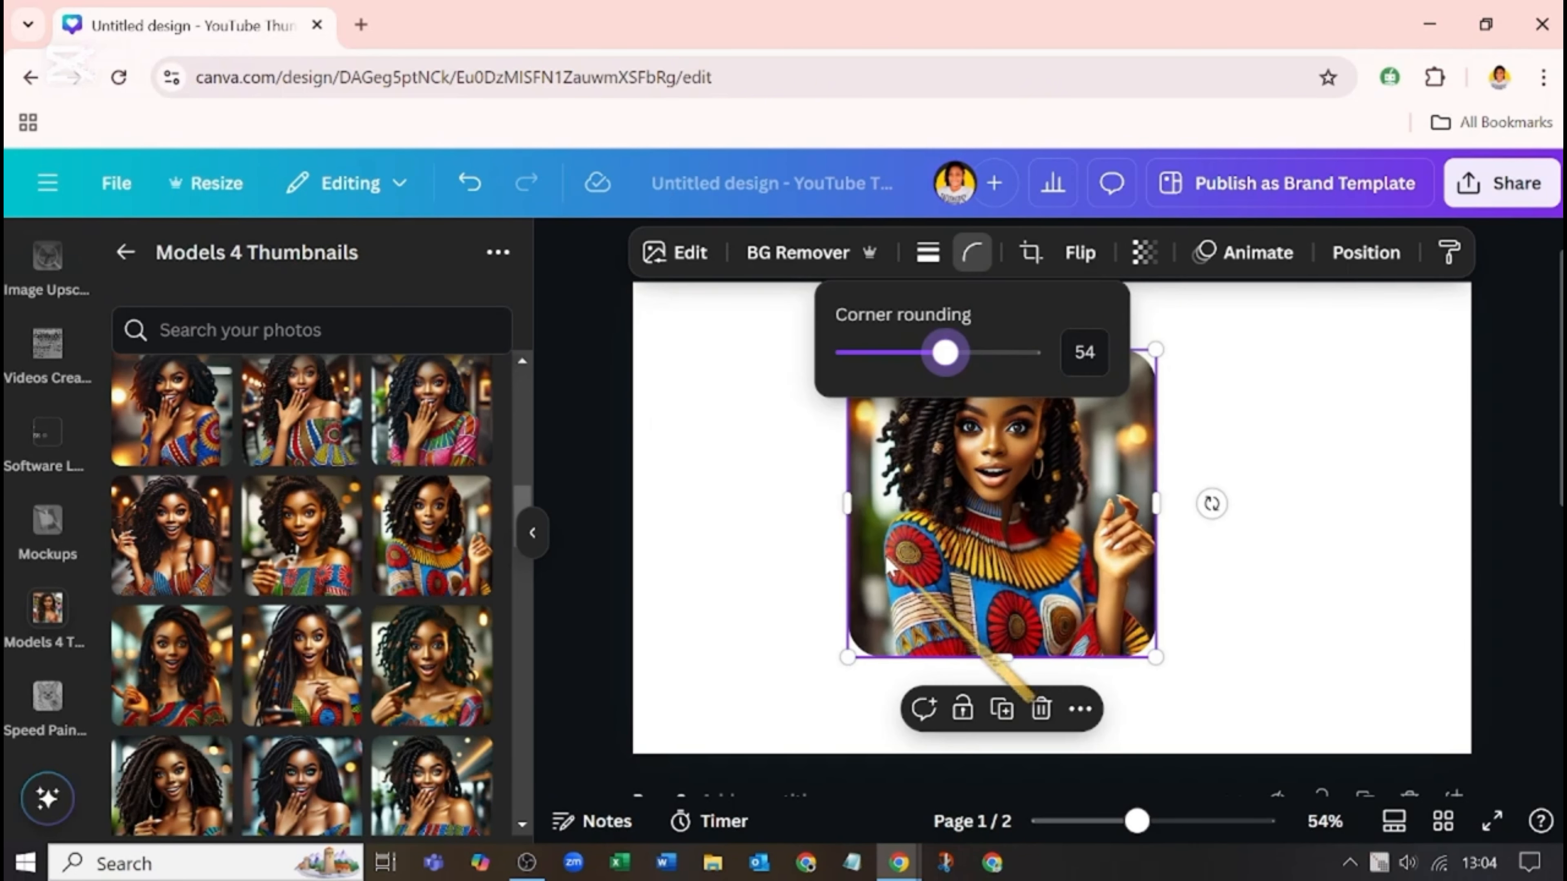
Step: Add a solid border with a weight of 11 around the image of the woman
click(927, 253)
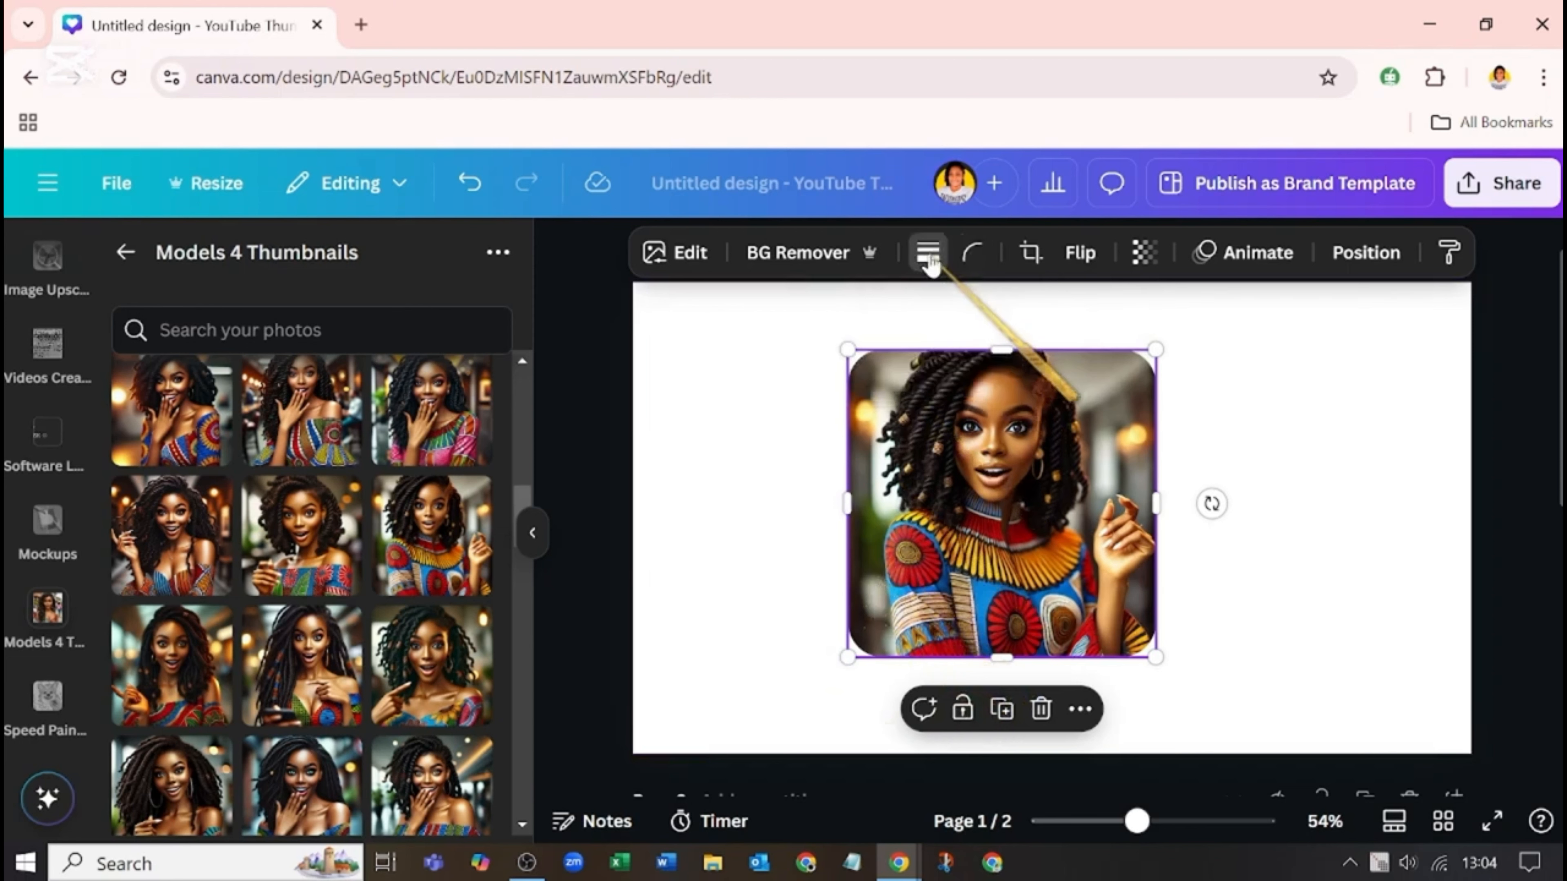
click(927, 253)
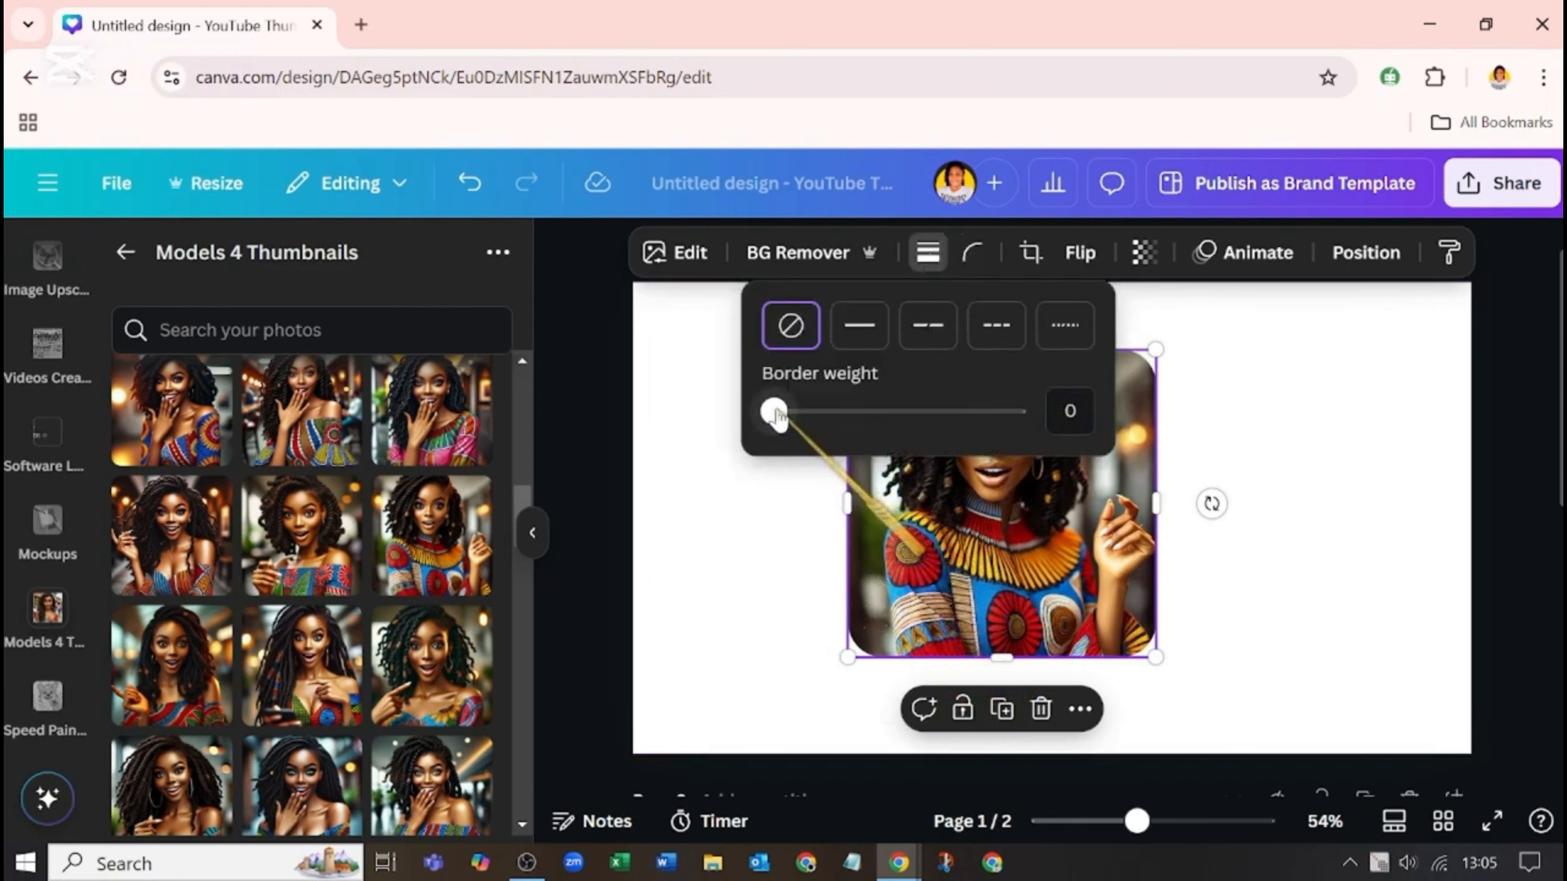
drag(776, 413, 800, 415)
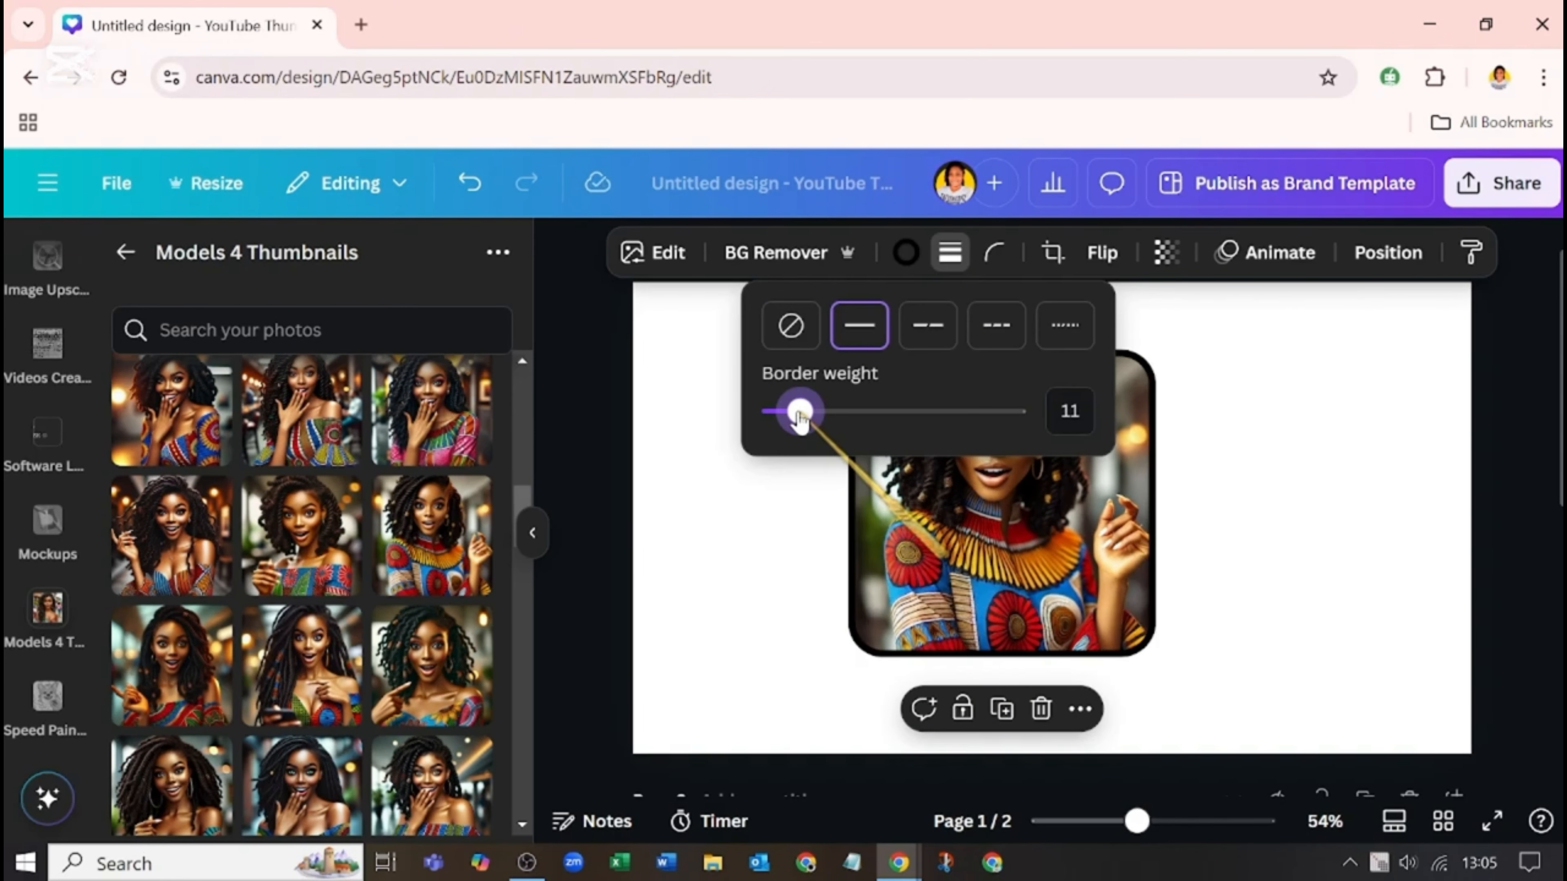
key(Escape)
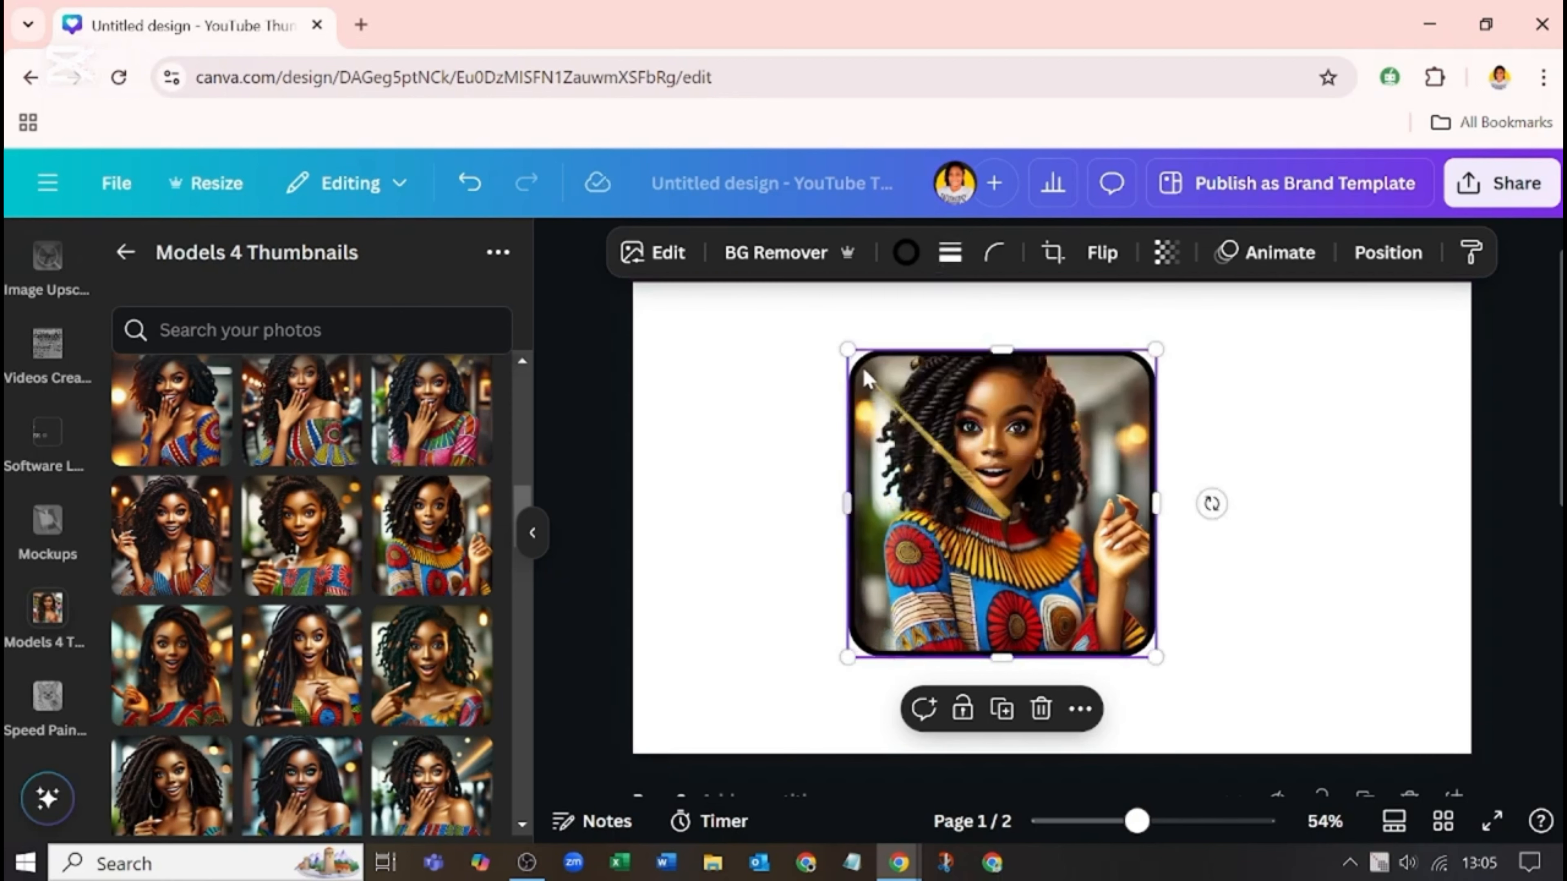
Step: Change the image's border colour to the preset pink-to-yellow gradient
click(905, 252)
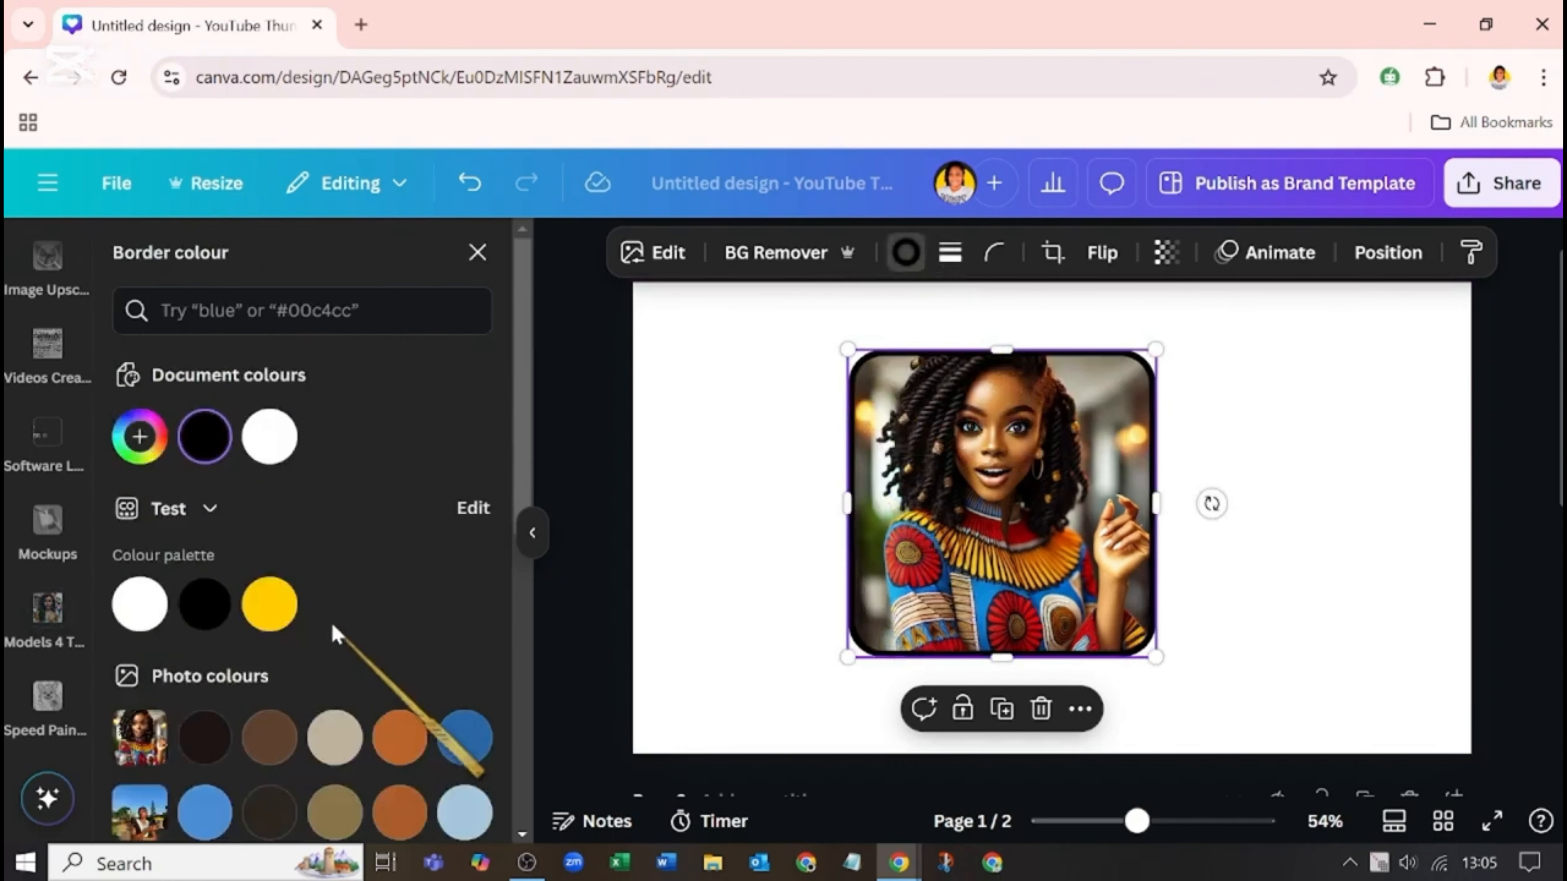
scroll(333, 679, down, 3)
scroll(333, 688, down, 5)
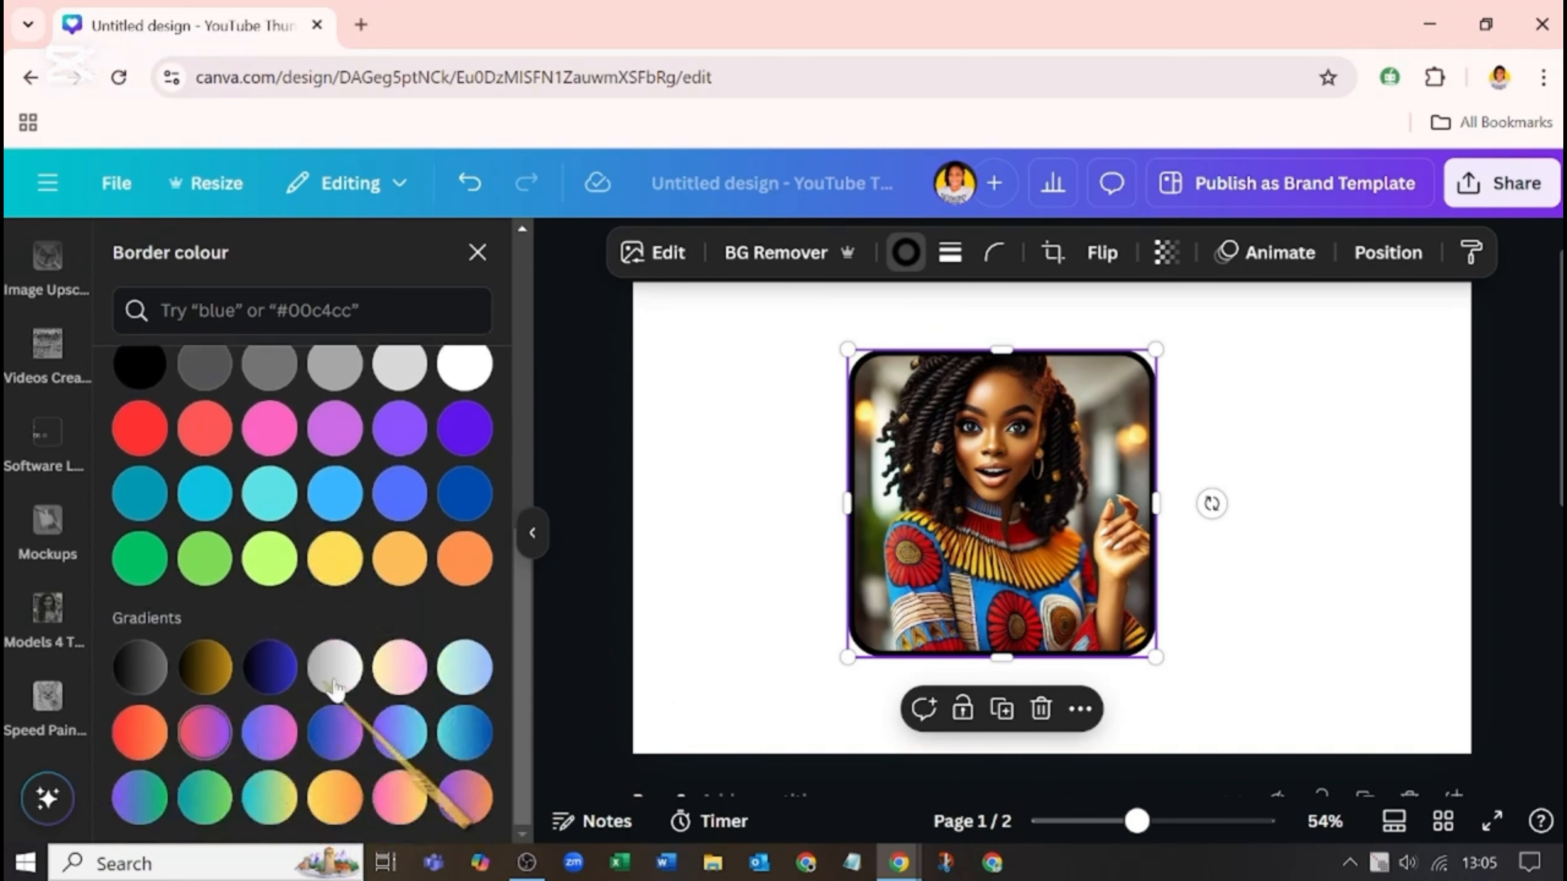
click(398, 795)
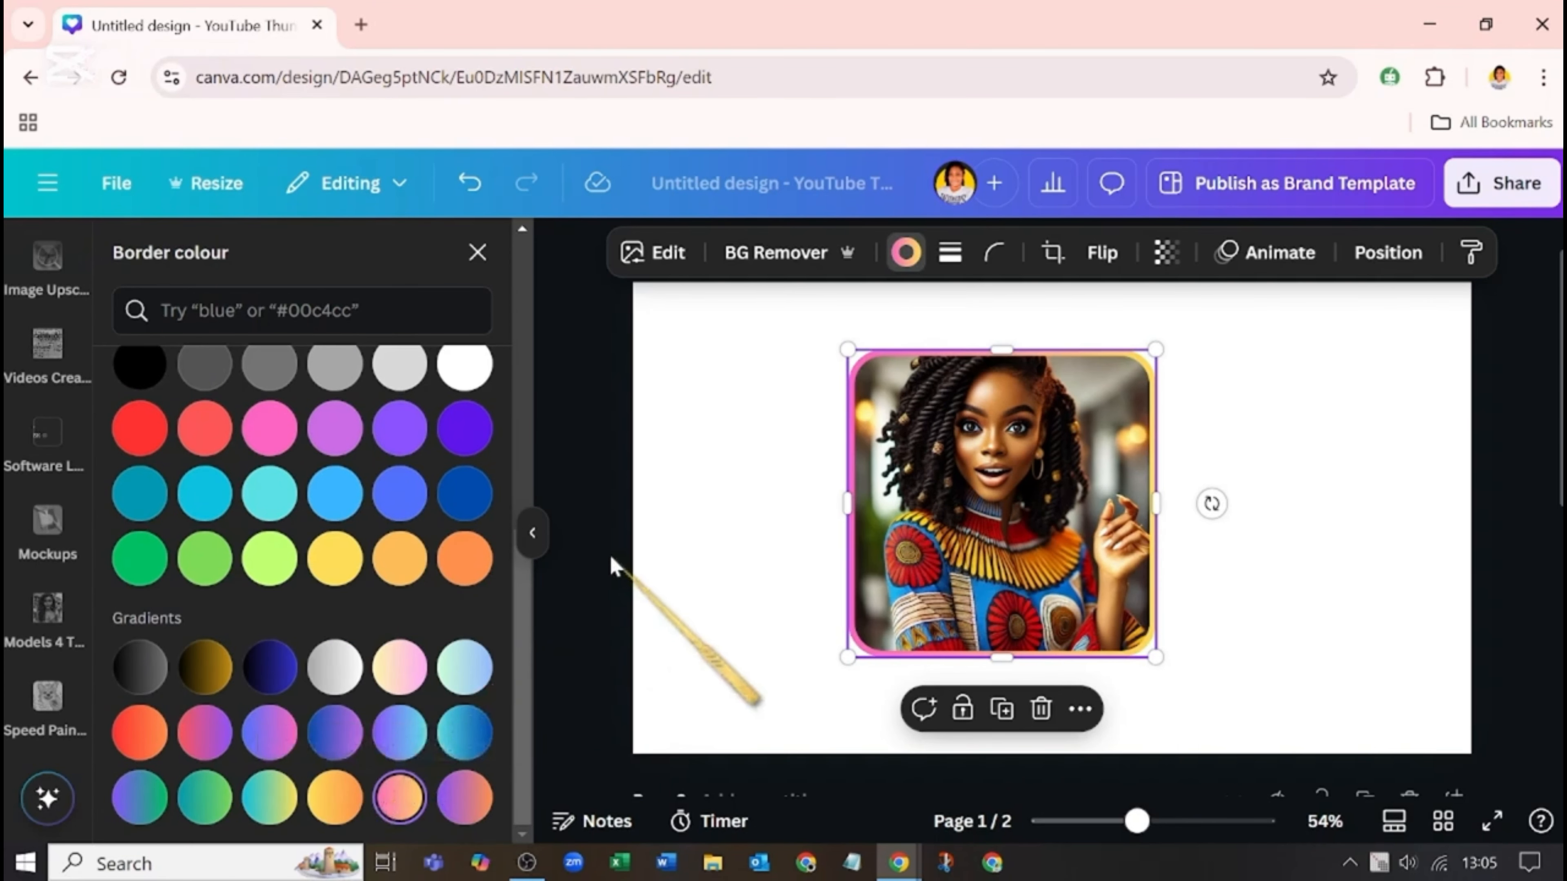
Step: Open the border's pink-to-yellow gradient for editing and bring up the option to add another gradient colour
click(895, 256)
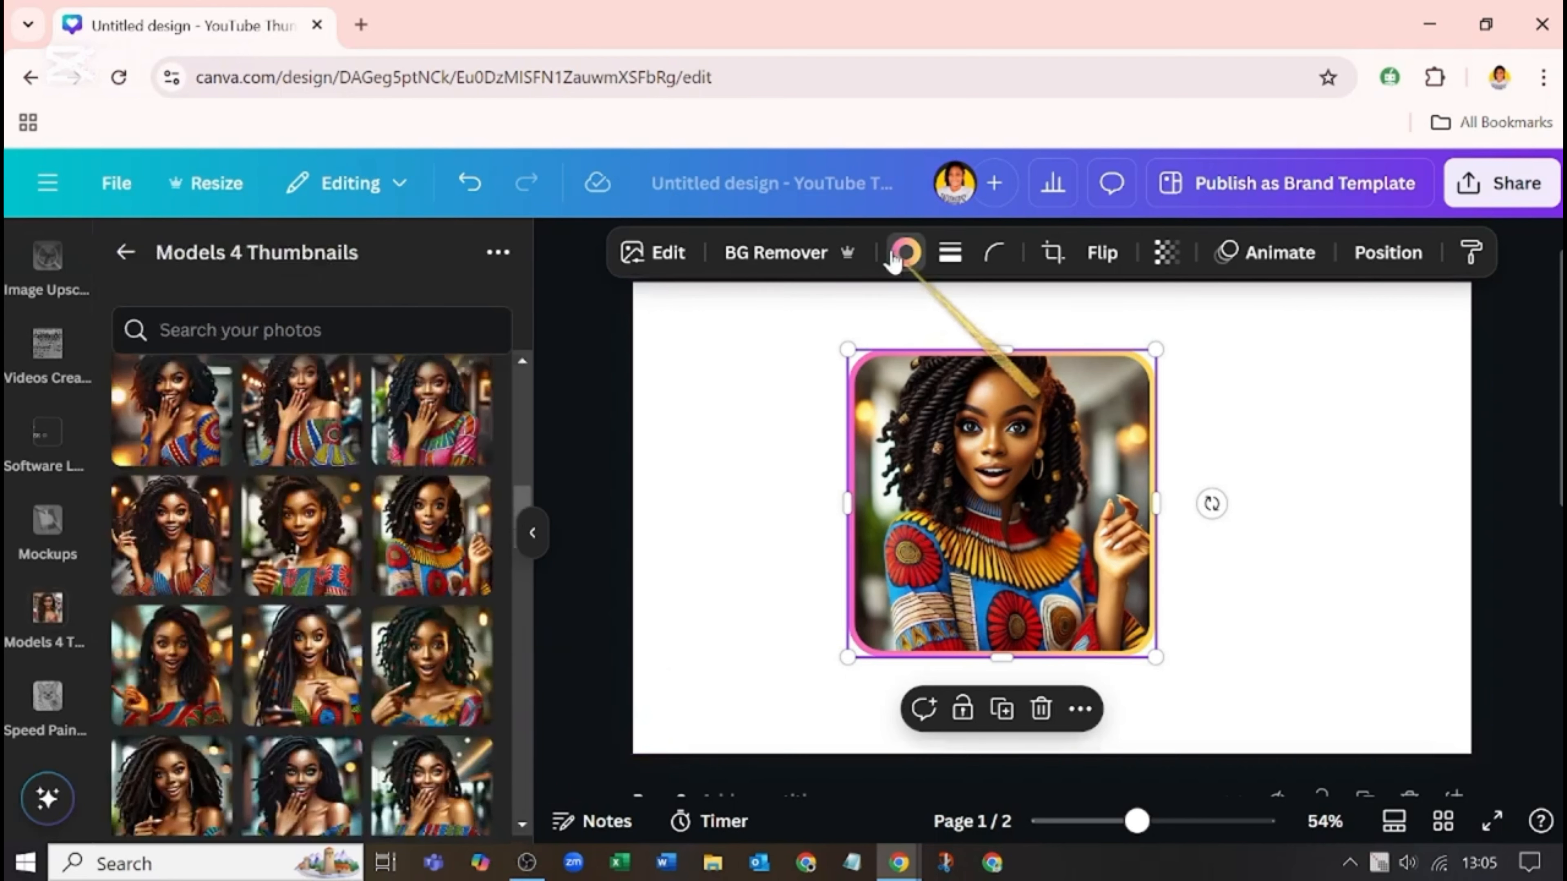
click(901, 255)
click(271, 444)
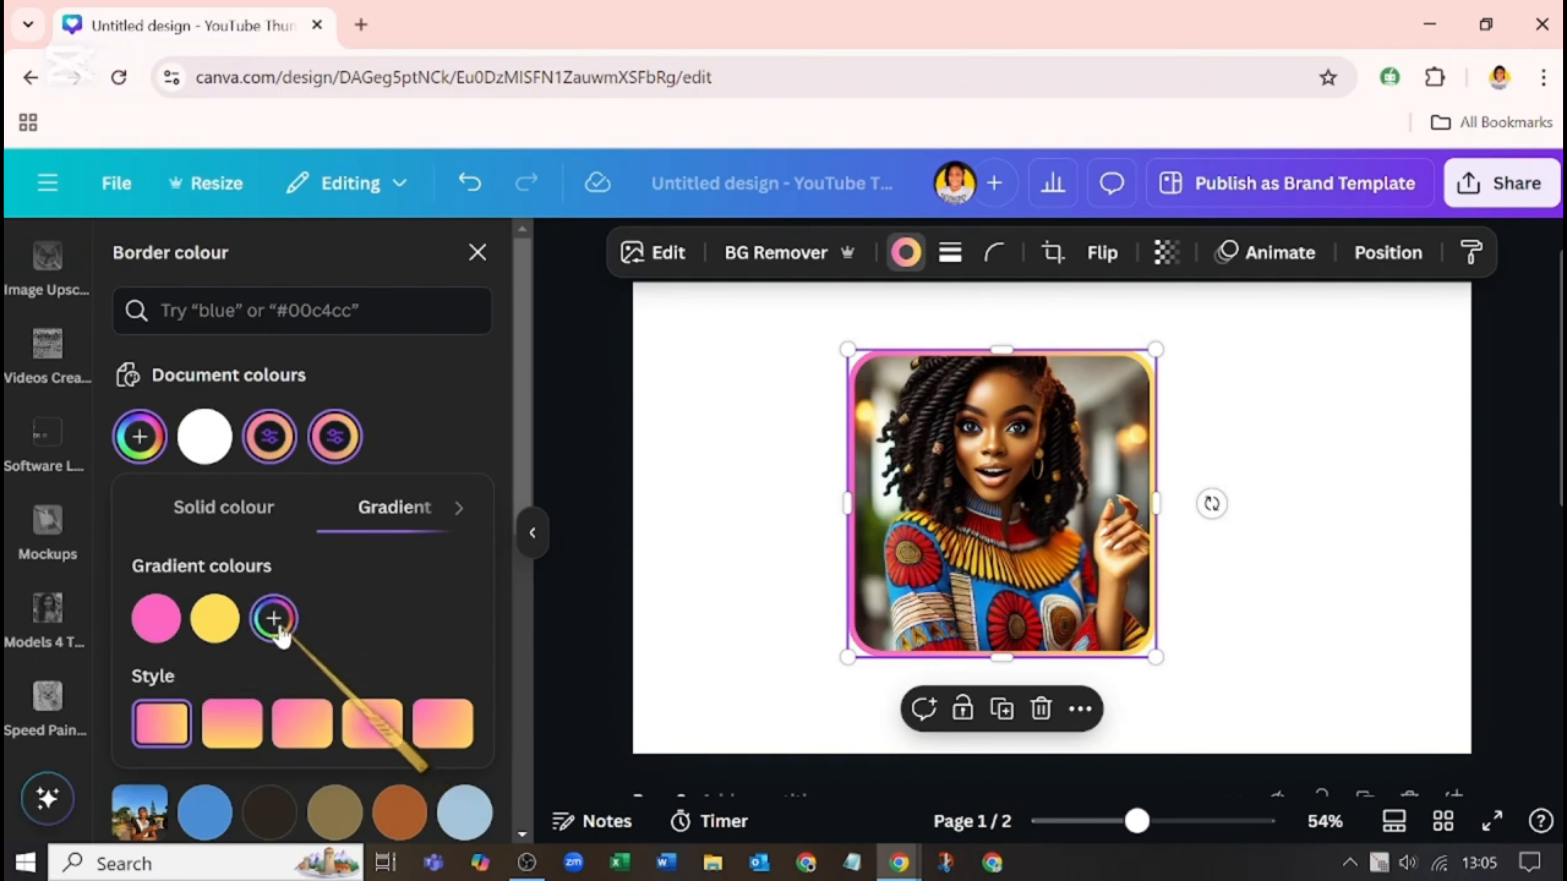
click(273, 618)
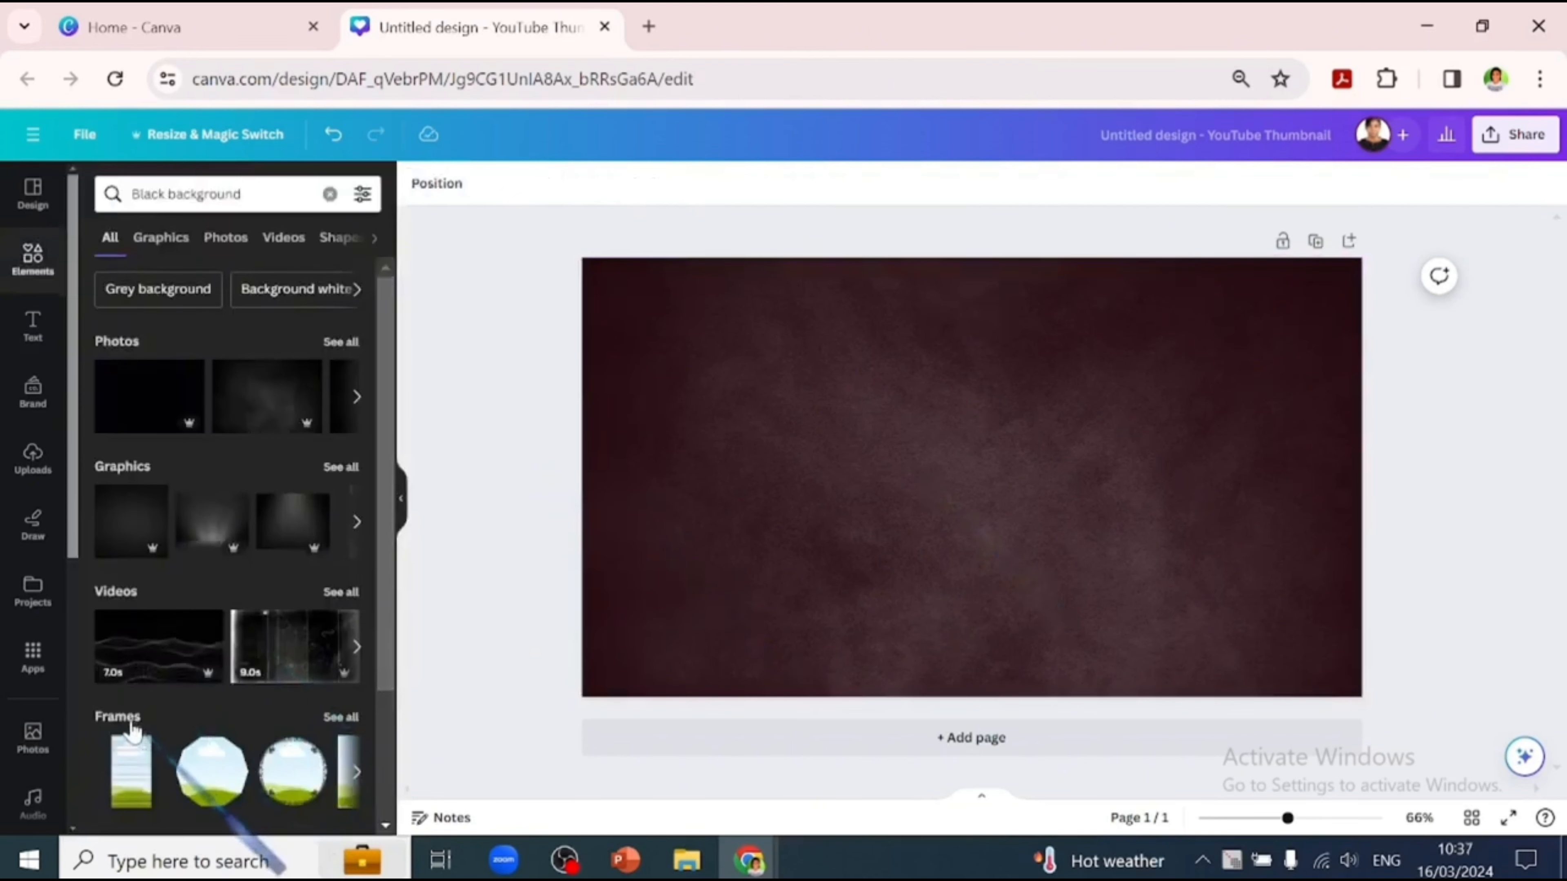
Step: In the YouTube thumbnail design with the dark background, show only frames among the element search results
click(135, 723)
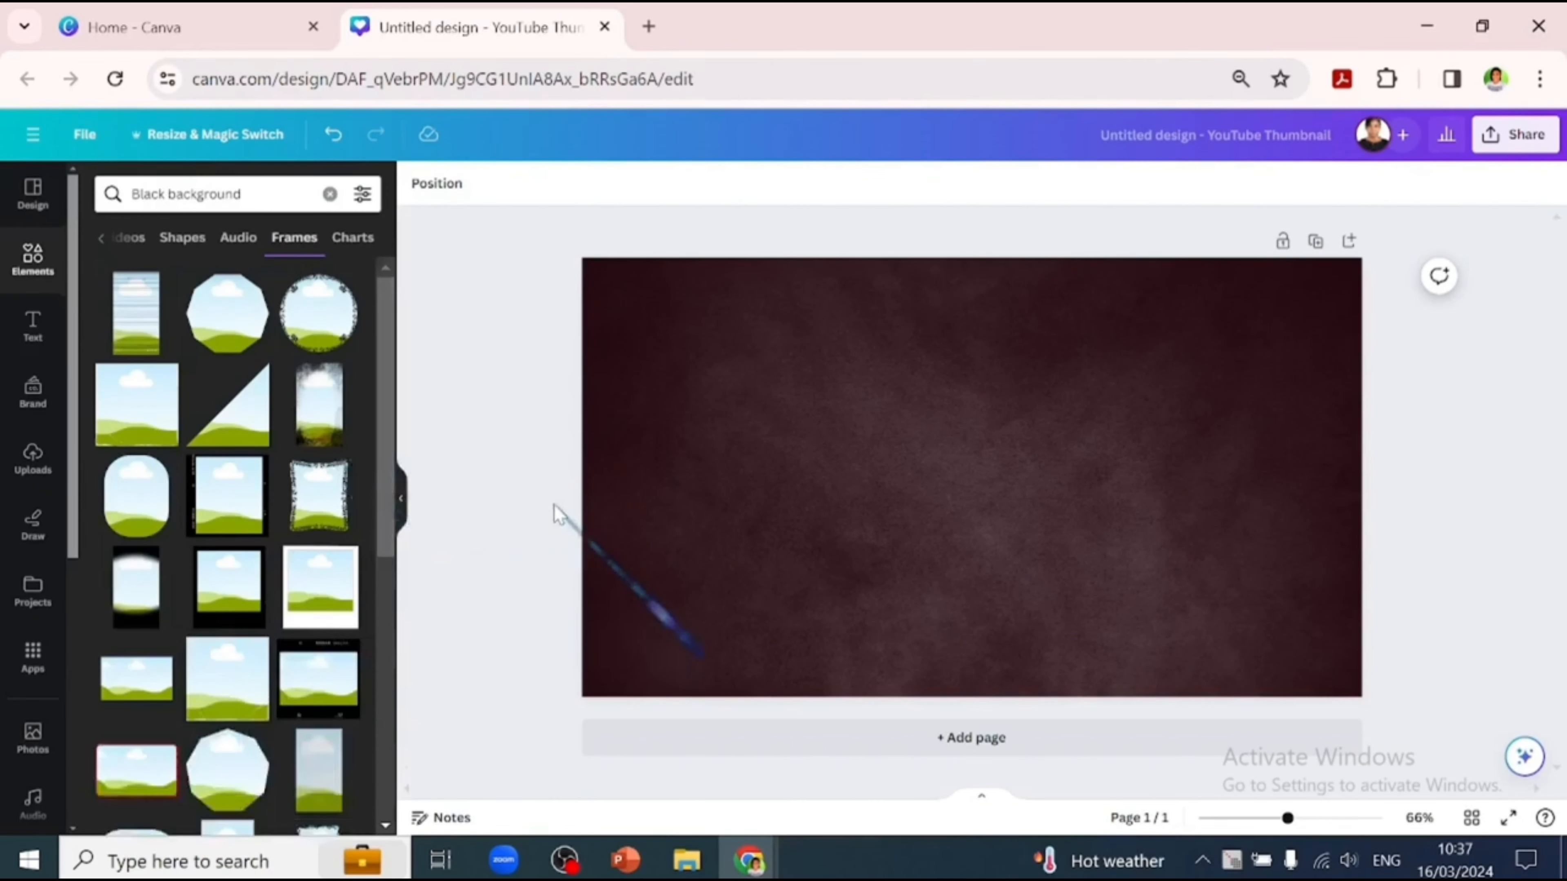